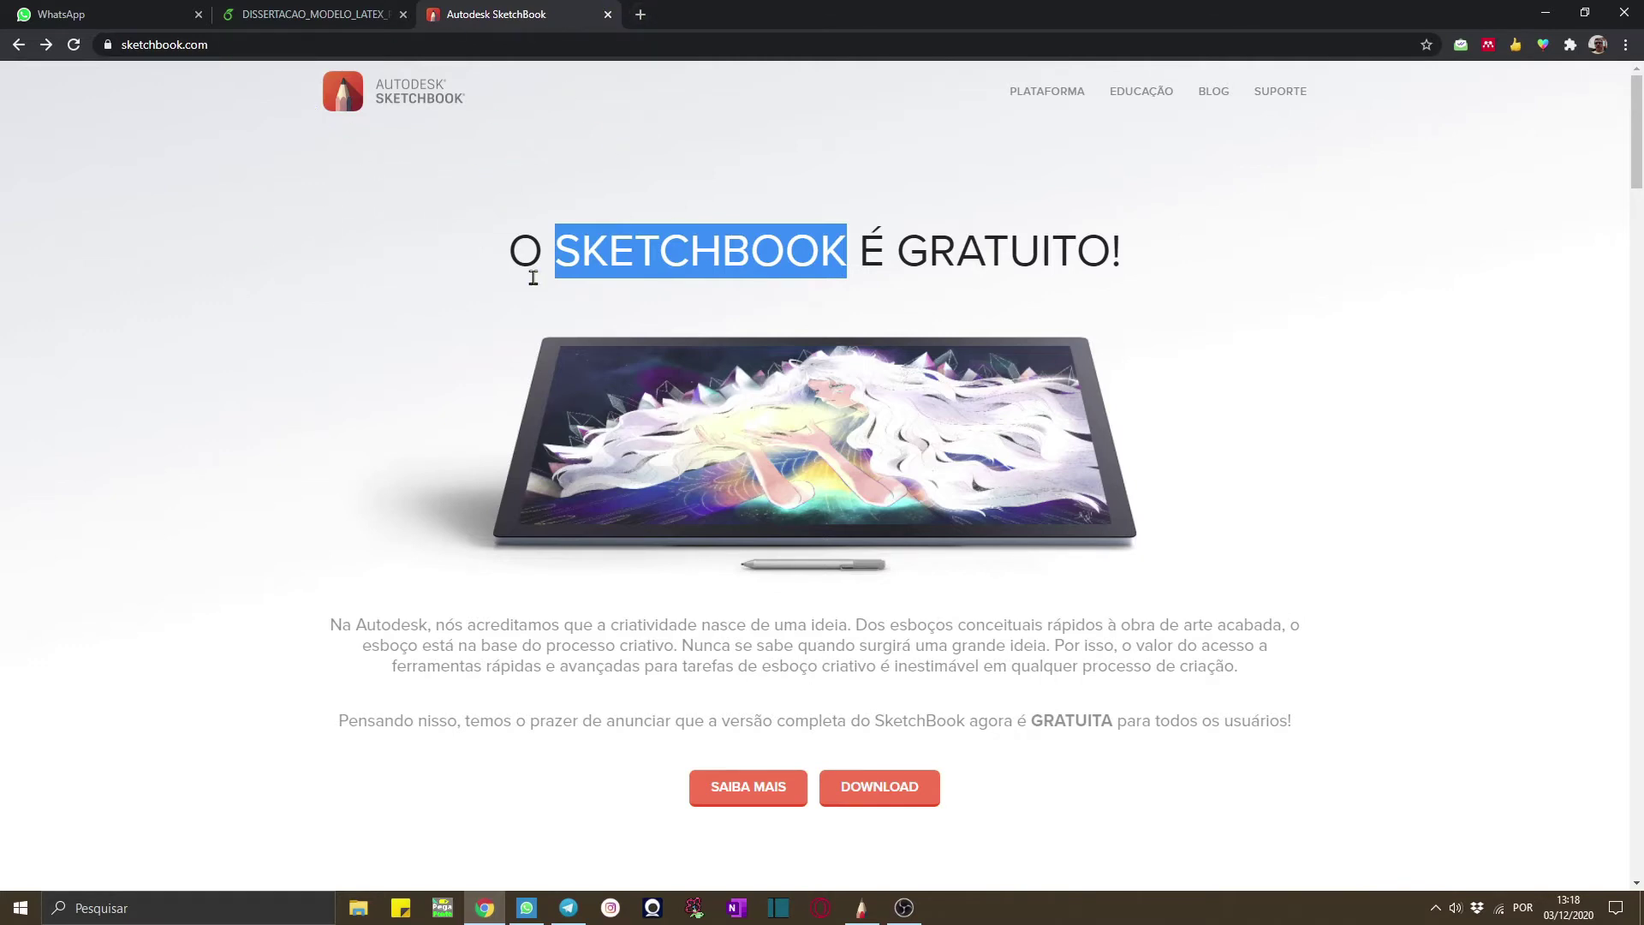
Download SketchBook from its website and switch to the Autodesk SketchBook program
{"action": "left_click", "coordinate": [883, 793]}
{"action": "left_click", "coordinate": [388, 872]}
{"action": "left_click", "coordinate": [412, 808]}
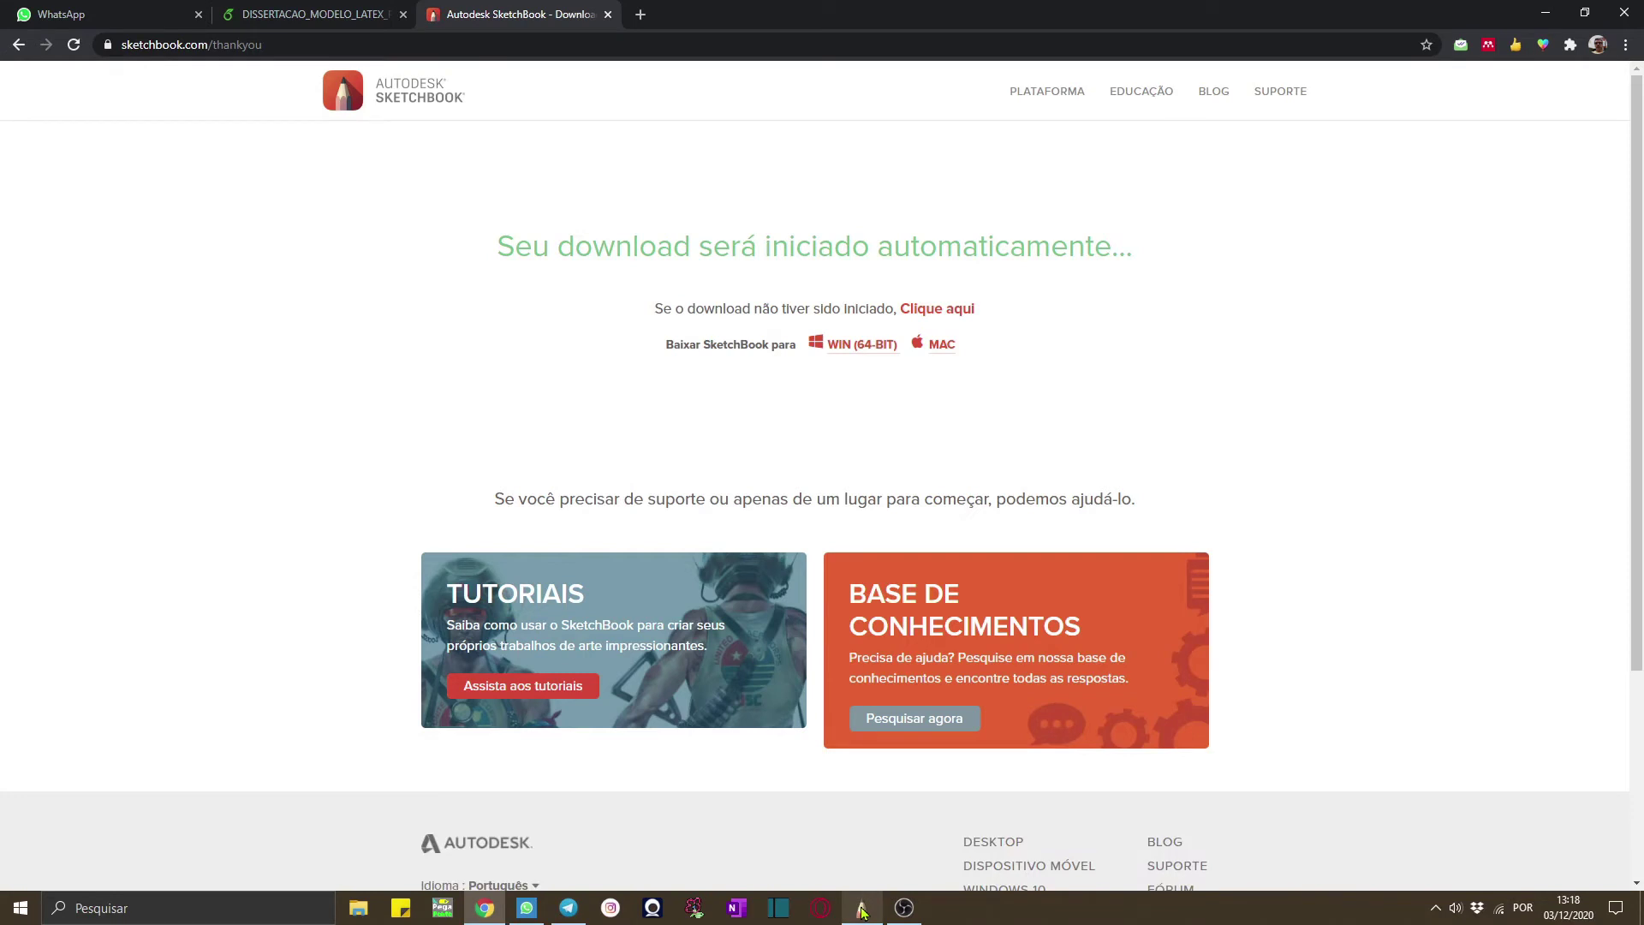
{"action": "mouse_move", "coordinate": [862, 912]}
{"action": "left_click", "coordinate": [860, 835]}
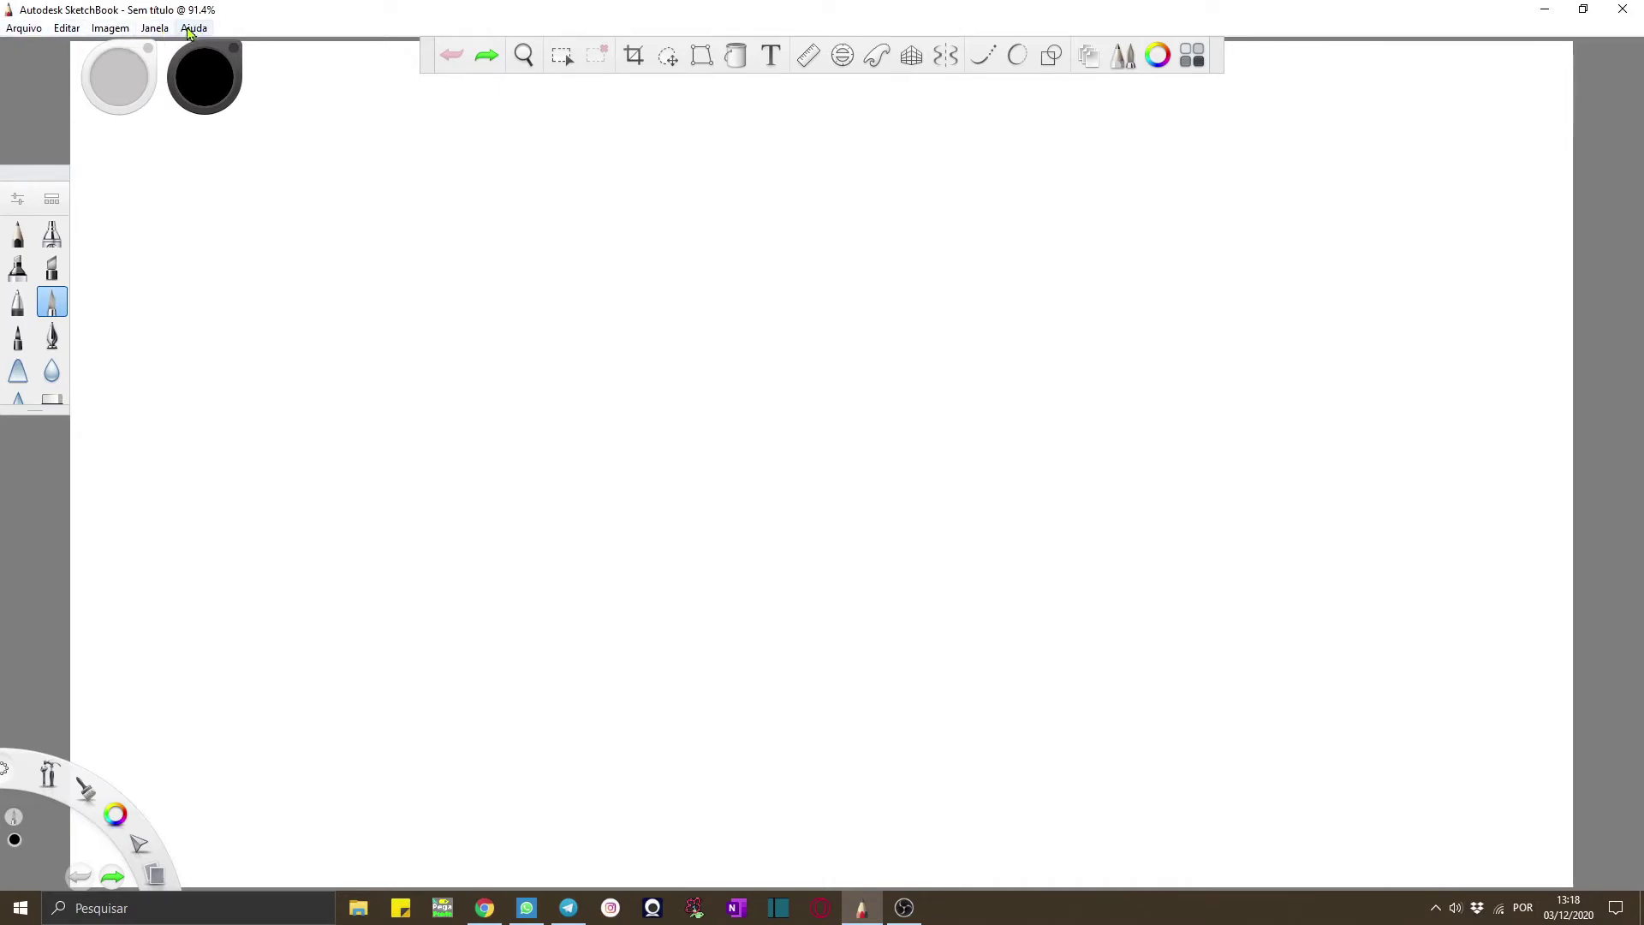
Toggle the toolbar off and back on, and hide the brush and colour pucks above the canvas
{"action": "left_click", "coordinate": [155, 28]}
{"action": "left_click", "coordinate": [197, 48]}
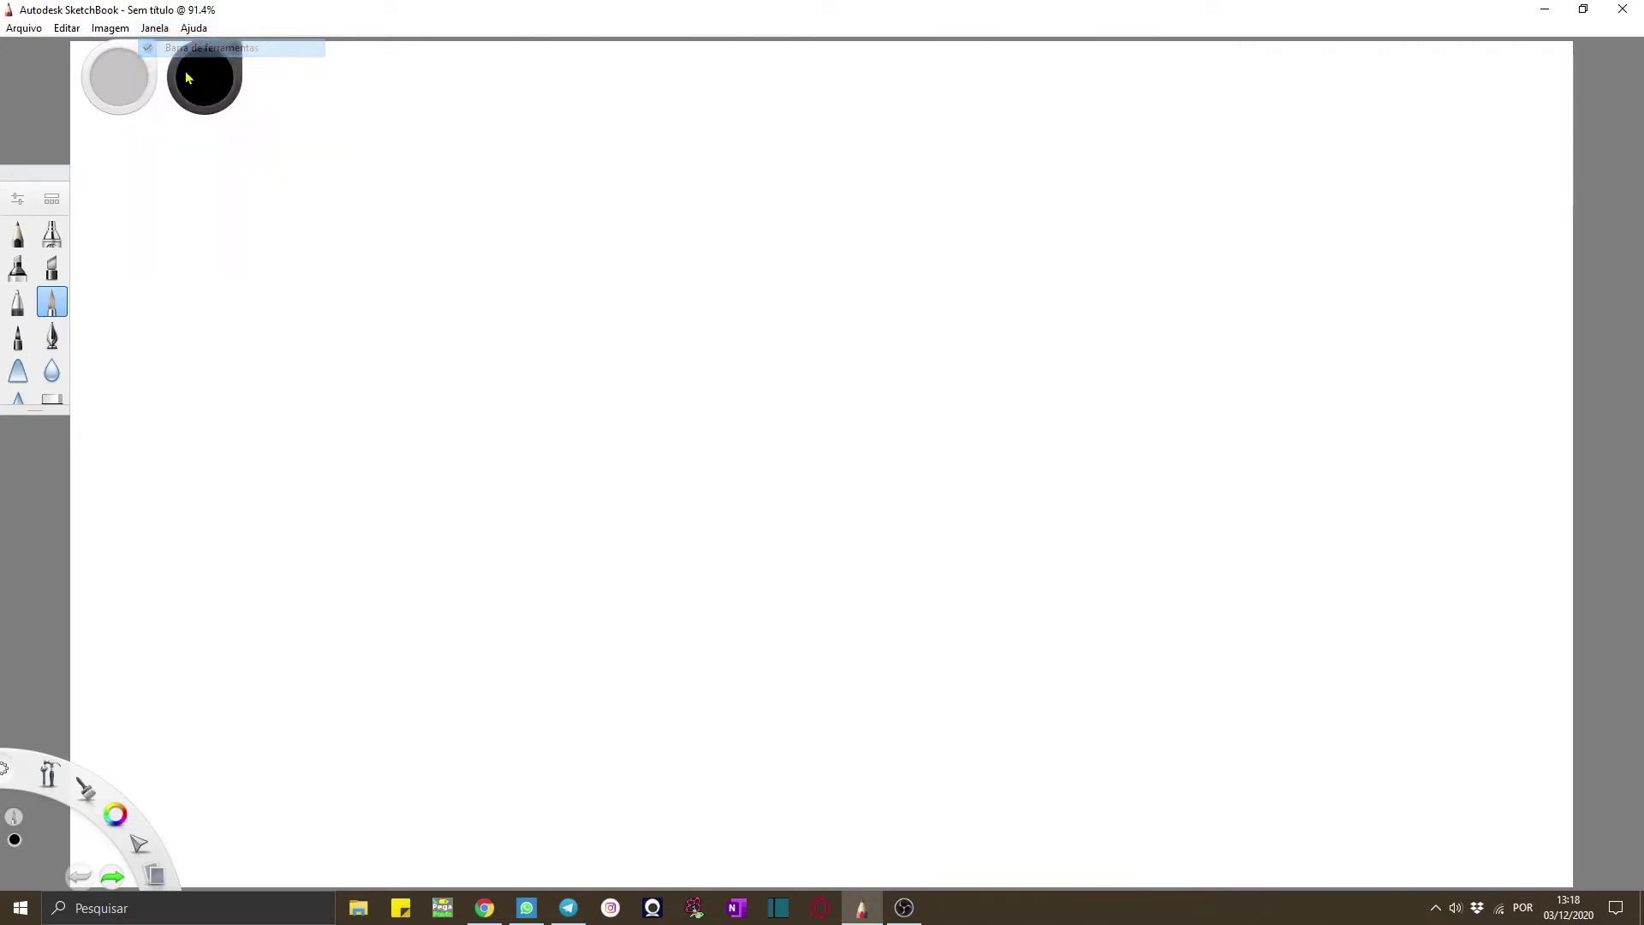
{"action": "left_click", "coordinate": [141, 30]}
{"action": "left_click", "coordinate": [152, 30]}
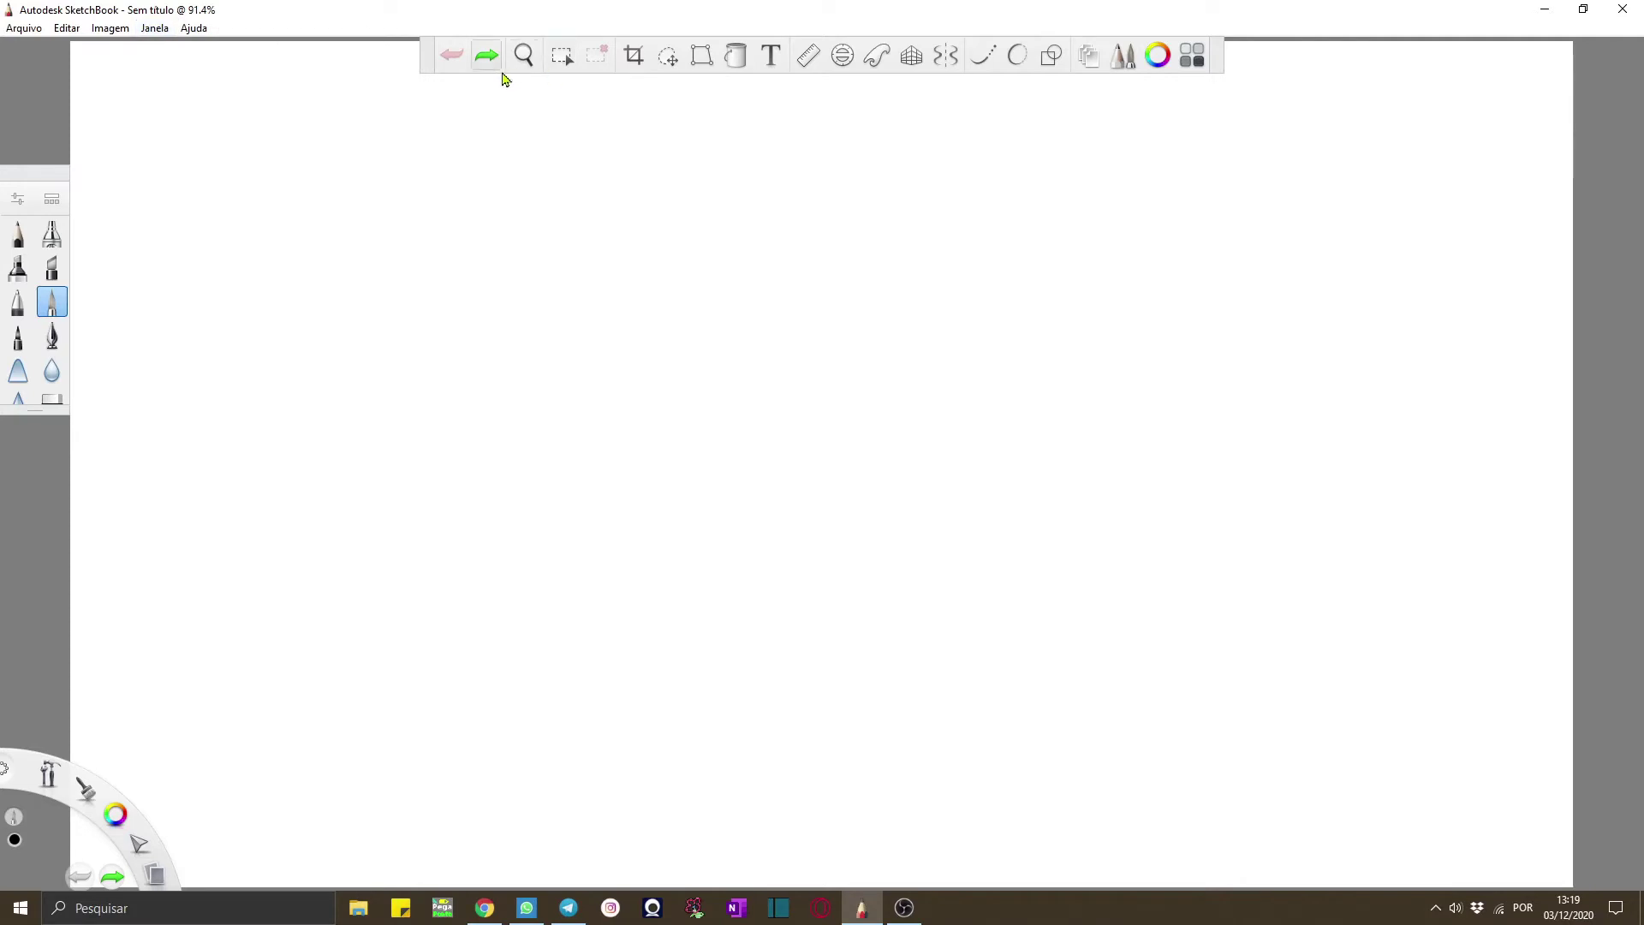
Shift the toolbar sideways and use the Zoom tool to reduce the canvas view to 72.6%
{"action": "left_click_drag", "start_coordinate": [433, 49], "coordinate": [381, 49]}
{"action": "left_click", "coordinate": [455, 55]}
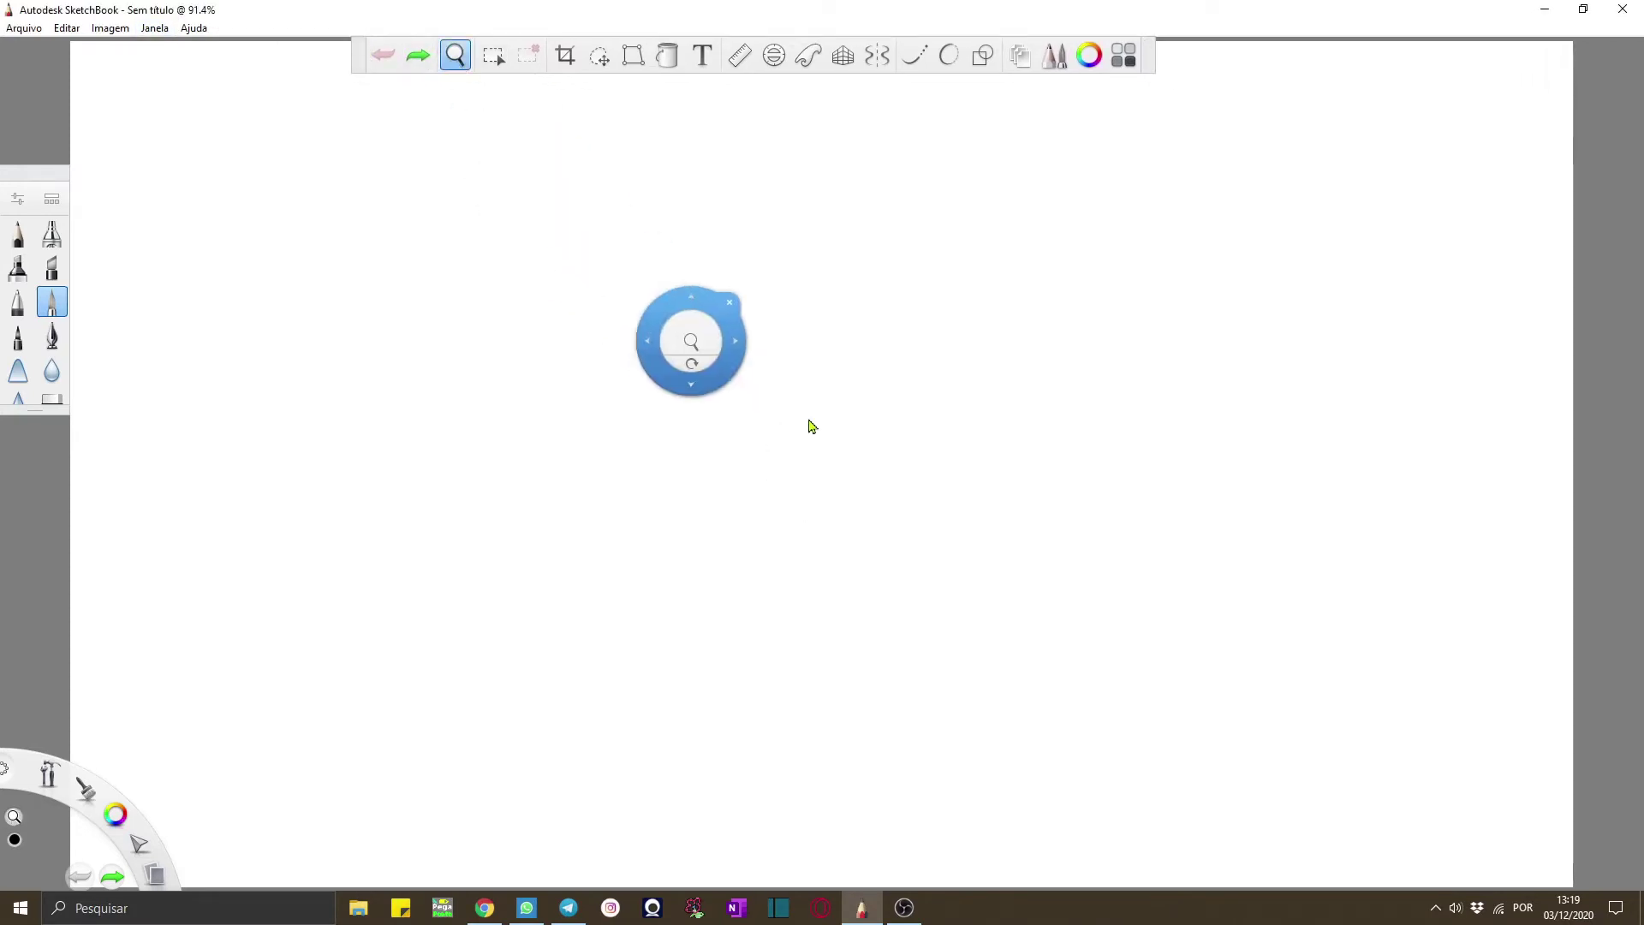
{"action": "left_click_drag", "start_coordinate": [839, 462], "coordinate": [759, 489]}
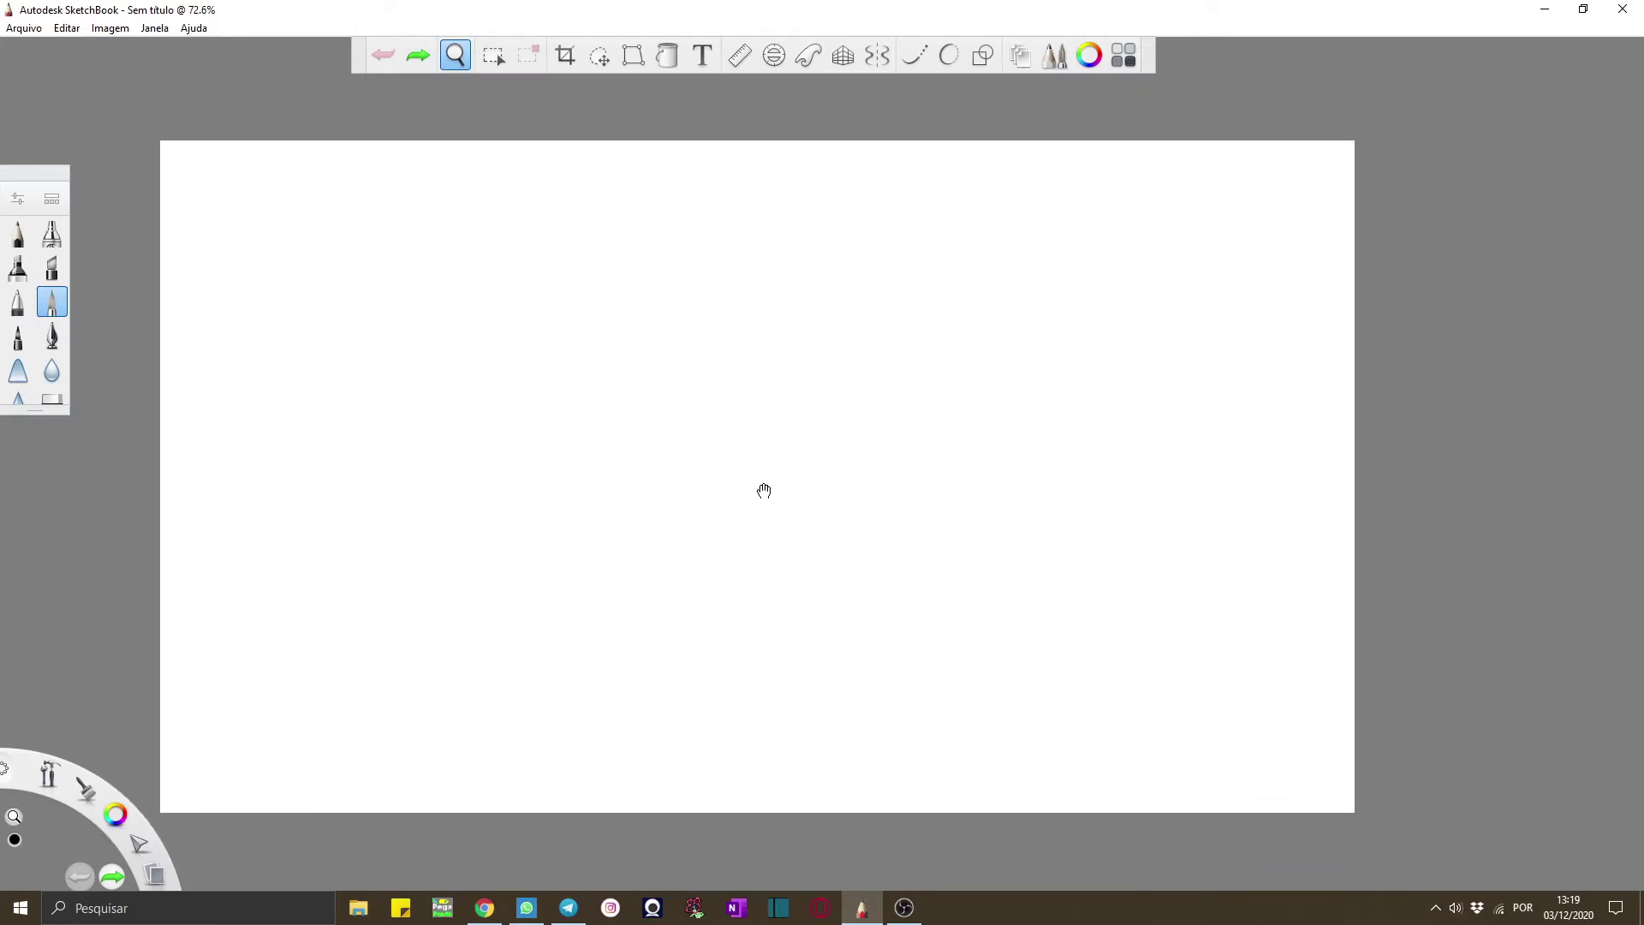
Draw a rectangular selection on the blank canvas and replace it with an oval selection
{"action": "left_click", "coordinate": [494, 57]}
{"action": "left_click_drag", "start_coordinate": [539, 369], "coordinate": [685, 440]}
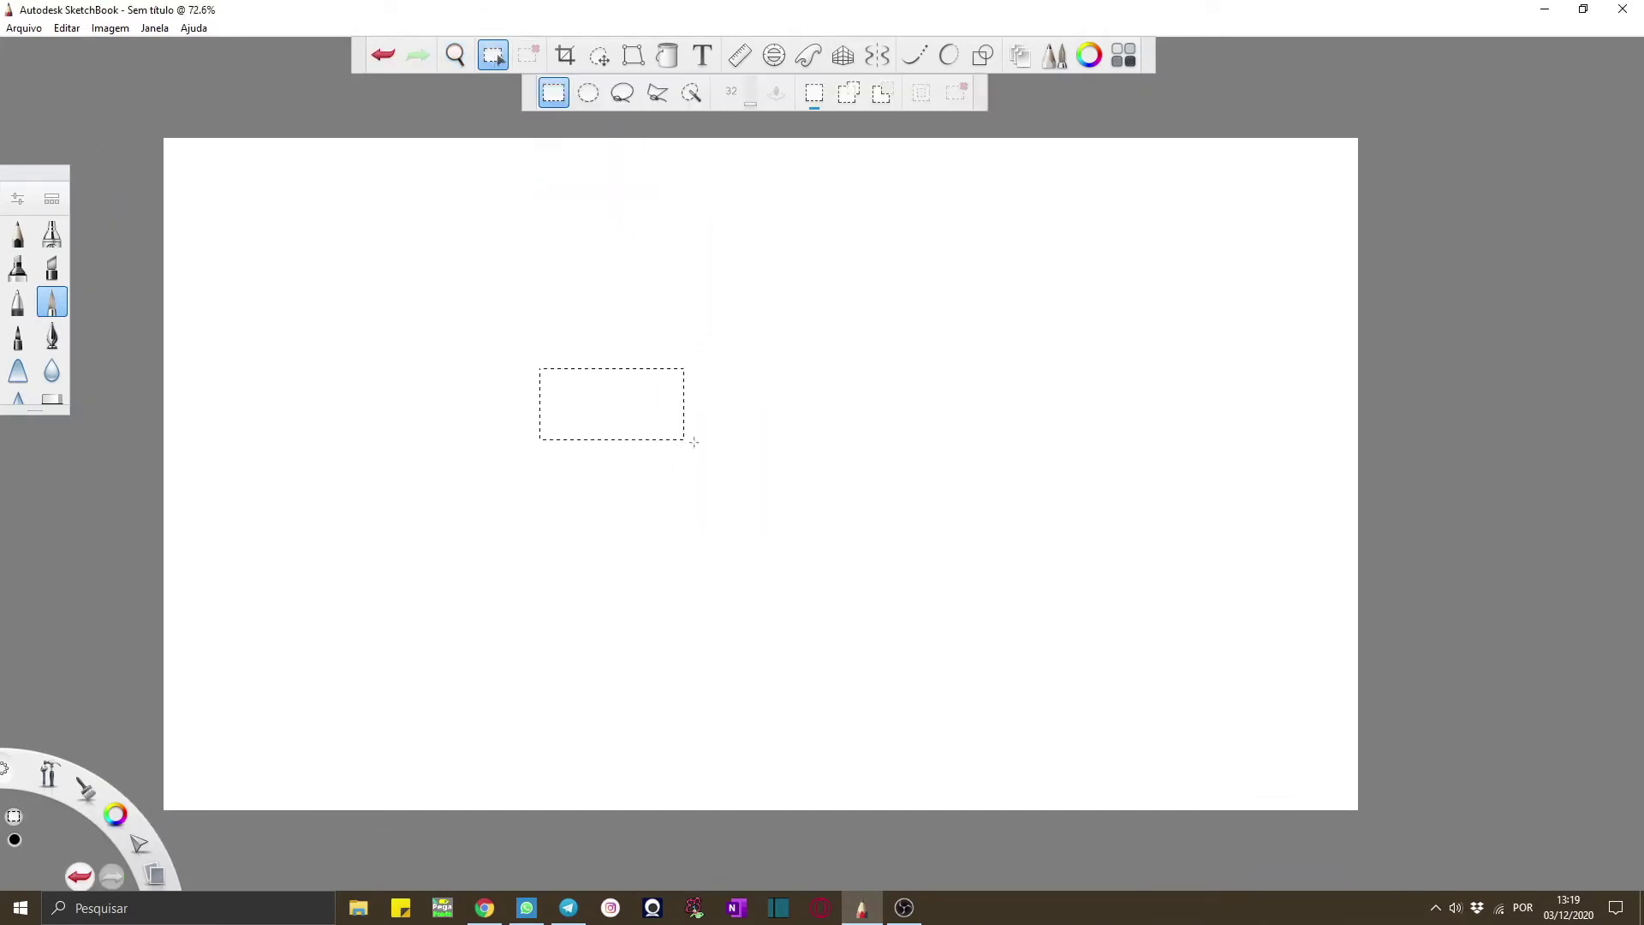
{"action": "left_click_drag", "start_coordinate": [826, 519], "coordinate": [785, 549]}
{"action": "left_click", "coordinate": [588, 93]}
{"action": "left_click_drag", "start_coordinate": [556, 184], "coordinate": [673, 294]}
{"action": "left_click_drag", "start_coordinate": [777, 414], "coordinate": [801, 423]}
Try freehand lasso and polyline selections on the blank canvas
{"action": "left_click", "coordinate": [622, 92]}
{"action": "mouse_move", "coordinate": [588, 298]}
{"action": "left_mouse_down"}
{"action": "mouse_move", "coordinate": [604, 357]}
{"action": "mouse_move", "coordinate": [746, 477]}
{"action": "left_mouse_up"}
{"action": "left_click_drag", "start_coordinate": [741, 404], "coordinate": [690, 418]}
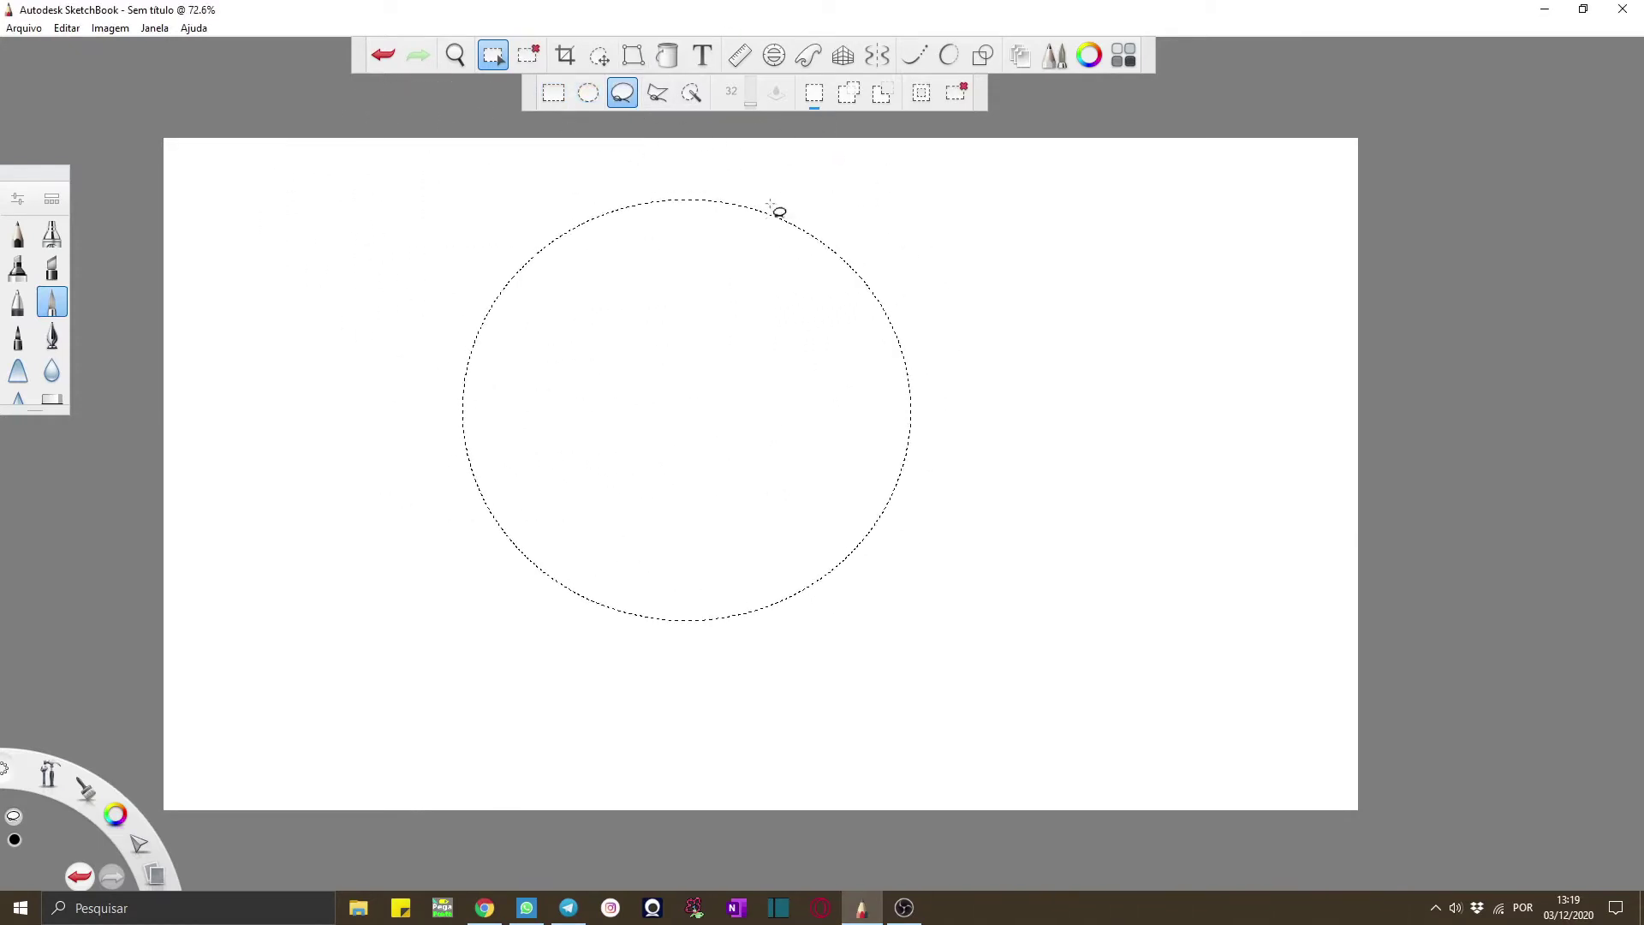
{"action": "left_click", "coordinate": [657, 92]}
{"action": "mouse_move", "coordinate": [588, 268]}
{"action": "left_mouse_down"}
{"action": "mouse_move", "coordinate": [559, 293]}
{"action": "mouse_move", "coordinate": [744, 336]}
{"action": "mouse_move", "coordinate": [721, 292]}
{"action": "left_mouse_up"}
Select the whole blank canvas with the Magic Wand at tolerance 32 and cancel the selection
{"action": "left_click", "coordinate": [691, 93]}
{"action": "left_click", "coordinate": [604, 385]}
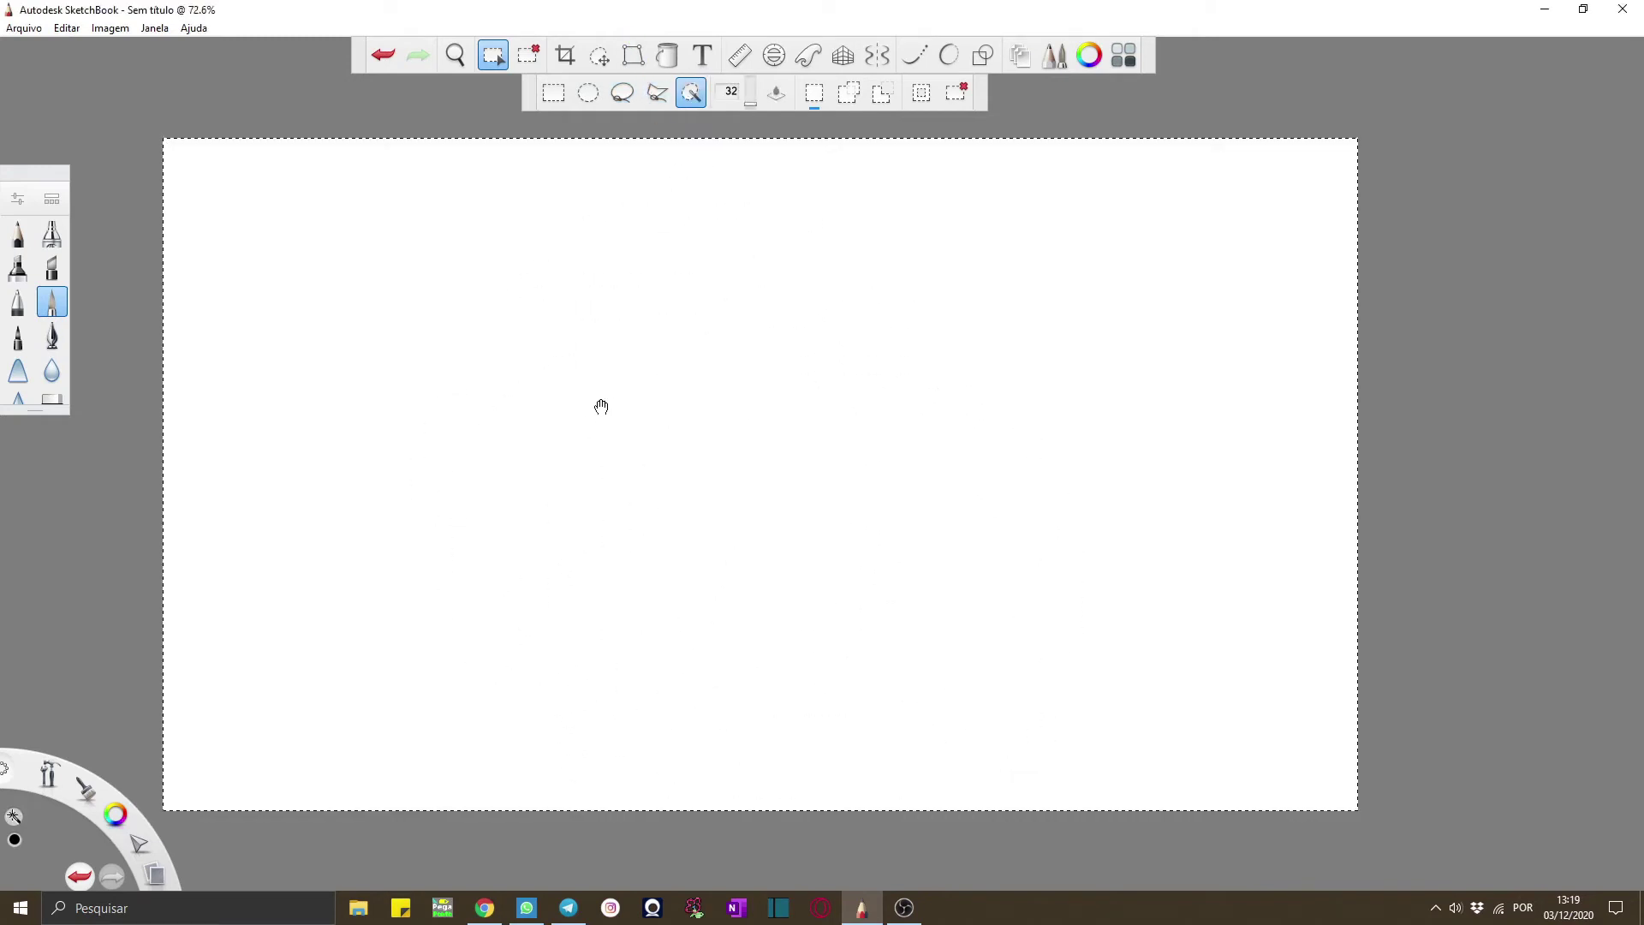
{"action": "left_click", "coordinate": [776, 99]}
{"action": "left_click_drag", "start_coordinate": [803, 160], "coordinate": [651, 429]}
{"action": "left_click", "coordinate": [530, 84]}
{"action": "left_click", "coordinate": [532, 58]}
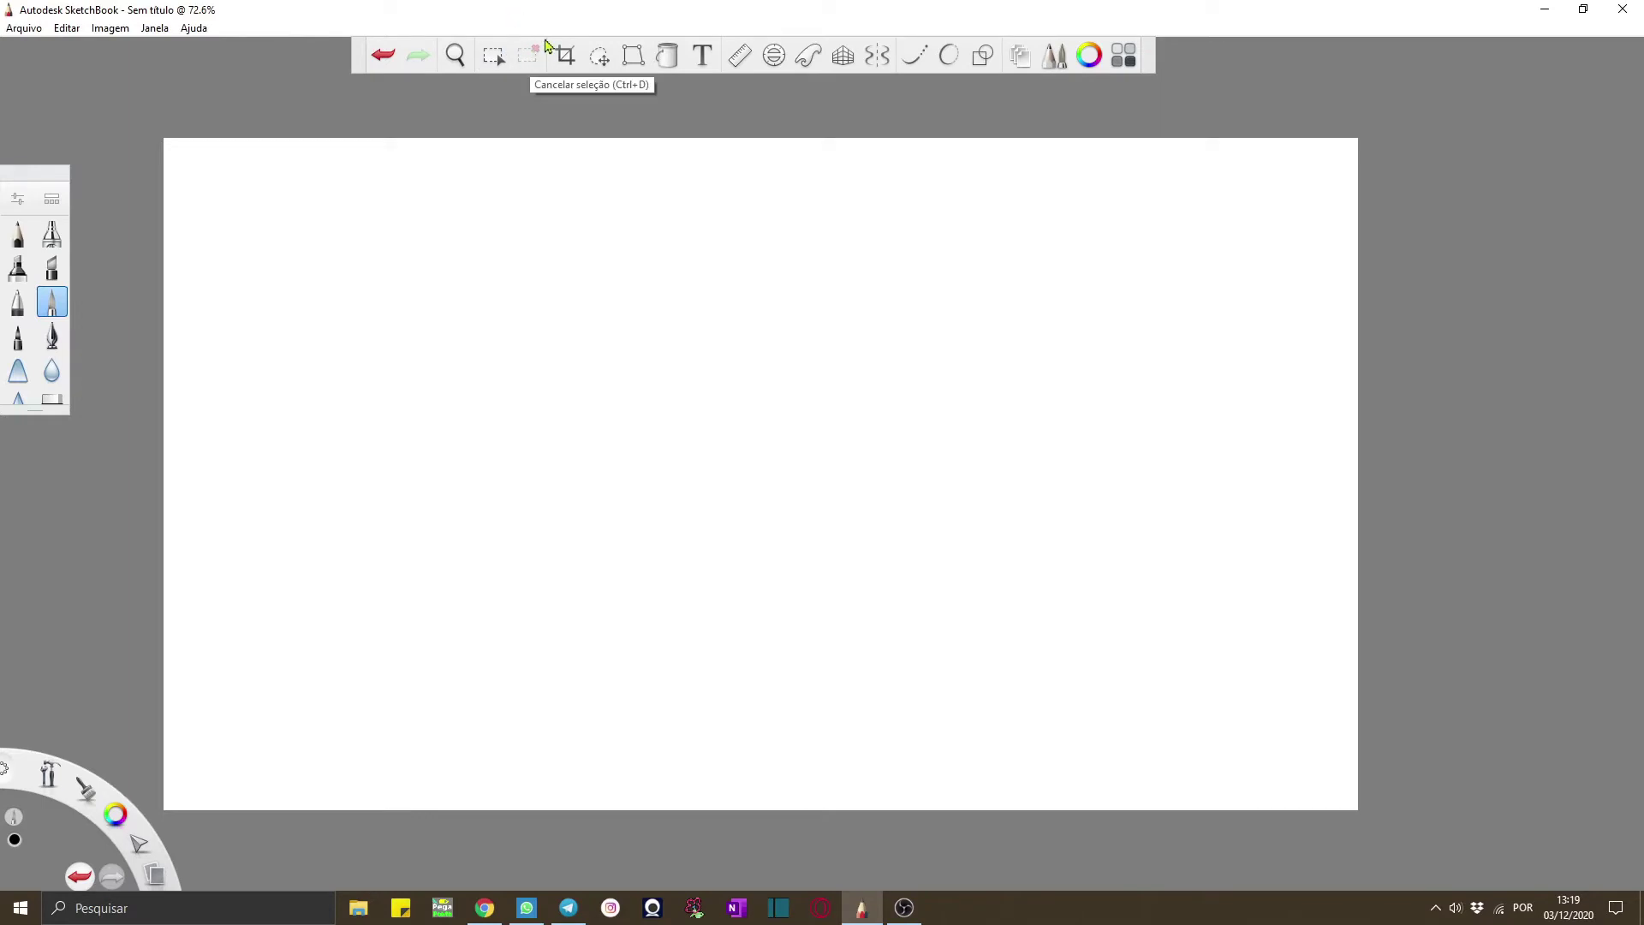
Crop the canvas to about 357 × 601 px and paint a black brush stroke across the cropped area
{"action": "left_click", "coordinate": [565, 56]}
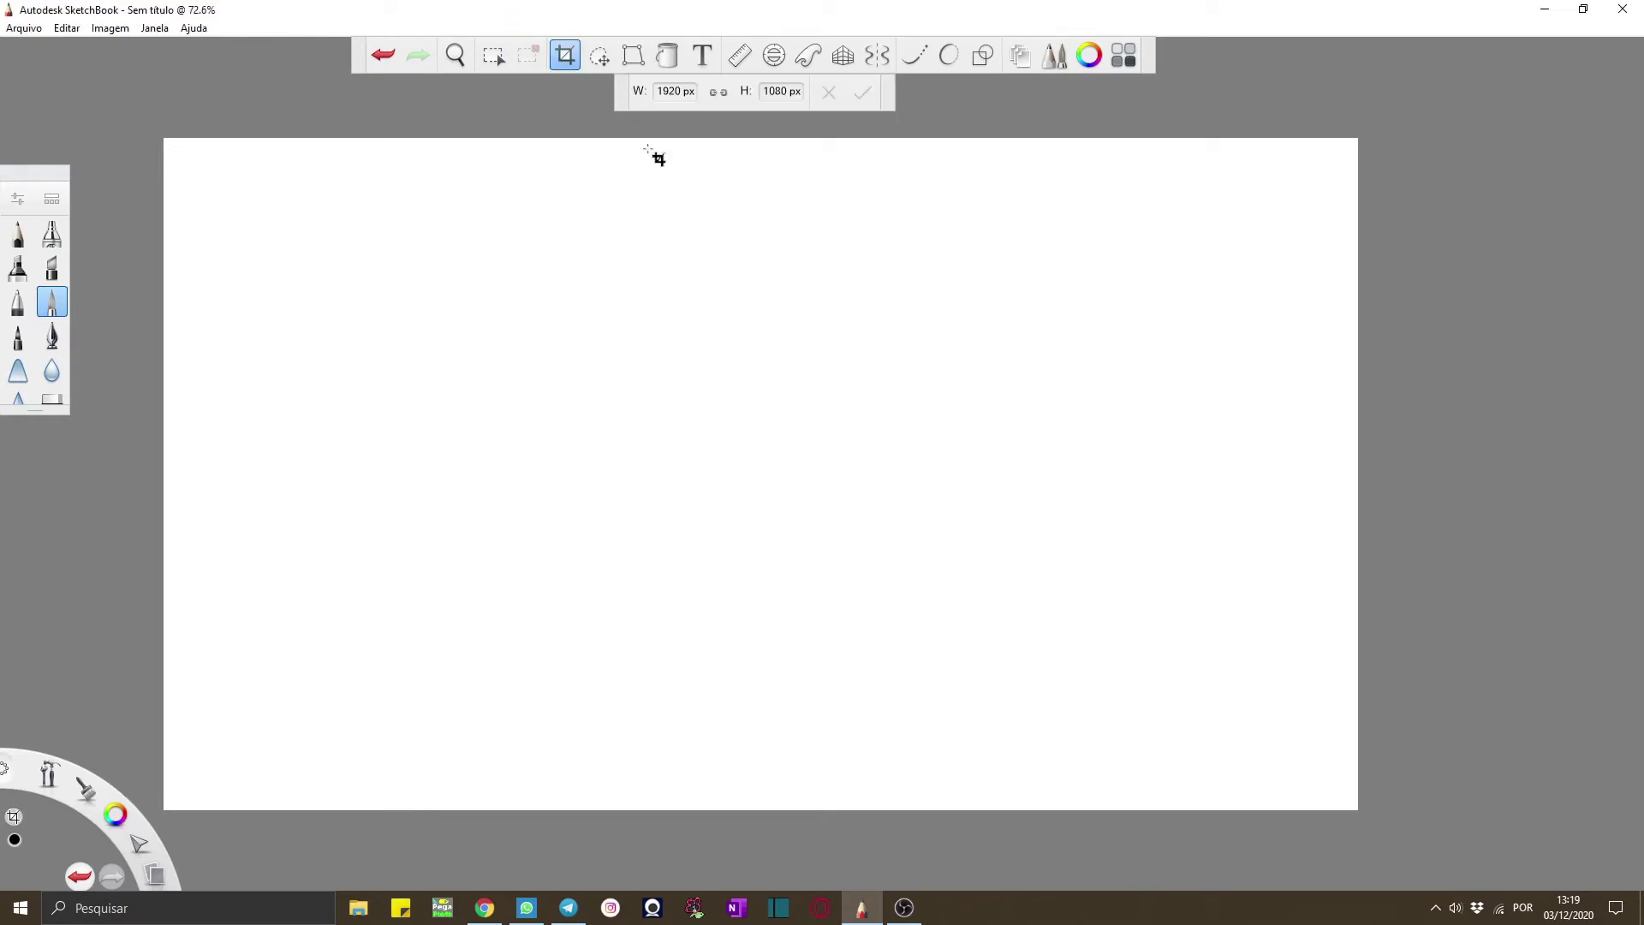
{"action": "left_click_drag", "start_coordinate": [765, 289], "coordinate": [899, 519]}
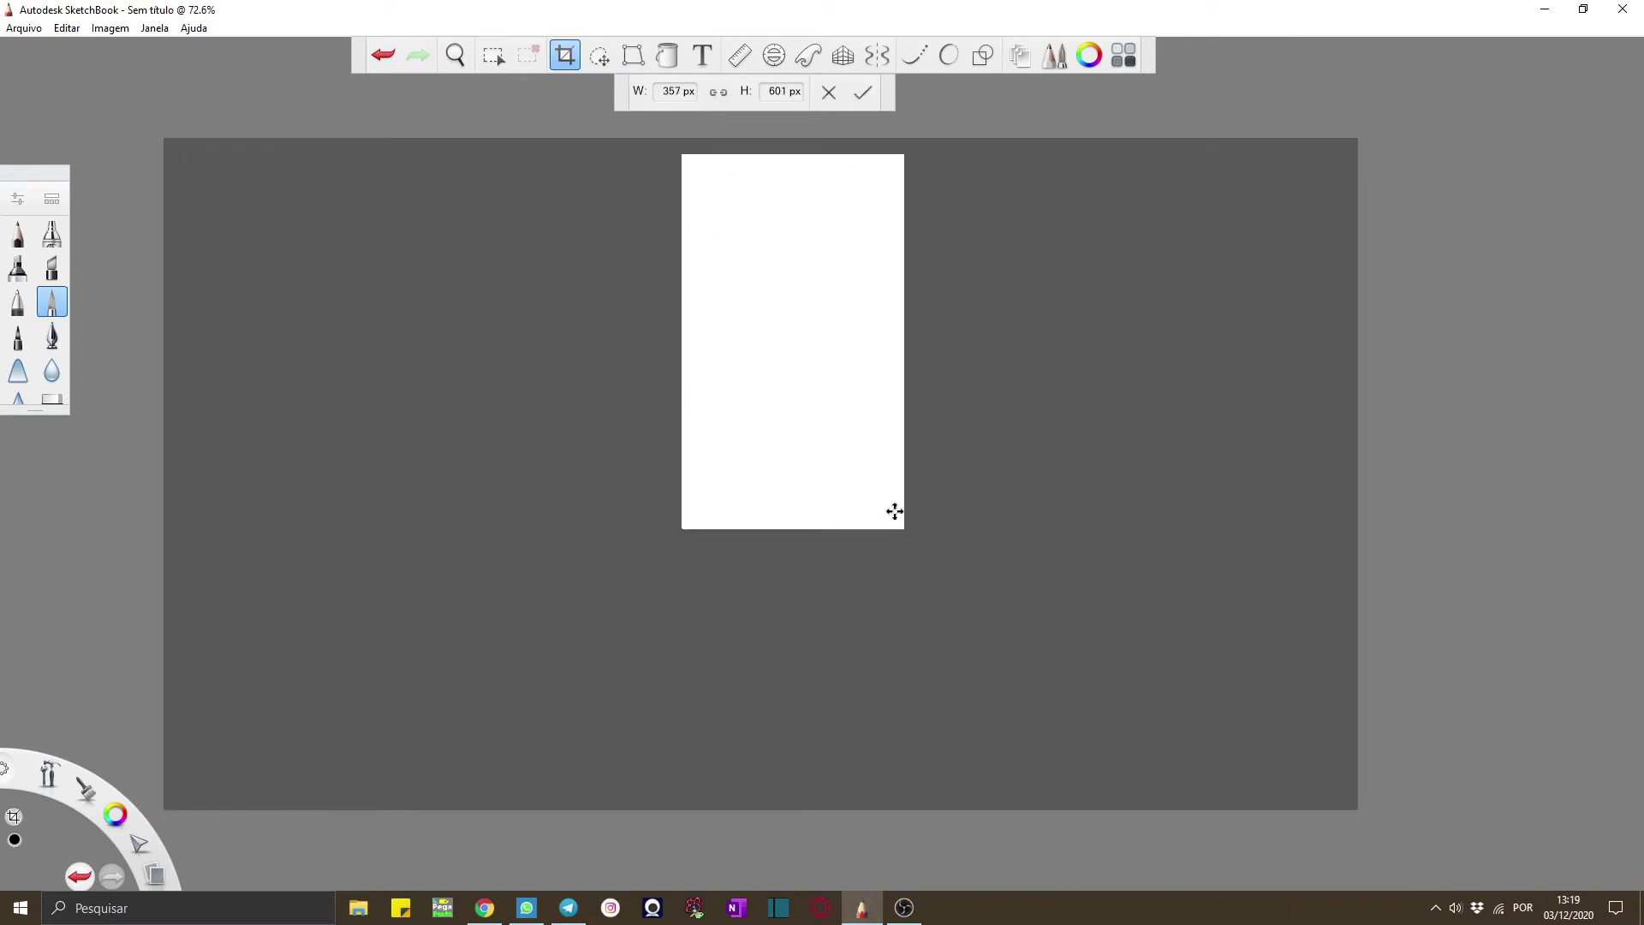
{"action": "left_click_drag", "start_coordinate": [729, 313], "coordinate": [629, 387]}
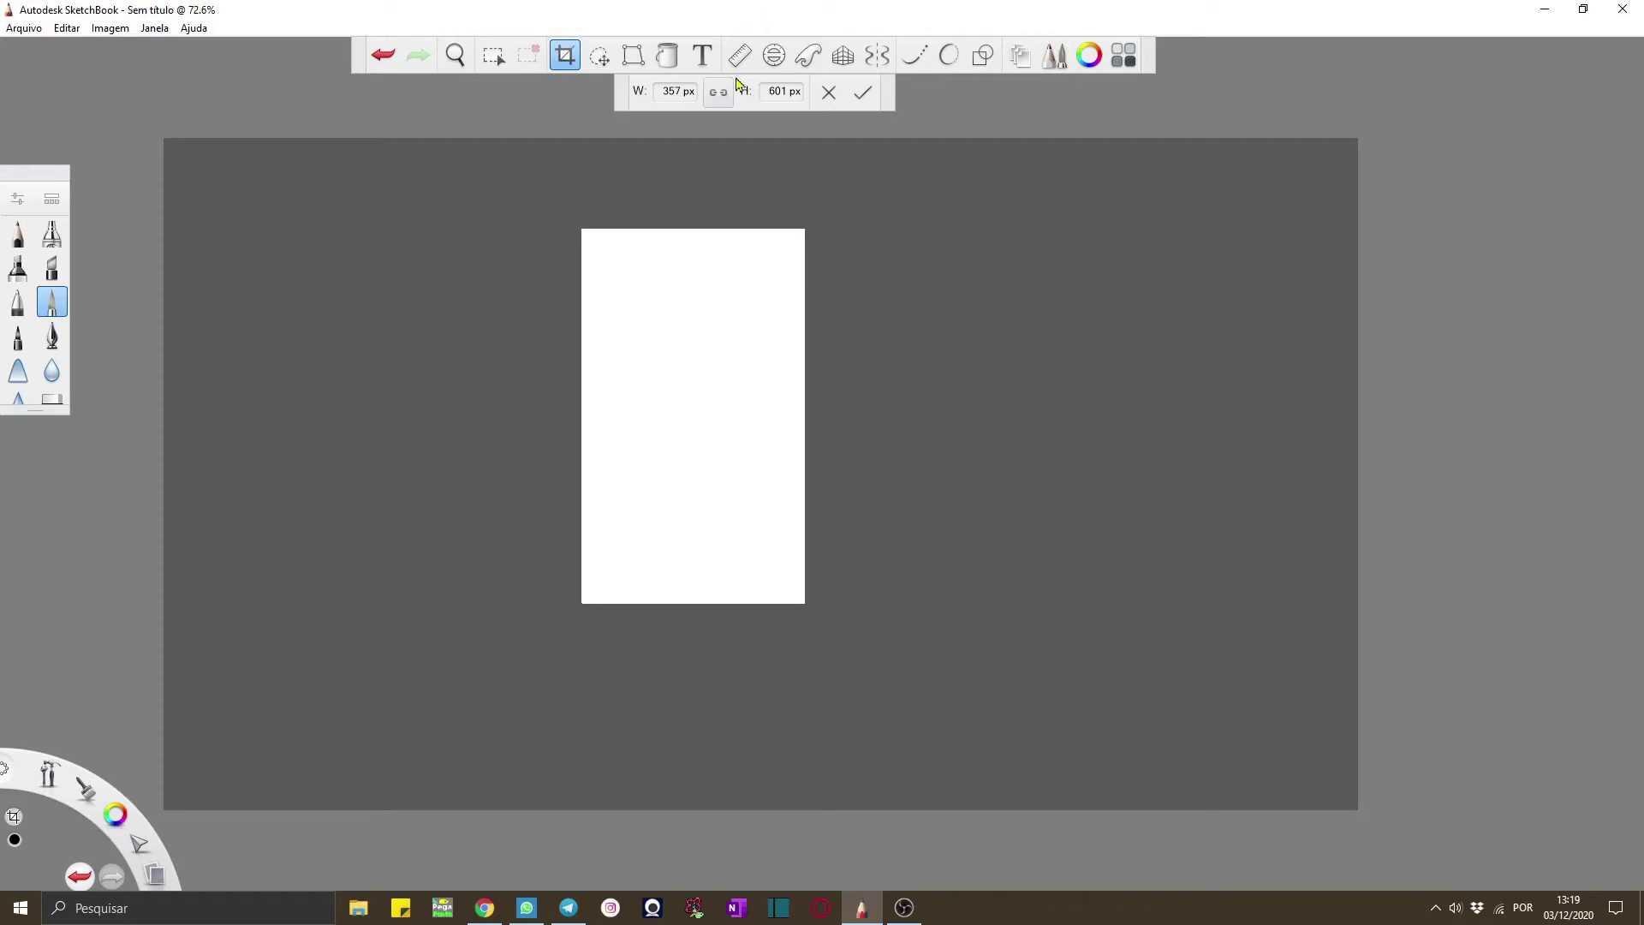
{"action": "left_click", "coordinate": [51, 268]}
{"action": "left_click_drag", "start_coordinate": [729, 272], "coordinate": [503, 309]}
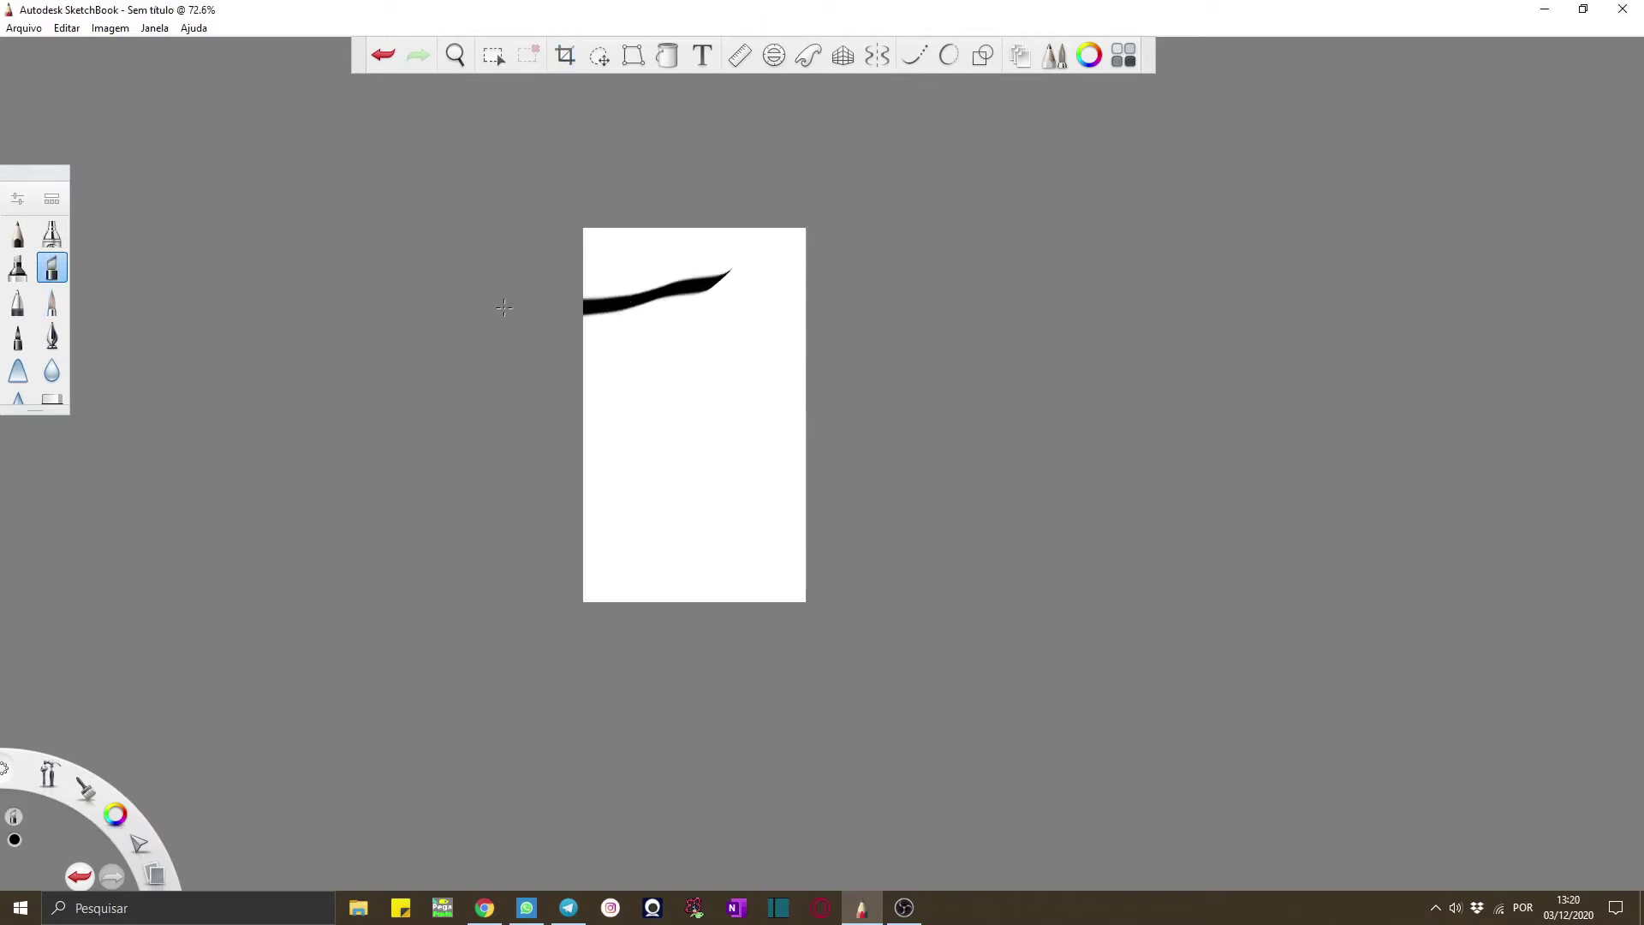
Undo the brush stroke and the crop, and paint and undo a thick test stroke on the full canvas
{"action": "left_click", "coordinate": [568, 60]}
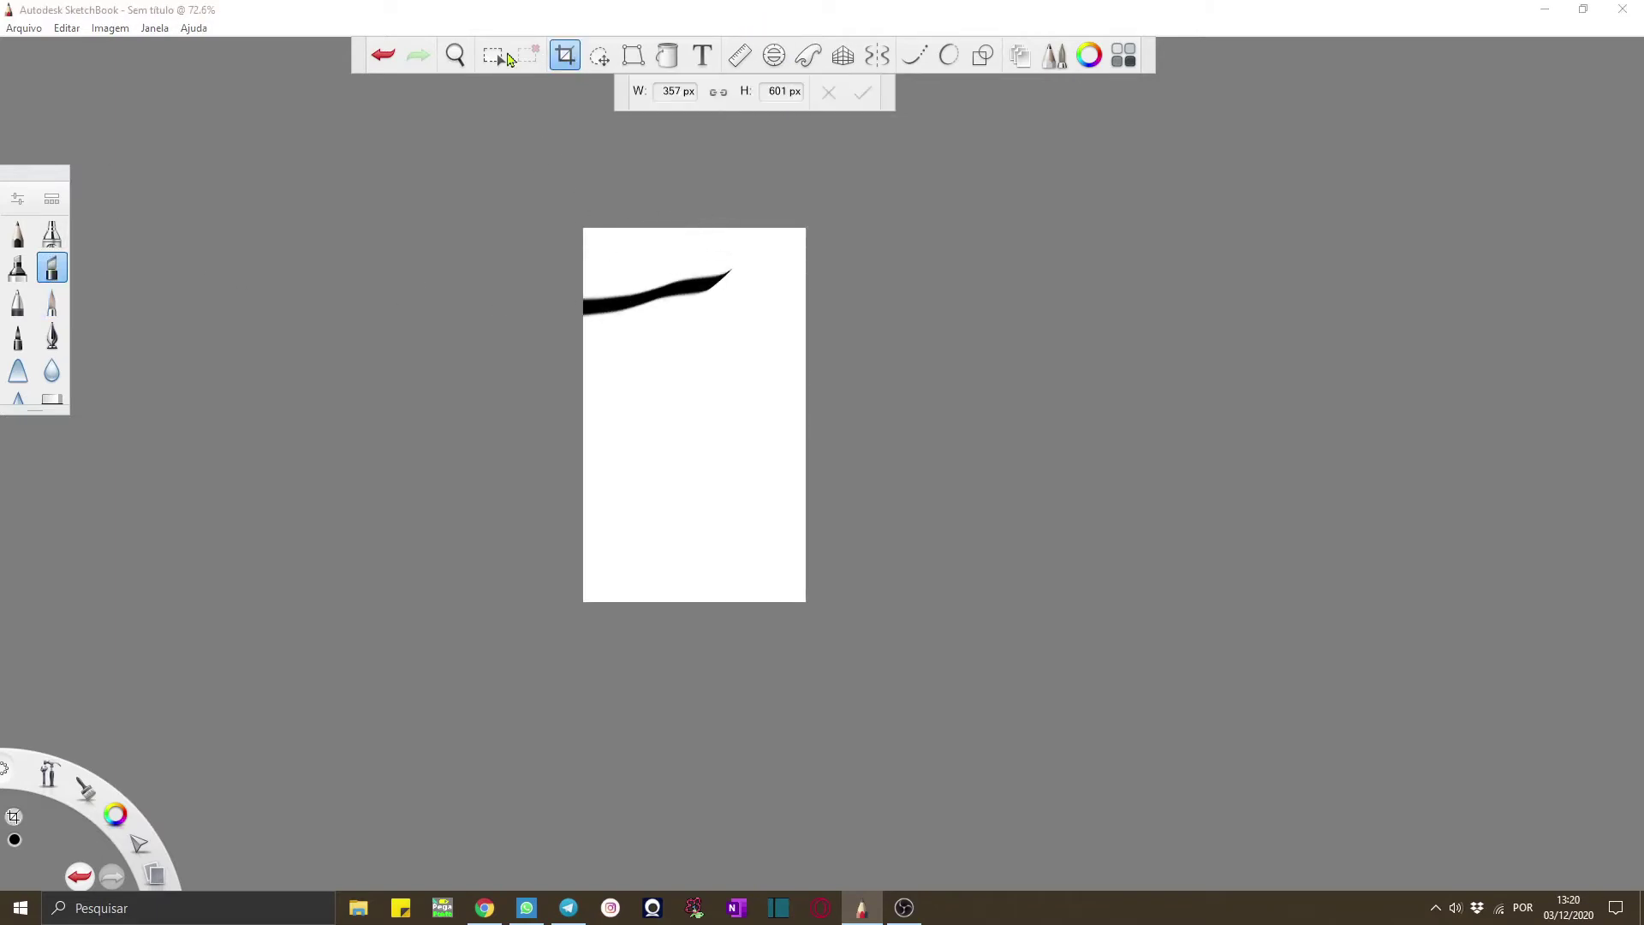
{"action": "left_click", "coordinate": [386, 57]}
{"action": "left_click", "coordinate": [386, 56]}
{"action": "mouse_move", "coordinate": [333, 169]}
{"action": "left_mouse_down"}
{"action": "mouse_move", "coordinate": [561, 540]}
{"action": "mouse_move", "coordinate": [647, 521]}
{"action": "left_mouse_up"}
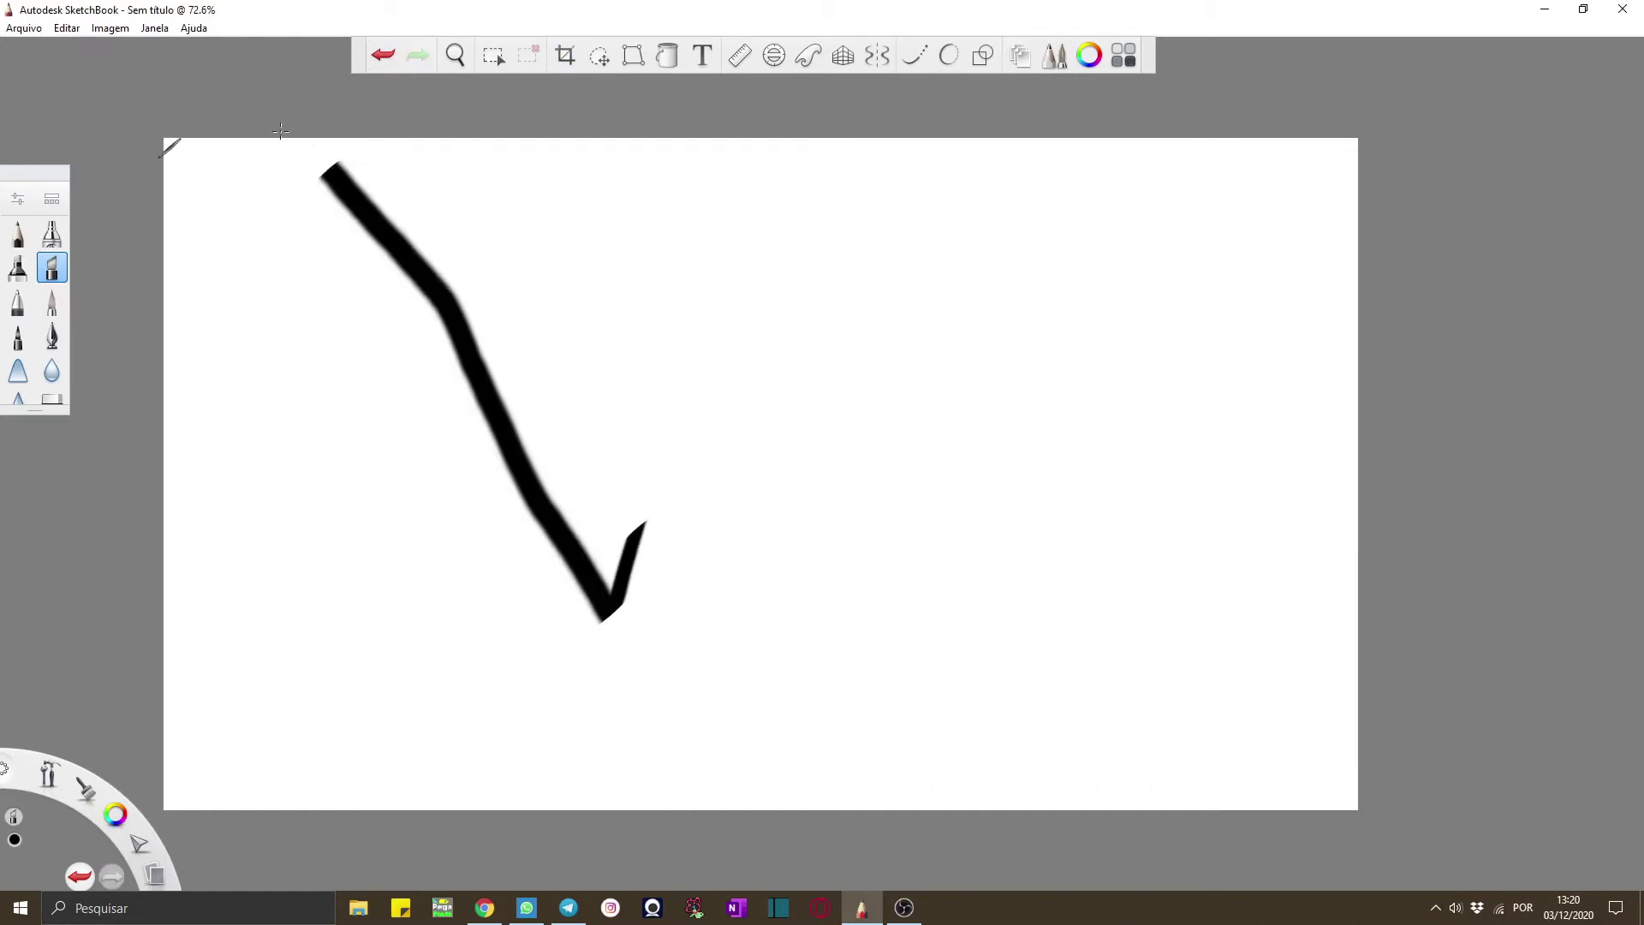
{"action": "left_click", "coordinate": [383, 55]}
Crop the canvas to about 649 × 865 px and draw a looping freehand line over it
{"action": "left_click", "coordinate": [565, 56]}
{"action": "left_click_drag", "start_coordinate": [388, 142], "coordinate": [796, 576]}
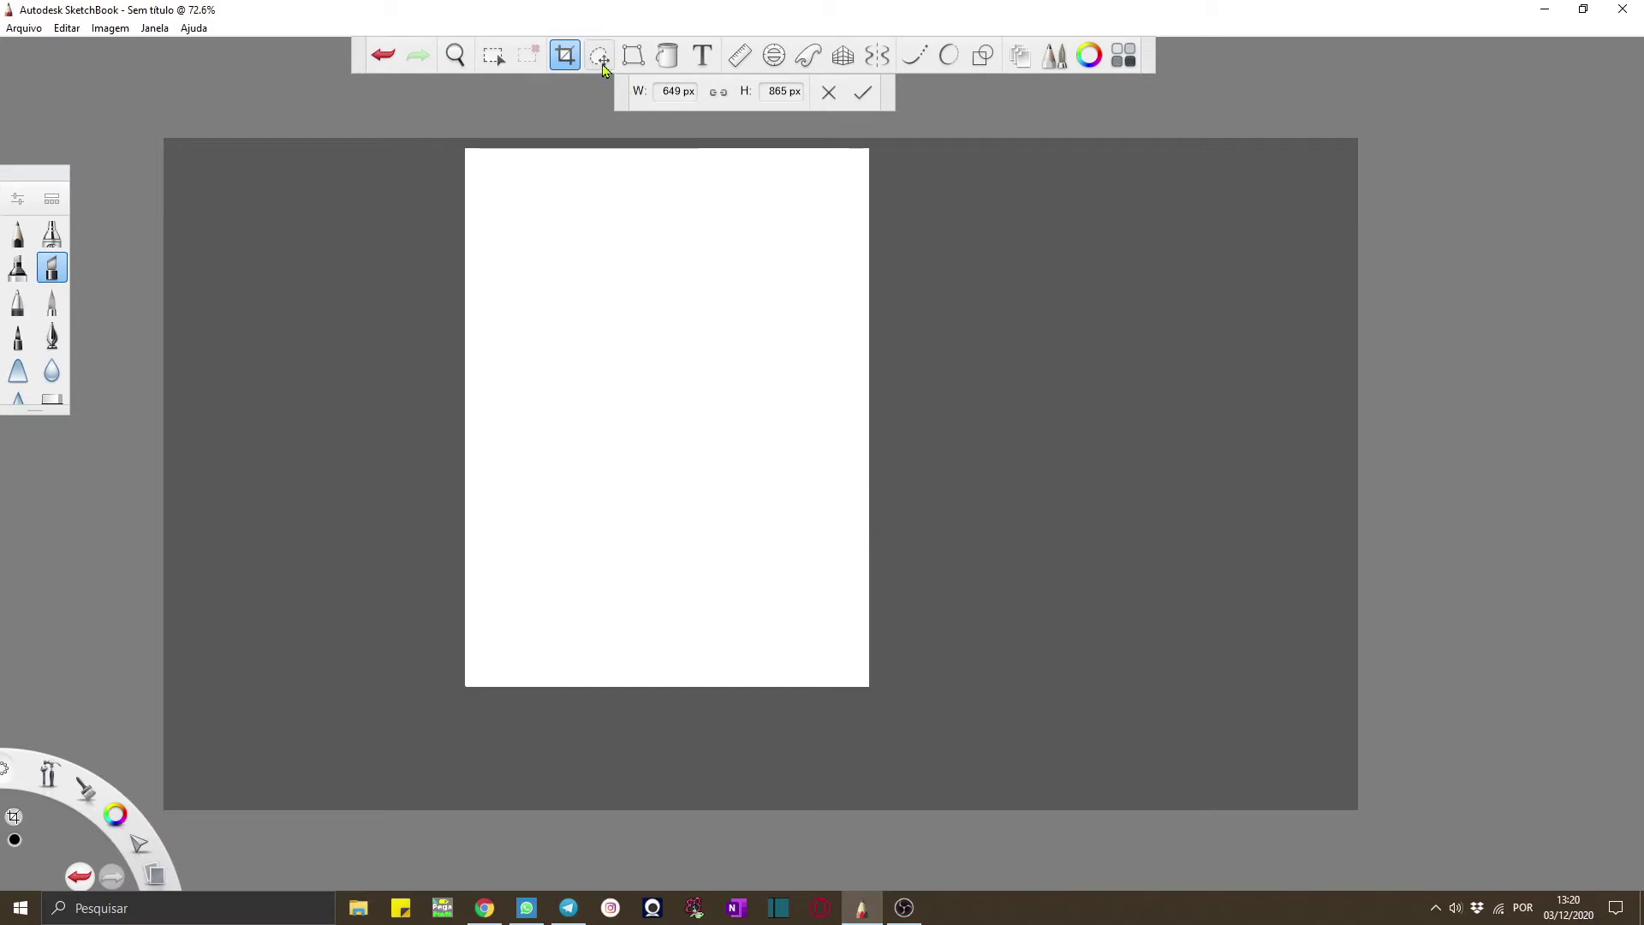
{"action": "left_click", "coordinate": [52, 336]}
{"action": "left_click", "coordinate": [455, 54]}
{"action": "mouse_move", "coordinate": [773, 453]}
{"action": "left_mouse_down"}
{"action": "mouse_move", "coordinate": [483, 156]}
{"action": "mouse_move", "coordinate": [257, 216]}
{"action": "mouse_move", "coordinate": [129, 223]}
{"action": "left_mouse_up"}
{"action": "left_click", "coordinate": [18, 301]}
{"action": "mouse_move", "coordinate": [608, 210]}
{"action": "left_mouse_down"}
{"action": "mouse_move", "coordinate": [844, 536]}
{"action": "mouse_move", "coordinate": [274, 822]}
{"action": "left_mouse_up"}
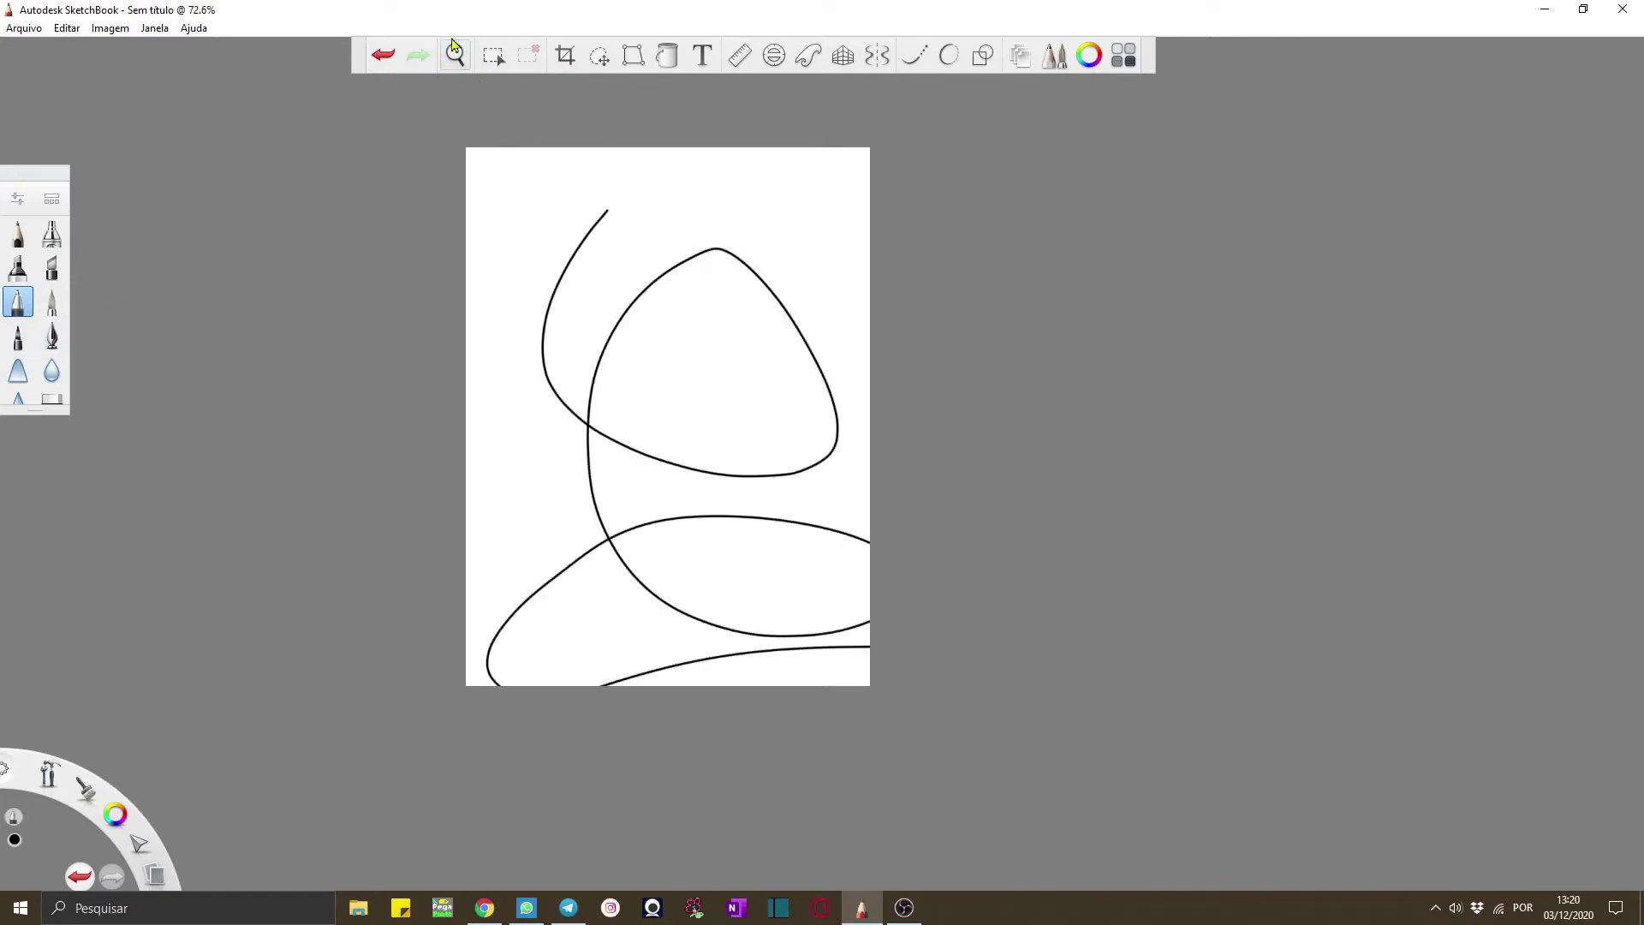
Undo the looping line and the crop to restore the full-size canvas
{"action": "left_click", "coordinate": [565, 55]}
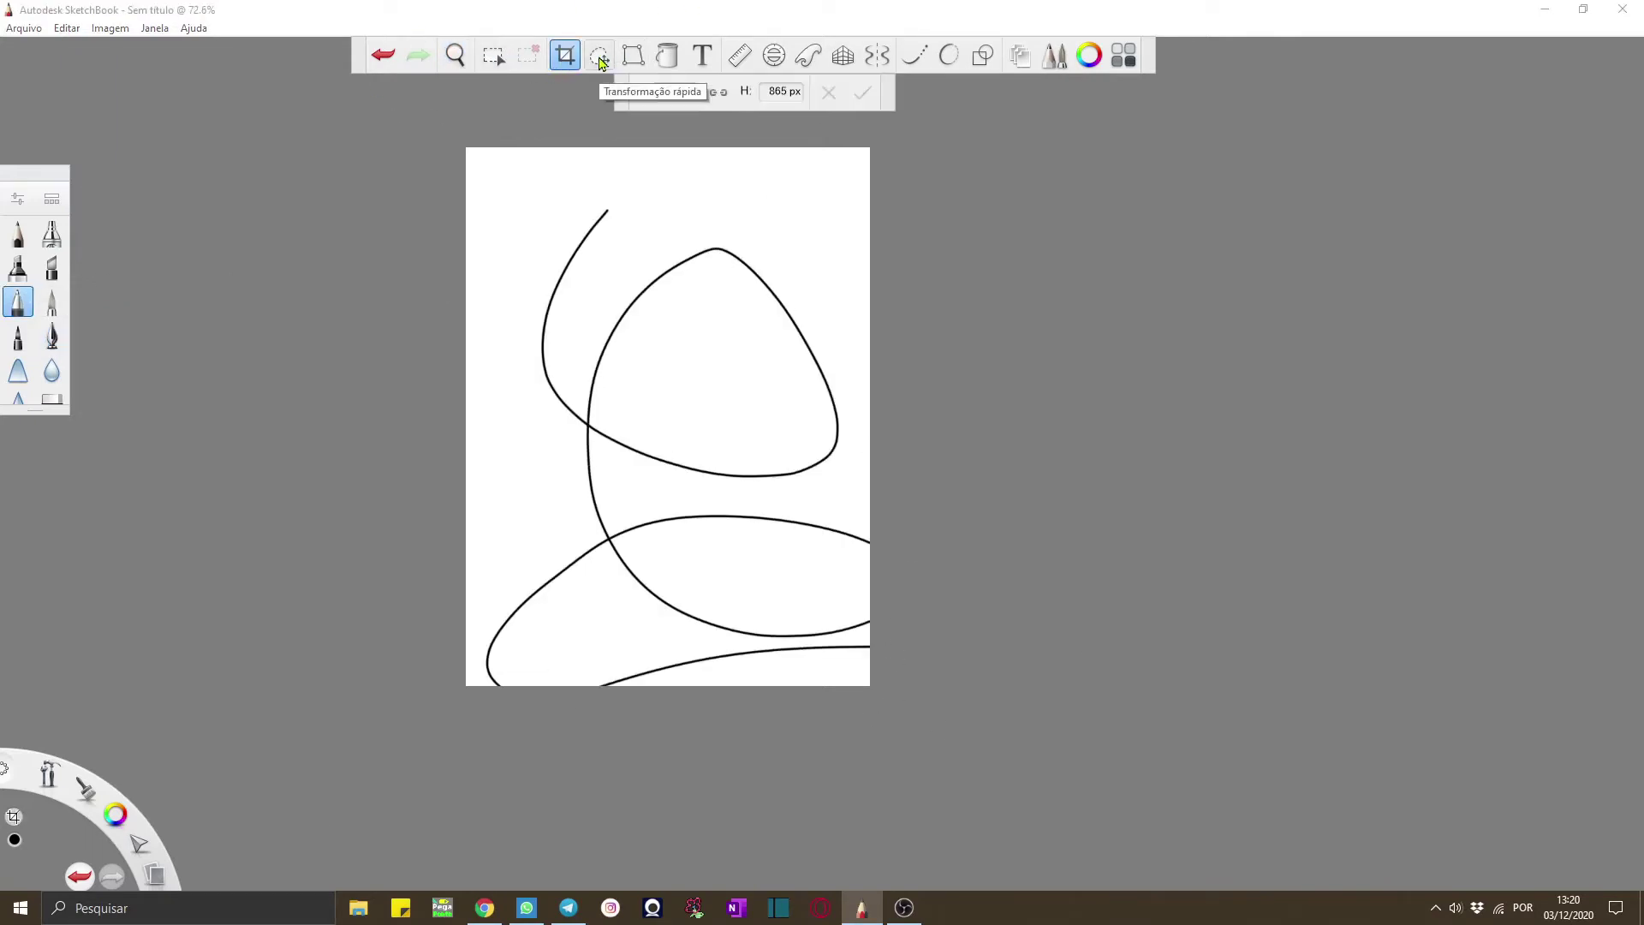
{"action": "left_click", "coordinate": [382, 54]}
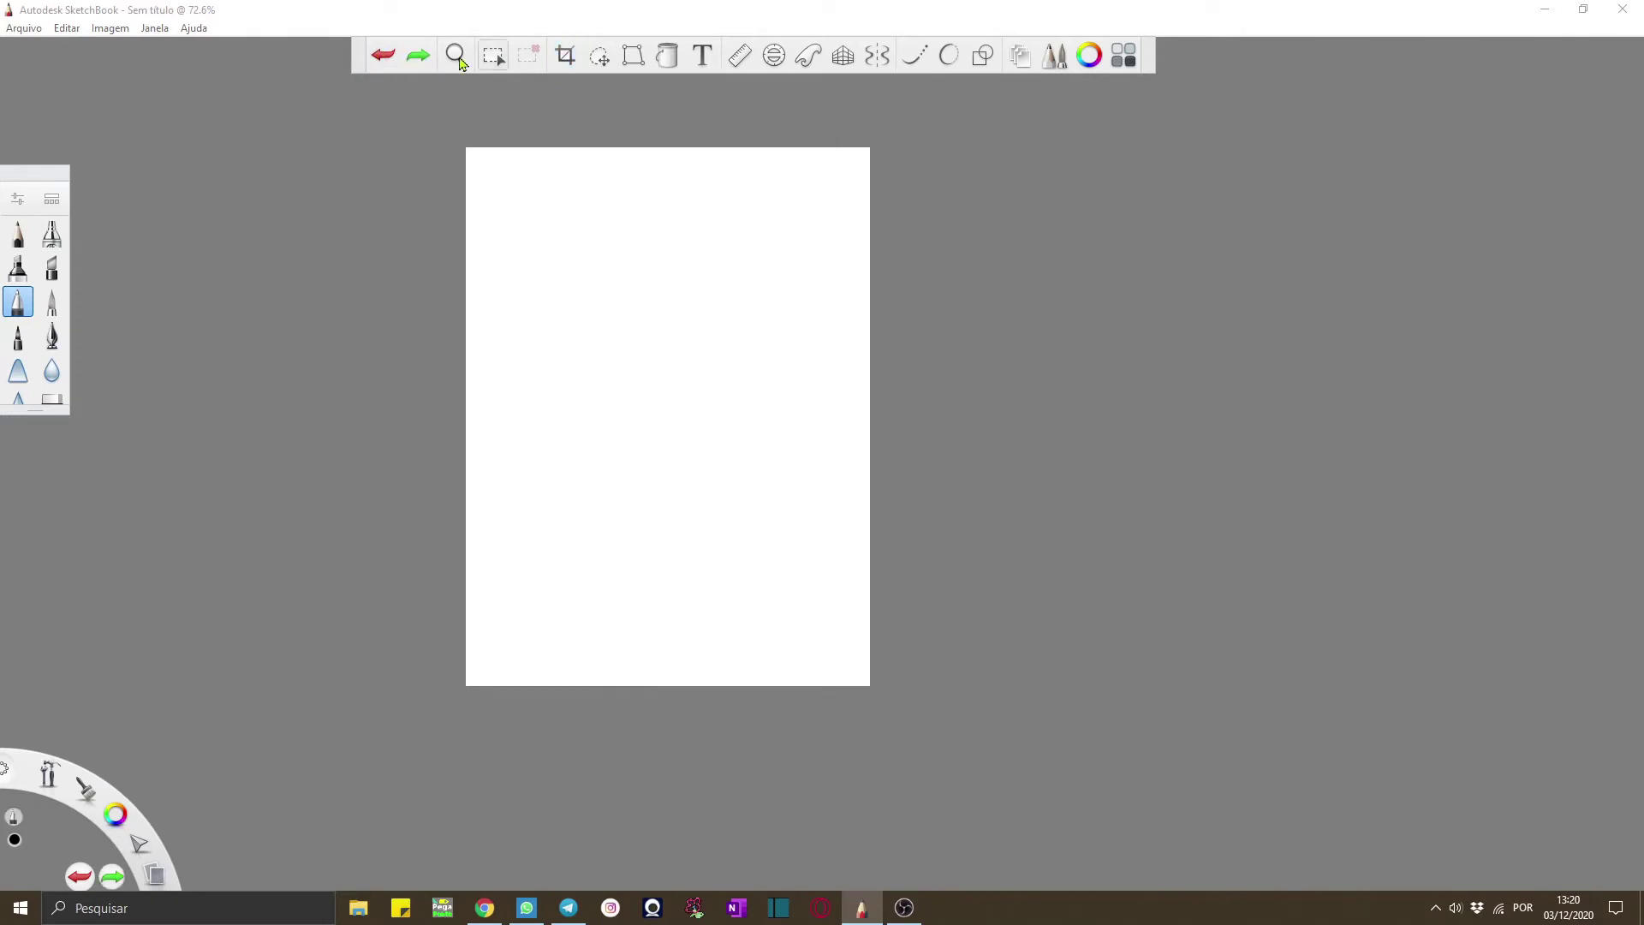
{"action": "left_click", "coordinate": [383, 54]}
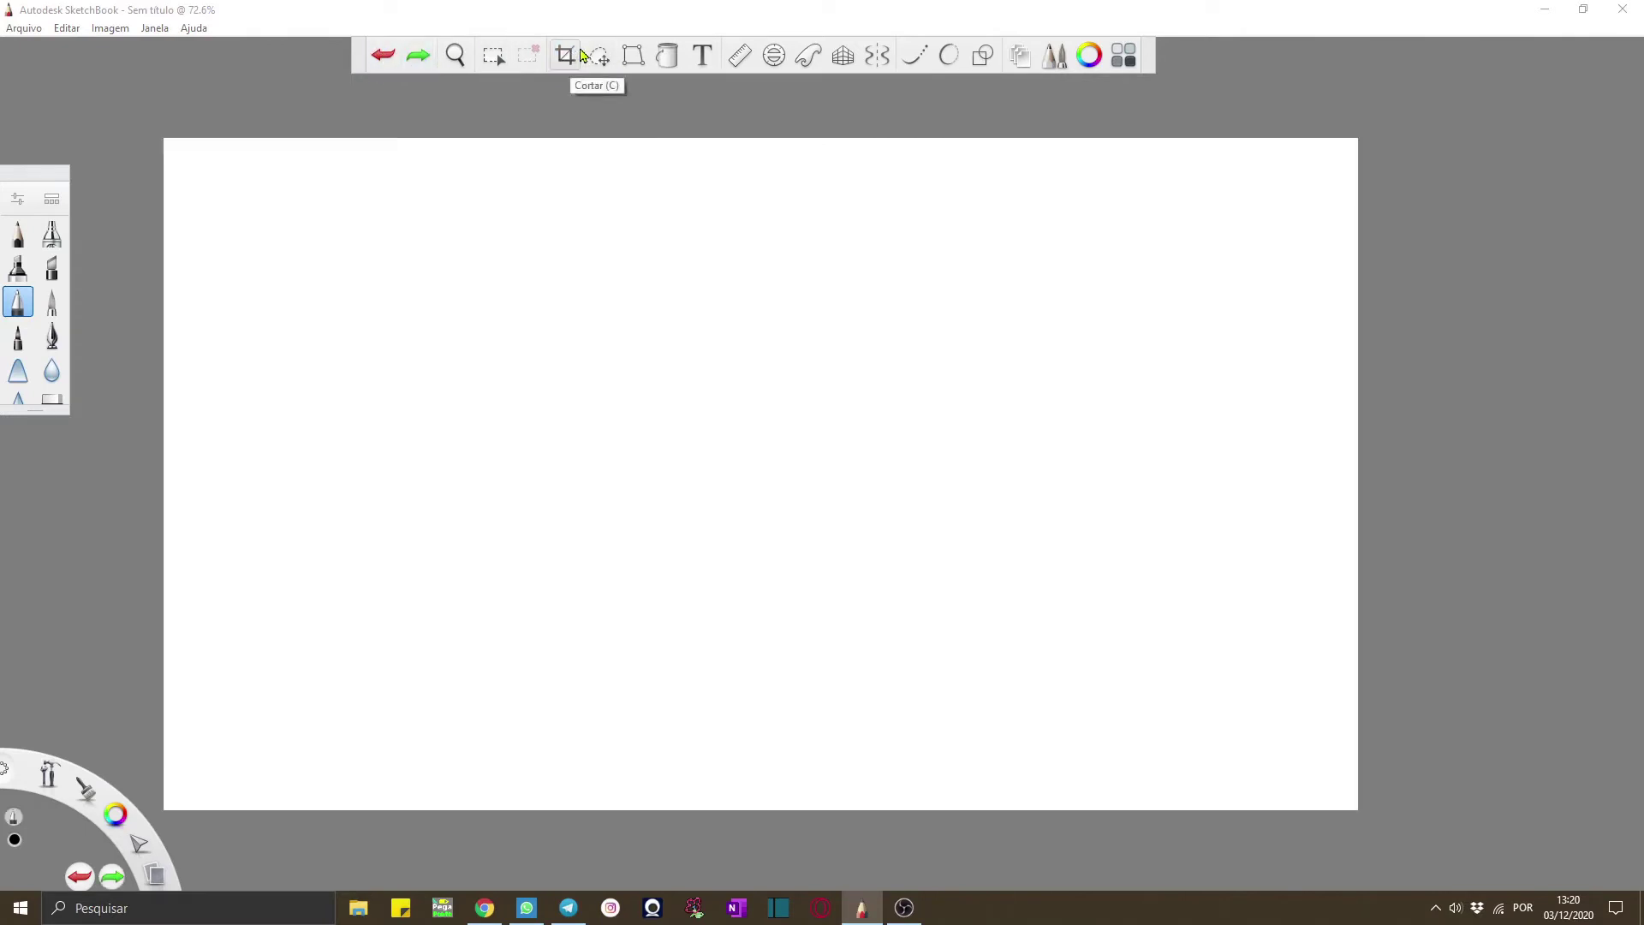
Try lassoing and moving areas of the blank canvas with the Quick Transform tool
{"action": "left_click", "coordinate": [600, 55]}
{"action": "left_click_drag", "start_coordinate": [634, 247], "coordinate": [631, 485]}
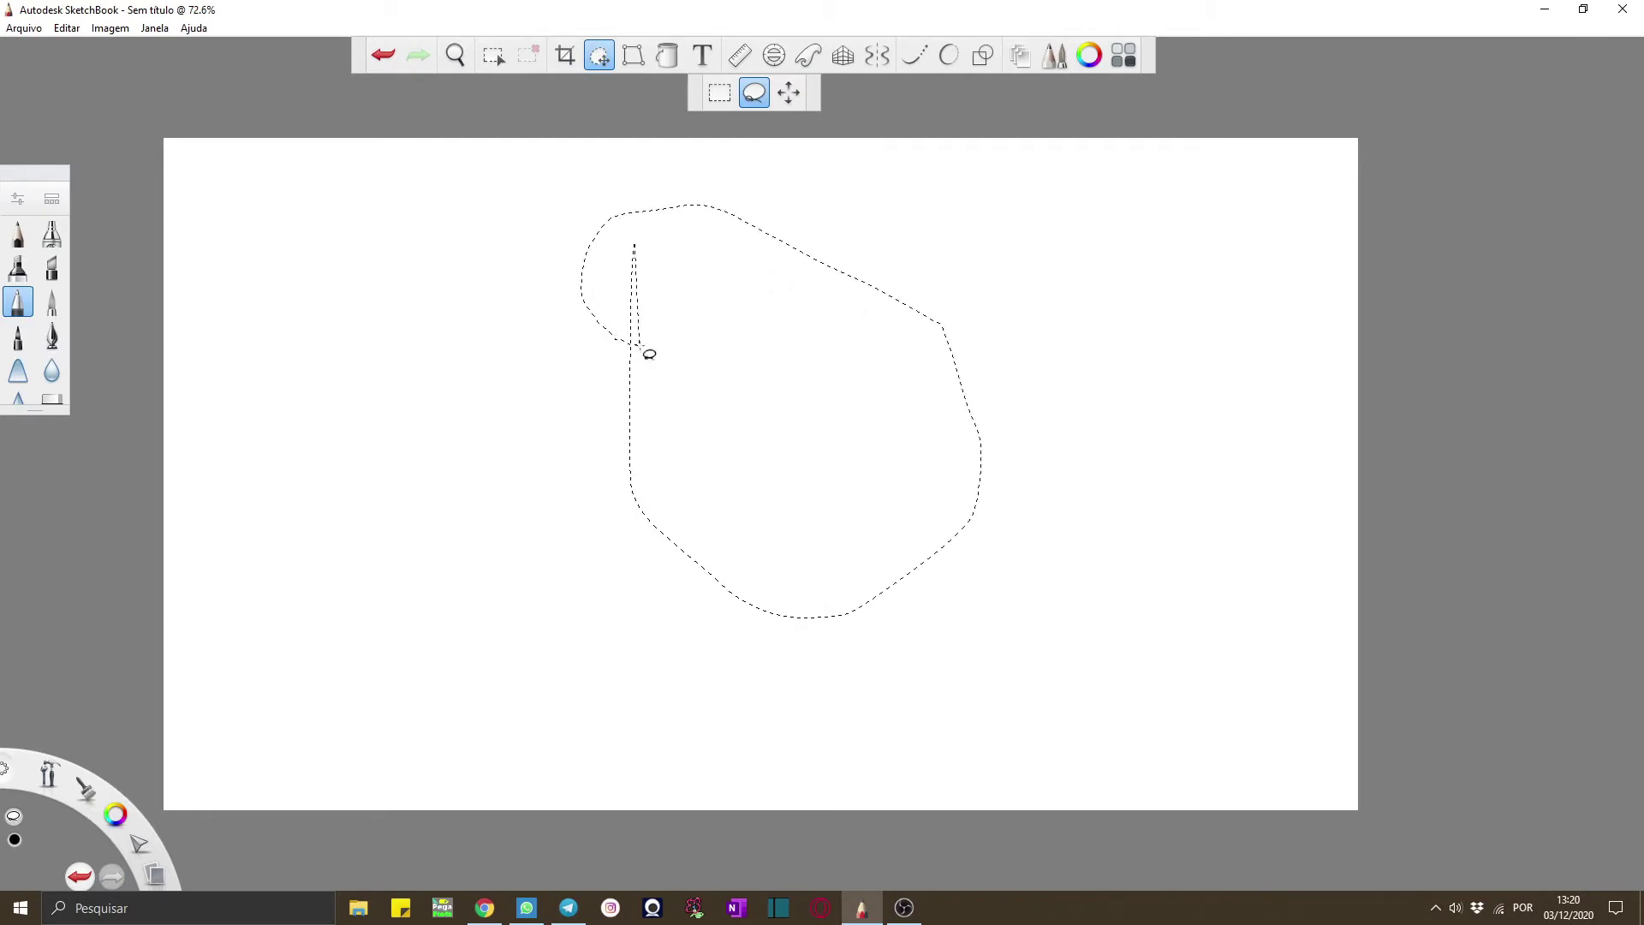
{"action": "left_click_drag", "start_coordinate": [615, 536], "coordinate": [620, 643]}
{"action": "left_click_drag", "start_coordinate": [738, 635], "coordinate": [817, 602]}
{"action": "left_click", "coordinate": [906, 526]}
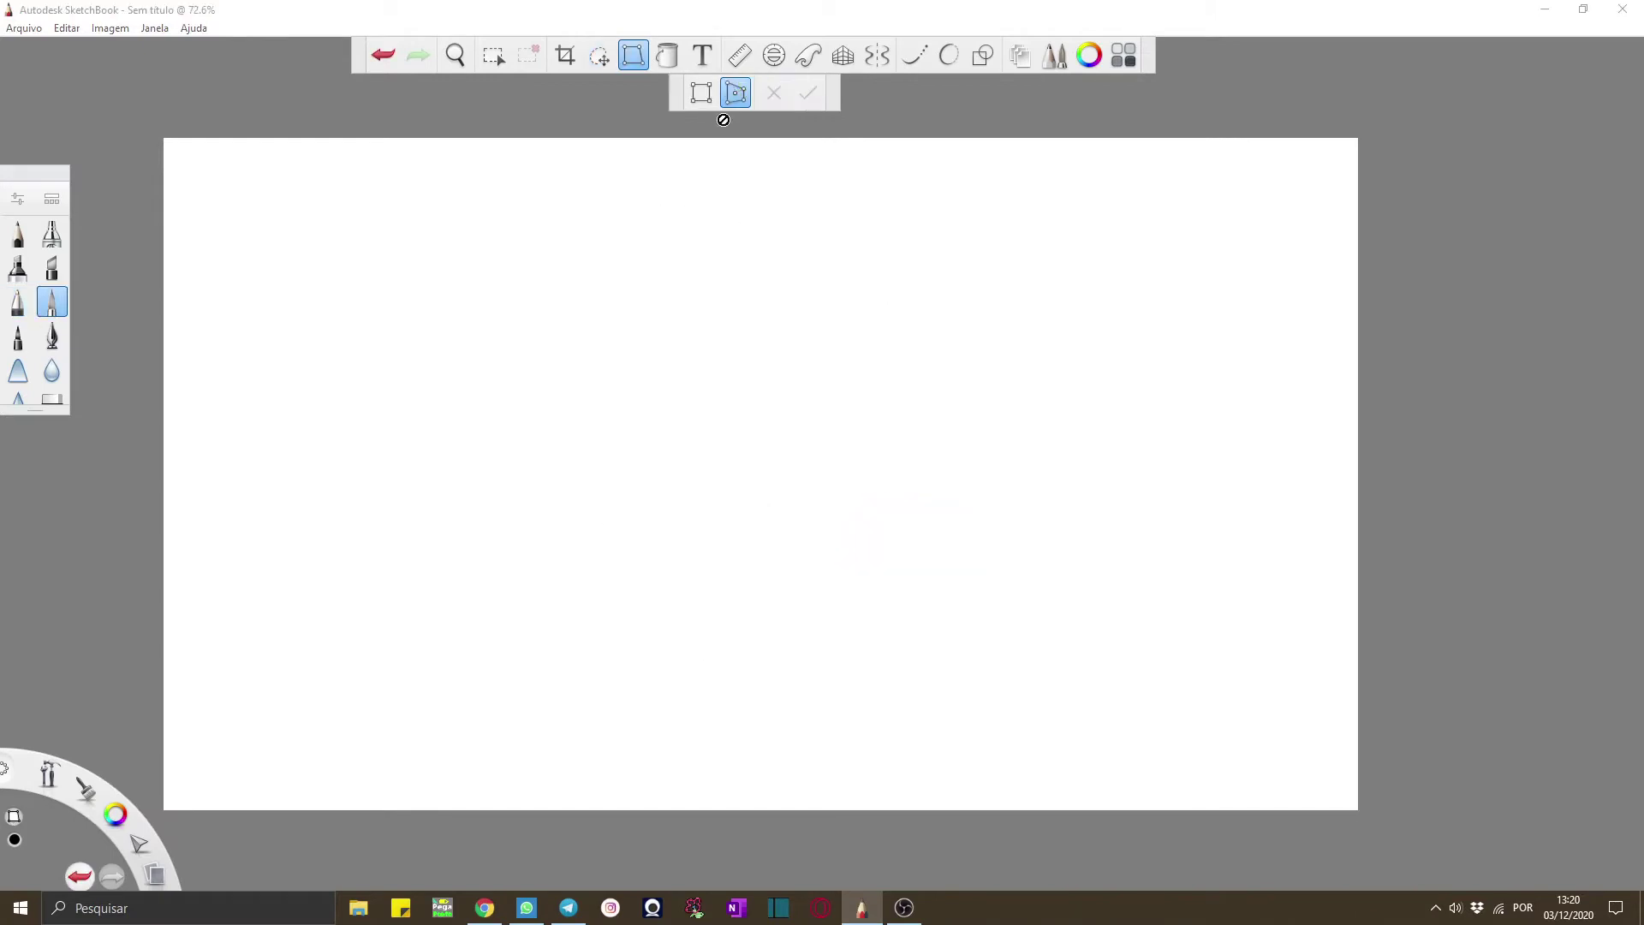
Draw a looping pencil line across the canvas and skew it with the Distort tool
{"action": "left_click", "coordinate": [18, 233]}
{"action": "mouse_move", "coordinate": [524, 395]}
{"action": "left_mouse_down"}
{"action": "mouse_move", "coordinate": [779, 399]}
{"action": "mouse_move", "coordinate": [561, 360]}
{"action": "mouse_move", "coordinate": [522, 606]}
{"action": "mouse_move", "coordinate": [809, 615]}
{"action": "left_mouse_up"}
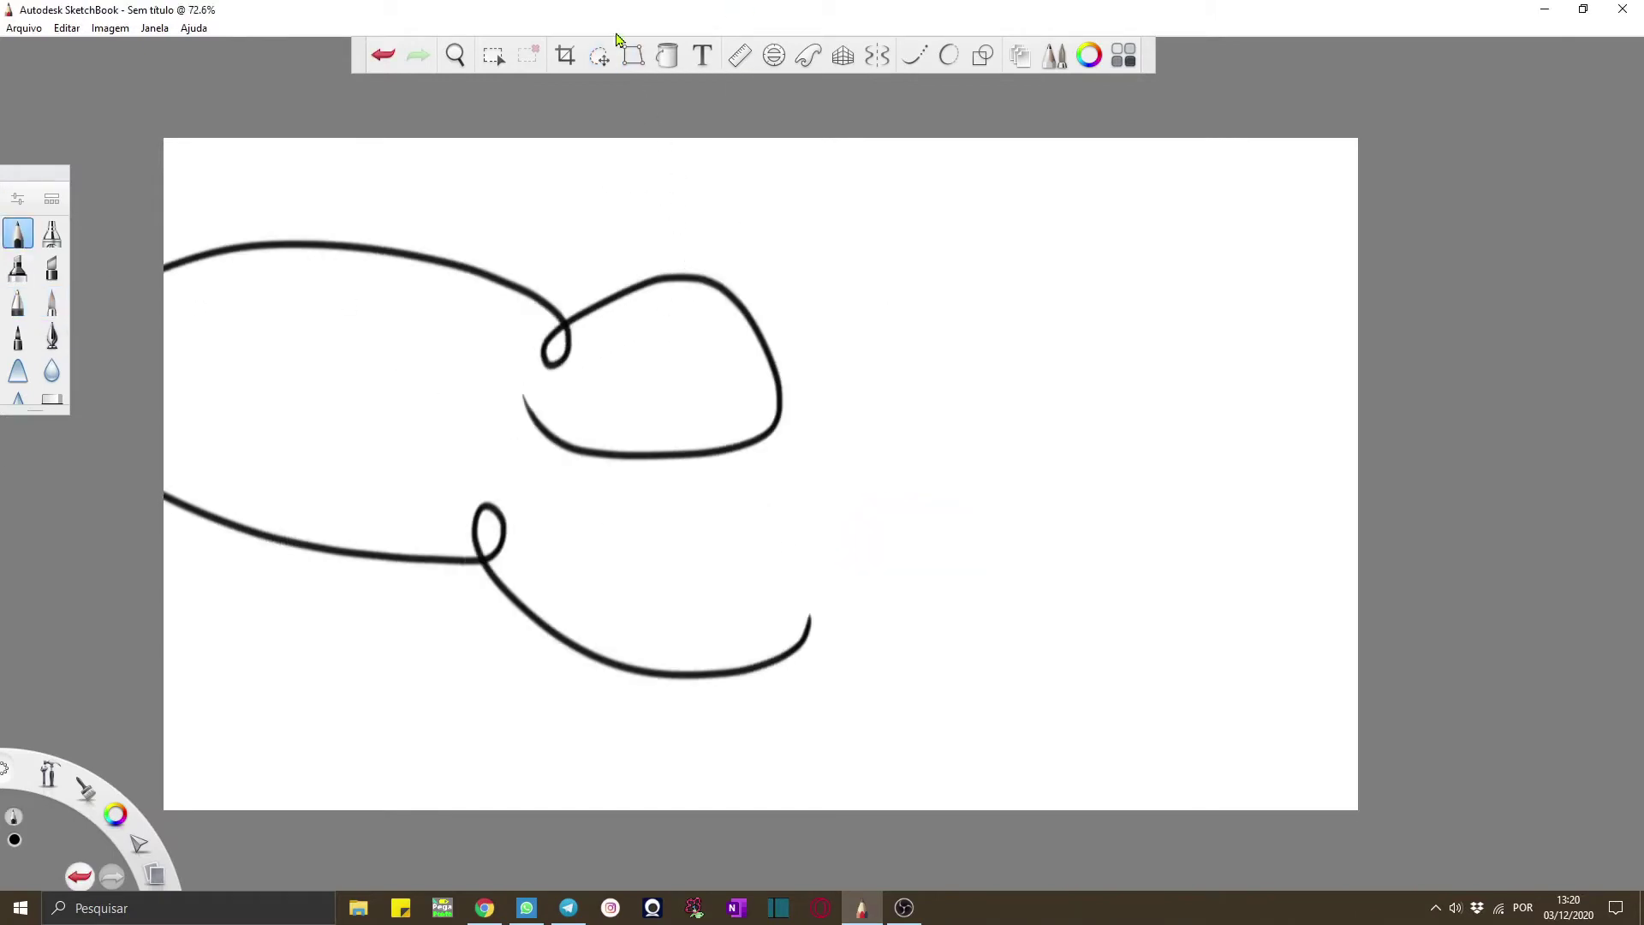
{"action": "left_click", "coordinate": [633, 55]}
{"action": "mouse_move", "coordinate": [708, 257]}
{"action": "left_mouse_down"}
{"action": "mouse_move", "coordinate": [1105, 139]}
{"action": "mouse_move", "coordinate": [1105, 375]}
{"action": "left_mouse_up"}
Stretch the skewed line upward in Transform mode and pull its upper-left corner outward in Distort mode
{"action": "left_click", "coordinate": [700, 93]}
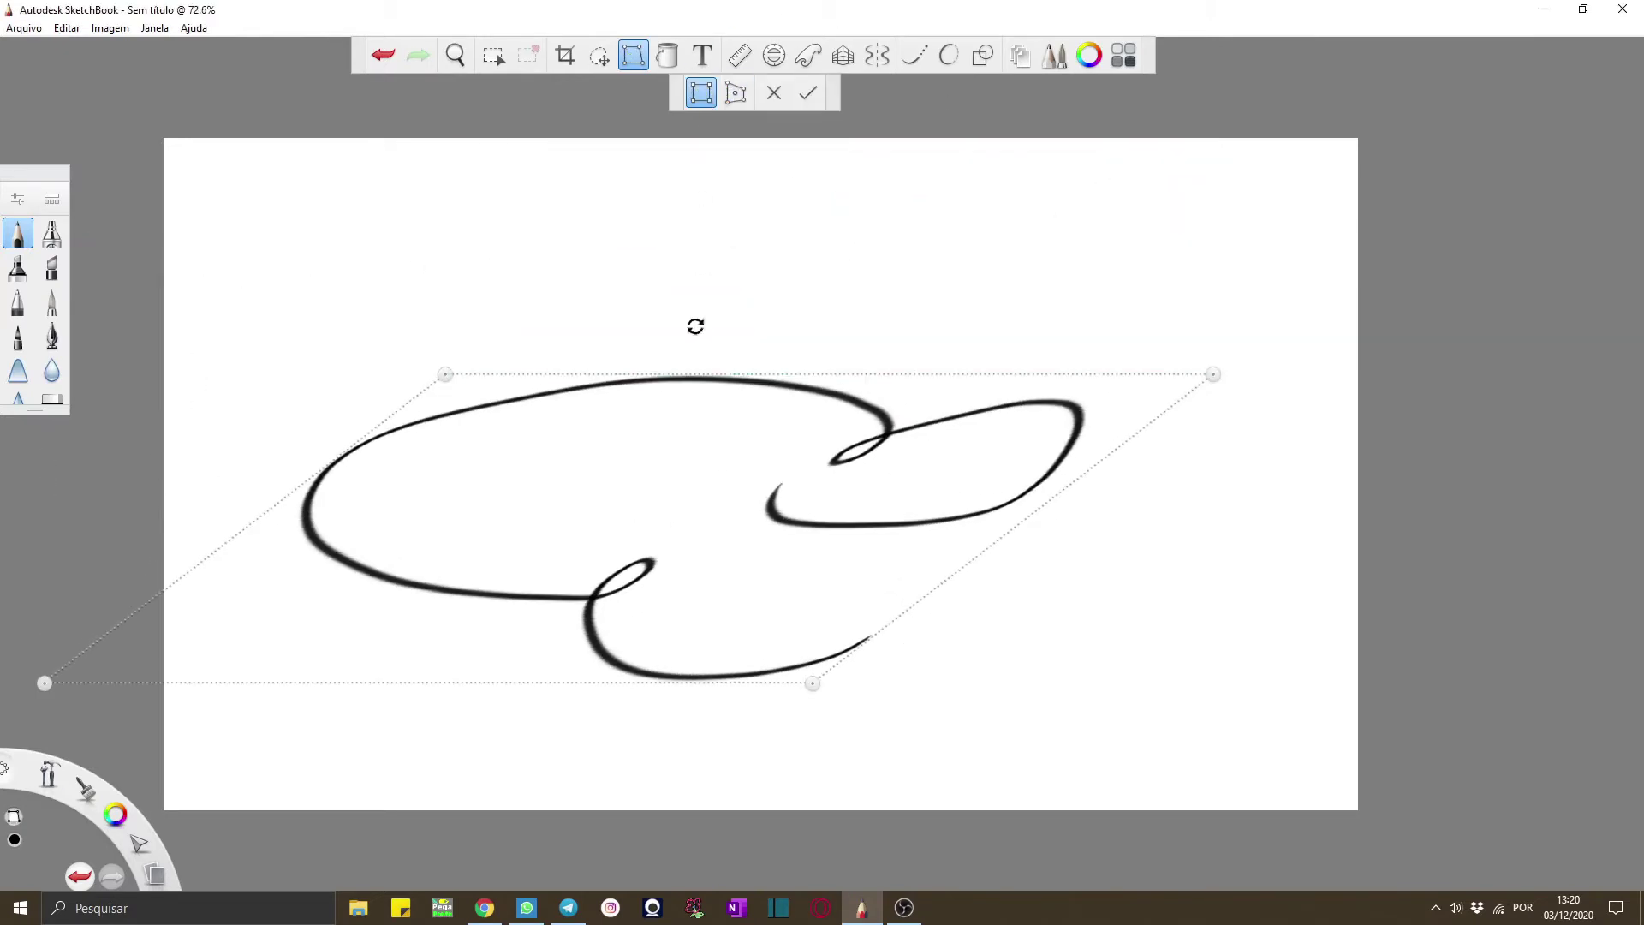
{"action": "mouse_move", "coordinate": [697, 368]}
{"action": "left_mouse_down"}
{"action": "mouse_move", "coordinate": [705, 250]}
{"action": "mouse_move", "coordinate": [445, 198]}
{"action": "mouse_move", "coordinate": [429, 155]}
{"action": "left_mouse_up"}
{"action": "left_click", "coordinate": [735, 94]}
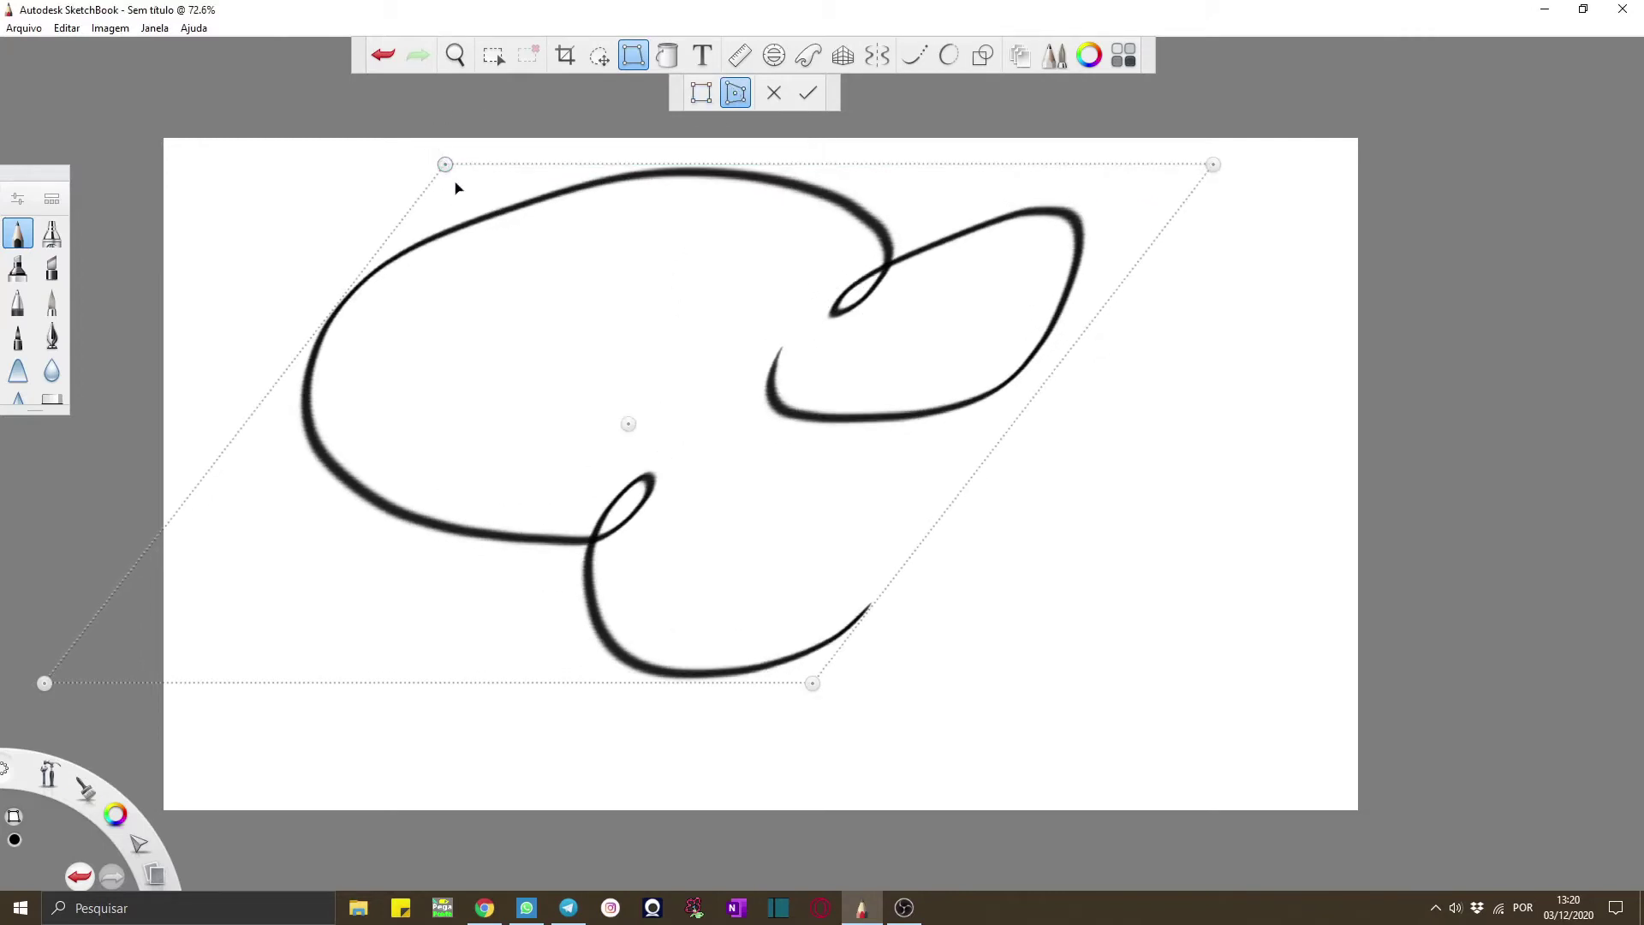
{"action": "mouse_move", "coordinate": [447, 168]}
{"action": "left_mouse_down"}
{"action": "mouse_move", "coordinate": [131, 99]}
{"action": "mouse_move", "coordinate": [41, 197]}
{"action": "mouse_move", "coordinate": [41, 221]}
{"action": "left_mouse_up"}
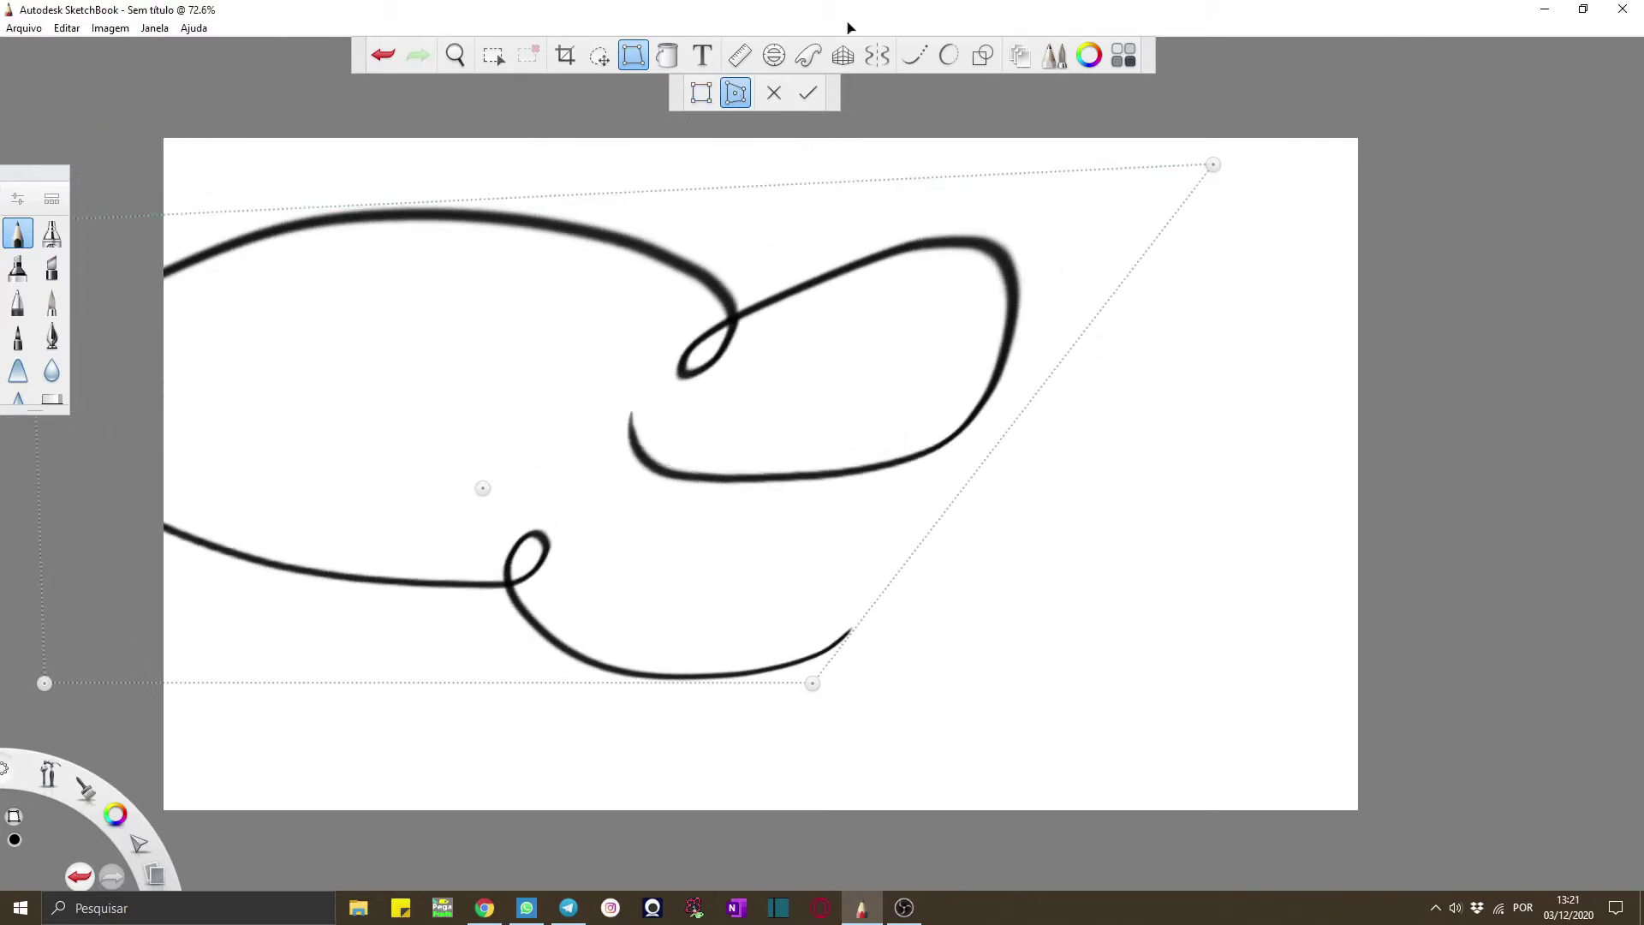
Flood-fill the canvas and the remaining white loop with solid black
{"action": "left_click", "coordinate": [669, 58]}
{"action": "left_click", "coordinate": [770, 291]}
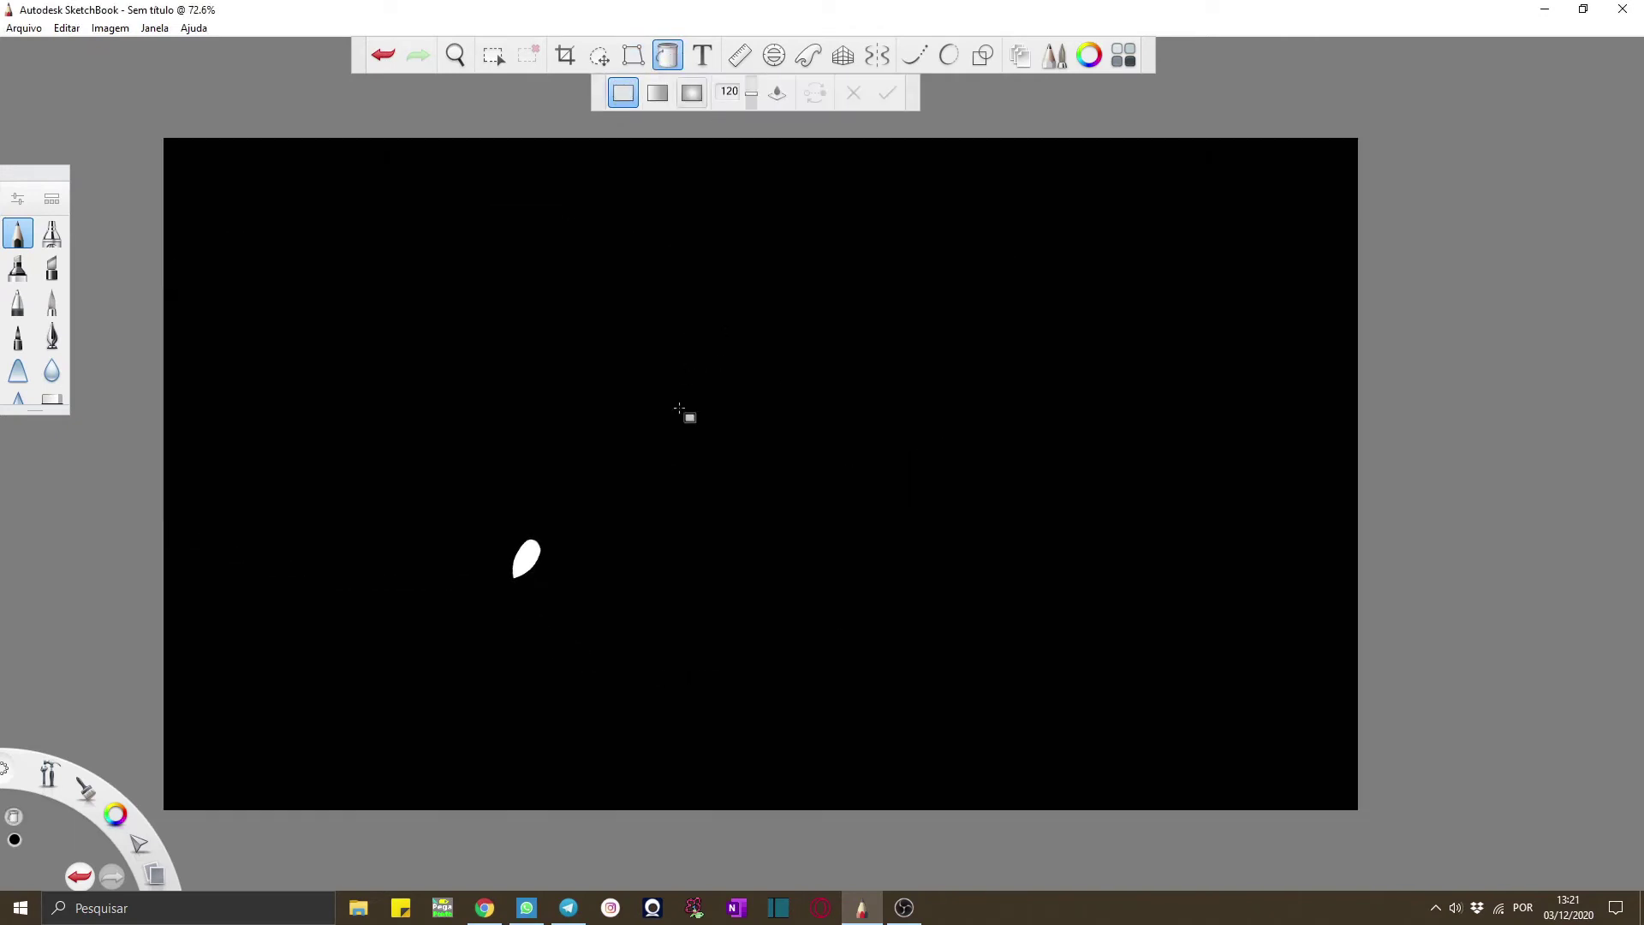
{"action": "left_click", "coordinate": [521, 565]}
Apply a linear gradient fill across the canvas with a pink middle stop and delete that stop
{"action": "left_click", "coordinate": [654, 96]}
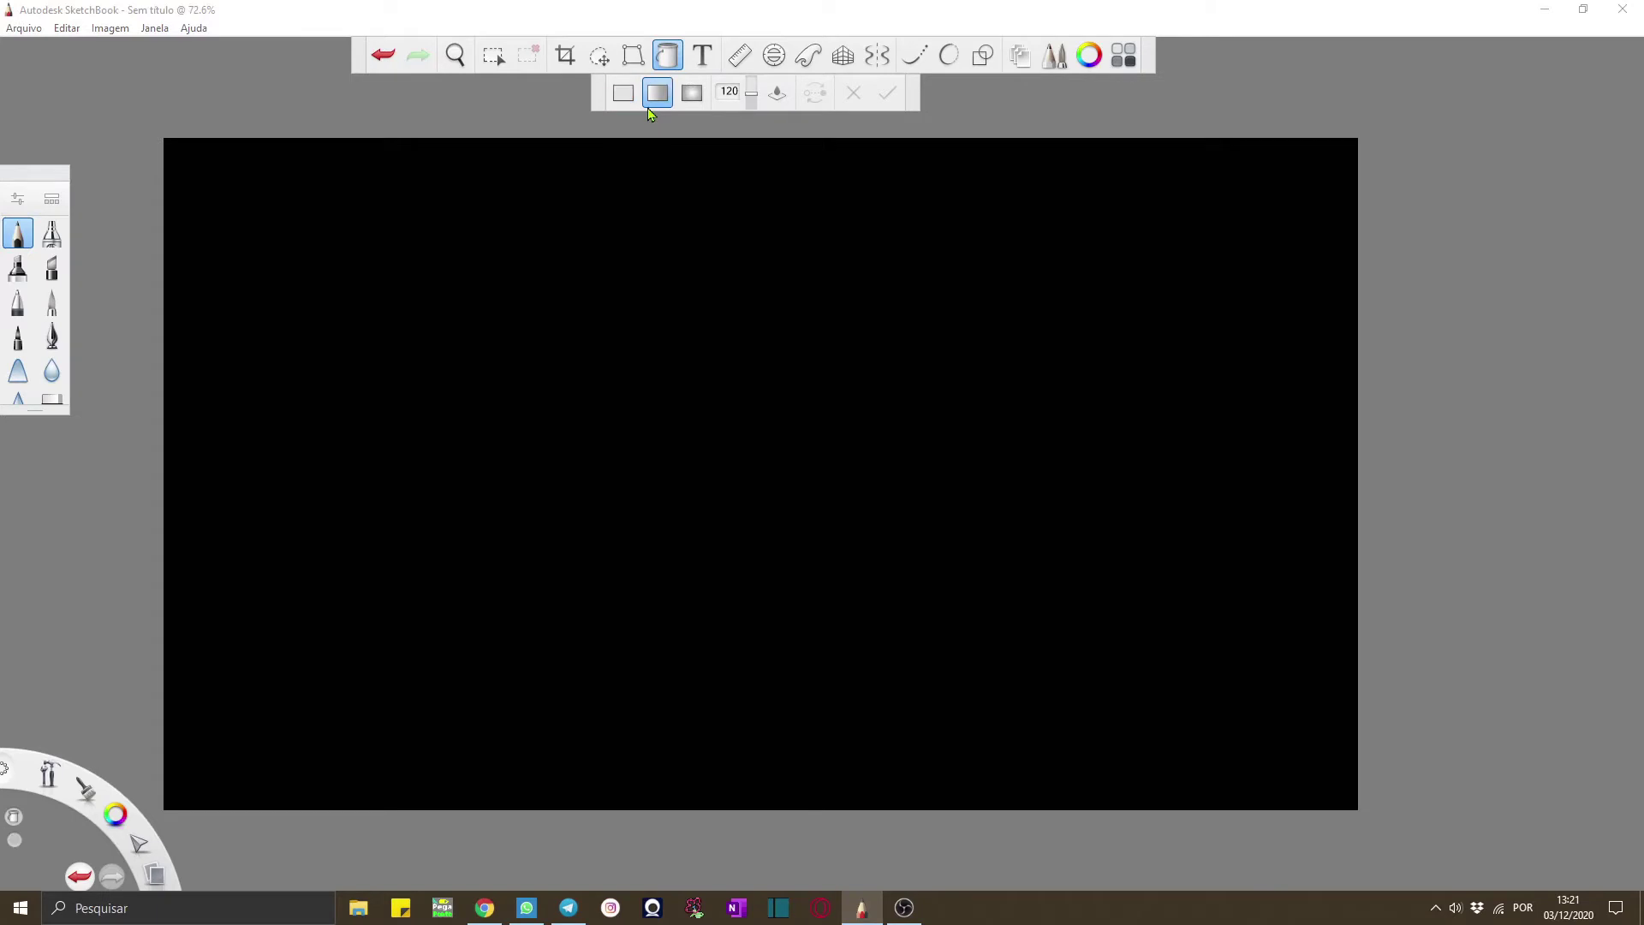
{"action": "left_click", "coordinate": [1089, 55]}
{"action": "left_click_drag", "start_coordinate": [1366, 190], "coordinate": [1383, 188]}
{"action": "left_click", "coordinate": [916, 343]}
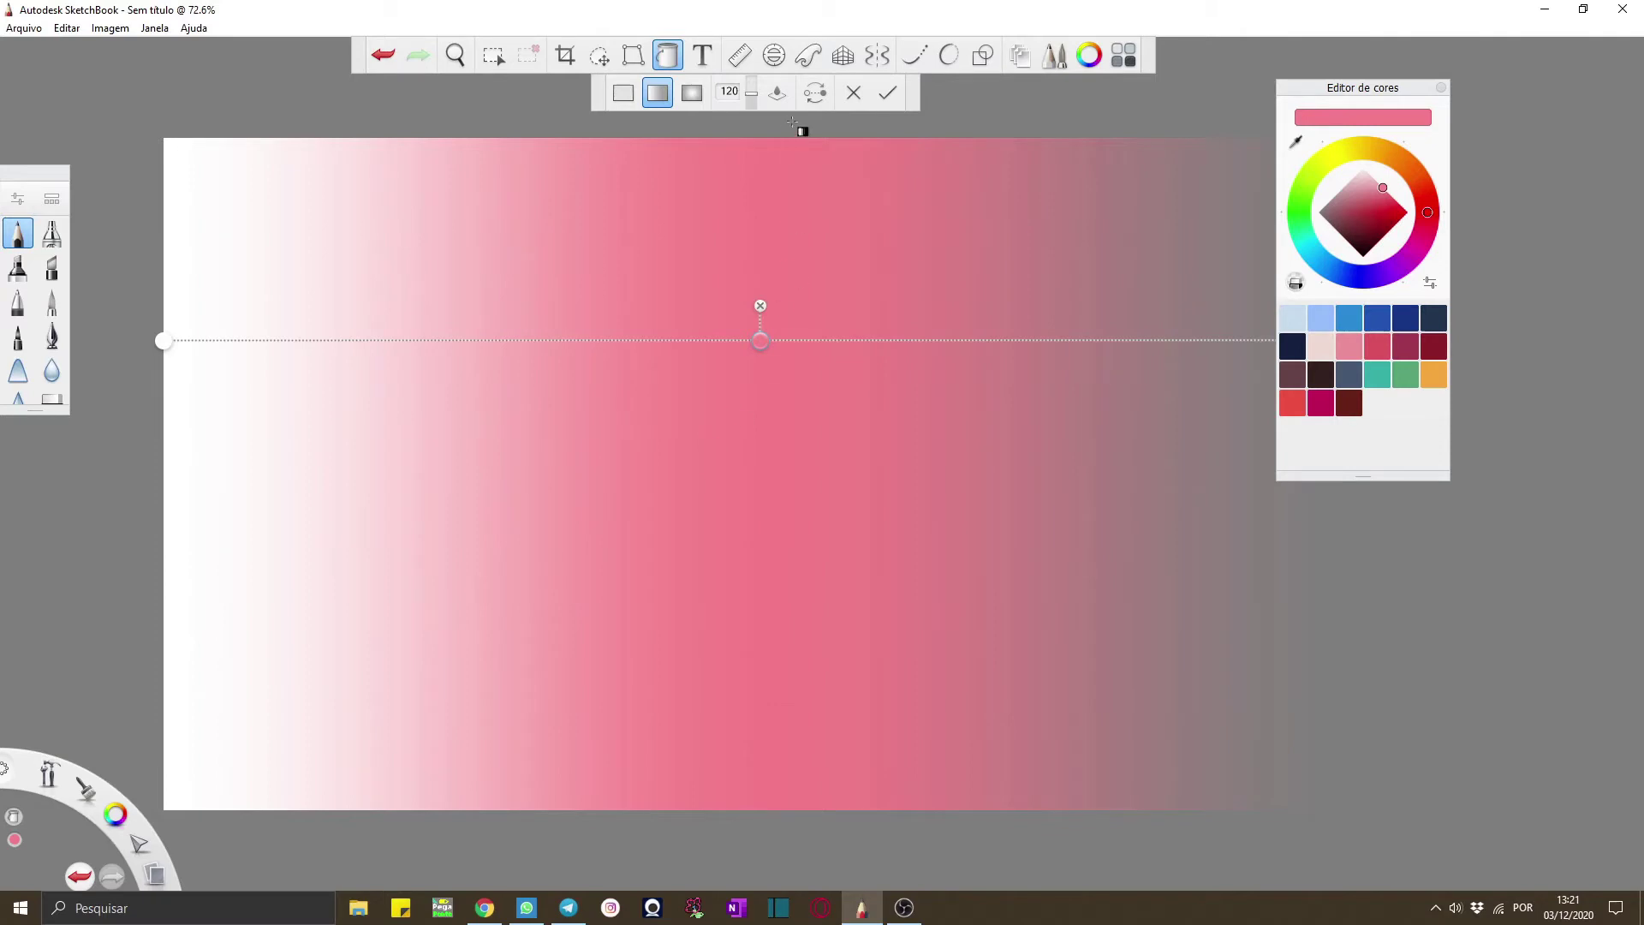
{"action": "left_click", "coordinate": [761, 306]}
Apply radial gradient fills in the canvas's upper middle and its white left area, using red for the middle stop
{"action": "left_click", "coordinate": [692, 92]}
{"action": "left_click", "coordinate": [763, 276]}
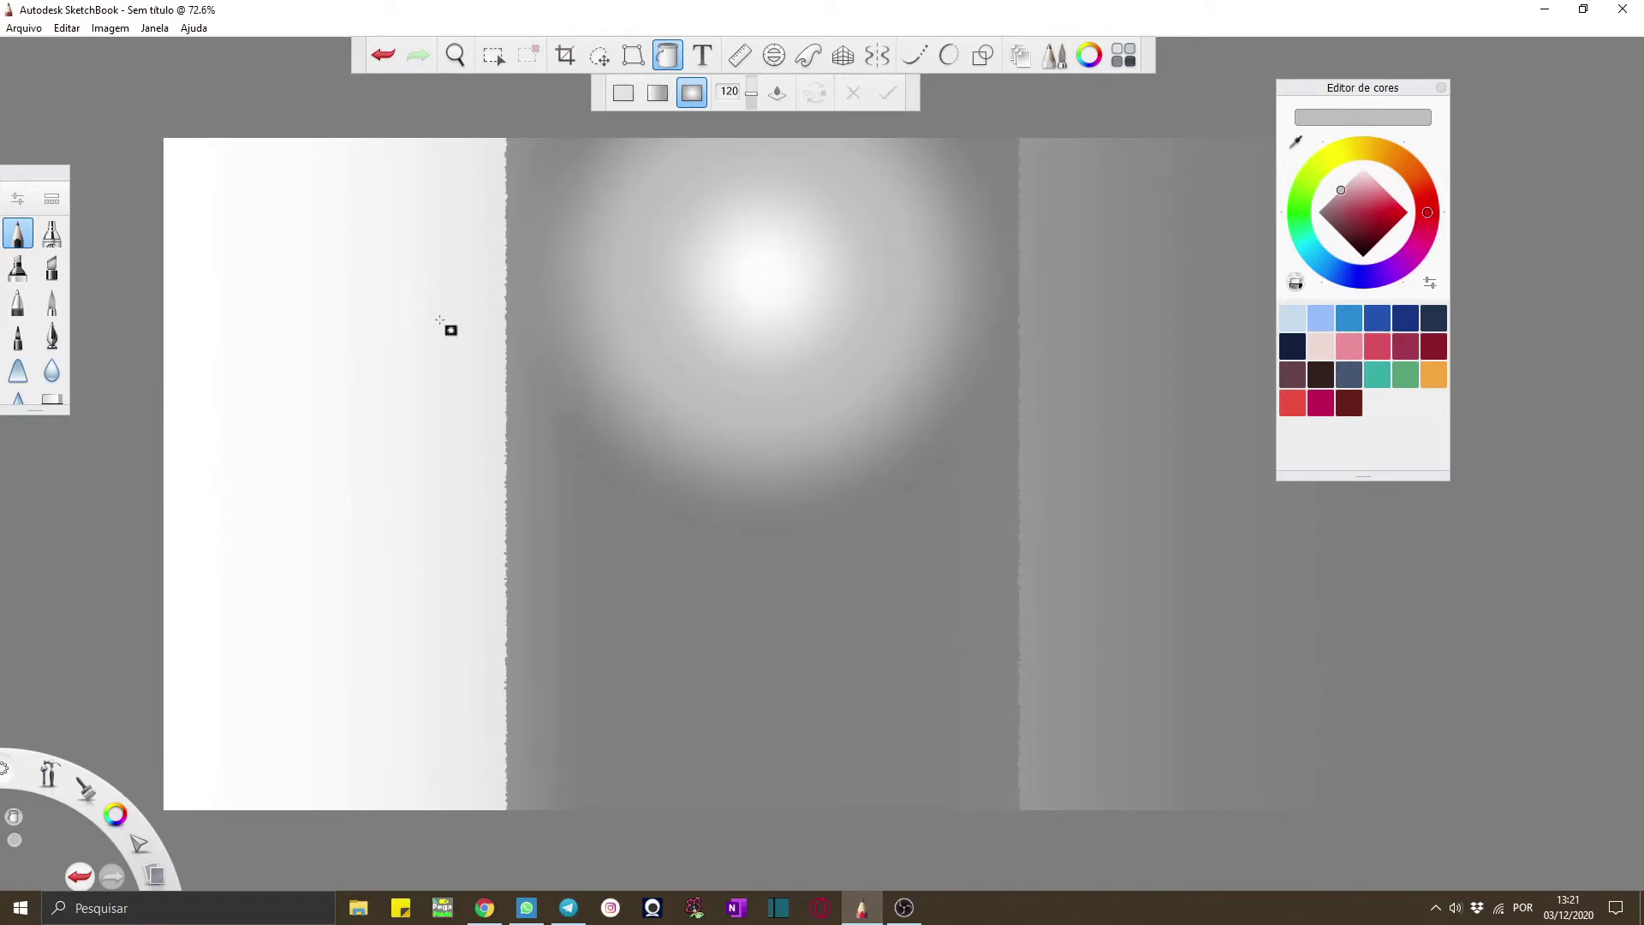
{"action": "left_click", "coordinate": [439, 319]}
{"action": "left_click", "coordinate": [1396, 200]}
{"action": "left_click", "coordinate": [759, 272]}
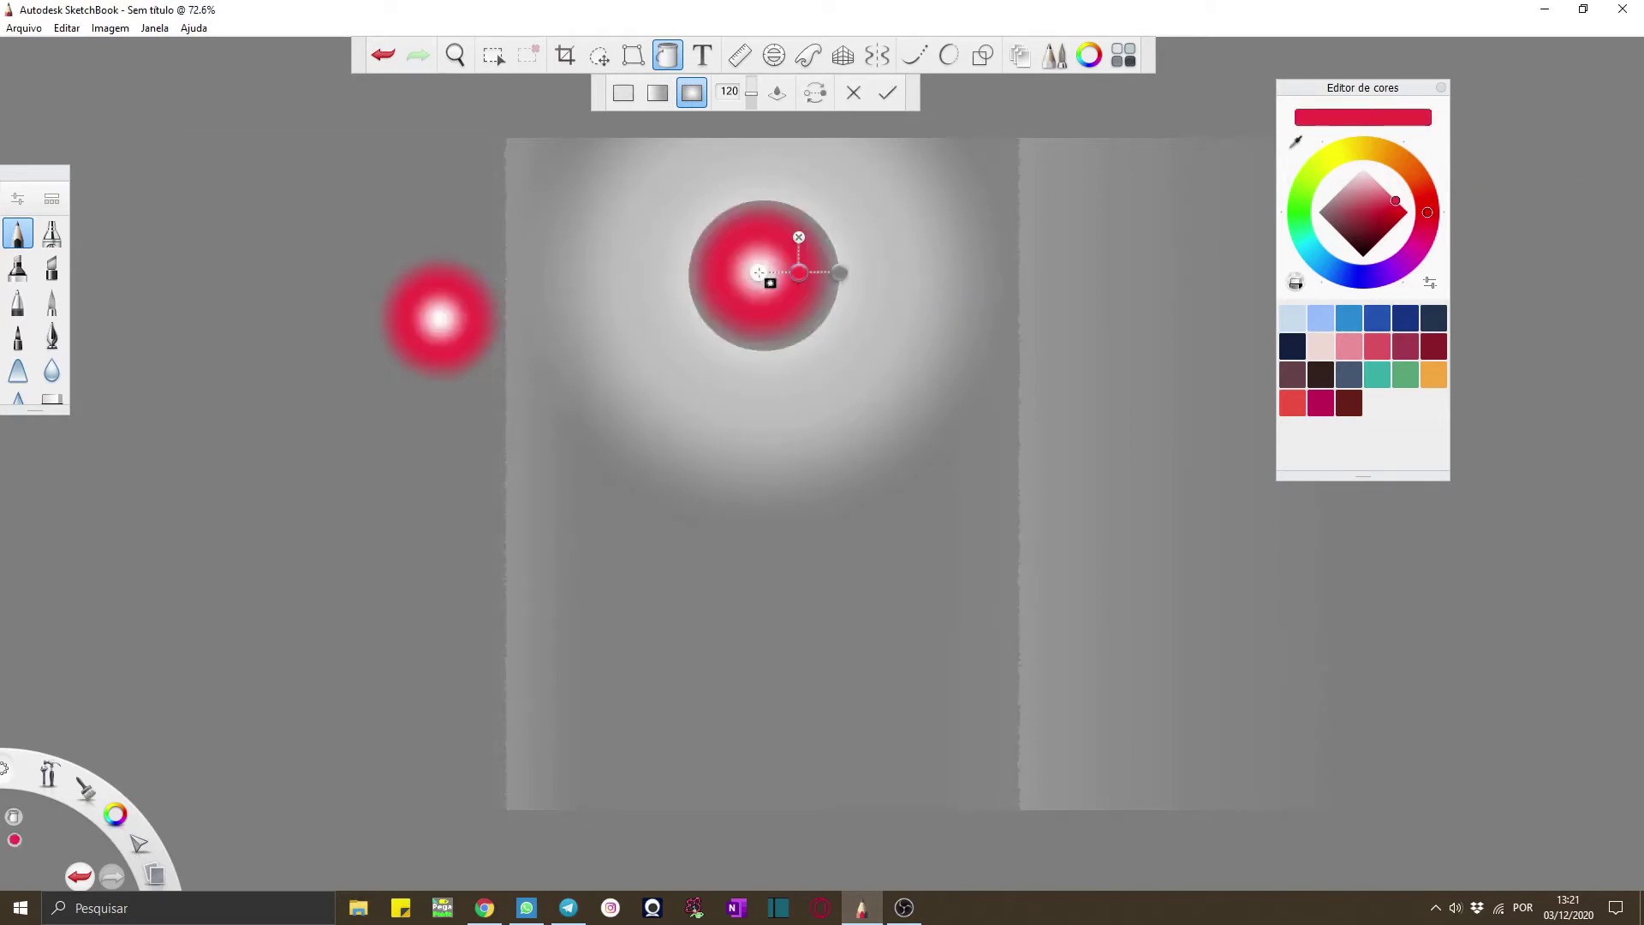
Apply a linear gradient to the light circle around the red spot and undo it, trying Redo in between
{"action": "left_click", "coordinate": [657, 93]}
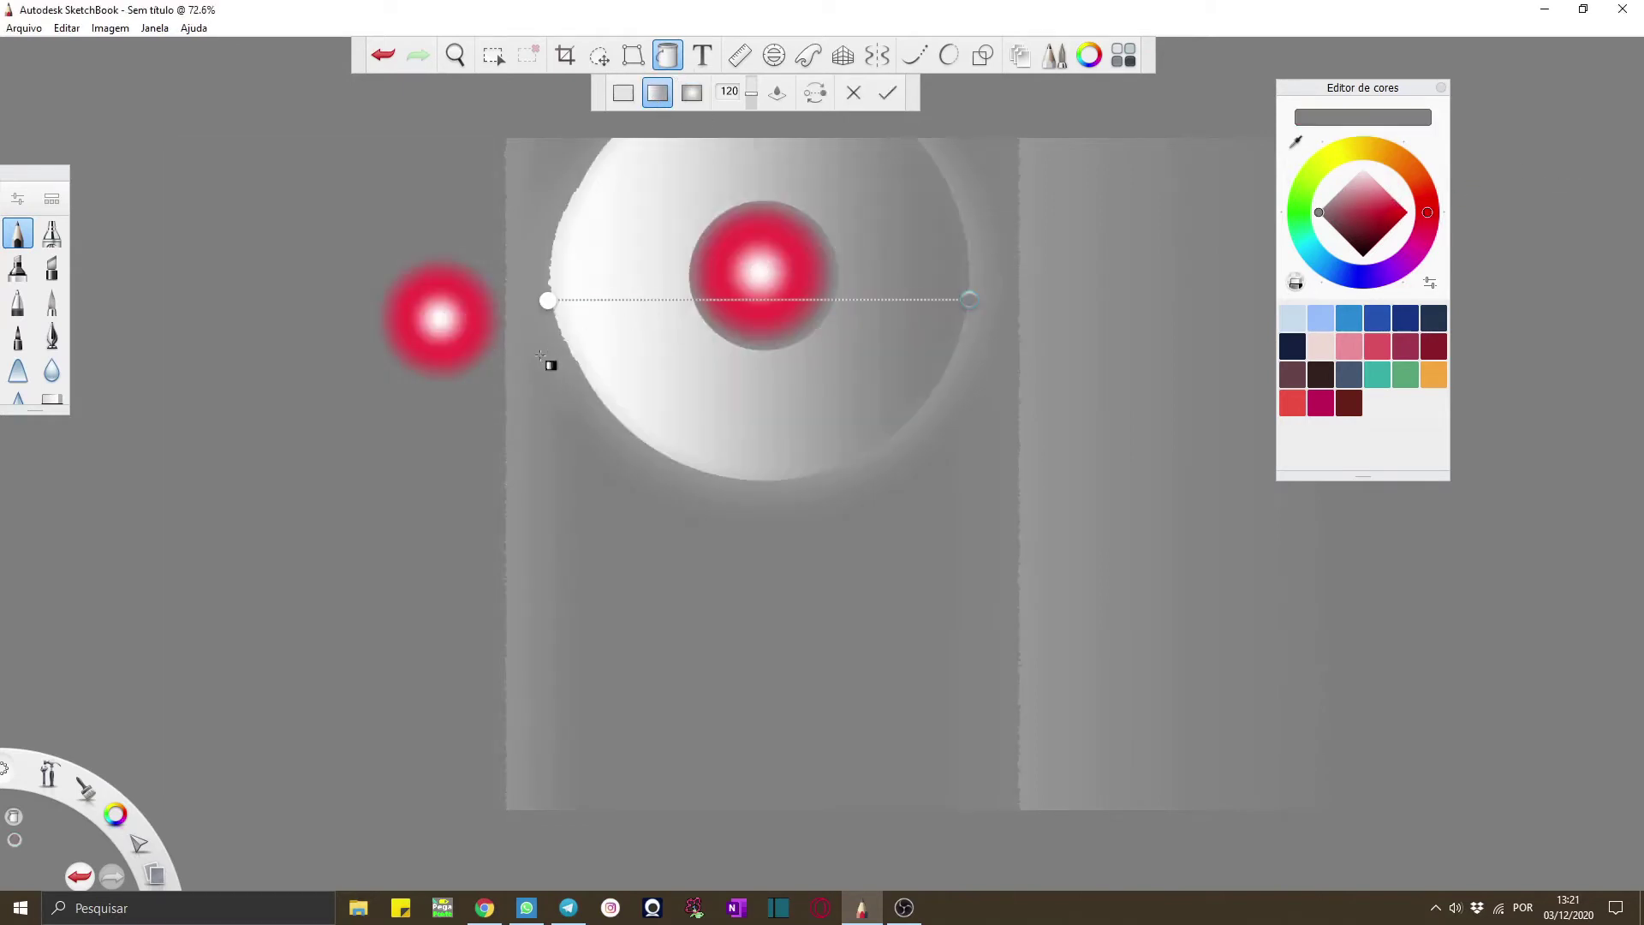
{"action": "left_click", "coordinate": [381, 56]}
{"action": "left_click", "coordinate": [419, 53]}
{"action": "left_click", "coordinate": [382, 56]}
Erase wide horizontal bands across the middle of the gradients and part of the upper-left area
{"action": "left_click", "coordinate": [52, 398]}
{"action": "left_click_drag", "start_coordinate": [445, 421], "coordinate": [1182, 425]}
{"action": "left_click_drag", "start_coordinate": [240, 302], "coordinate": [959, 301]}
{"action": "left_click_drag", "start_coordinate": [196, 266], "coordinate": [445, 137]}
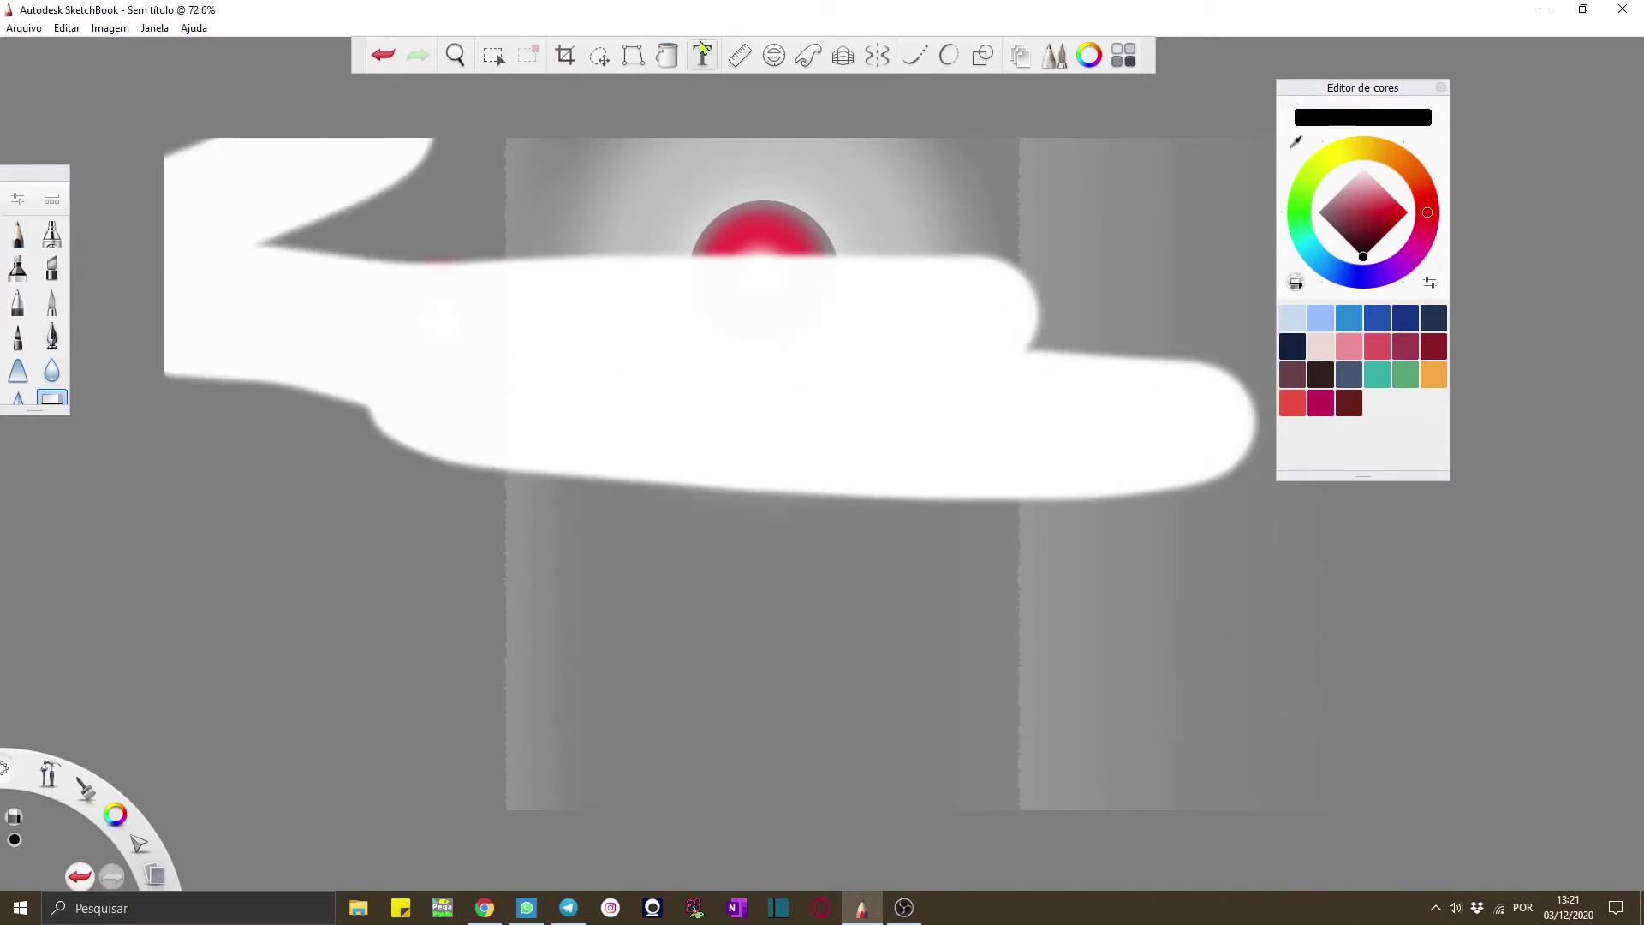
Erase a long diagonal band along the ruler and an oval band around the ellipse guide in the canvas's middle
{"action": "left_click", "coordinate": [738, 57]}
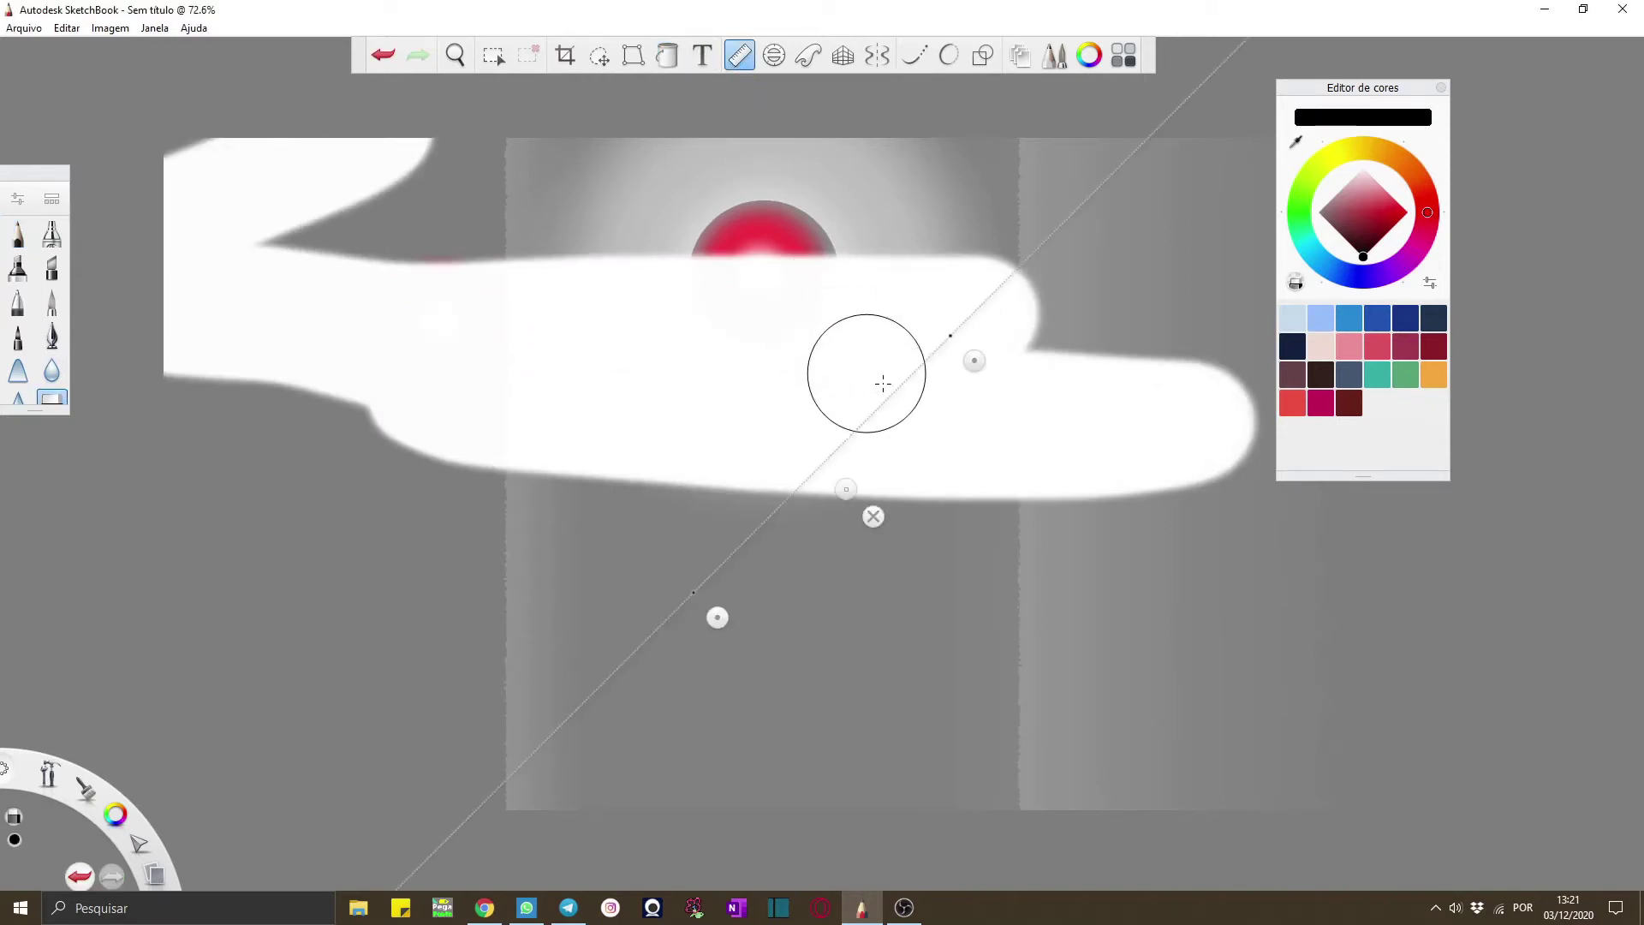
{"action": "left_click_drag", "start_coordinate": [1109, 180], "coordinate": [14, 816]}
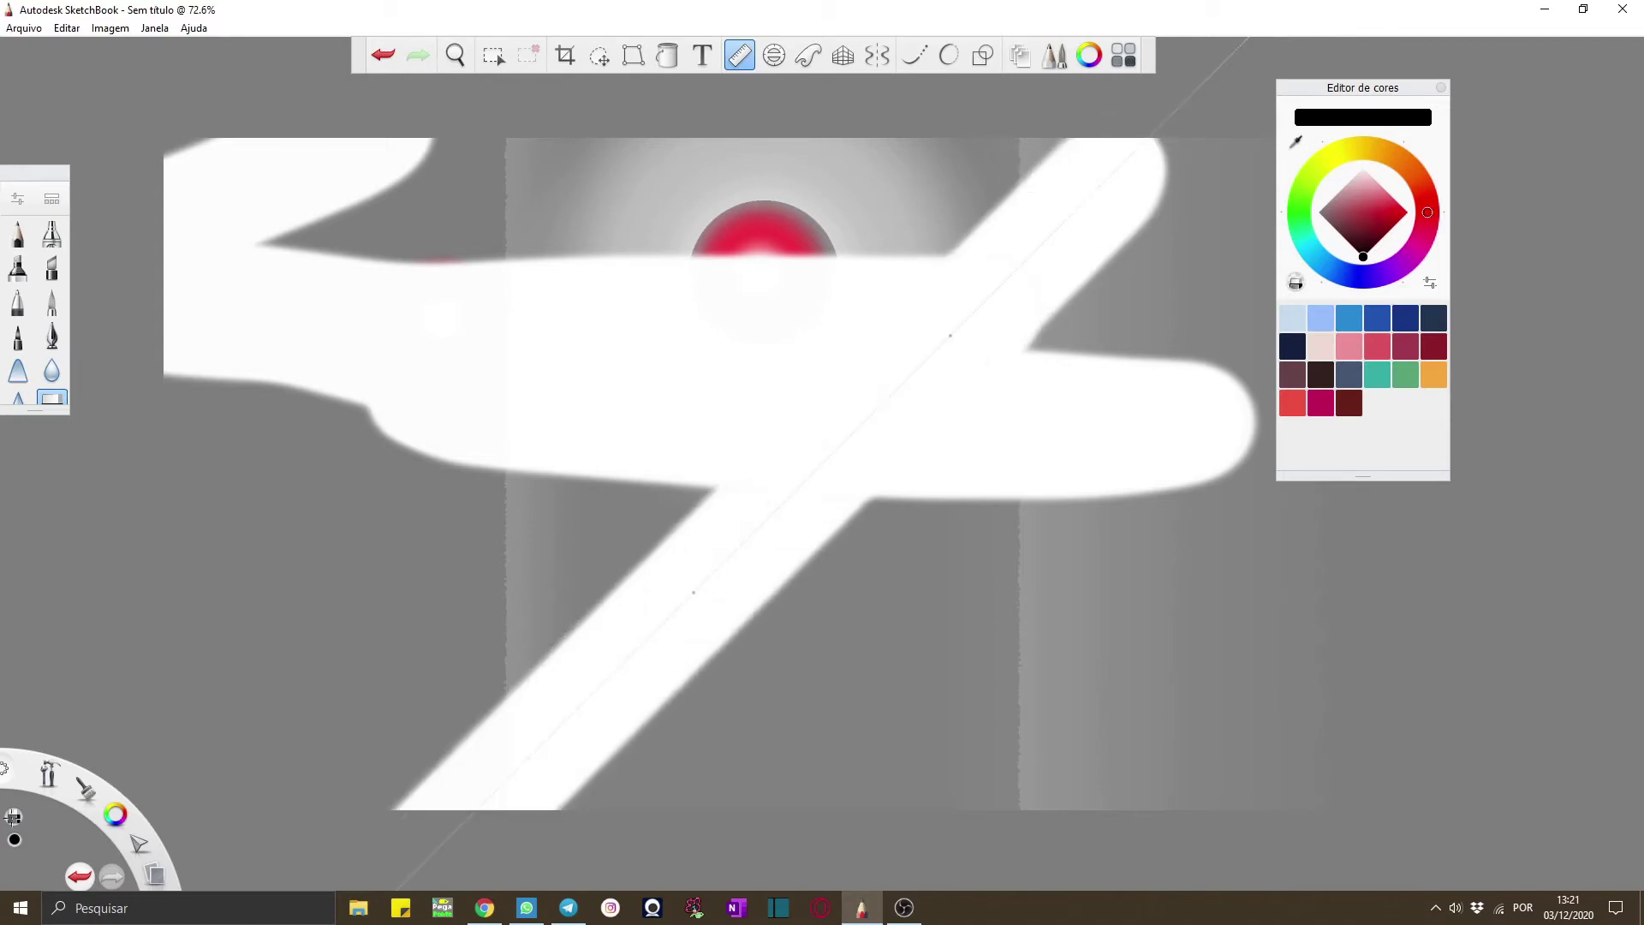
{"action": "left_click", "coordinate": [768, 65]}
{"action": "left_click_drag", "start_coordinate": [763, 334], "coordinate": [1129, 392]}
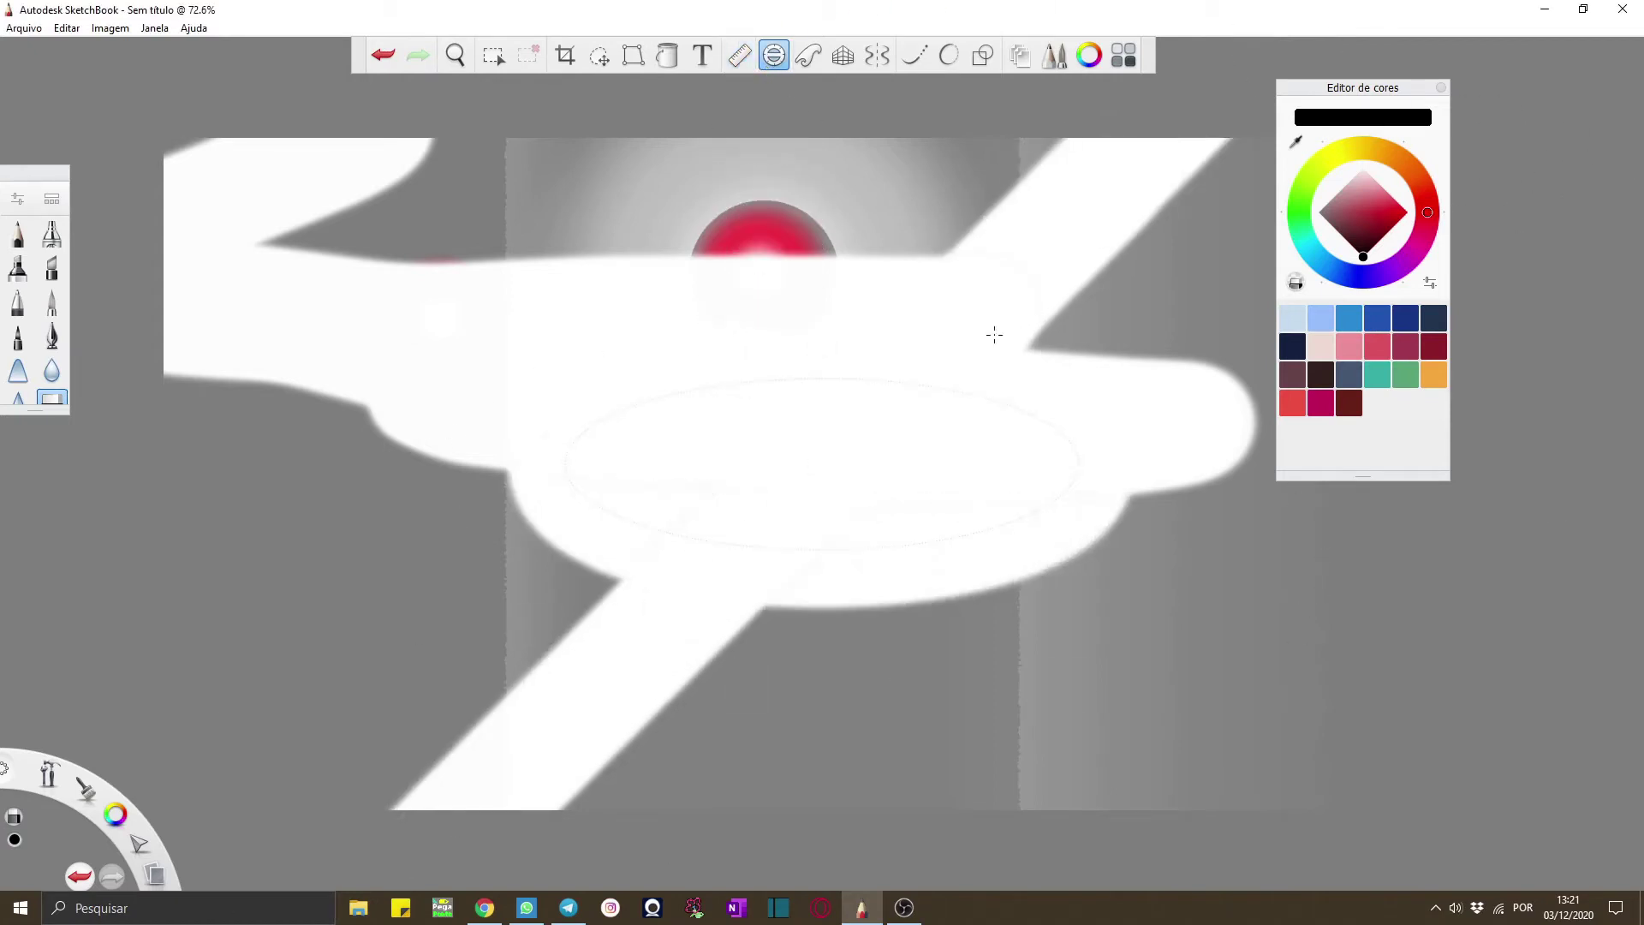
Erase along the outline of the French curve guide, covering its upper sweep and its lower curls
{"action": "left_click", "coordinate": [818, 54]}
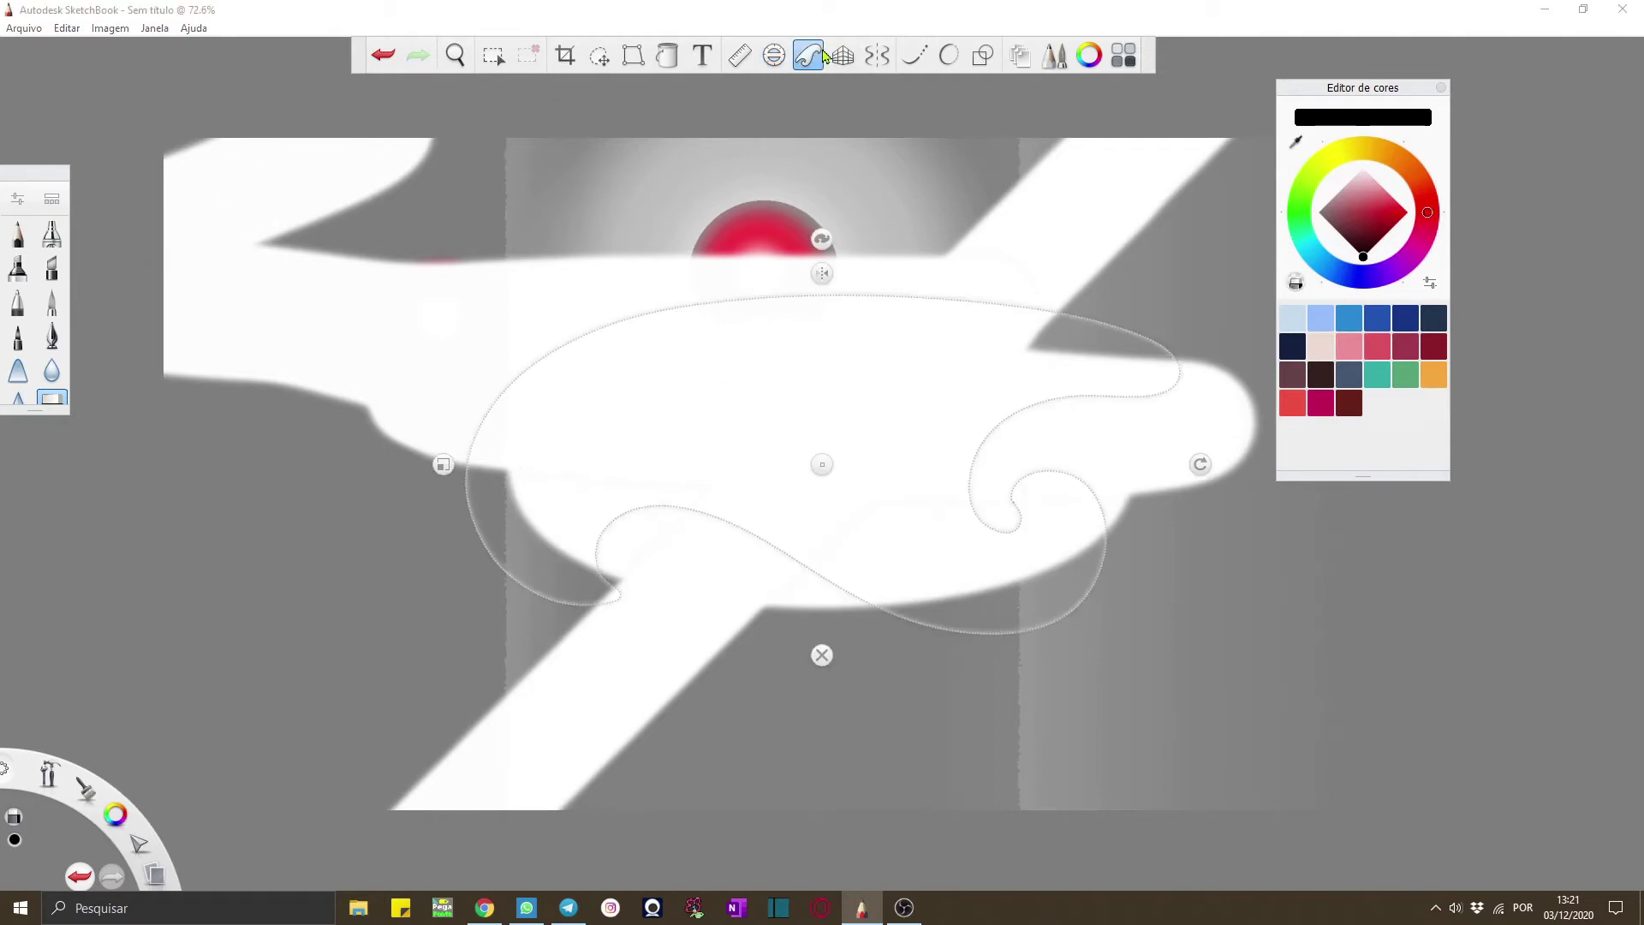
{"action": "mouse_move", "coordinate": [791, 292]}
{"action": "left_mouse_down"}
{"action": "mouse_move", "coordinate": [471, 437]}
{"action": "mouse_move", "coordinate": [1036, 510]}
{"action": "mouse_move", "coordinate": [53, 323]}
{"action": "left_mouse_up"}
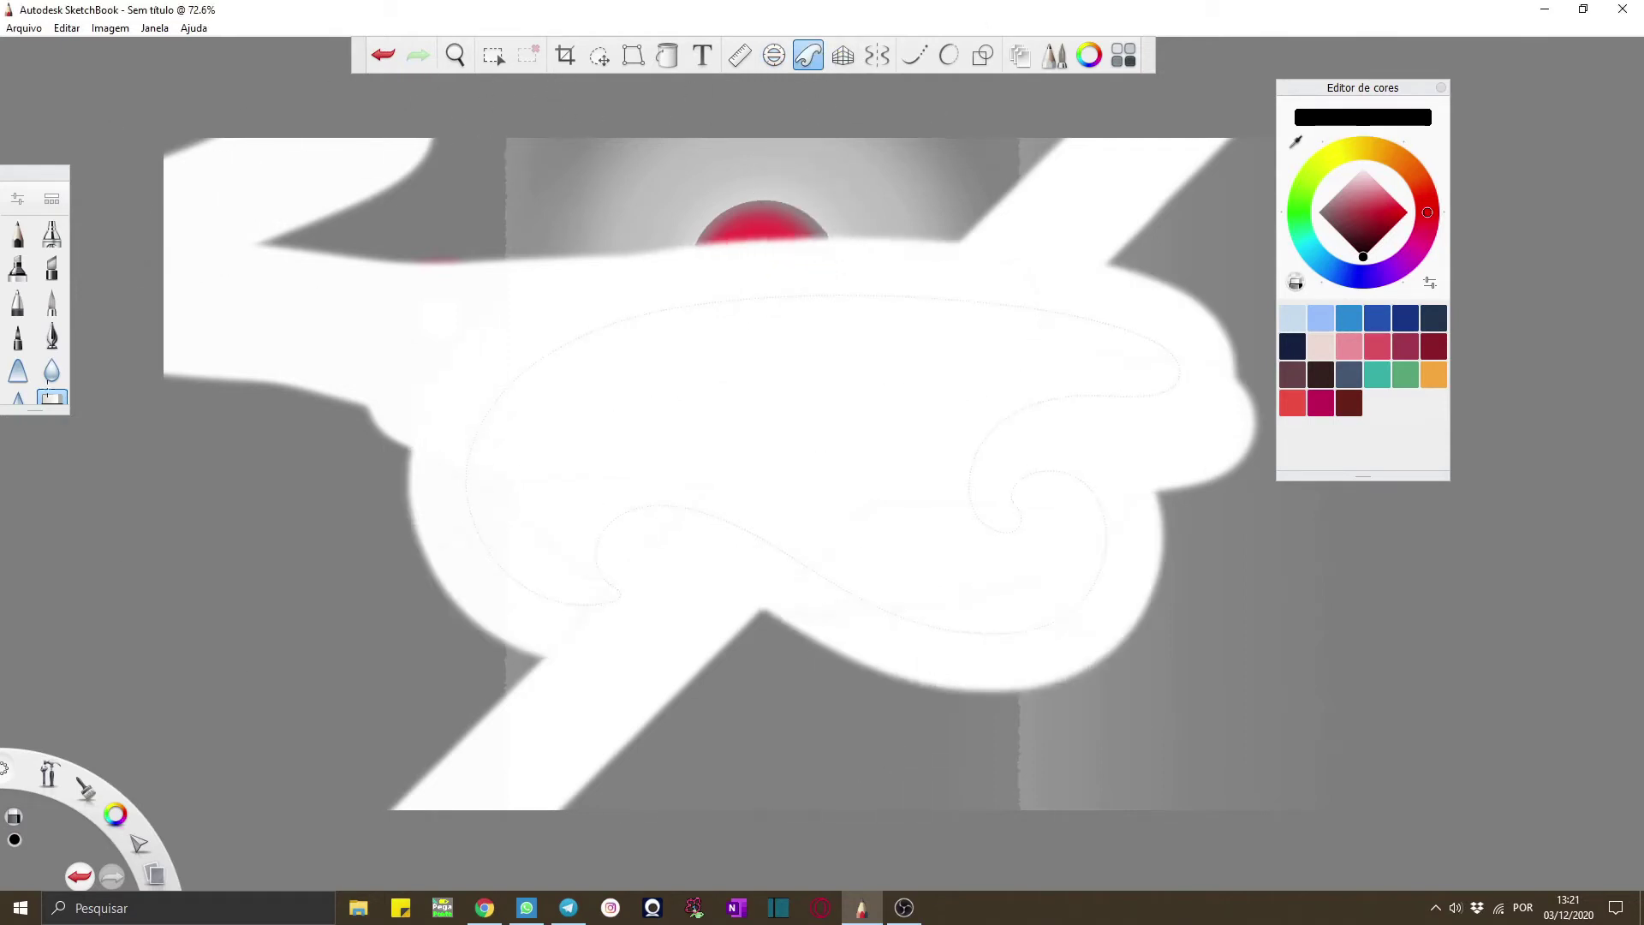
{"action": "left_click_drag", "start_coordinate": [782, 598], "coordinate": [863, 613]}
Erase two short slanted bands with the two-point perspective guide on, one at the canvas's lower left and one at its upper middle
{"action": "left_click", "coordinate": [842, 55]}
{"action": "left_click_drag", "start_coordinate": [234, 424], "coordinate": [380, 590]}
{"action": "mouse_move", "coordinate": [650, 191]}
{"action": "left_mouse_down"}
{"action": "mouse_move", "coordinate": [757, 167]}
{"action": "mouse_move", "coordinate": [568, 312]}
{"action": "left_mouse_up"}
Draw black pencil lines snapped to the perspective guide, tilt the horizon by moving its left vanishing point, and turn the guide off
{"action": "left_click", "coordinate": [17, 231]}
{"action": "left_click_drag", "start_coordinate": [629, 203], "coordinate": [656, 215]}
{"action": "left_click_drag", "start_coordinate": [533, 158], "coordinate": [798, 276]}
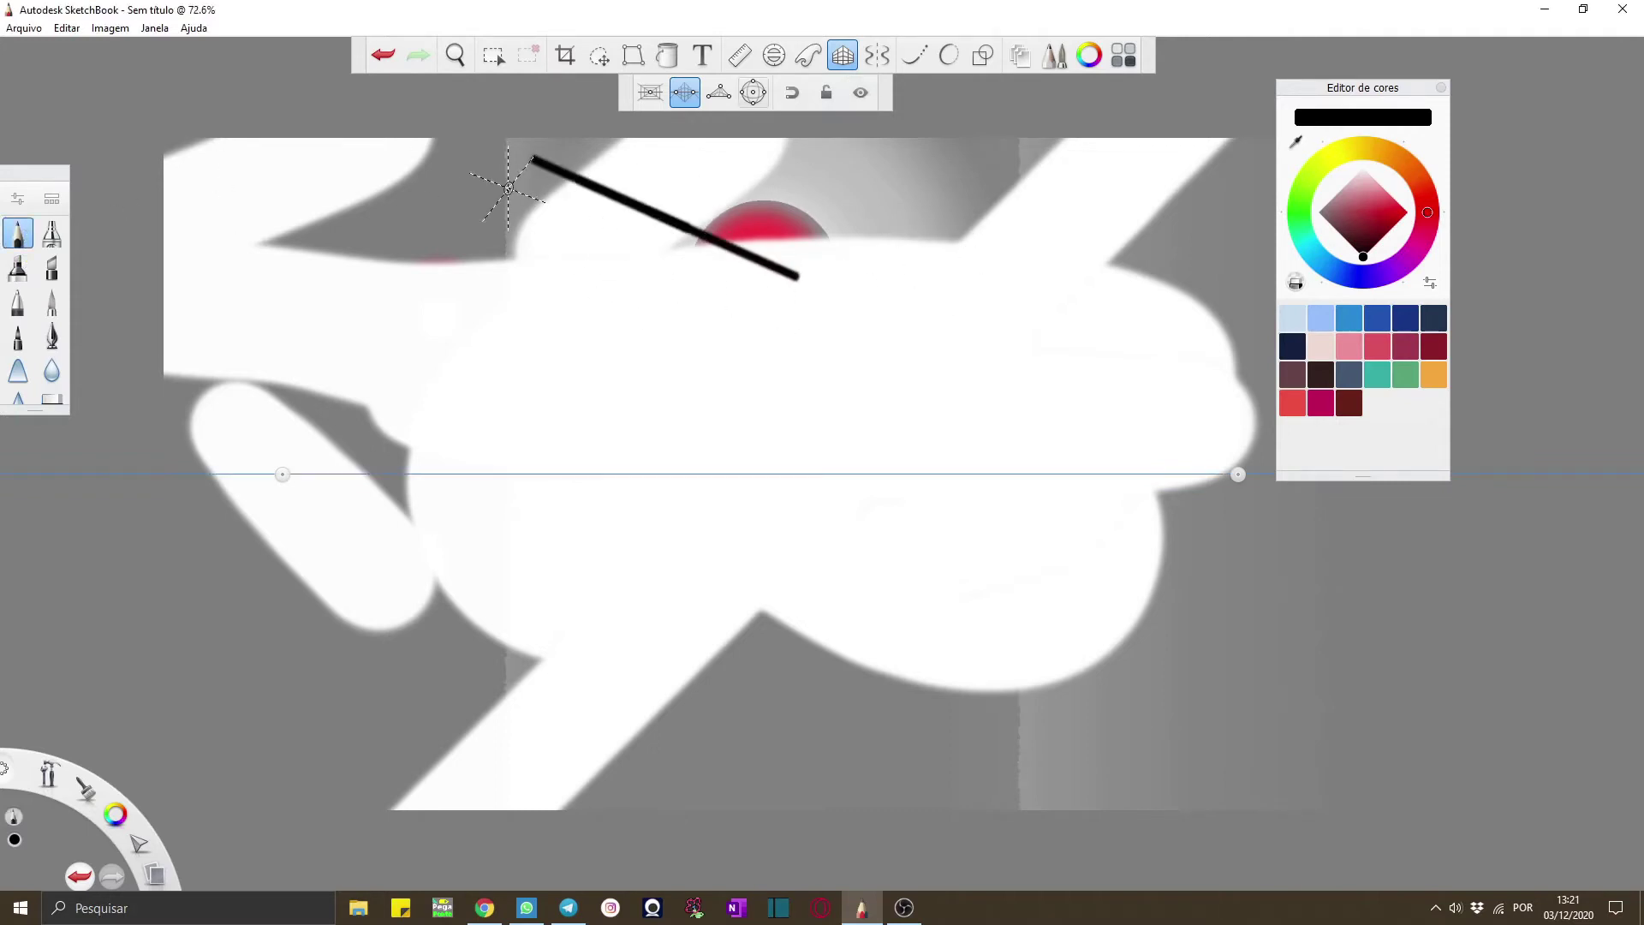
{"action": "mouse_move", "coordinate": [496, 283]}
{"action": "left_mouse_down"}
{"action": "mouse_move", "coordinate": [1241, 470]}
{"action": "mouse_move", "coordinate": [167, 294]}
{"action": "left_mouse_up"}
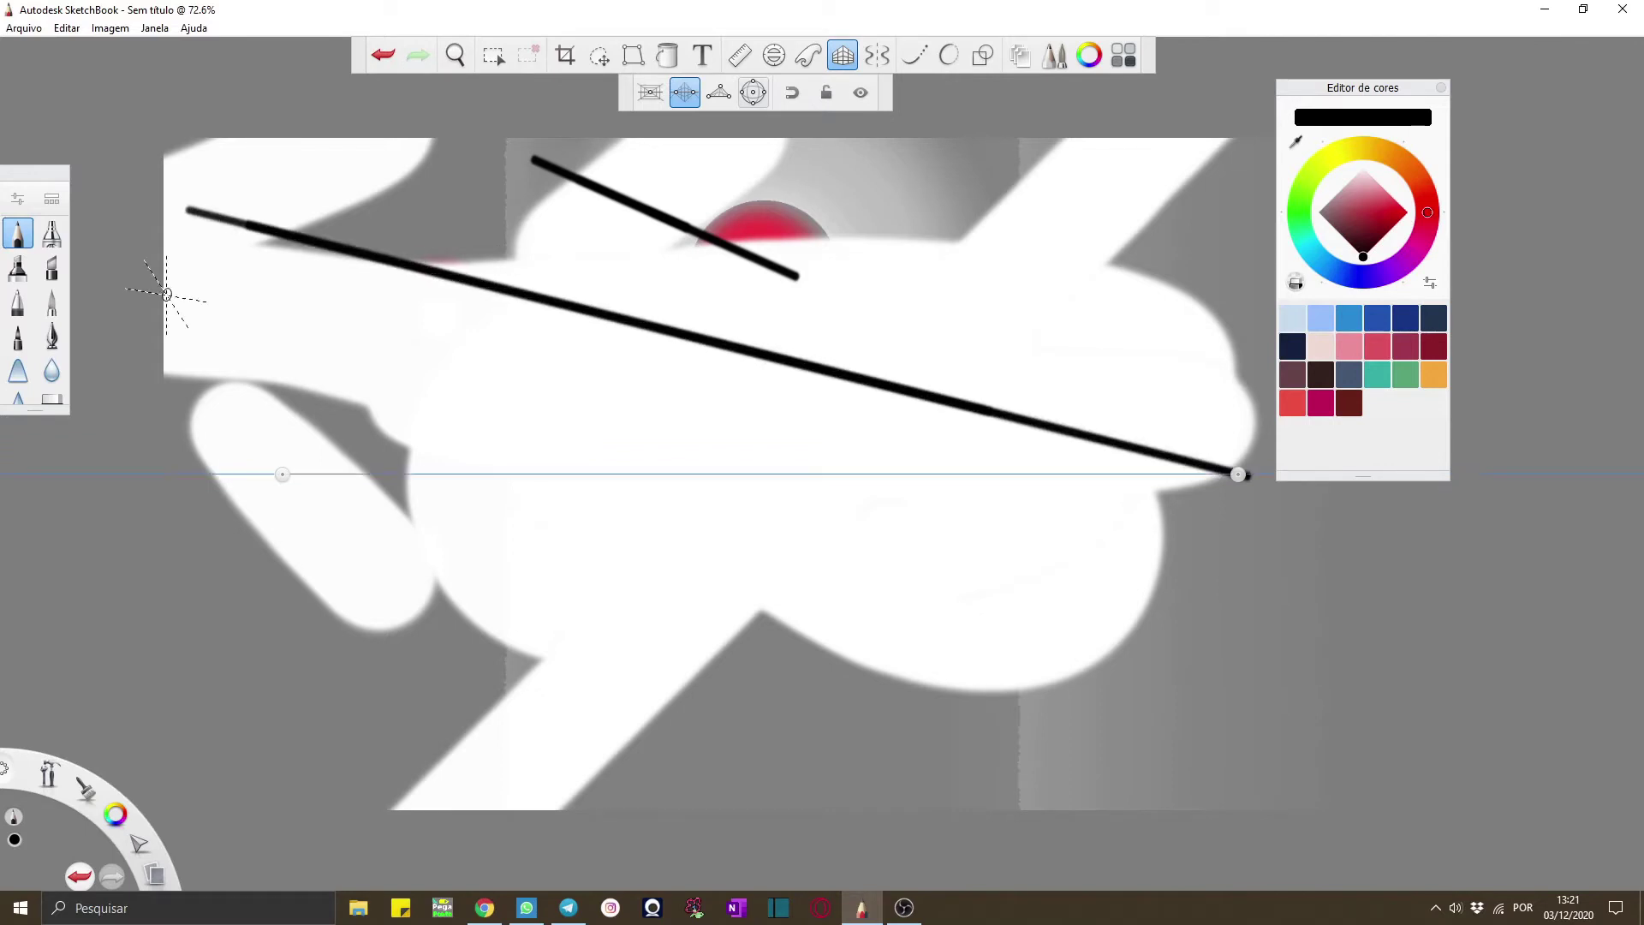
{"action": "mouse_move", "coordinate": [339, 444]}
{"action": "left_mouse_down"}
{"action": "mouse_move", "coordinate": [429, 446]}
{"action": "mouse_move", "coordinate": [171, 441]}
{"action": "left_mouse_up"}
{"action": "left_click_drag", "start_coordinate": [320, 338], "coordinate": [469, 360]}
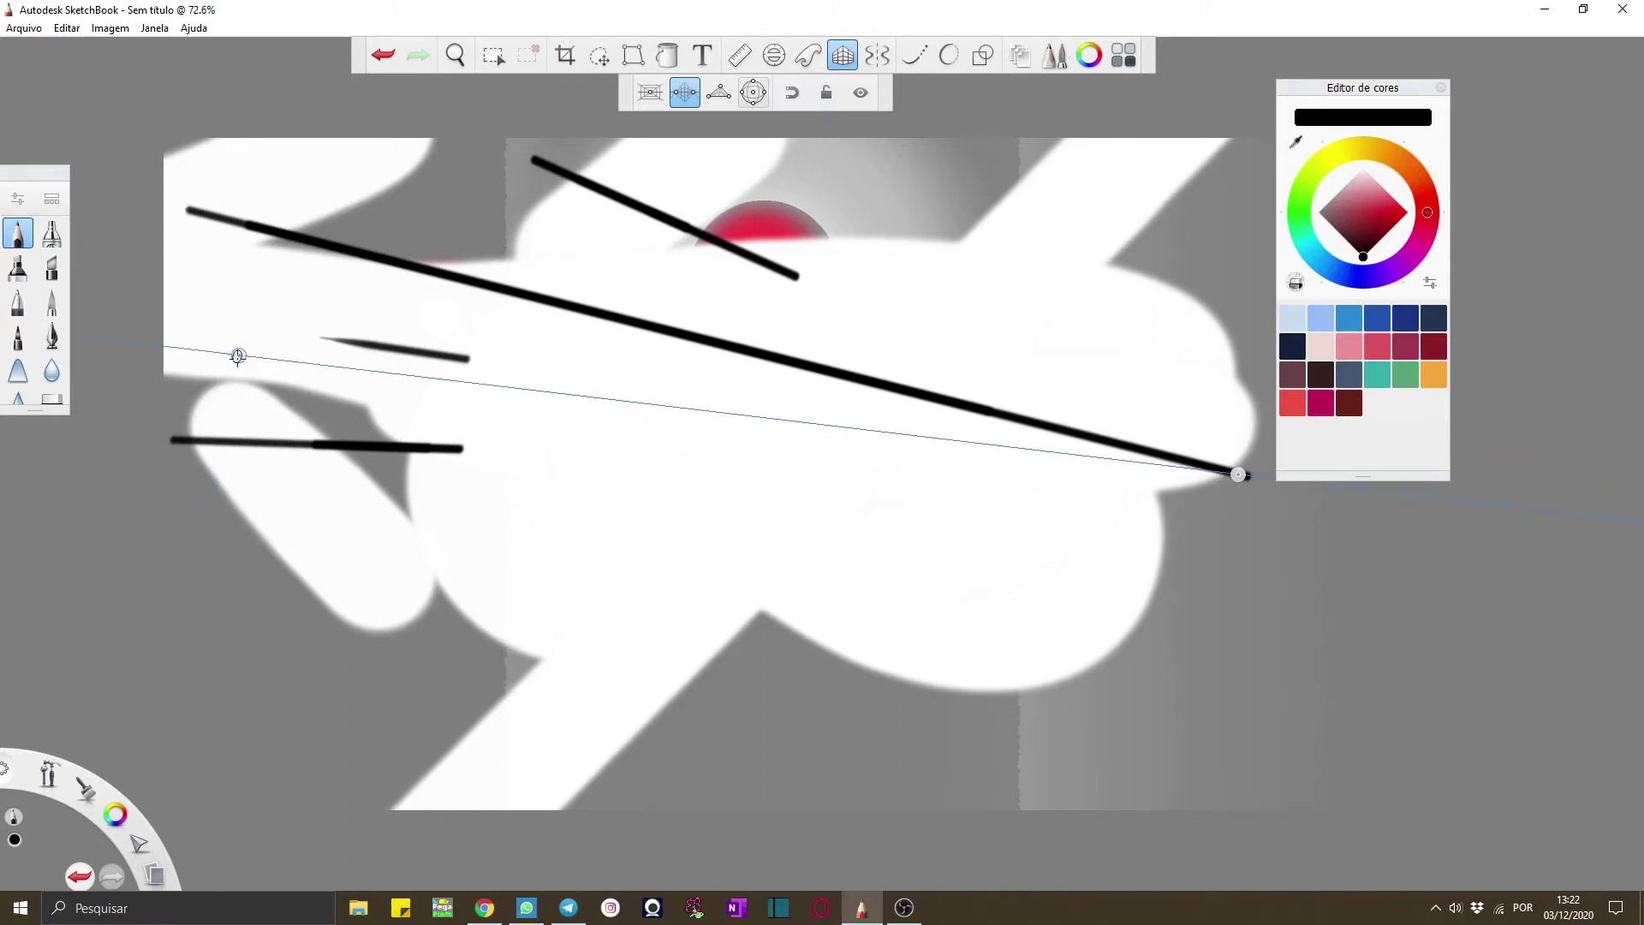
{"action": "left_click_drag", "start_coordinate": [276, 469], "coordinate": [371, 469]}
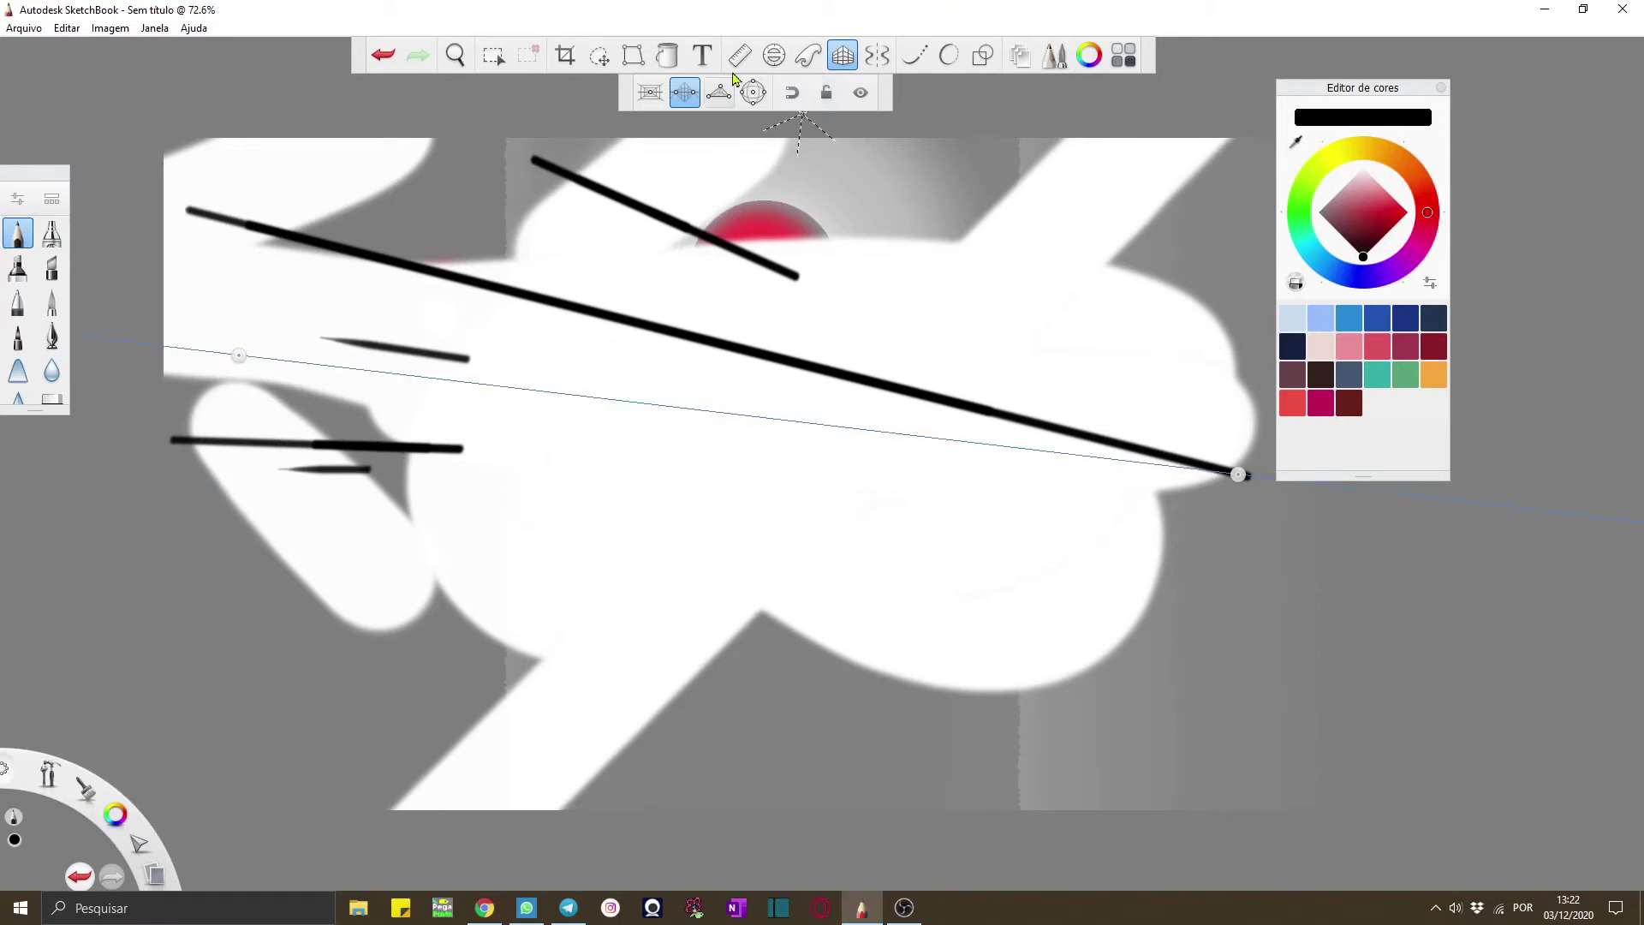
{"action": "left_click", "coordinate": [843, 55]}
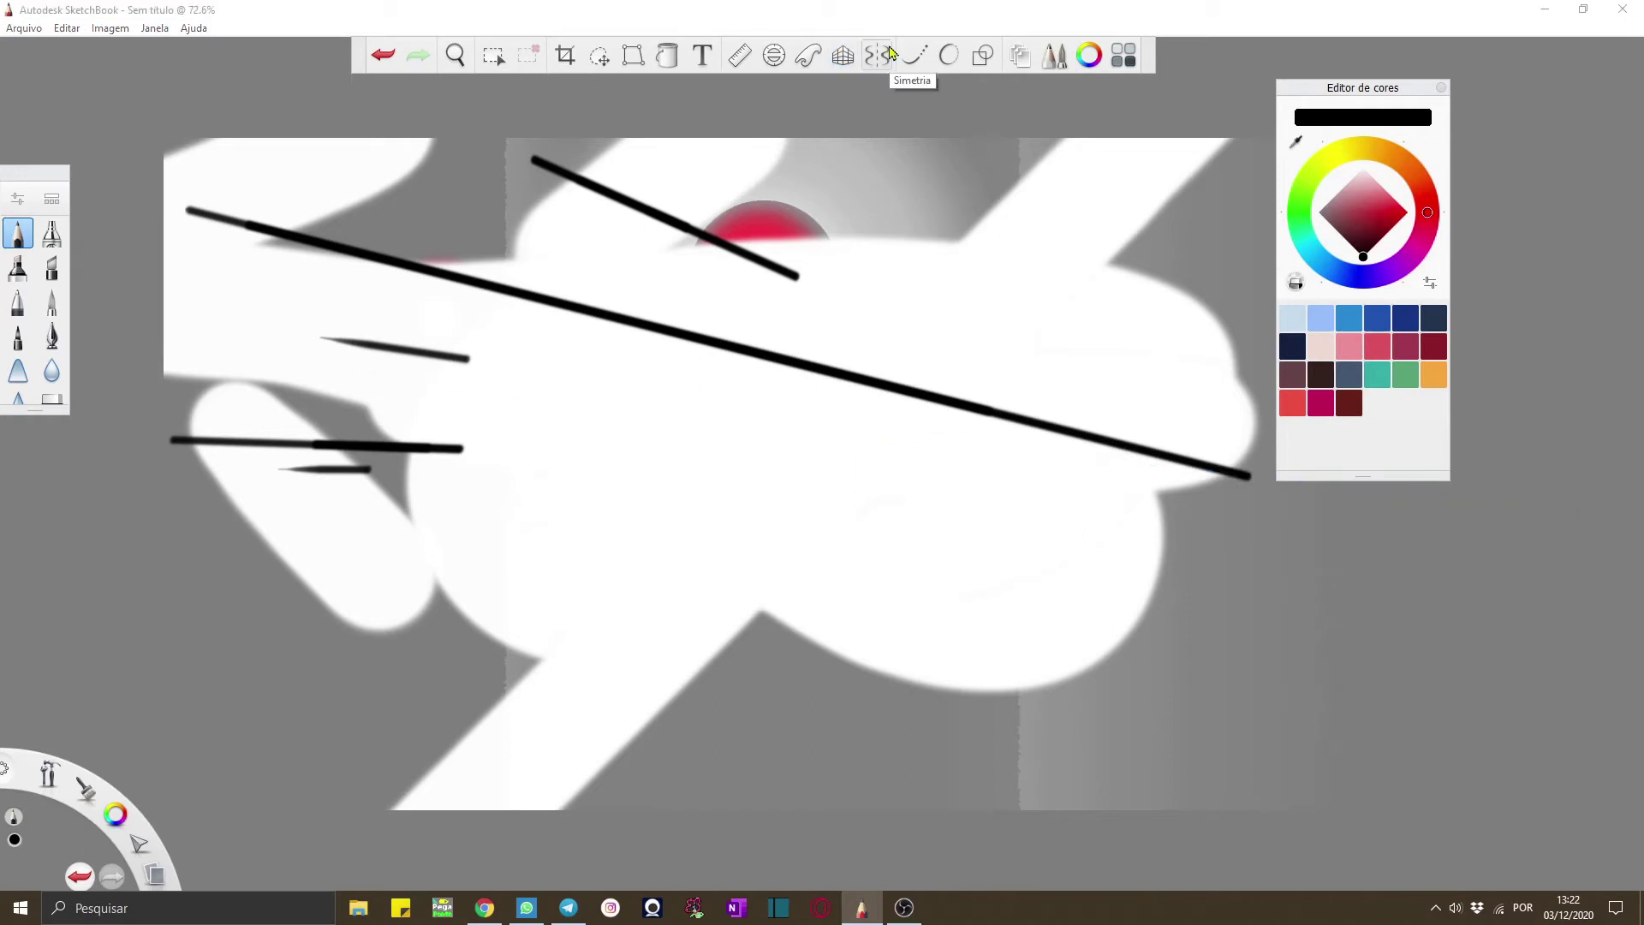
Draw mirrored pencil loops with vertical-axis symmetry, and add horizontal-axis symmetry to draw curves repeated in four quadrants
{"action": "left_click", "coordinate": [876, 55]}
{"action": "mouse_move", "coordinate": [594, 396]}
{"action": "left_mouse_down"}
{"action": "mouse_move", "coordinate": [595, 465]}
{"action": "mouse_move", "coordinate": [547, 461]}
{"action": "mouse_move", "coordinate": [660, 463]}
{"action": "left_mouse_up"}
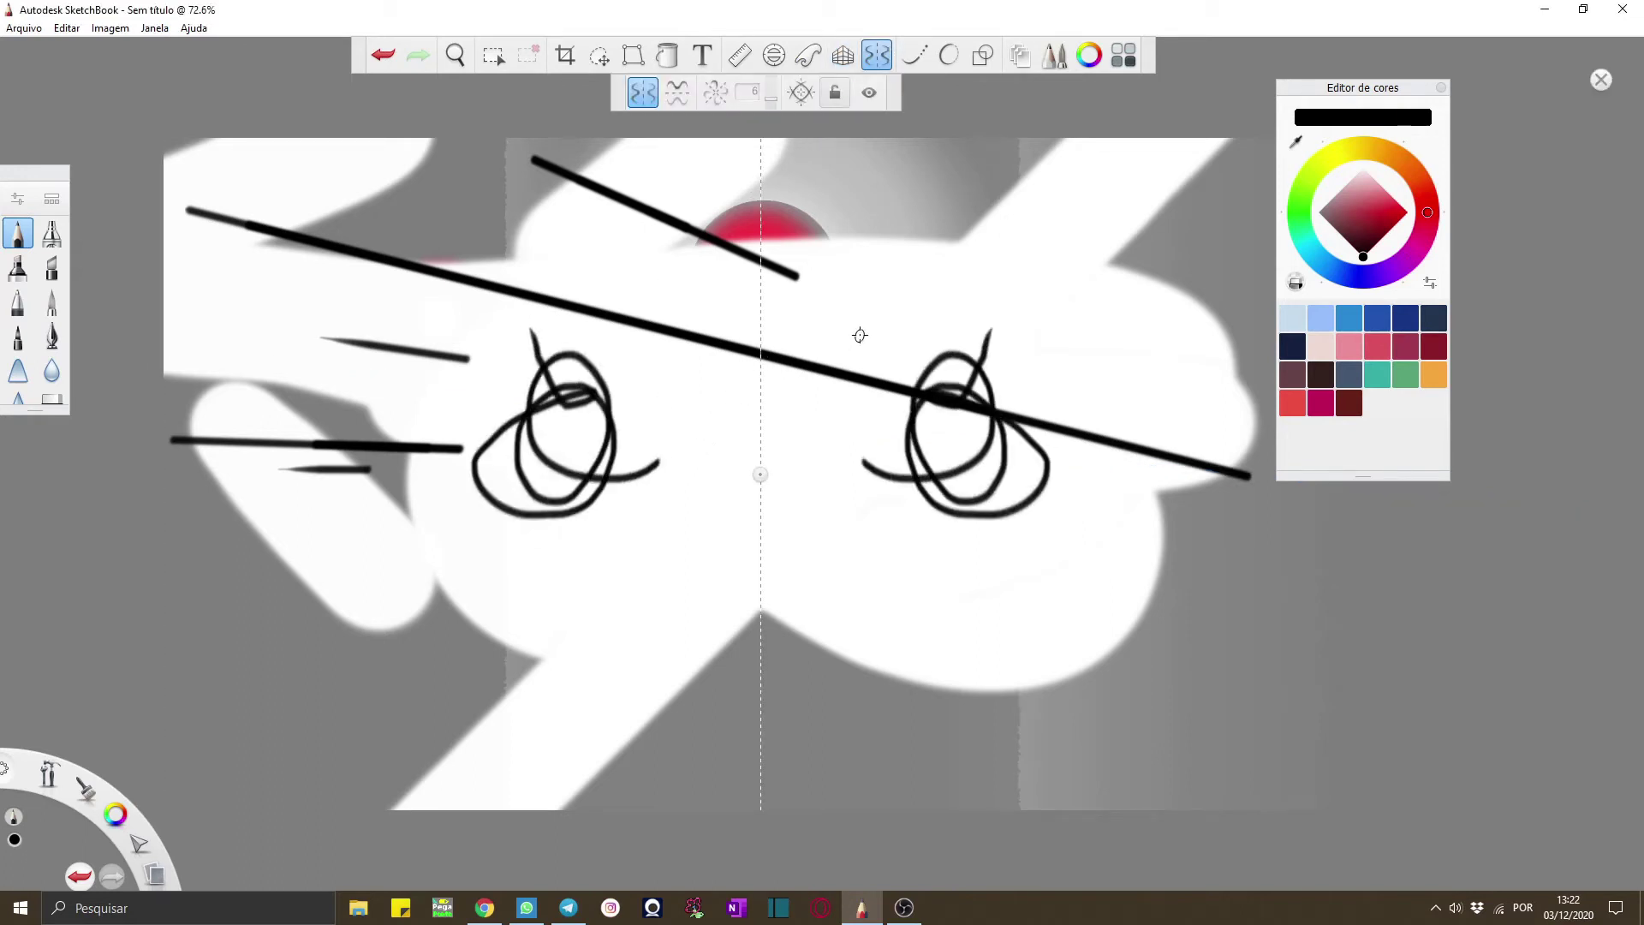
{"action": "left_click", "coordinate": [676, 91]}
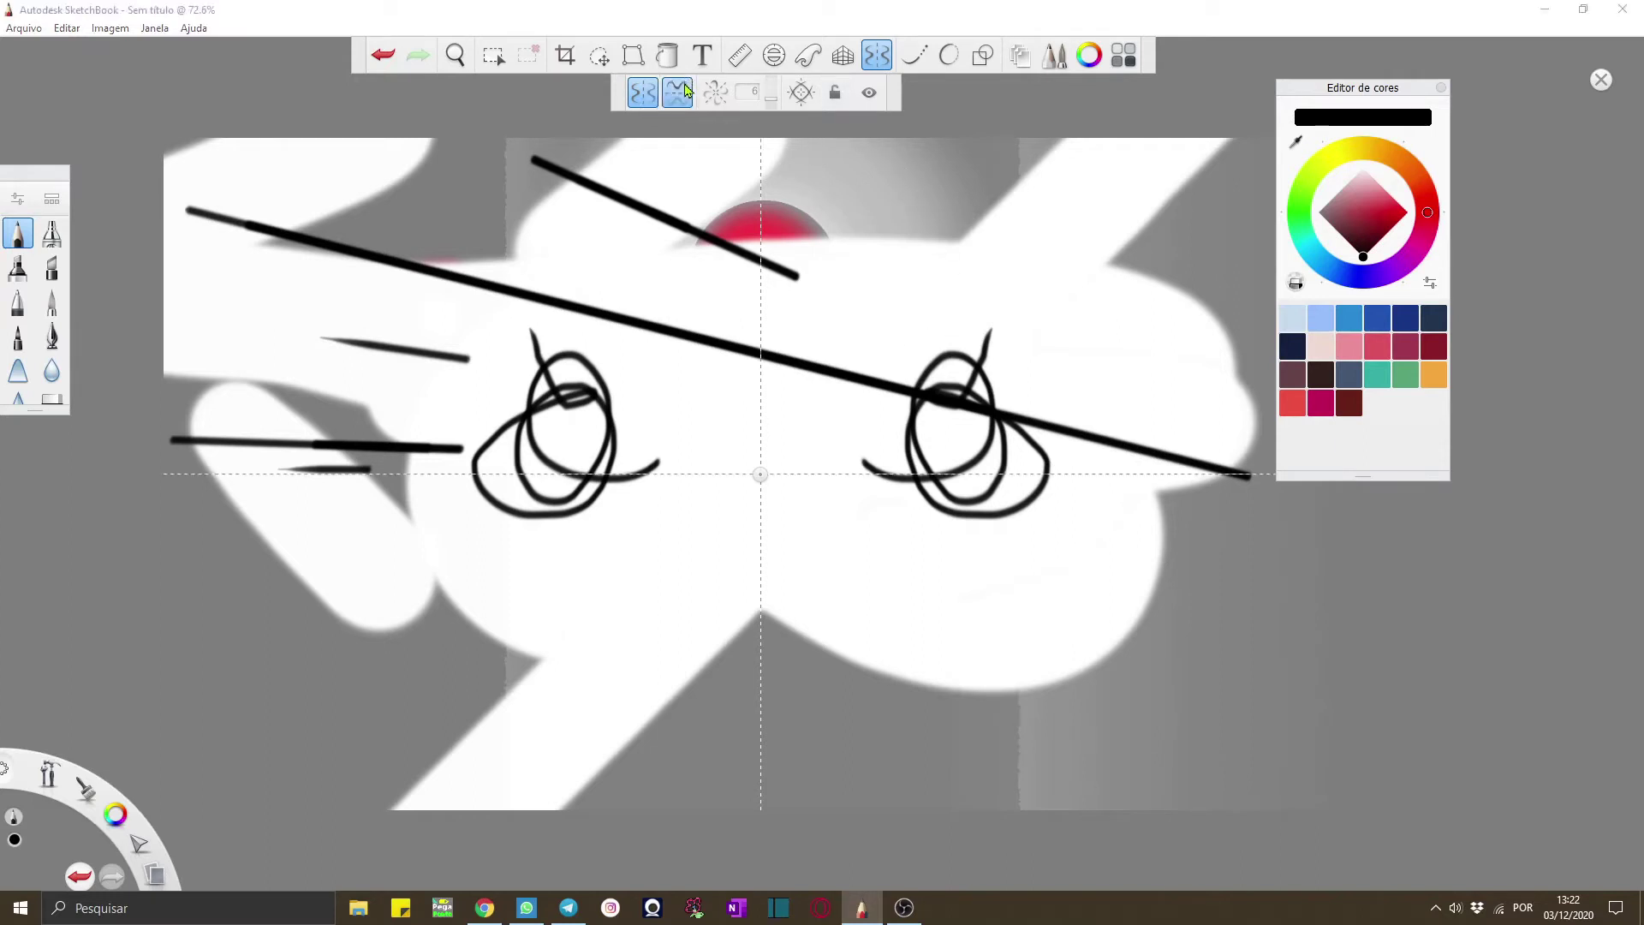
{"action": "mouse_move", "coordinate": [651, 473]}
{"action": "left_mouse_down"}
{"action": "mouse_move", "coordinate": [653, 571]}
{"action": "mouse_move", "coordinate": [743, 529]}
{"action": "left_mouse_up"}
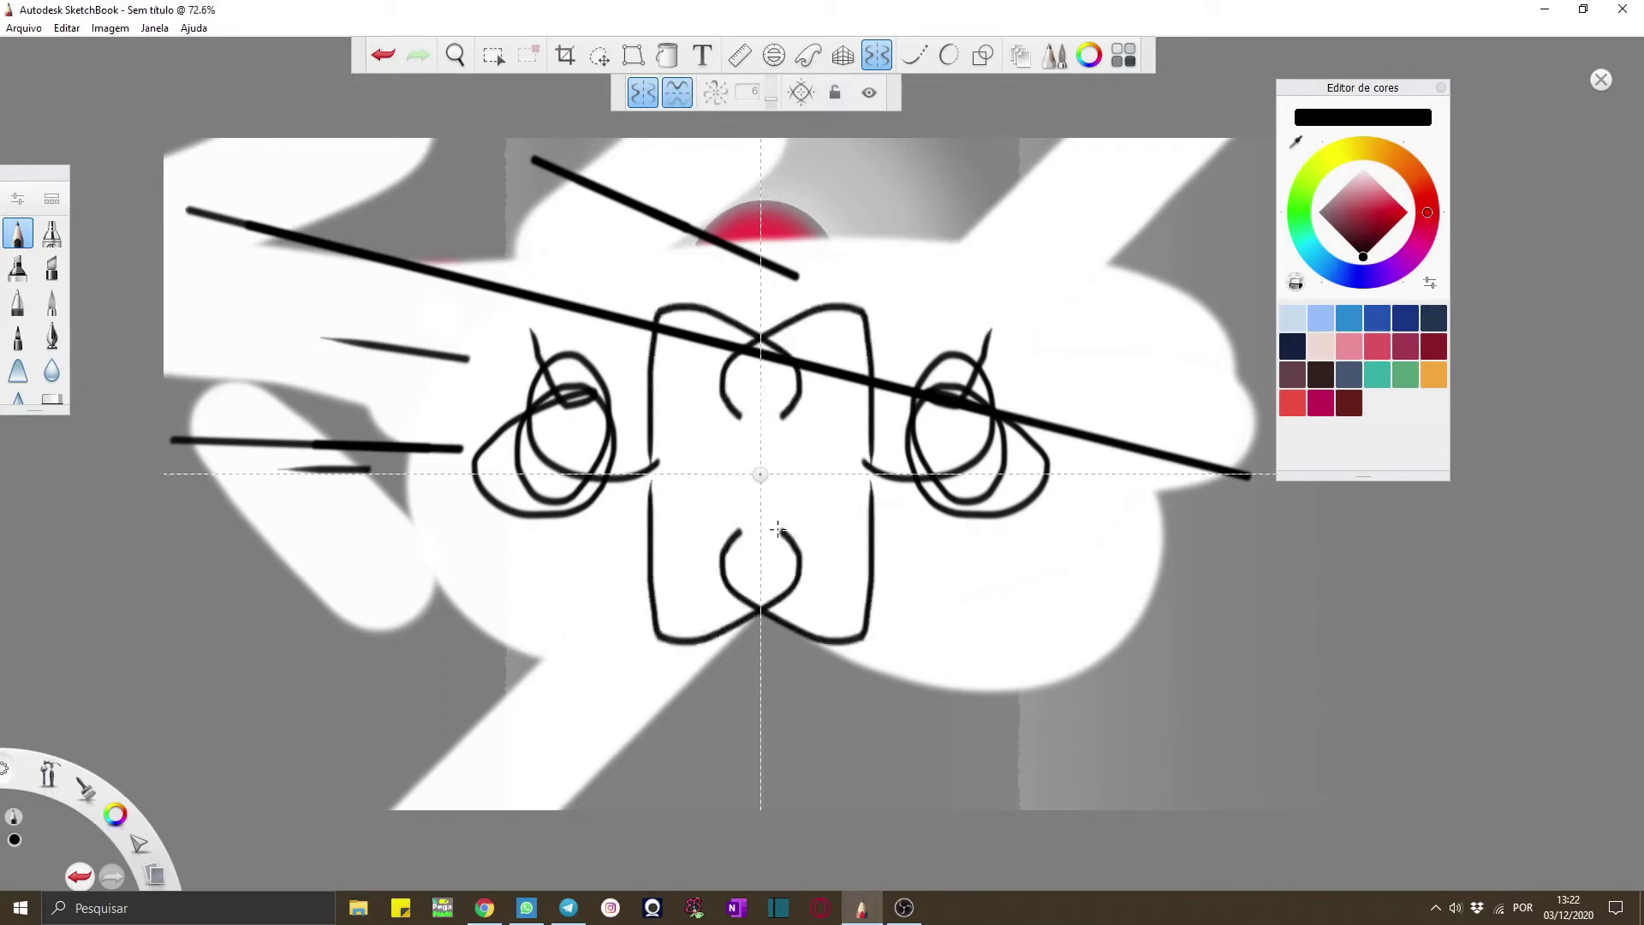
{"action": "left_click_drag", "start_coordinate": [611, 548], "coordinate": [610, 552]}
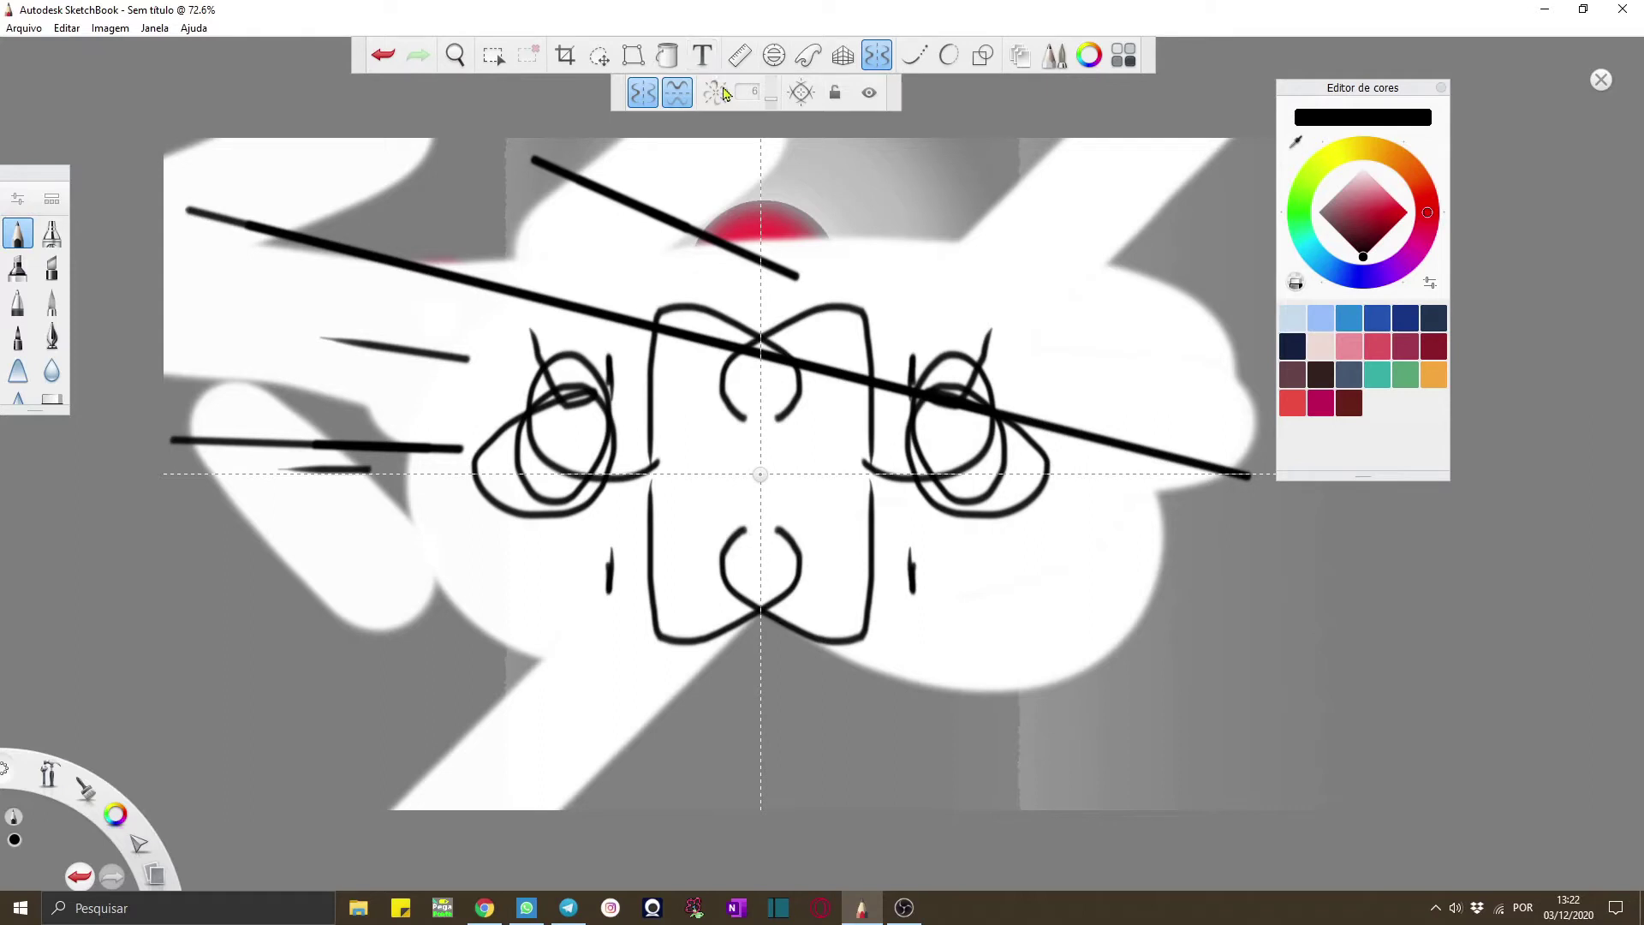
Erase everything from the canvas while the two-axis symmetry is on
{"action": "left_click", "coordinate": [52, 398]}
{"action": "mouse_move", "coordinate": [385, 514]}
{"action": "left_mouse_down"}
{"action": "mouse_move", "coordinate": [312, 540]}
{"action": "mouse_move", "coordinate": [216, 435]}
{"action": "mouse_move", "coordinate": [316, 367]}
{"action": "mouse_move", "coordinate": [884, 191]}
{"action": "mouse_move", "coordinate": [817, 256]}
{"action": "mouse_move", "coordinate": [179, 634]}
{"action": "mouse_move", "coordinate": [176, 598]}
{"action": "left_mouse_up"}
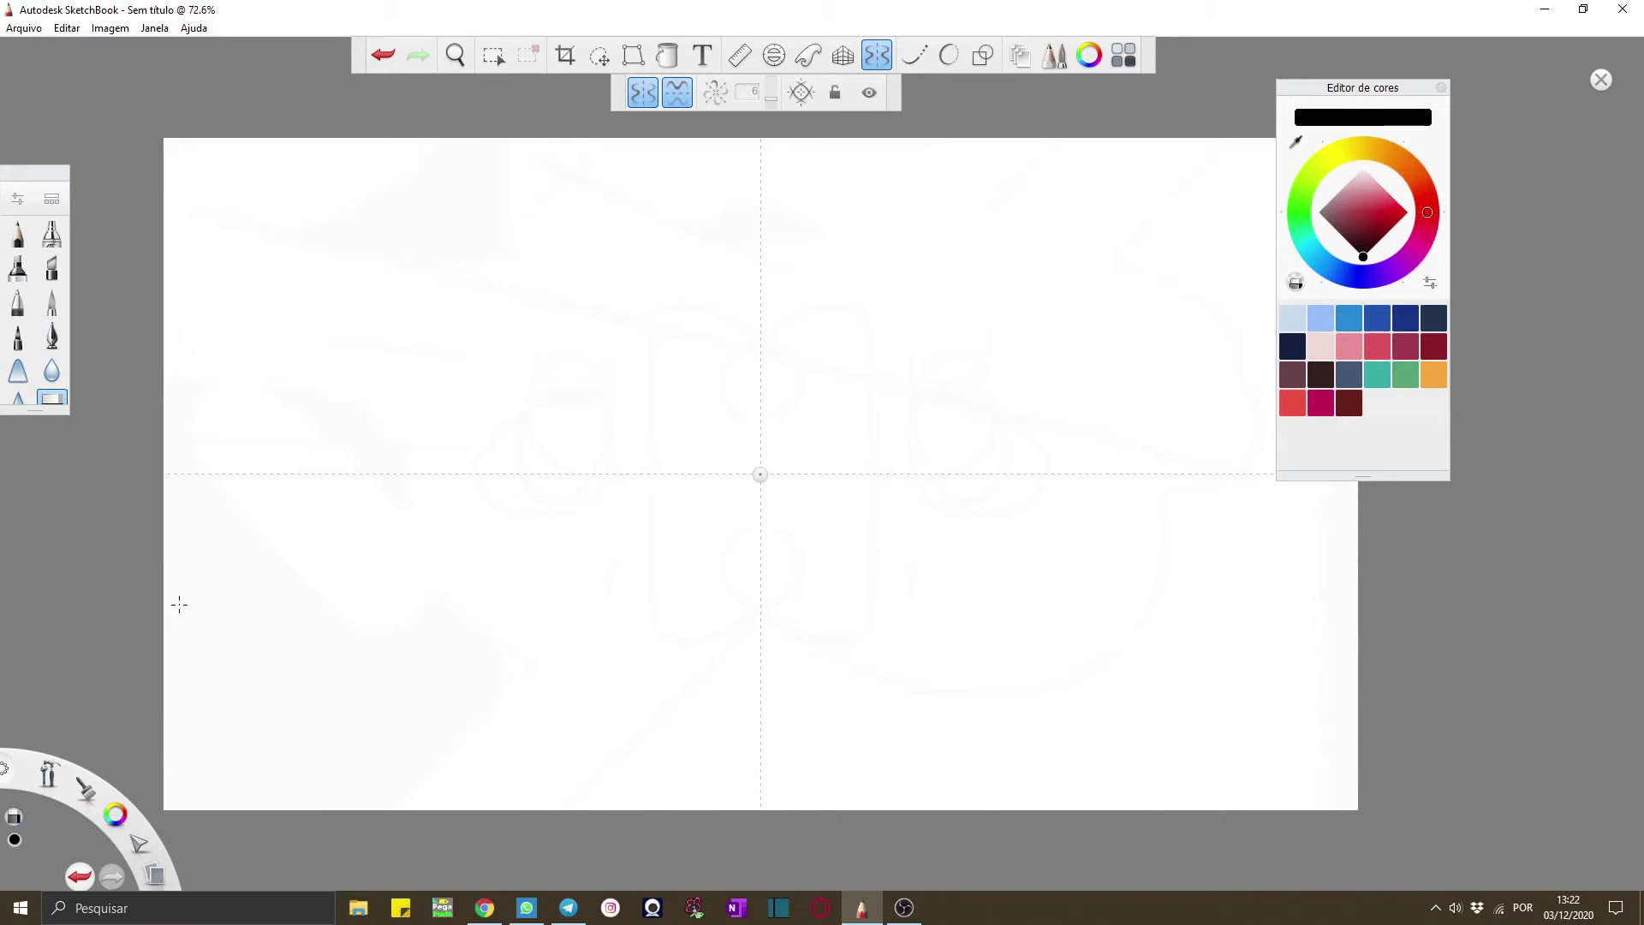
Scribble thin black strokes around the canvas centre with radial symmetry, raising the number of sectors to 16
{"action": "left_click", "coordinate": [18, 304]}
{"action": "left_click", "coordinate": [676, 94]}
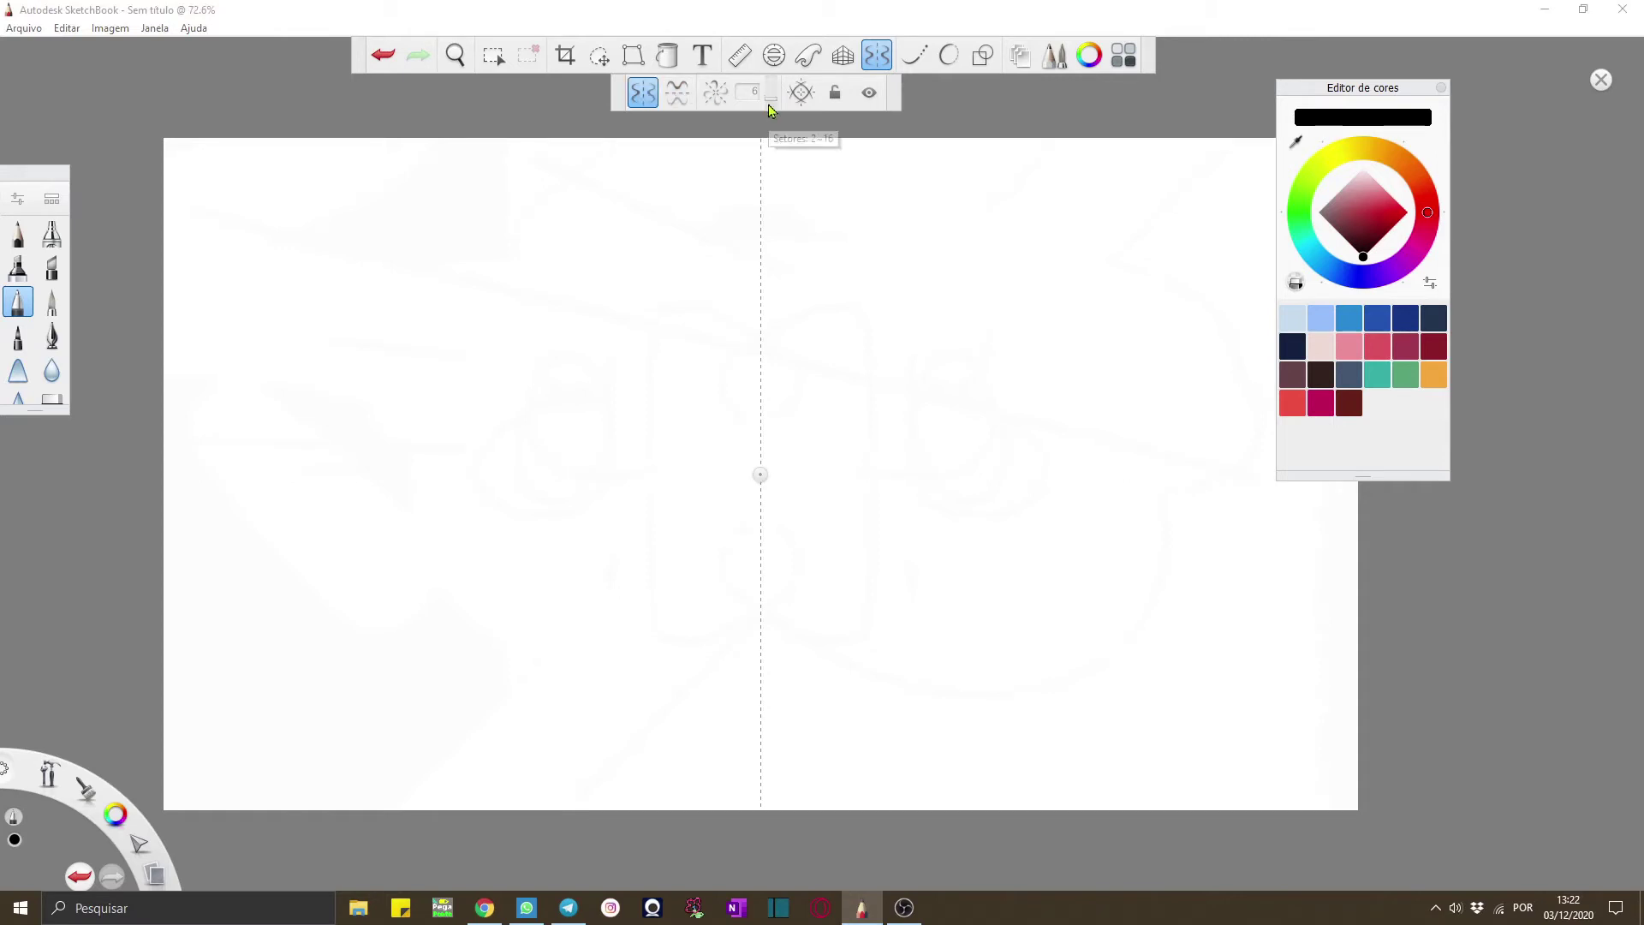
{"action": "left_click", "coordinate": [715, 93]}
{"action": "mouse_move", "coordinate": [649, 270]}
{"action": "left_mouse_down"}
{"action": "mouse_move", "coordinate": [722, 357]}
{"action": "mouse_move", "coordinate": [802, 272]}
{"action": "left_mouse_up"}
{"action": "mouse_move", "coordinate": [745, 208]}
{"action": "left_mouse_down"}
{"action": "mouse_move", "coordinate": [330, 265]}
{"action": "mouse_move", "coordinate": [523, 355]}
{"action": "left_mouse_up"}
{"action": "left_click_drag", "start_coordinate": [771, 101], "coordinate": [767, 21]}
{"action": "mouse_move", "coordinate": [562, 322]}
{"action": "left_mouse_down"}
{"action": "mouse_move", "coordinate": [514, 295]}
{"action": "mouse_move", "coordinate": [745, 388]}
{"action": "left_mouse_up"}
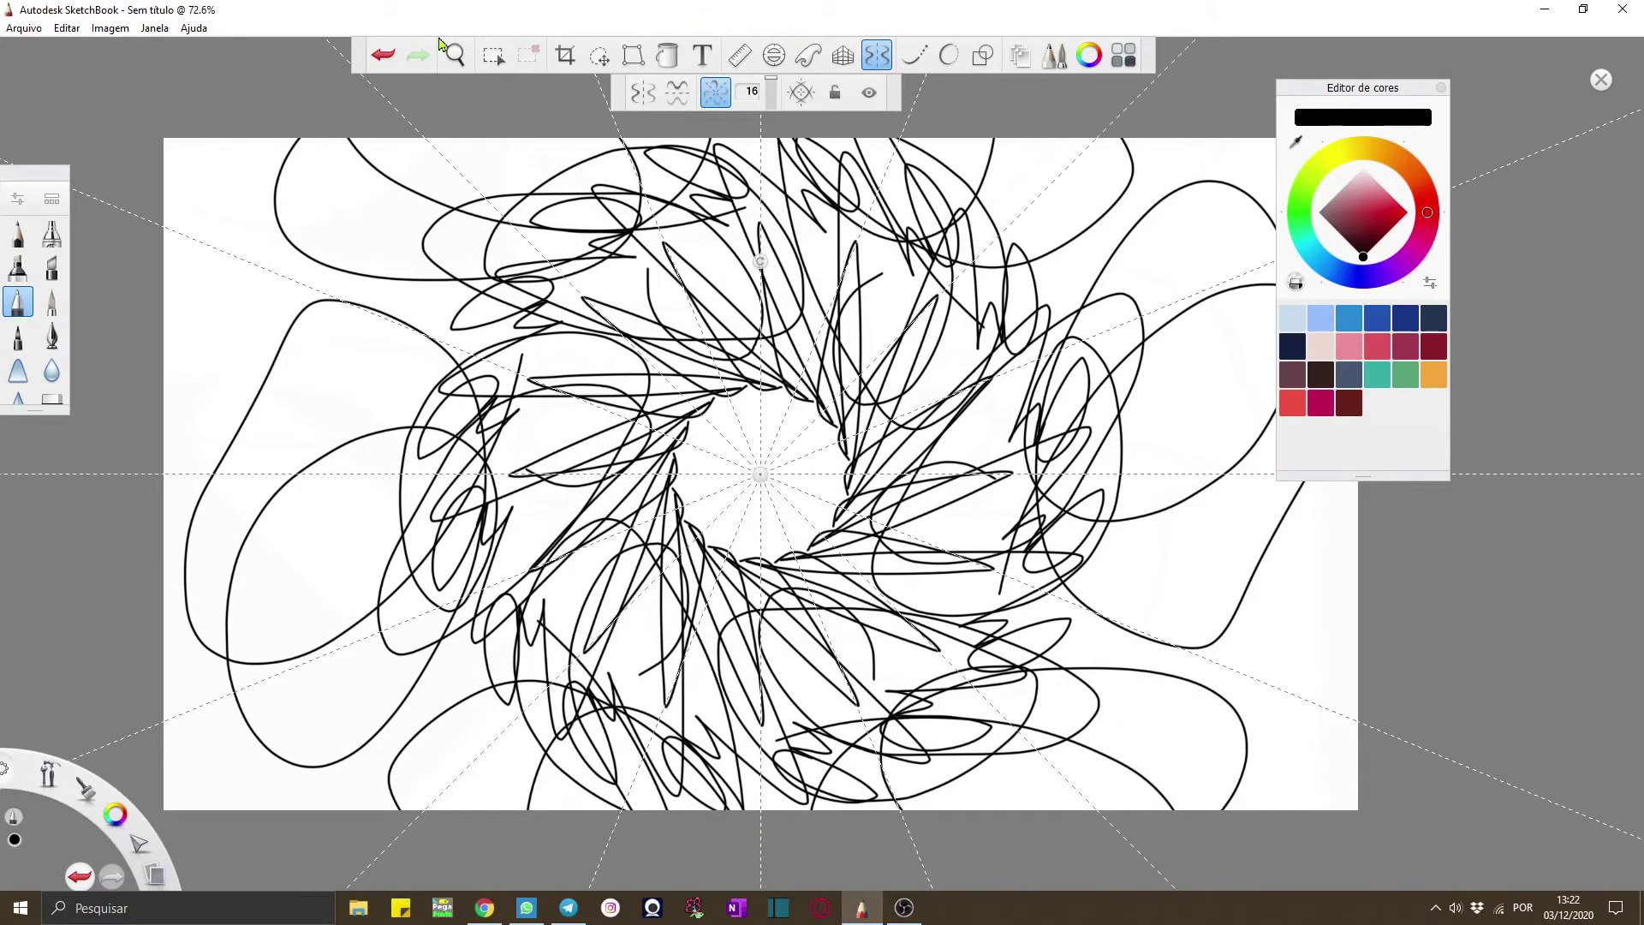
Undo the scribbled radial strokes
{"action": "left_click", "coordinate": [382, 55]}
{"action": "left_click", "coordinate": [383, 55]}
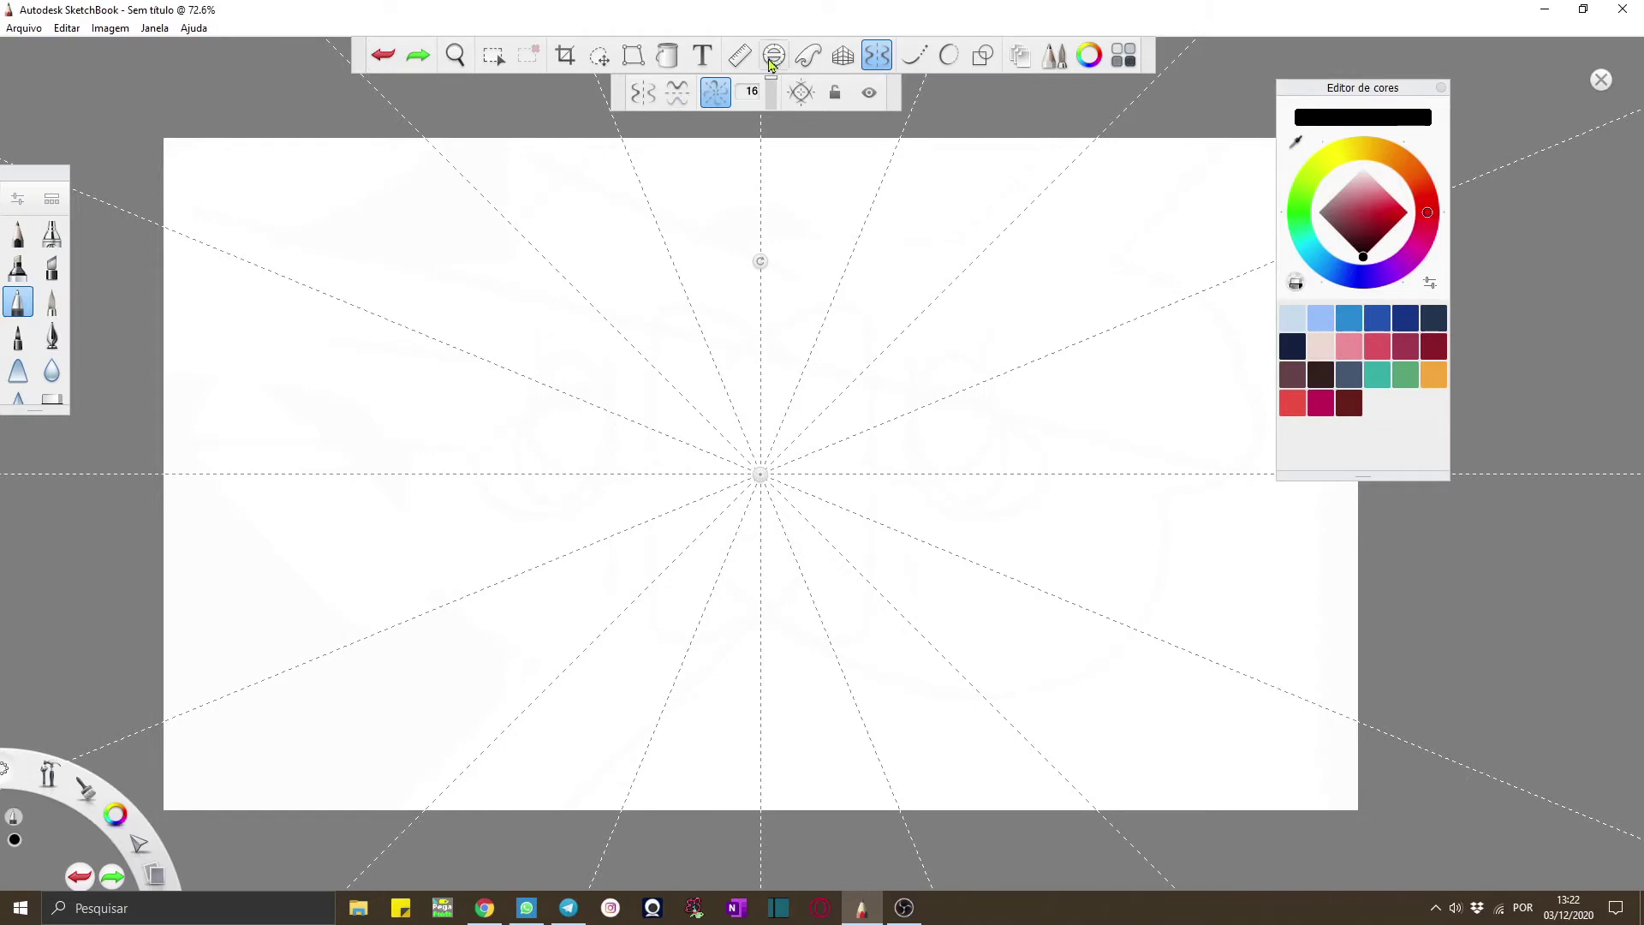
{"action": "key", "text": "ctrl+y"}
{"action": "key", "text": "ctrl+y"}
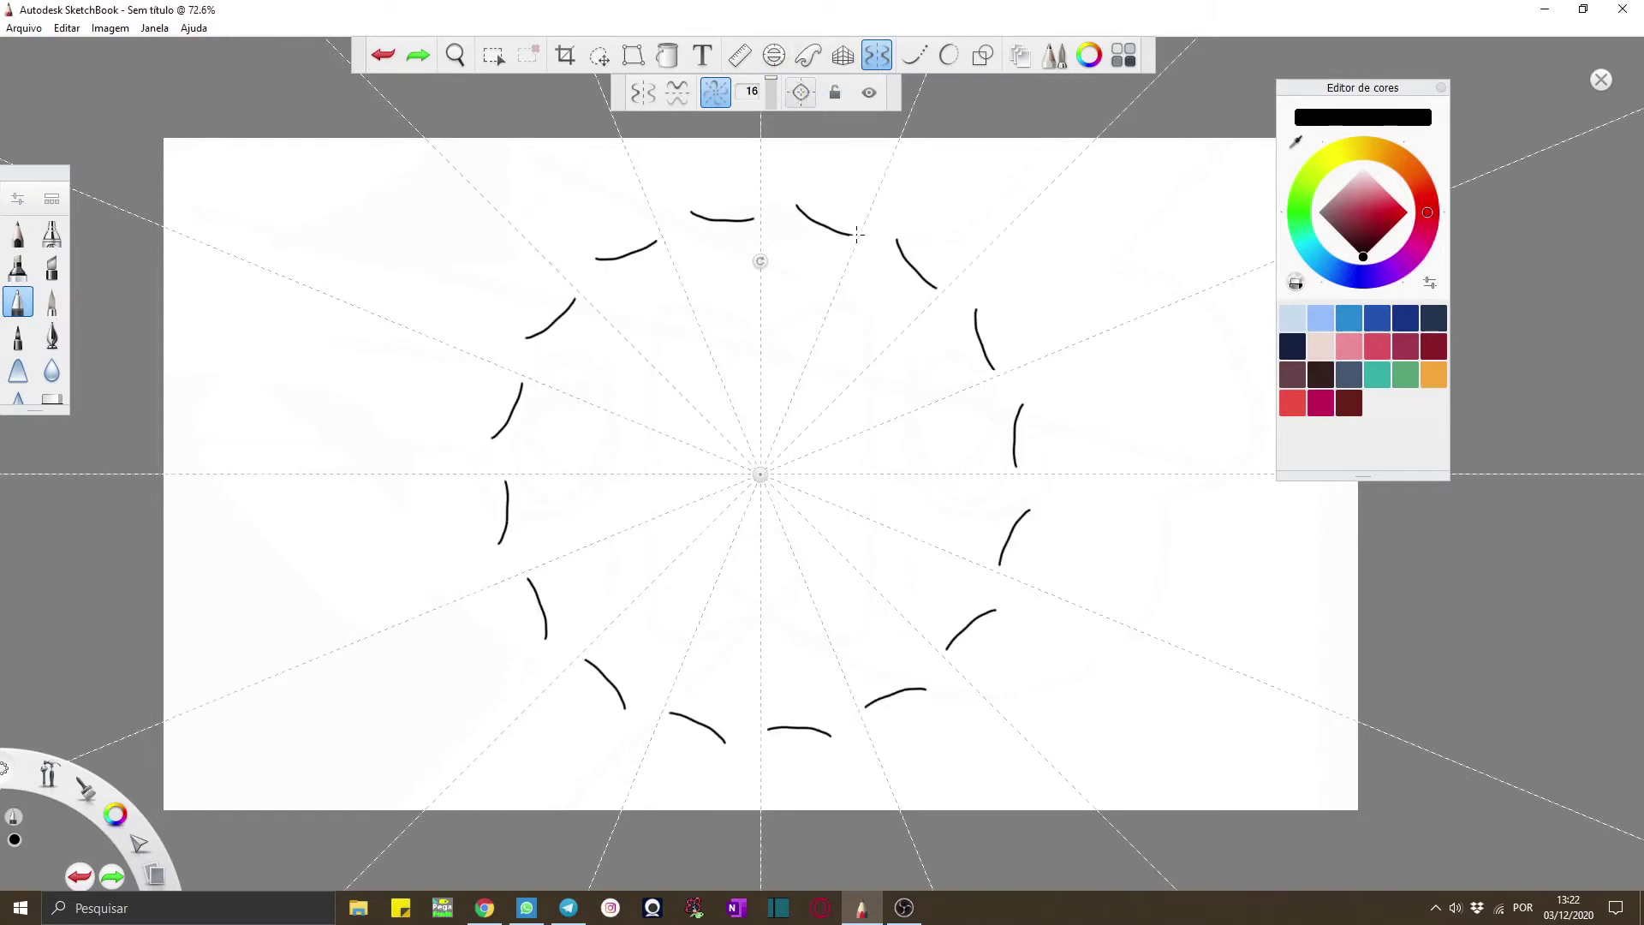
Draw a mandala of short arcs and strokes around the centre with the radial symmetry guide locked and its lines hidden
{"action": "left_click", "coordinate": [835, 92]}
{"action": "left_click_drag", "start_coordinate": [814, 159], "coordinate": [876, 188]}
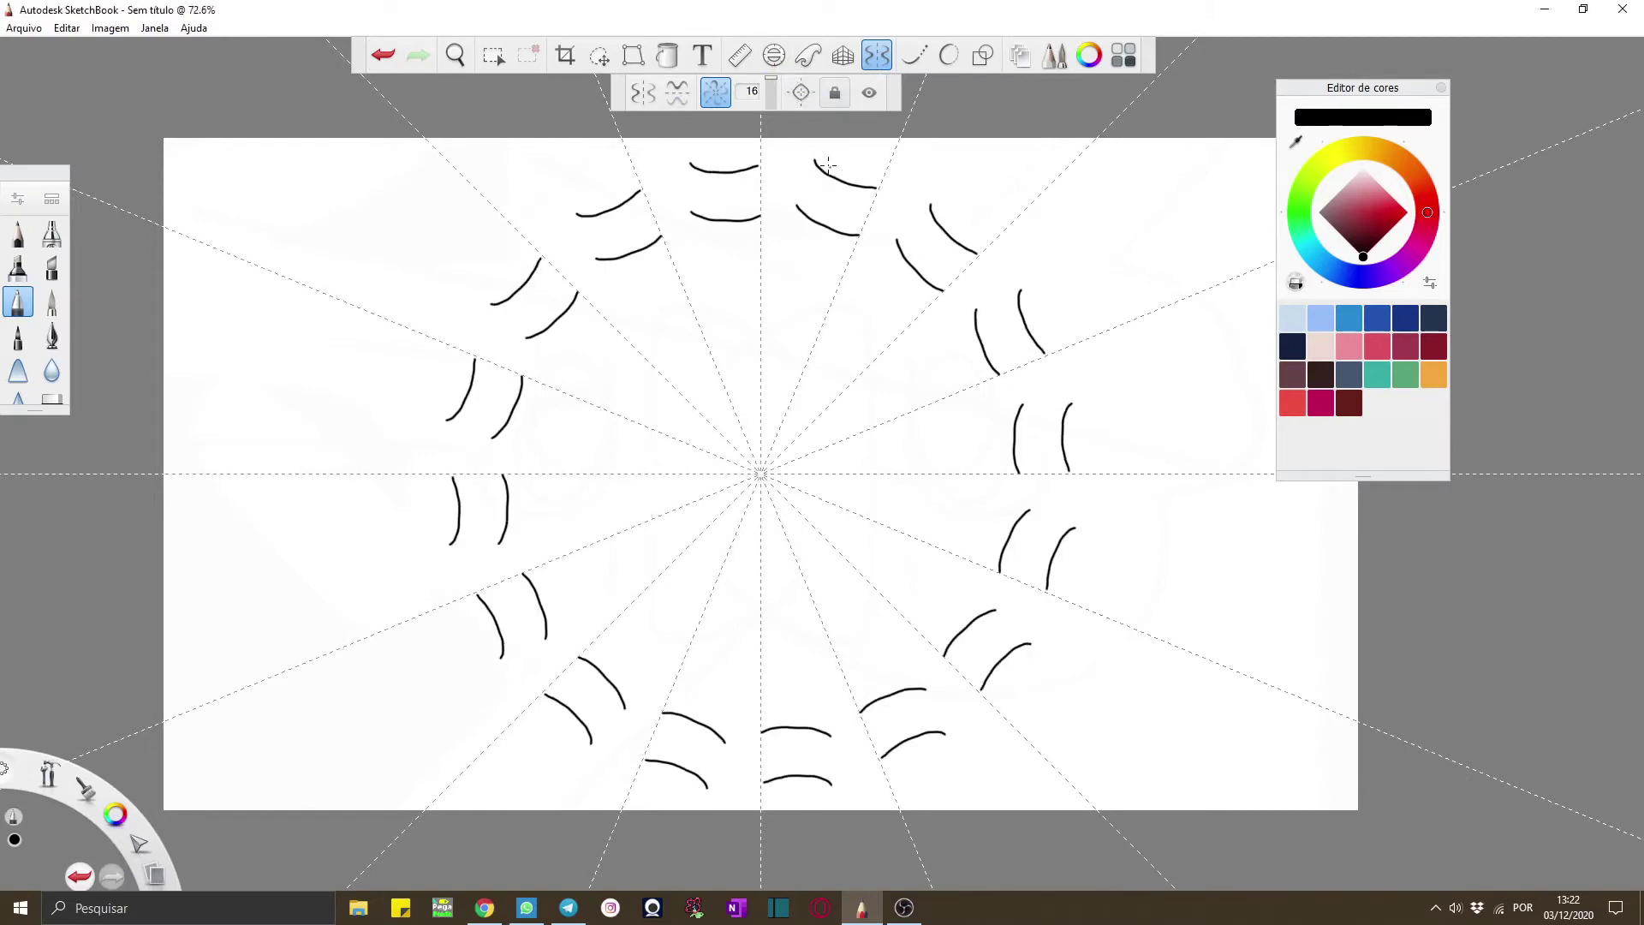
{"action": "left_click", "coordinate": [869, 92]}
{"action": "mouse_move", "coordinate": [744, 261]}
{"action": "left_mouse_down"}
{"action": "mouse_move", "coordinate": [760, 302]}
{"action": "mouse_move", "coordinate": [700, 327]}
{"action": "mouse_move", "coordinate": [710, 245]}
{"action": "left_mouse_up"}
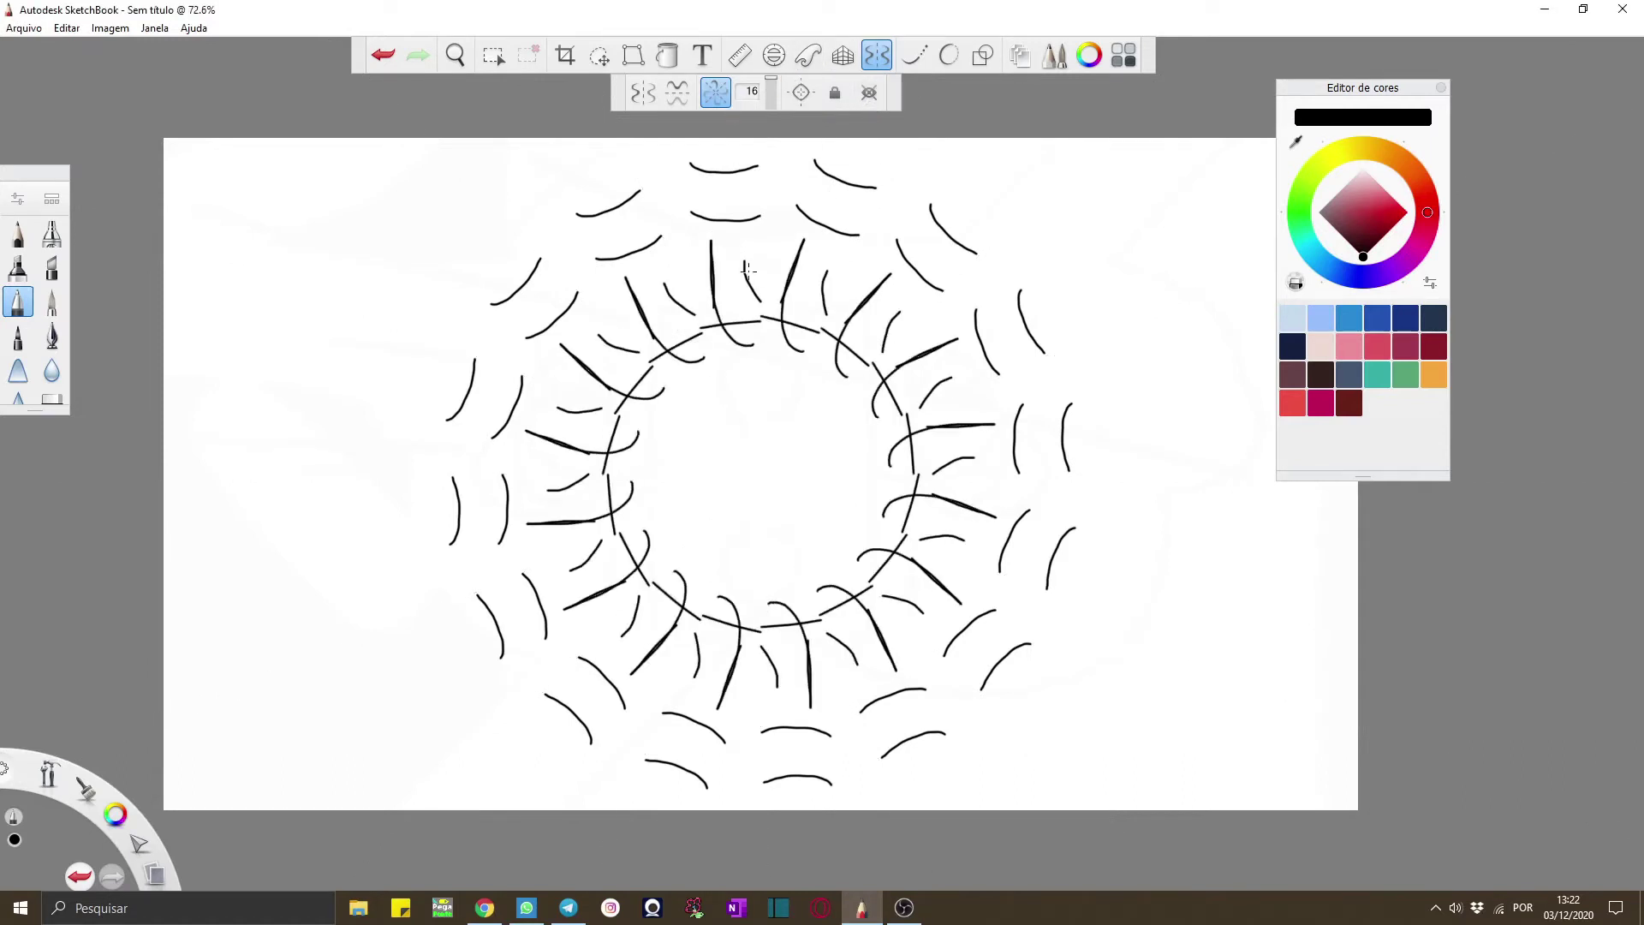
{"action": "left_click_drag", "start_coordinate": [761, 342], "coordinate": [822, 347]}
{"action": "left_click_drag", "start_coordinate": [753, 389], "coordinate": [801, 377]}
Toggle the visibility of the radial symmetry lines, leaving them shown
{"action": "left_click", "coordinate": [868, 94]}
{"action": "left_click", "coordinate": [867, 99]}
{"action": "left_click", "coordinate": [868, 94]}
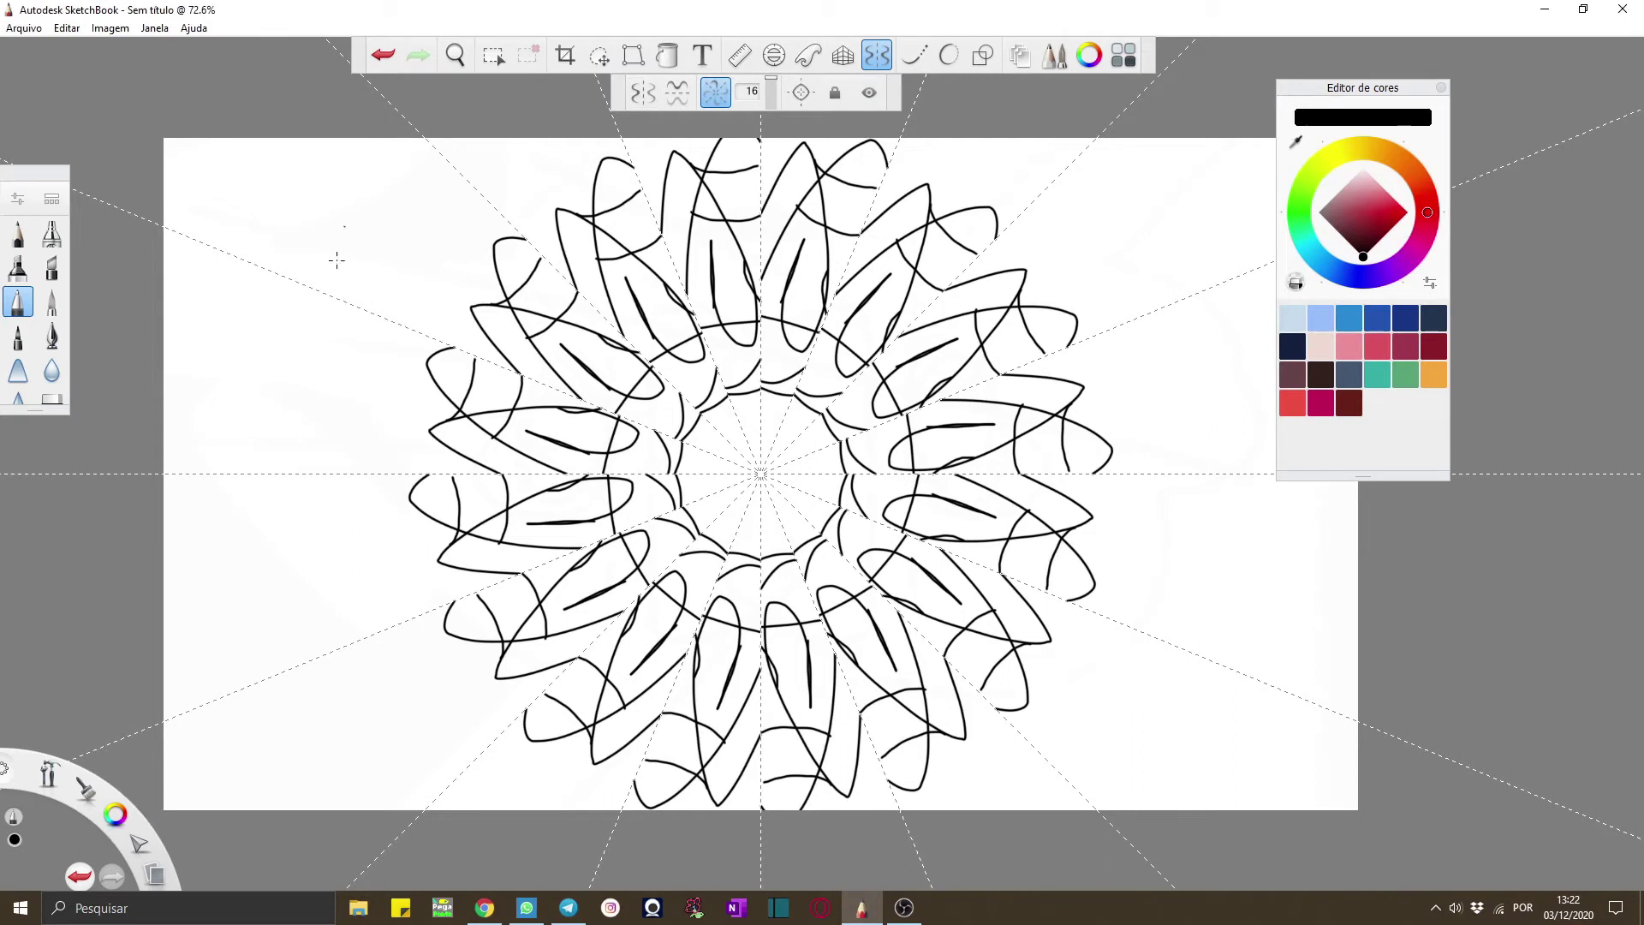
Clear the whole mandala from the canvas with the eraser and turn symmetry off
{"action": "left_click", "coordinate": [53, 399]}
{"action": "key", "text": "ctrl+z"}
{"action": "key", "text": "ctrl+z"}
{"action": "key", "text": "ctrl+z"}
{"action": "key", "text": "ctrl+z"}
{"action": "key", "text": "ctrl+z"}
{"action": "key", "text": "ctrl+z"}
{"action": "key", "text": "ctrl+z"}
{"action": "key", "text": "ctrl+z"}
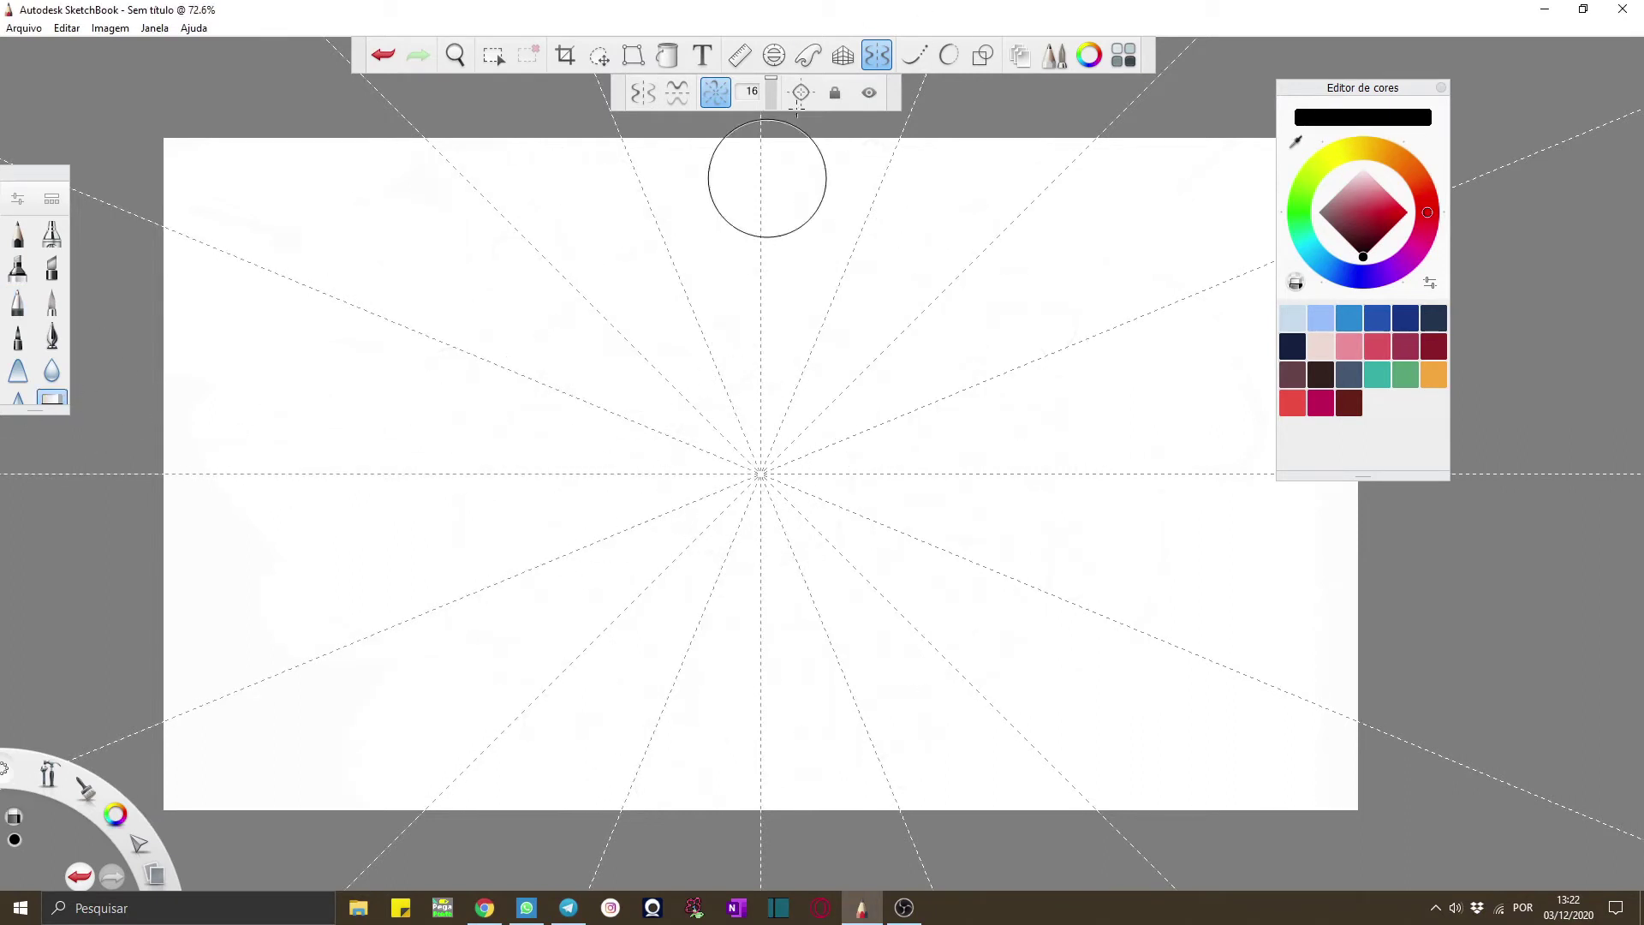
{"action": "left_click", "coordinate": [891, 62]}
Draw a curved pencil stroke with Steady Stroke at 126, turn the option off and undo the curve
{"action": "left_click", "coordinate": [914, 57]}
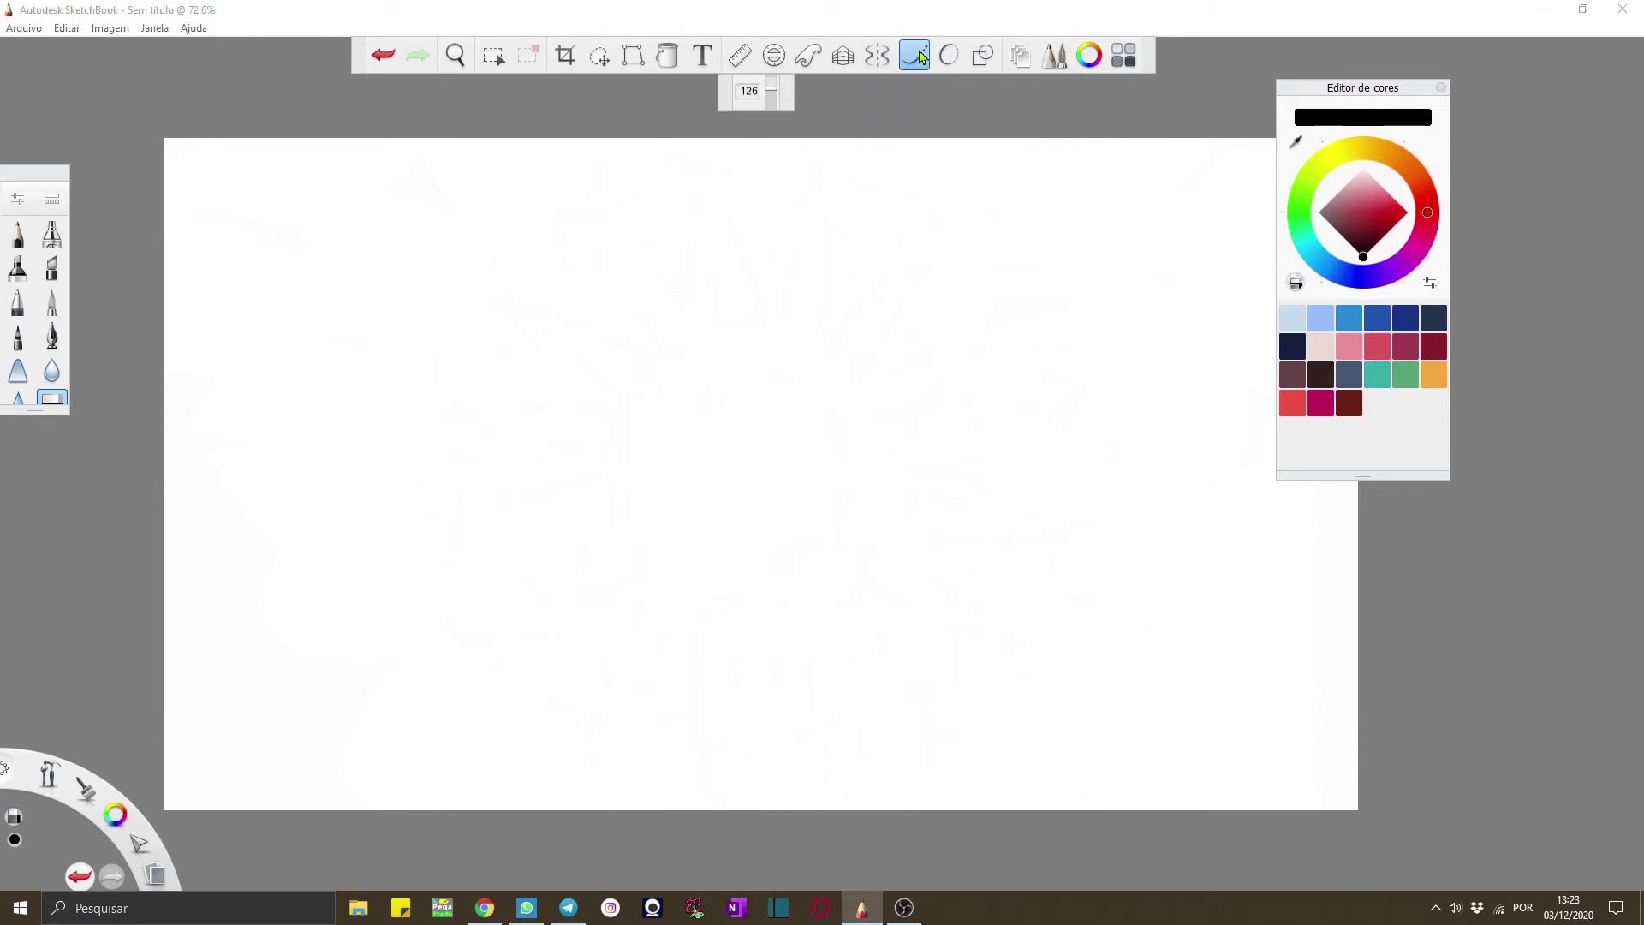
{"action": "left_click", "coordinate": [16, 236]}
{"action": "mouse_move", "coordinate": [580, 370]}
{"action": "left_mouse_down"}
{"action": "mouse_move", "coordinate": [694, 437]}
{"action": "mouse_move", "coordinate": [767, 370]}
{"action": "mouse_move", "coordinate": [779, 154]}
{"action": "left_mouse_up"}
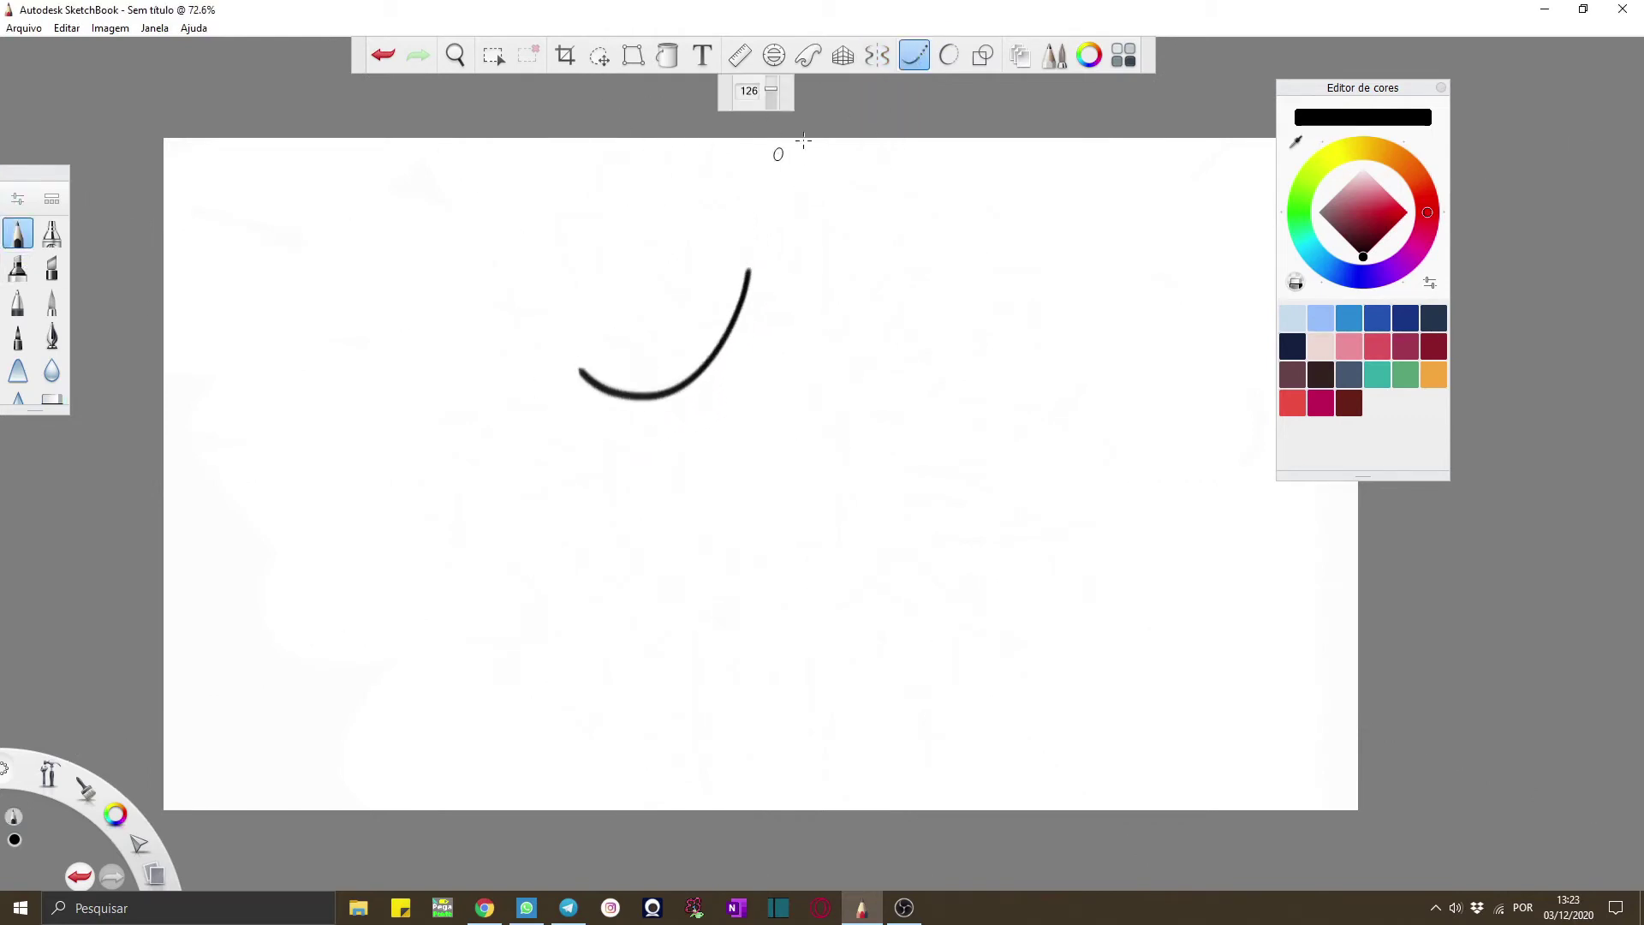
{"action": "left_click", "coordinate": [918, 58]}
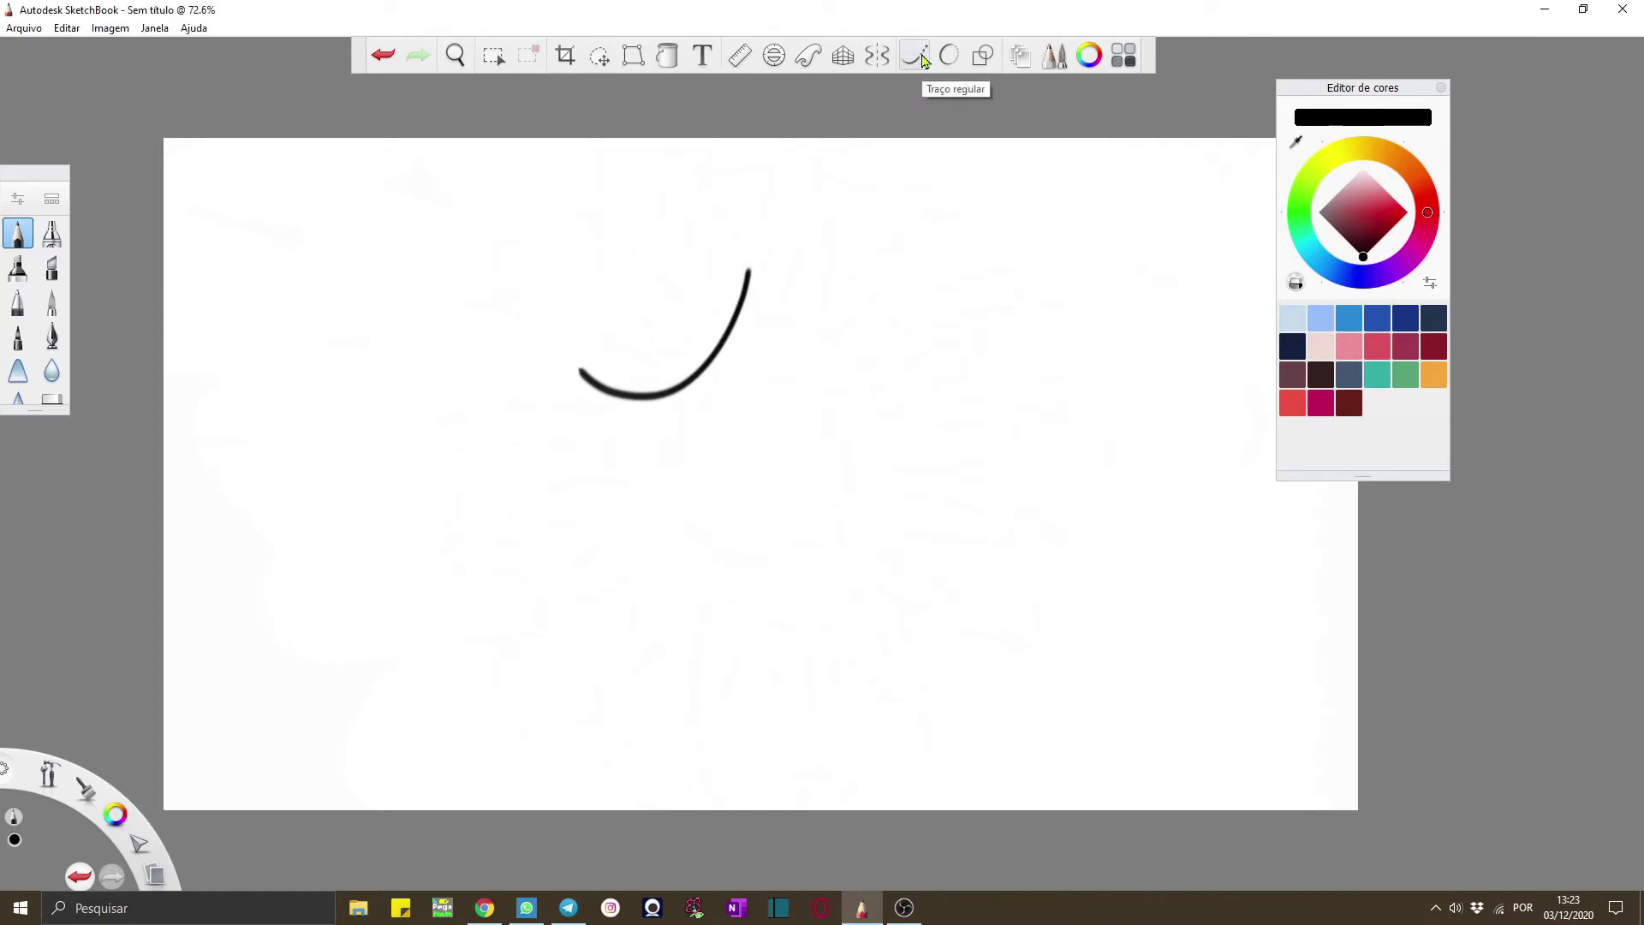
{"action": "left_click", "coordinate": [383, 55]}
Turn on Steady Stroke at level 51 and draw a long near-horizontal pencil line and a winding curve
{"action": "left_click", "coordinate": [913, 55]}
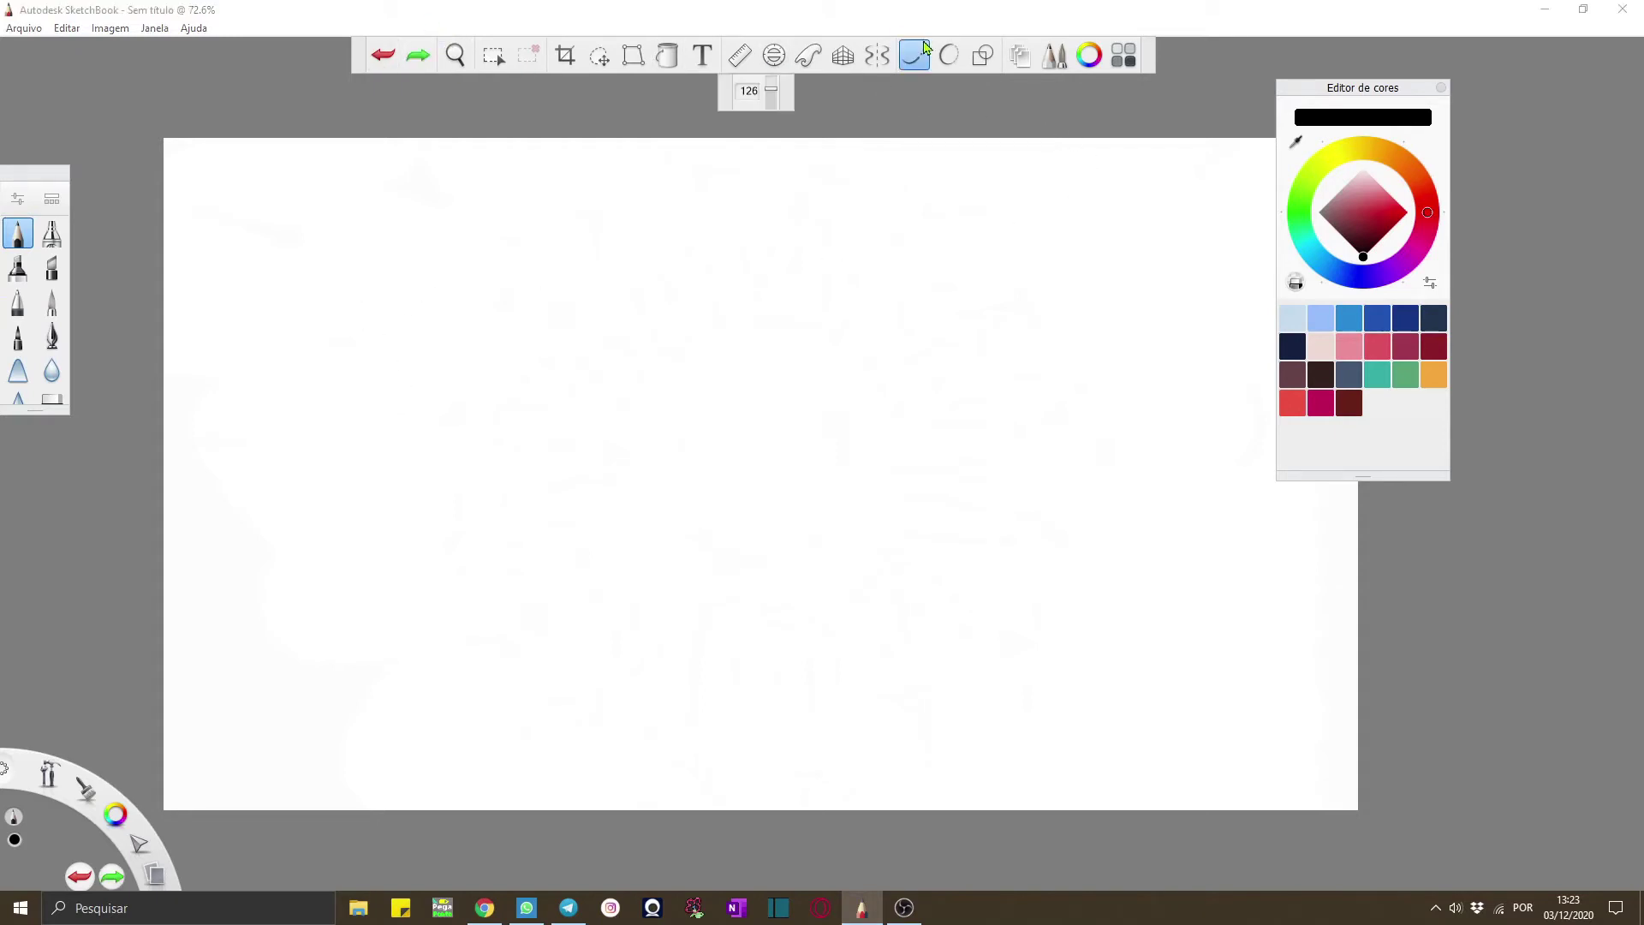
{"action": "left_click", "coordinate": [775, 94]}
{"action": "left_click_drag", "start_coordinate": [775, 103], "coordinate": [774, 109]}
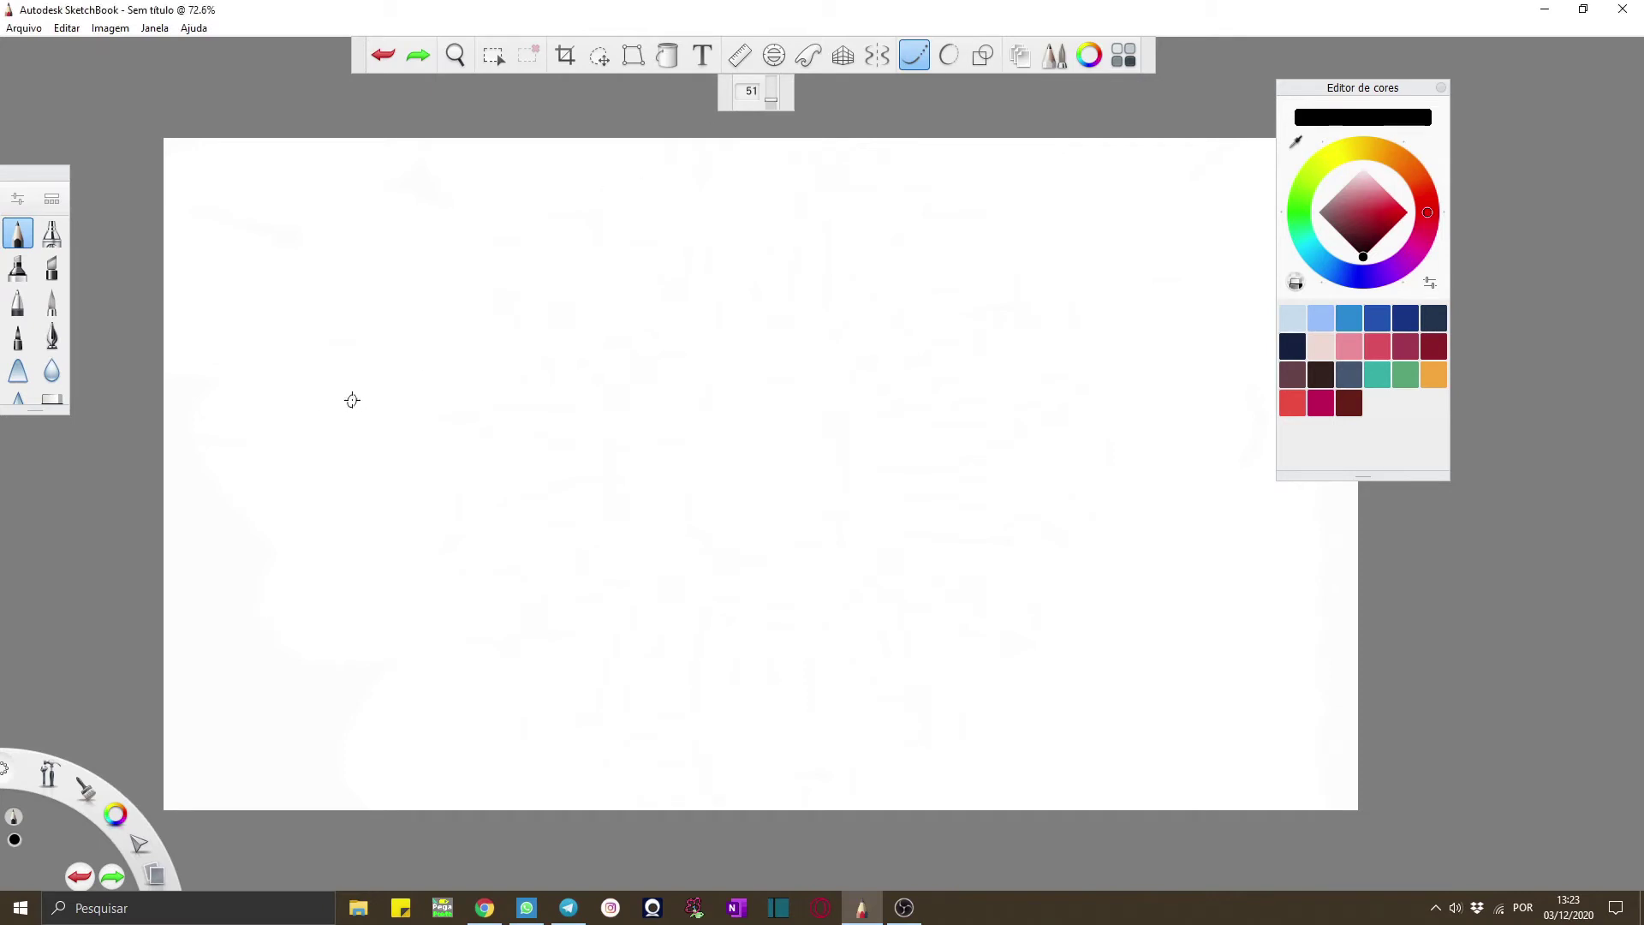
{"action": "mouse_move", "coordinate": [418, 398]}
{"action": "left_mouse_down"}
{"action": "mouse_move", "coordinate": [799, 375]}
{"action": "mouse_move", "coordinate": [826, 377]}
{"action": "mouse_move", "coordinate": [846, 411]}
{"action": "left_mouse_up"}
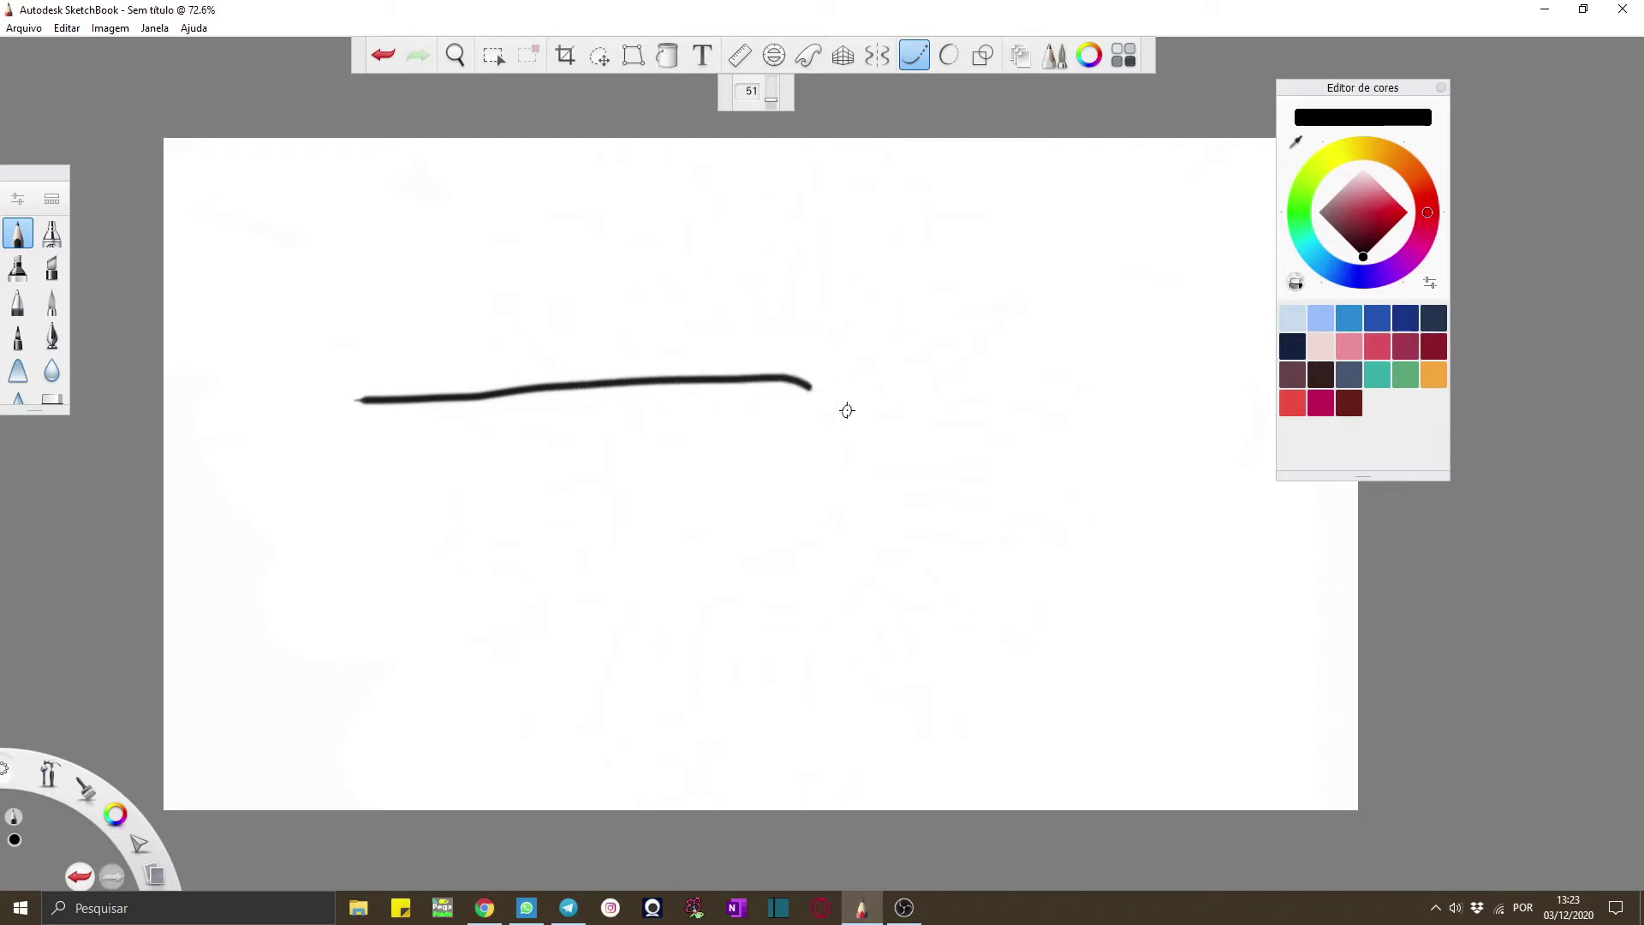
{"action": "mouse_move", "coordinate": [680, 279]}
{"action": "left_mouse_down"}
{"action": "mouse_move", "coordinate": [863, 303]}
{"action": "mouse_move", "coordinate": [802, 179]}
{"action": "mouse_move", "coordinate": [718, 256]}
{"action": "mouse_move", "coordinate": [494, 216]}
{"action": "mouse_move", "coordinate": [424, 271]}
{"action": "mouse_move", "coordinate": [815, 397]}
{"action": "mouse_move", "coordinate": [342, 476]}
{"action": "left_mouse_up"}
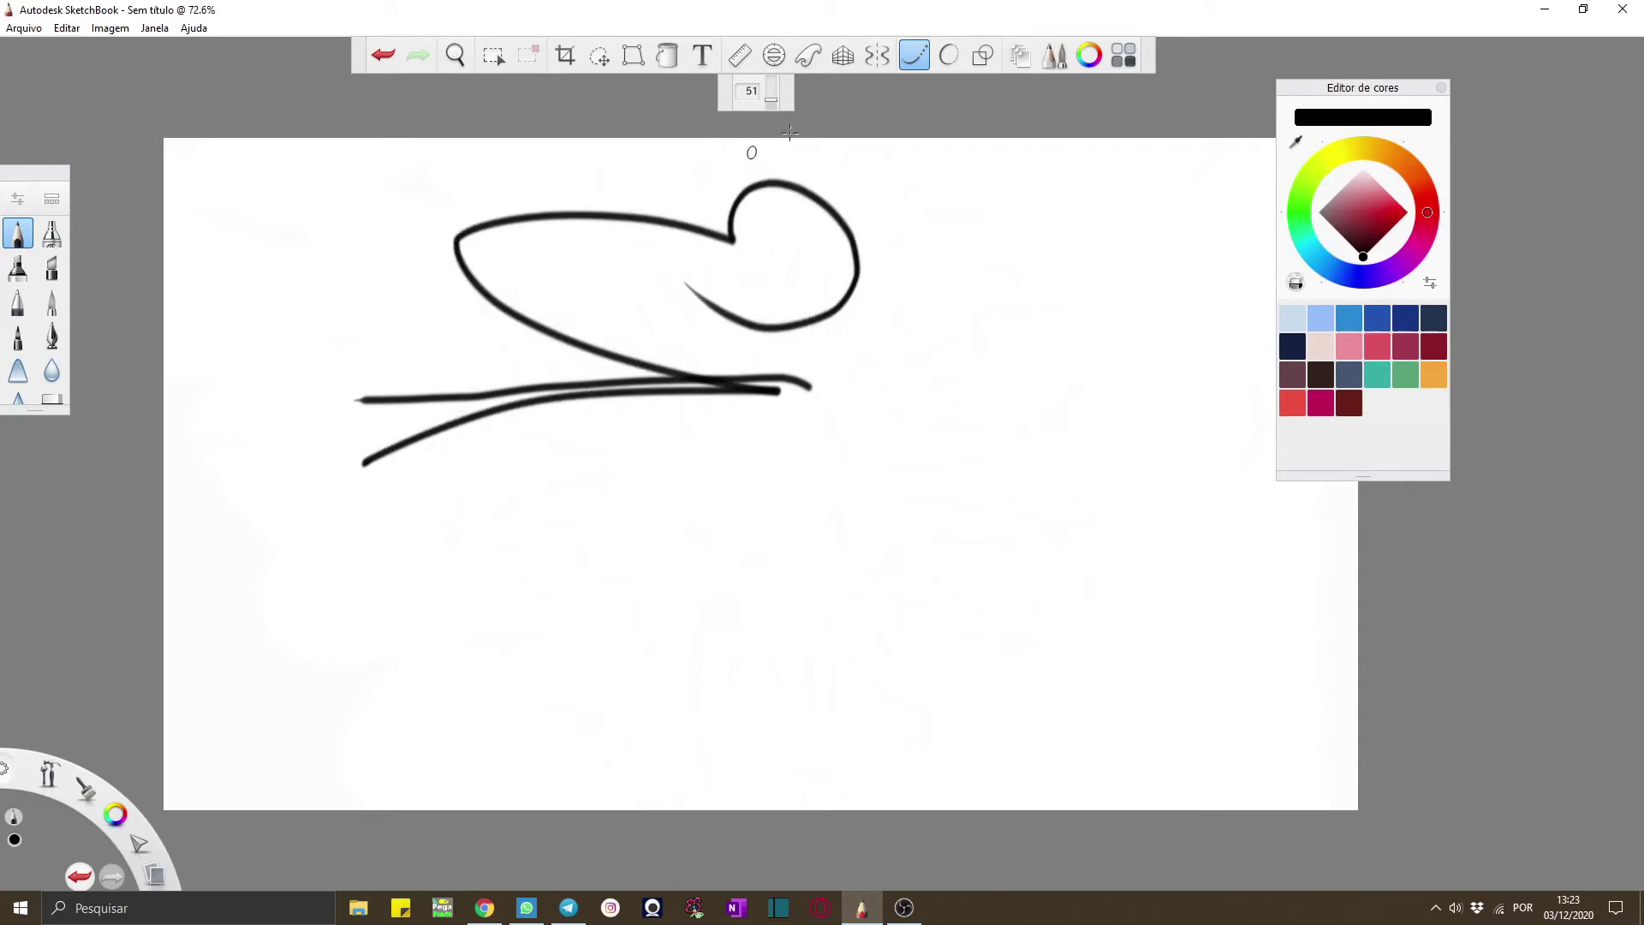
Draw freehand ovals, open curves and a straight line with Predictive Stroke at level 3
{"action": "left_click", "coordinate": [952, 61]}
{"action": "mouse_move", "coordinate": [942, 349]}
{"action": "left_mouse_down"}
{"action": "mouse_move", "coordinate": [1148, 275]}
{"action": "mouse_move", "coordinate": [935, 298]}
{"action": "mouse_move", "coordinate": [960, 391]}
{"action": "mouse_move", "coordinate": [1017, 388]}
{"action": "left_mouse_up"}
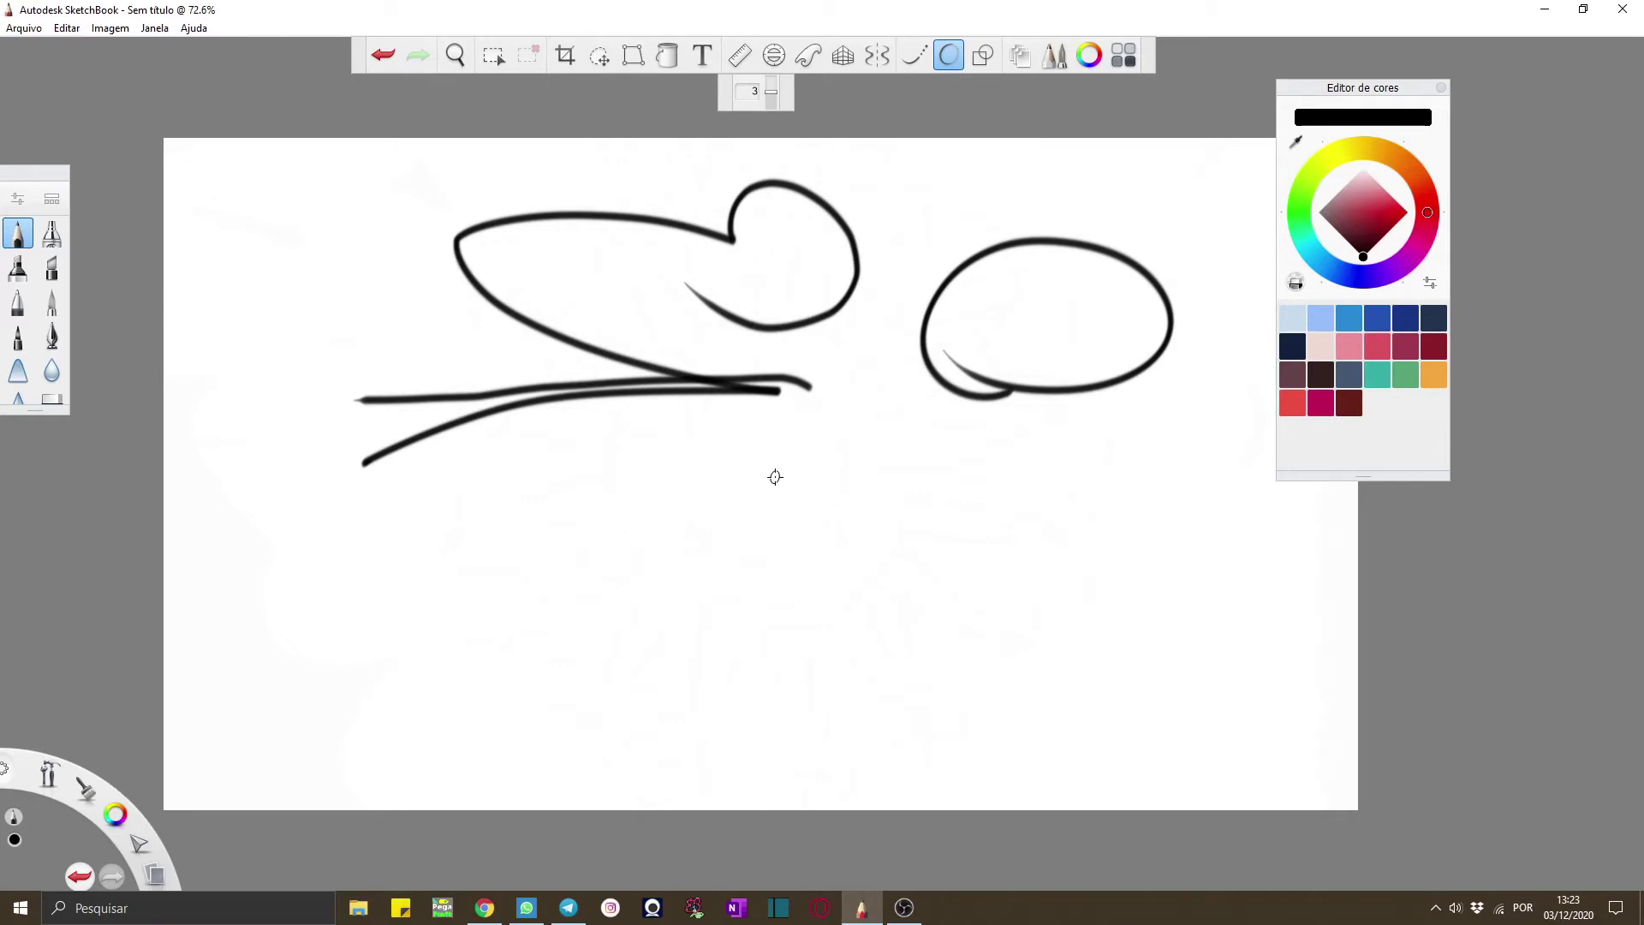
{"action": "mouse_move", "coordinate": [789, 462]}
{"action": "left_mouse_down"}
{"action": "mouse_move", "coordinate": [711, 536]}
{"action": "mouse_move", "coordinate": [798, 669]}
{"action": "mouse_move", "coordinate": [848, 463]}
{"action": "mouse_move", "coordinate": [784, 439]}
{"action": "mouse_move", "coordinate": [740, 475]}
{"action": "left_mouse_up"}
{"action": "mouse_move", "coordinate": [480, 563]}
{"action": "left_mouse_down"}
{"action": "mouse_move", "coordinate": [460, 676]}
{"action": "mouse_move", "coordinate": [653, 597]}
{"action": "left_mouse_up"}
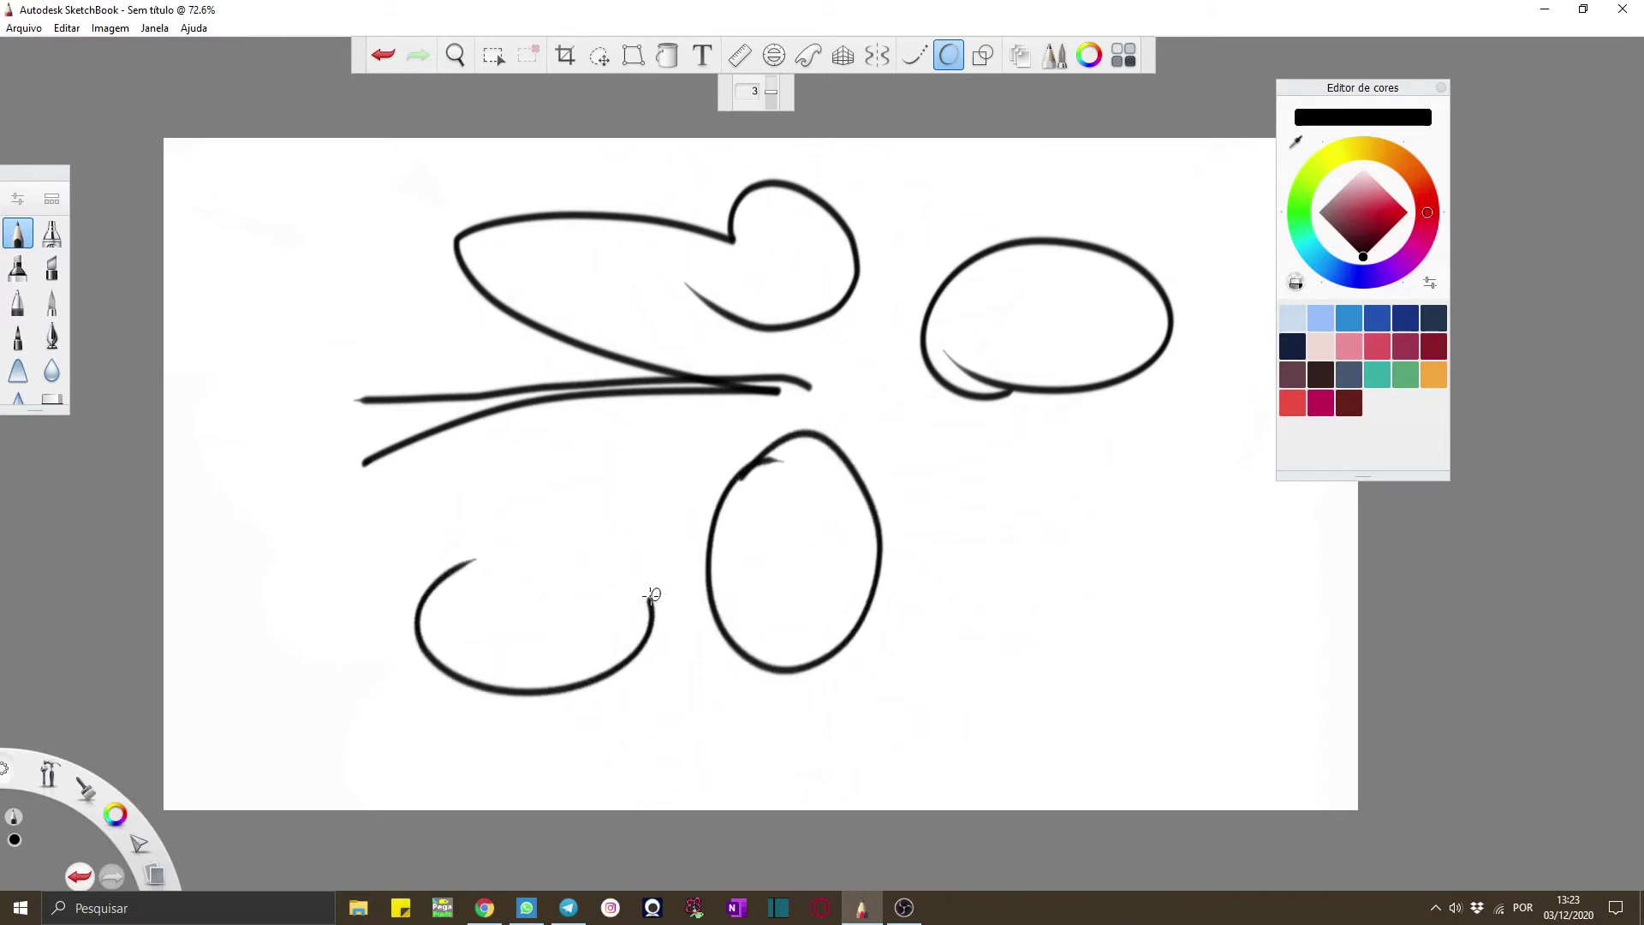
{"action": "left_click_drag", "start_coordinate": [293, 516], "coordinate": [724, 574]}
{"action": "left_click_drag", "start_coordinate": [348, 557], "coordinate": [291, 635]}
{"action": "left_click_drag", "start_coordinate": [274, 569], "coordinate": [369, 608]}
Draw a long diagonal line, a near-square rectangle and a large circle with the shape drawing styles
{"action": "left_click", "coordinate": [983, 56]}
{"action": "left_click_drag", "start_coordinate": [1294, 740], "coordinate": [1296, 743]}
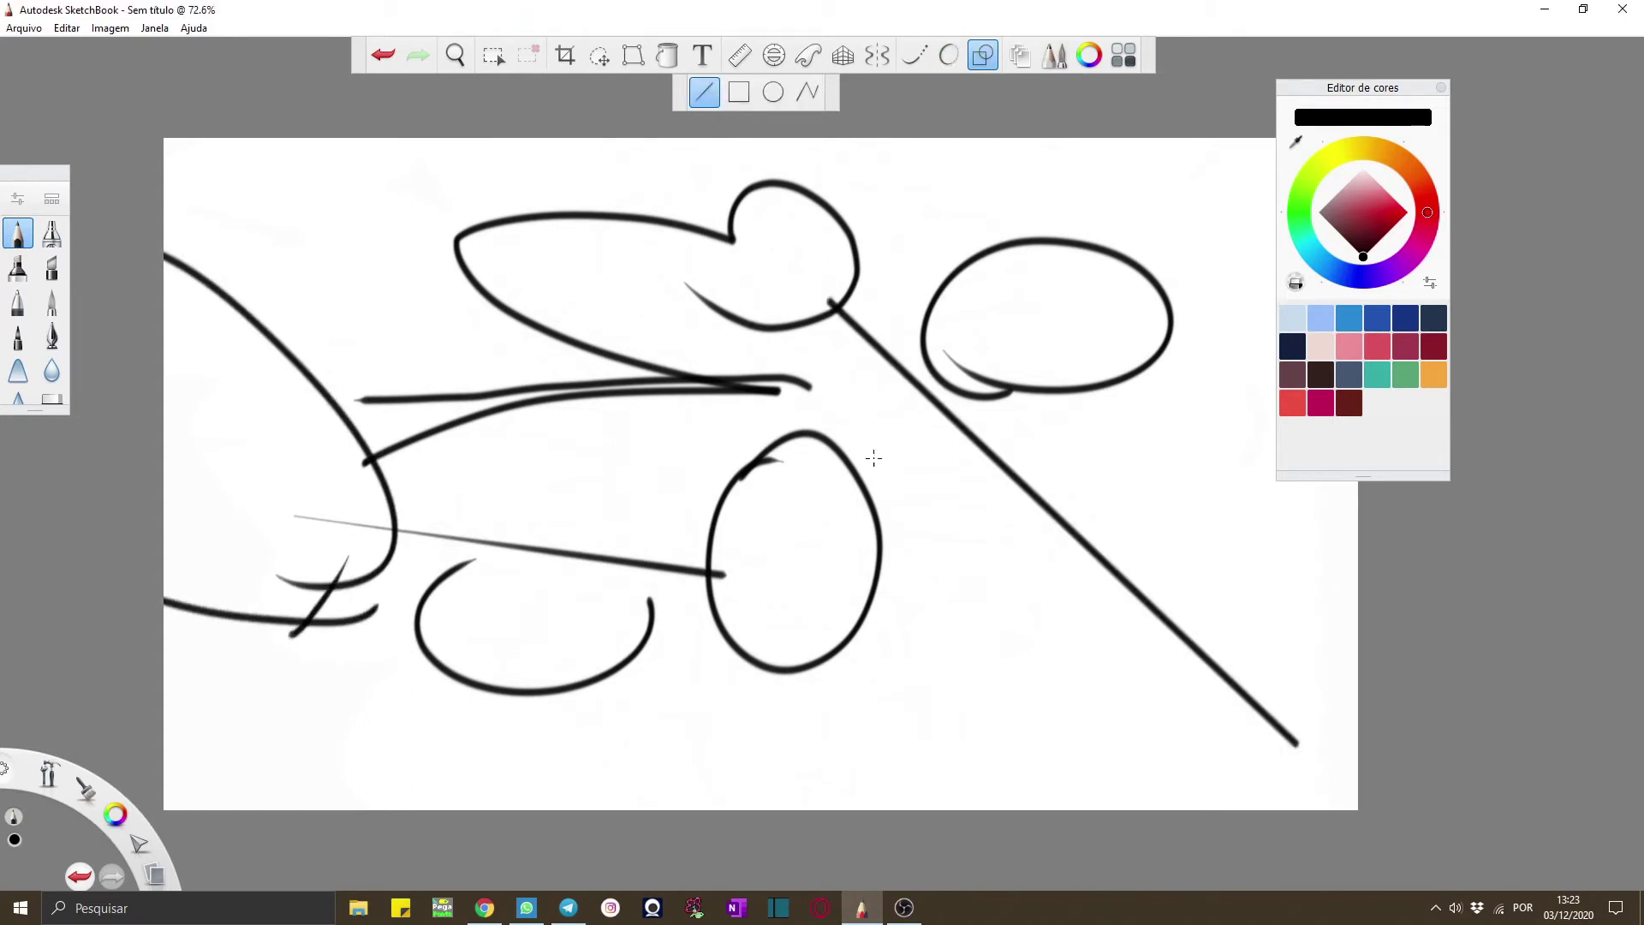
{"action": "left_click", "coordinate": [738, 92]}
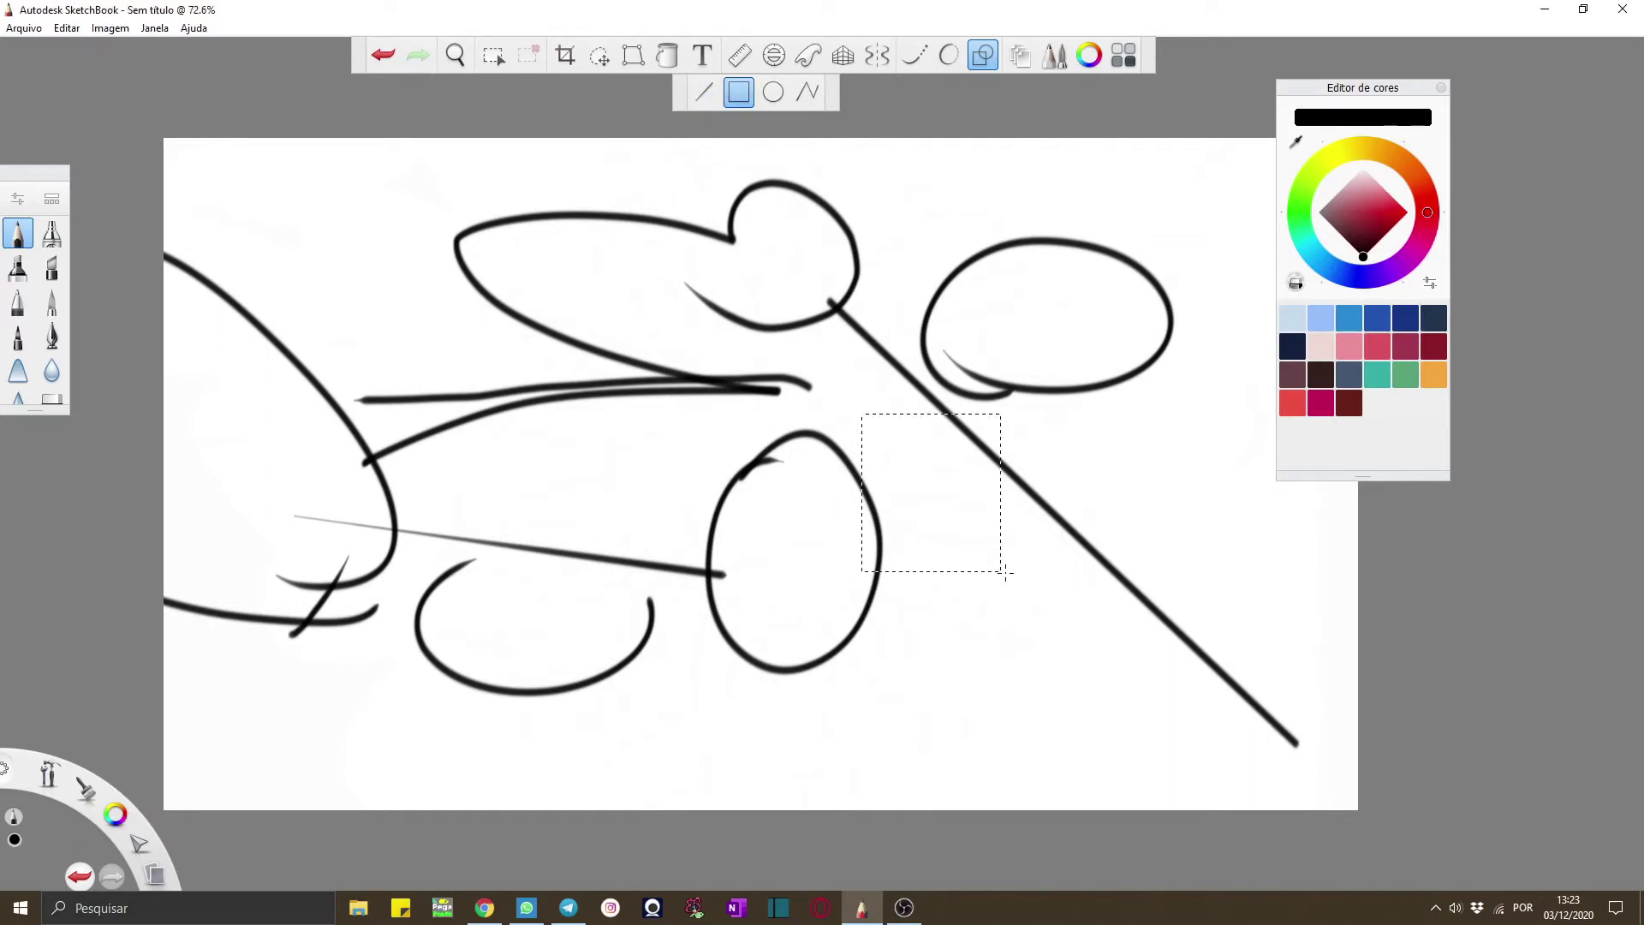
{"action": "left_click_drag", "start_coordinate": [1000, 570], "coordinate": [1058, 589]}
{"action": "left_click", "coordinate": [773, 92]}
{"action": "left_click_drag", "start_coordinate": [620, 410], "coordinate": [842, 591]}
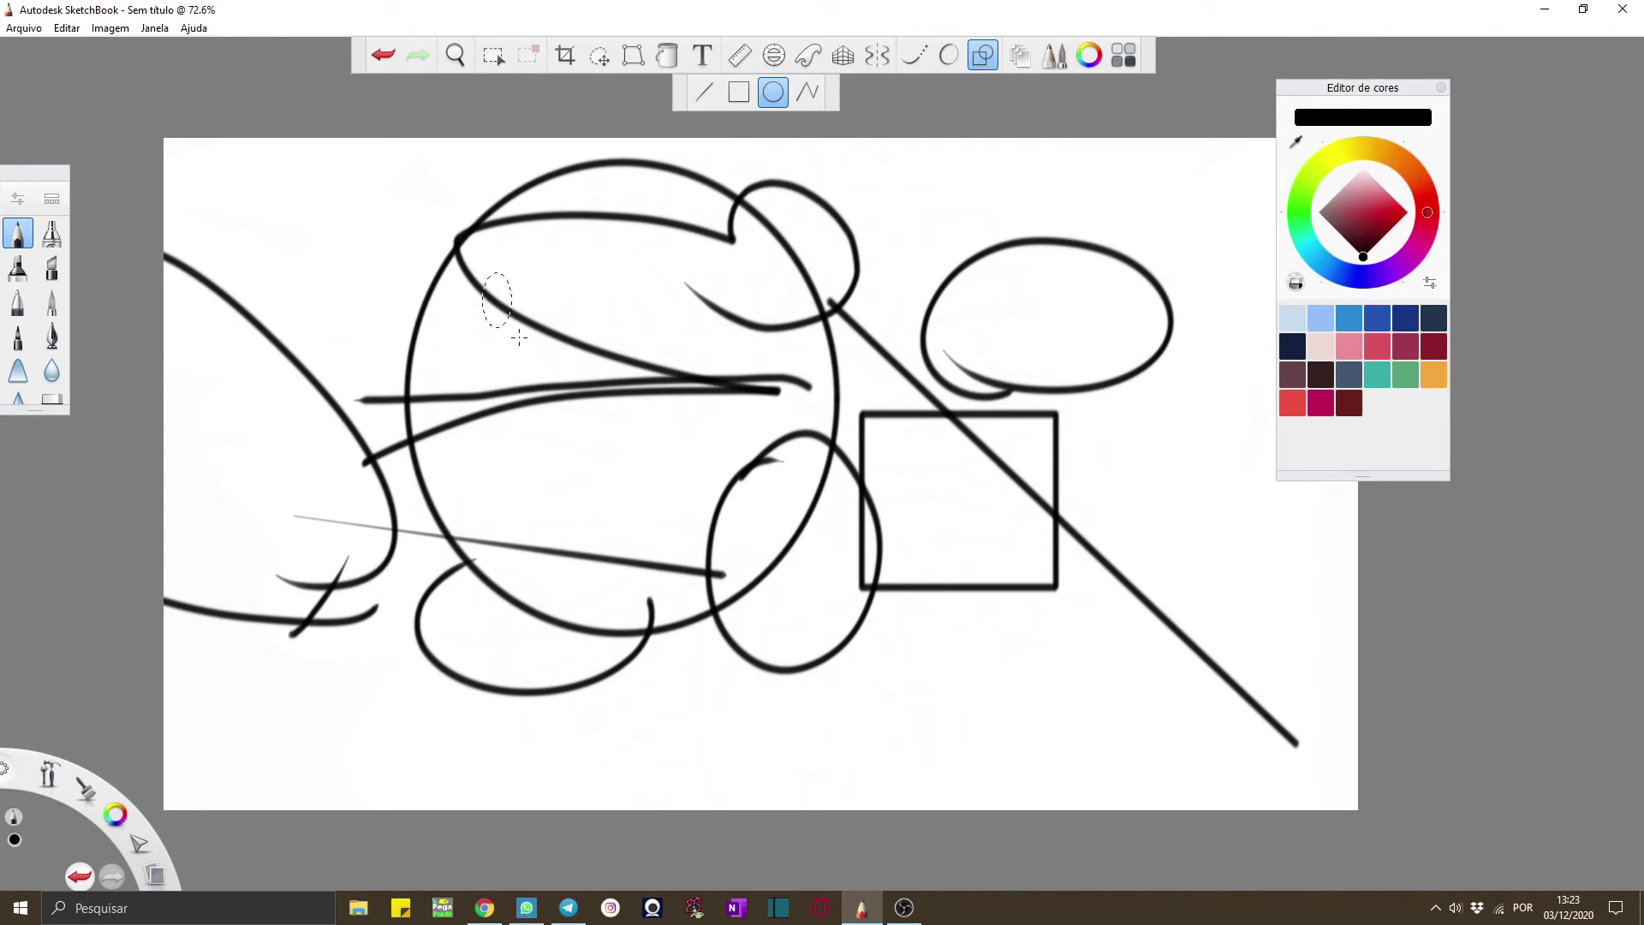
Draw an ellipse overlapping the large circle's upper left part and try the Polyline drawing style
{"action": "left_click_drag", "start_coordinate": [579, 448], "coordinate": [611, 448]}
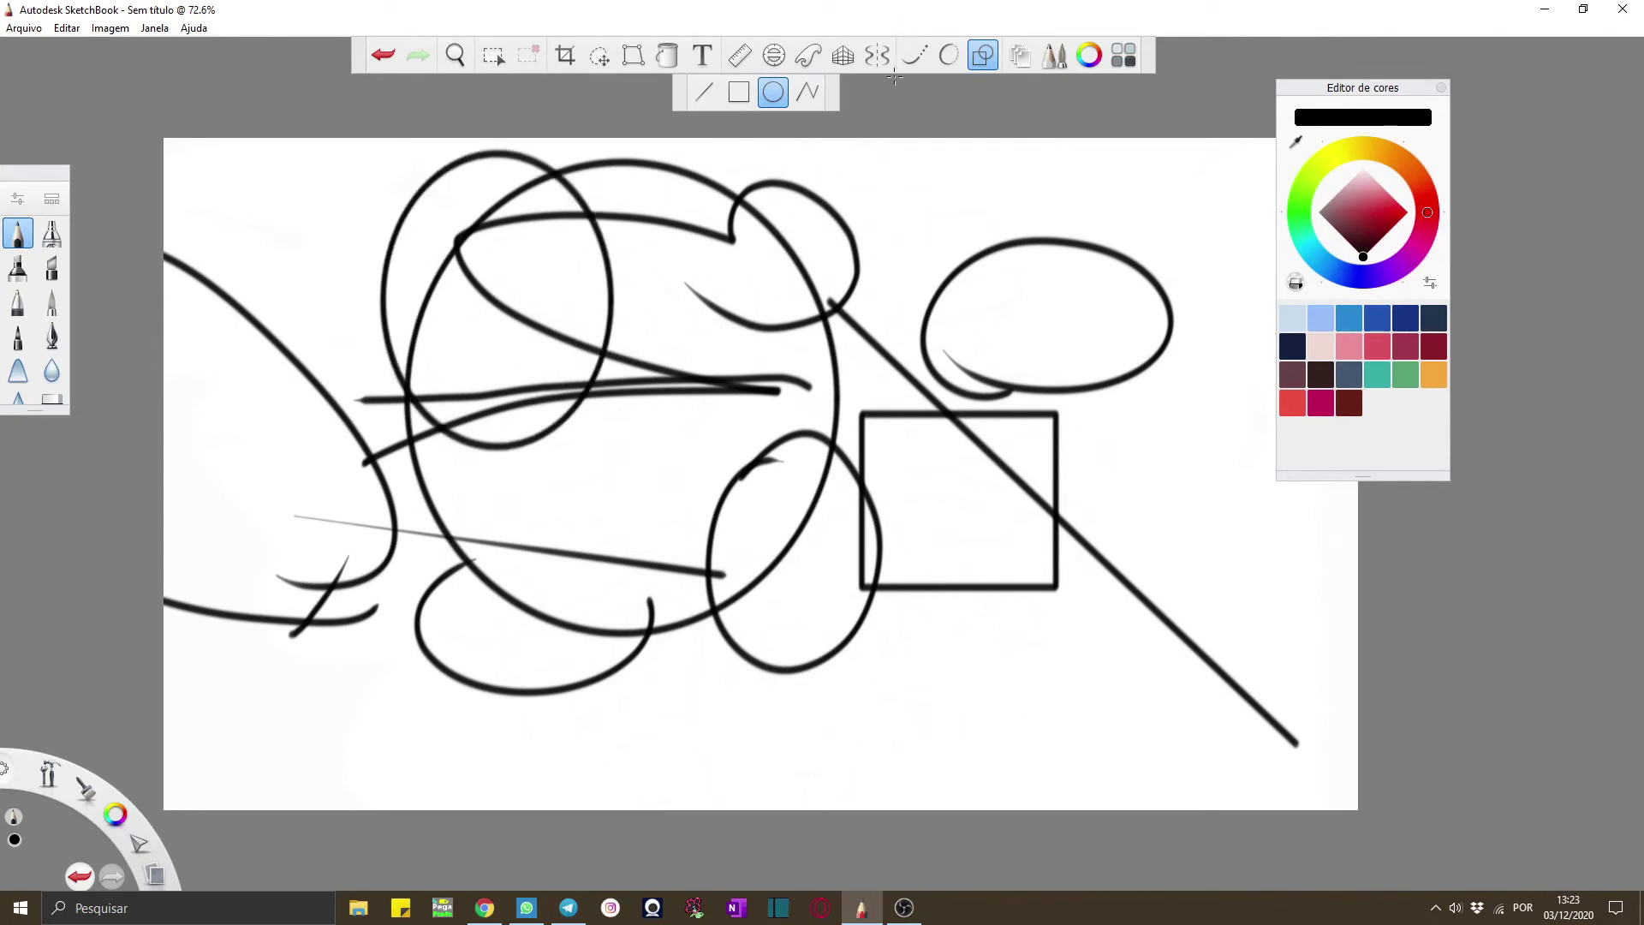
{"action": "left_click", "coordinate": [809, 55]}
{"action": "left_click", "coordinate": [983, 56]}
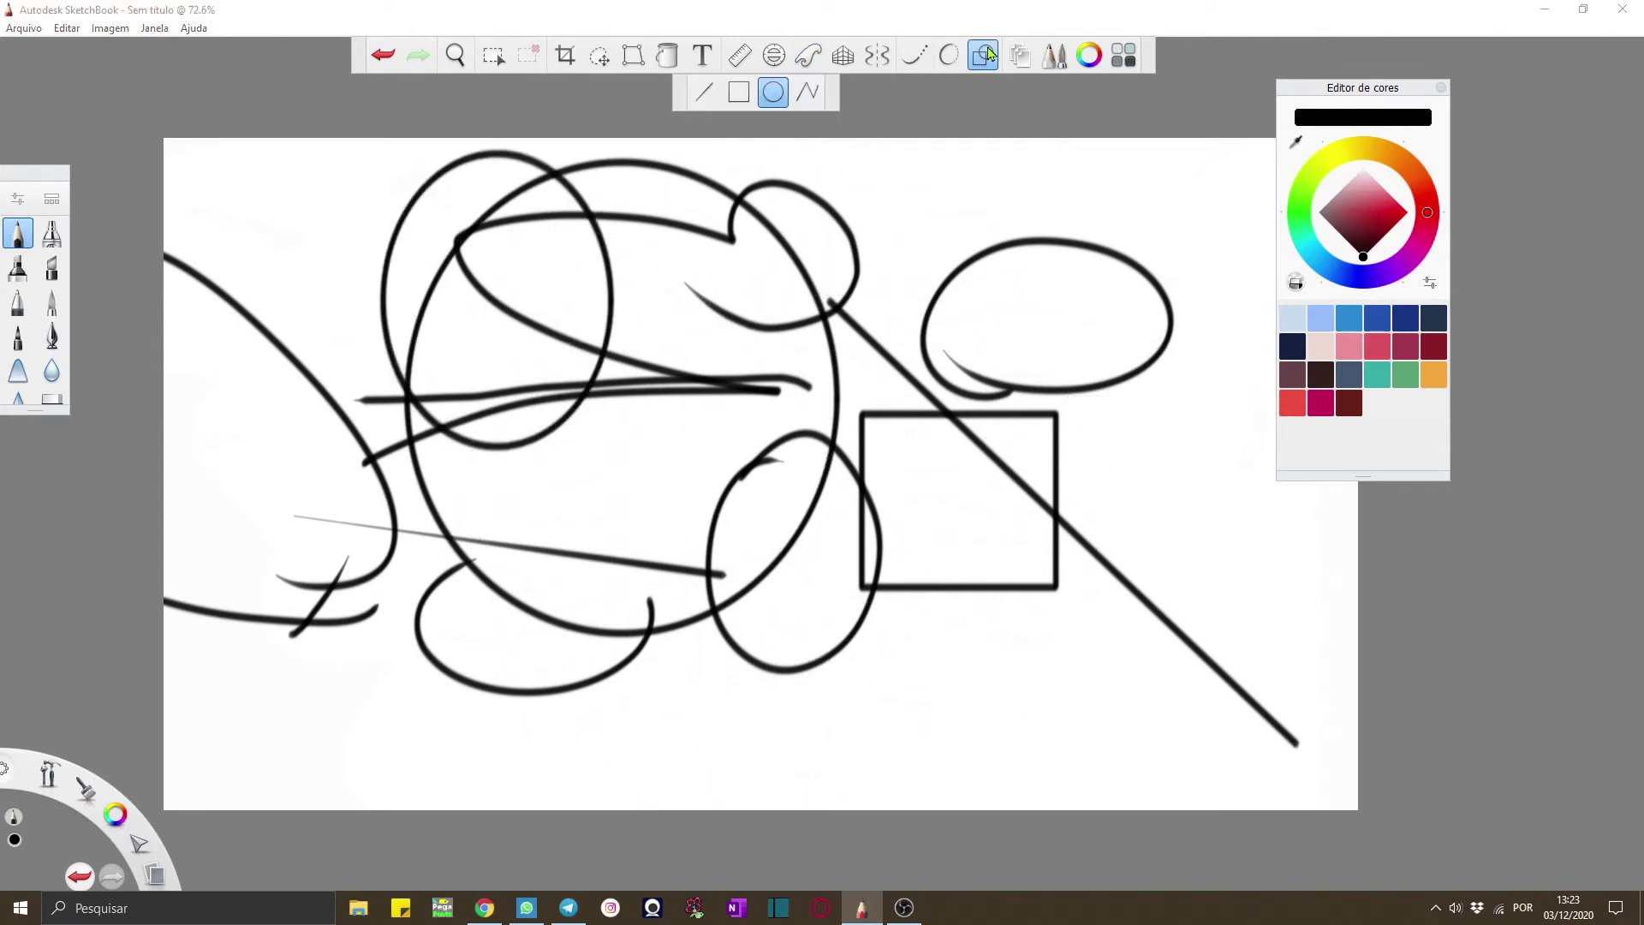
{"action": "left_click", "coordinate": [807, 92]}
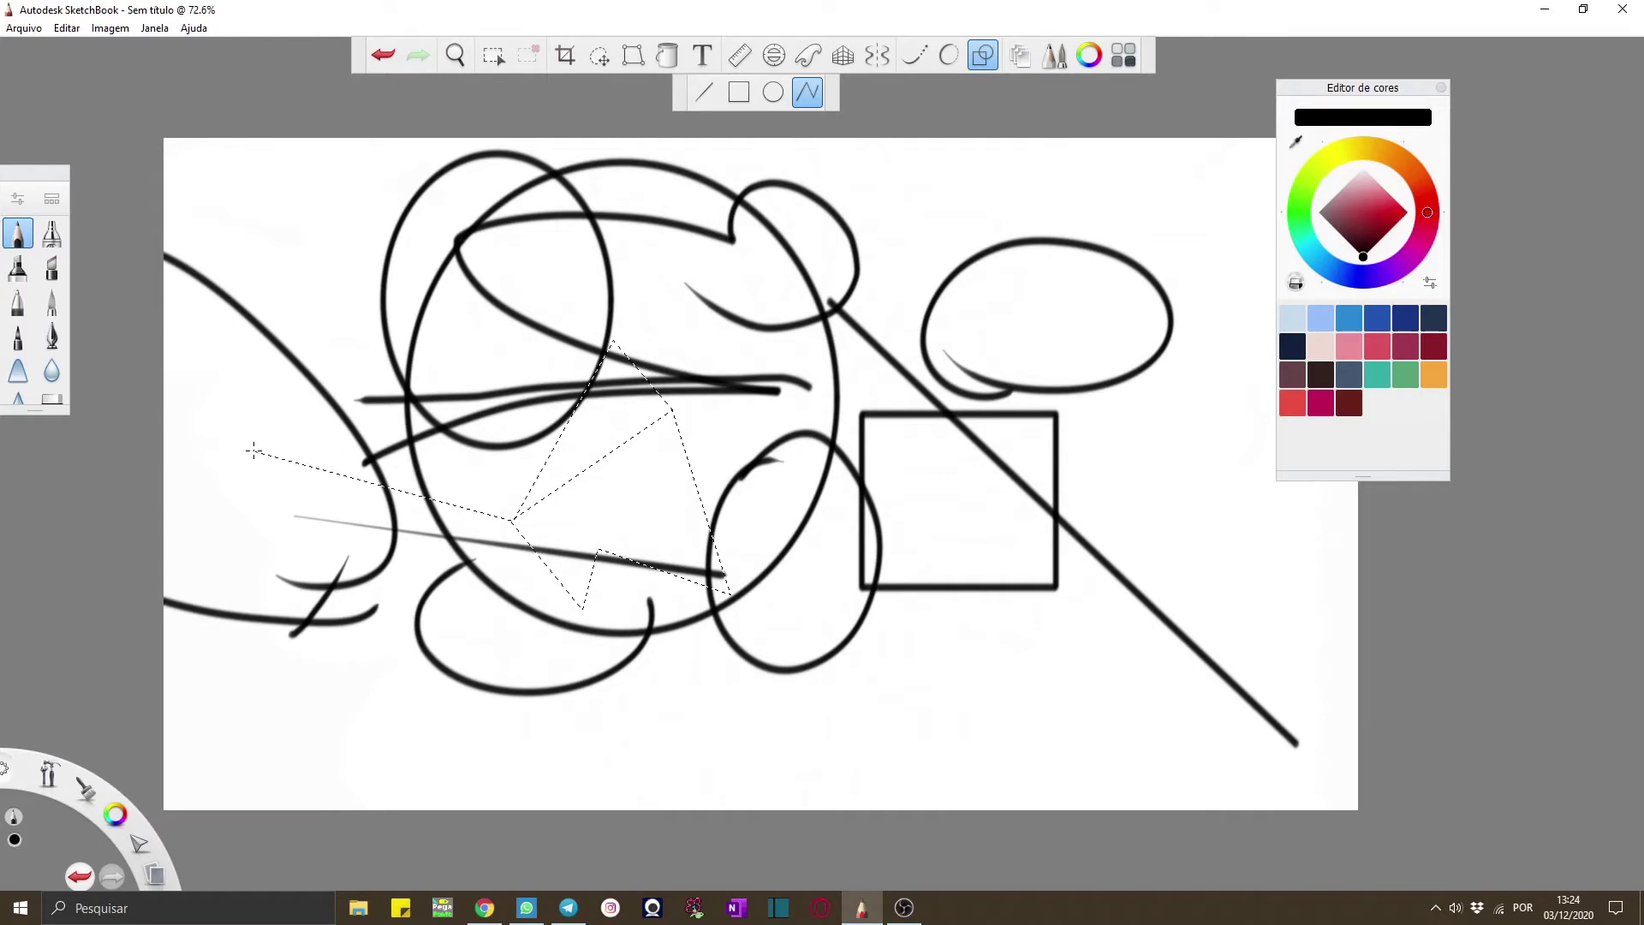
Select the marker brush, show the layer editor beside the colour editor and turn off the drawing styles
{"action": "left_click", "coordinate": [52, 267]}
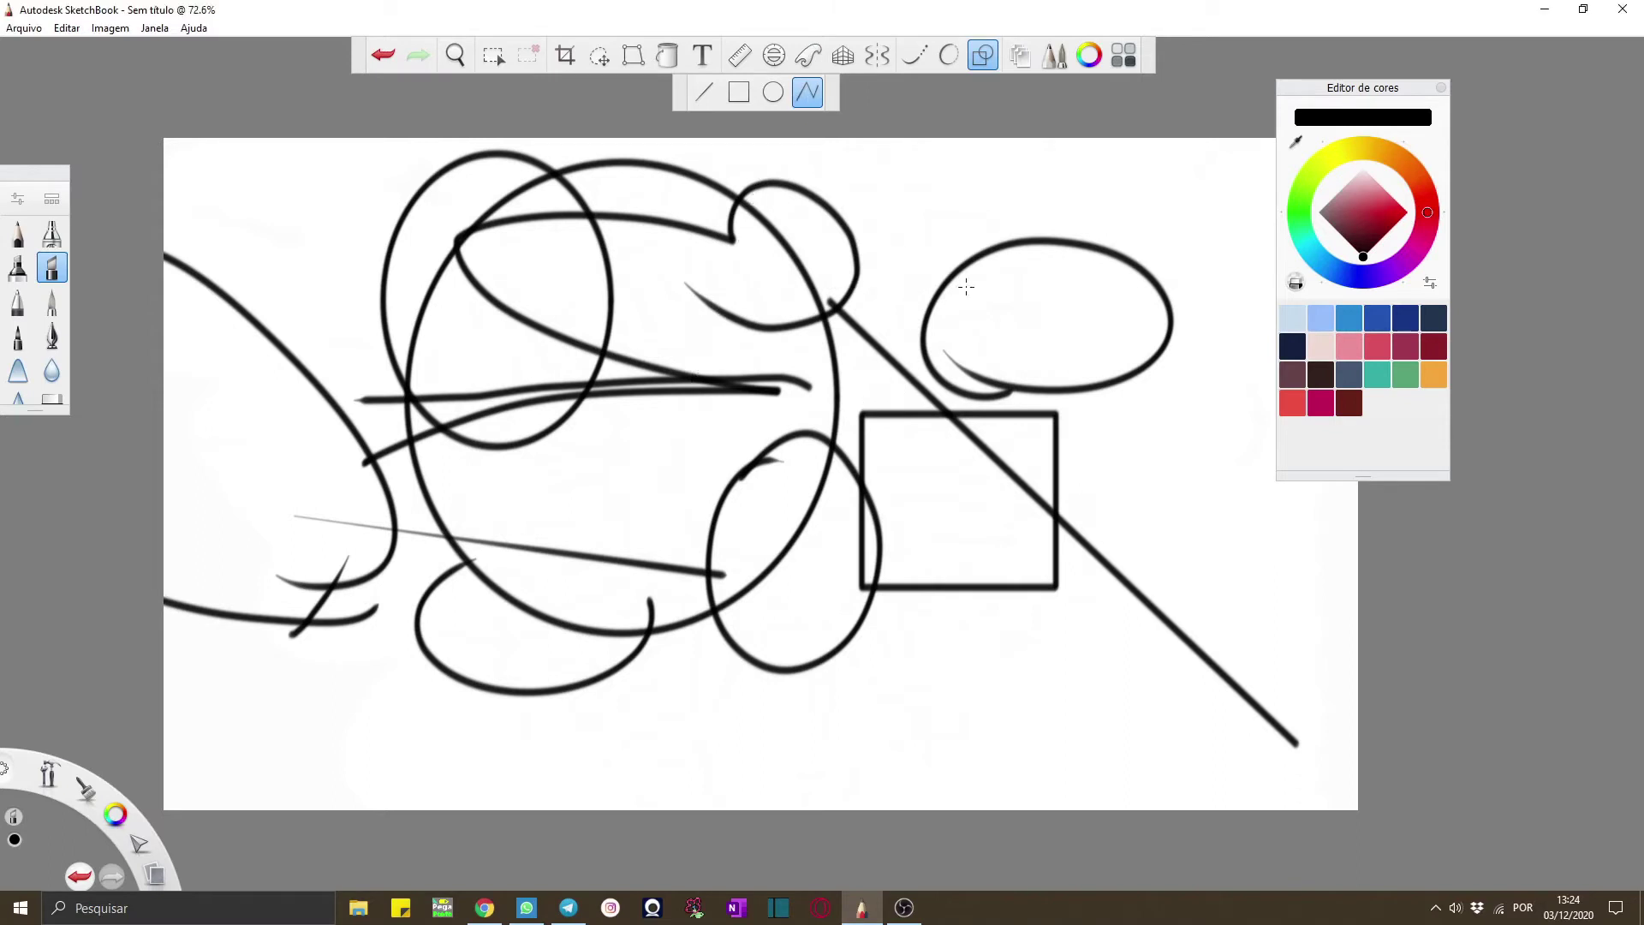
{"action": "left_click", "coordinate": [1019, 57]}
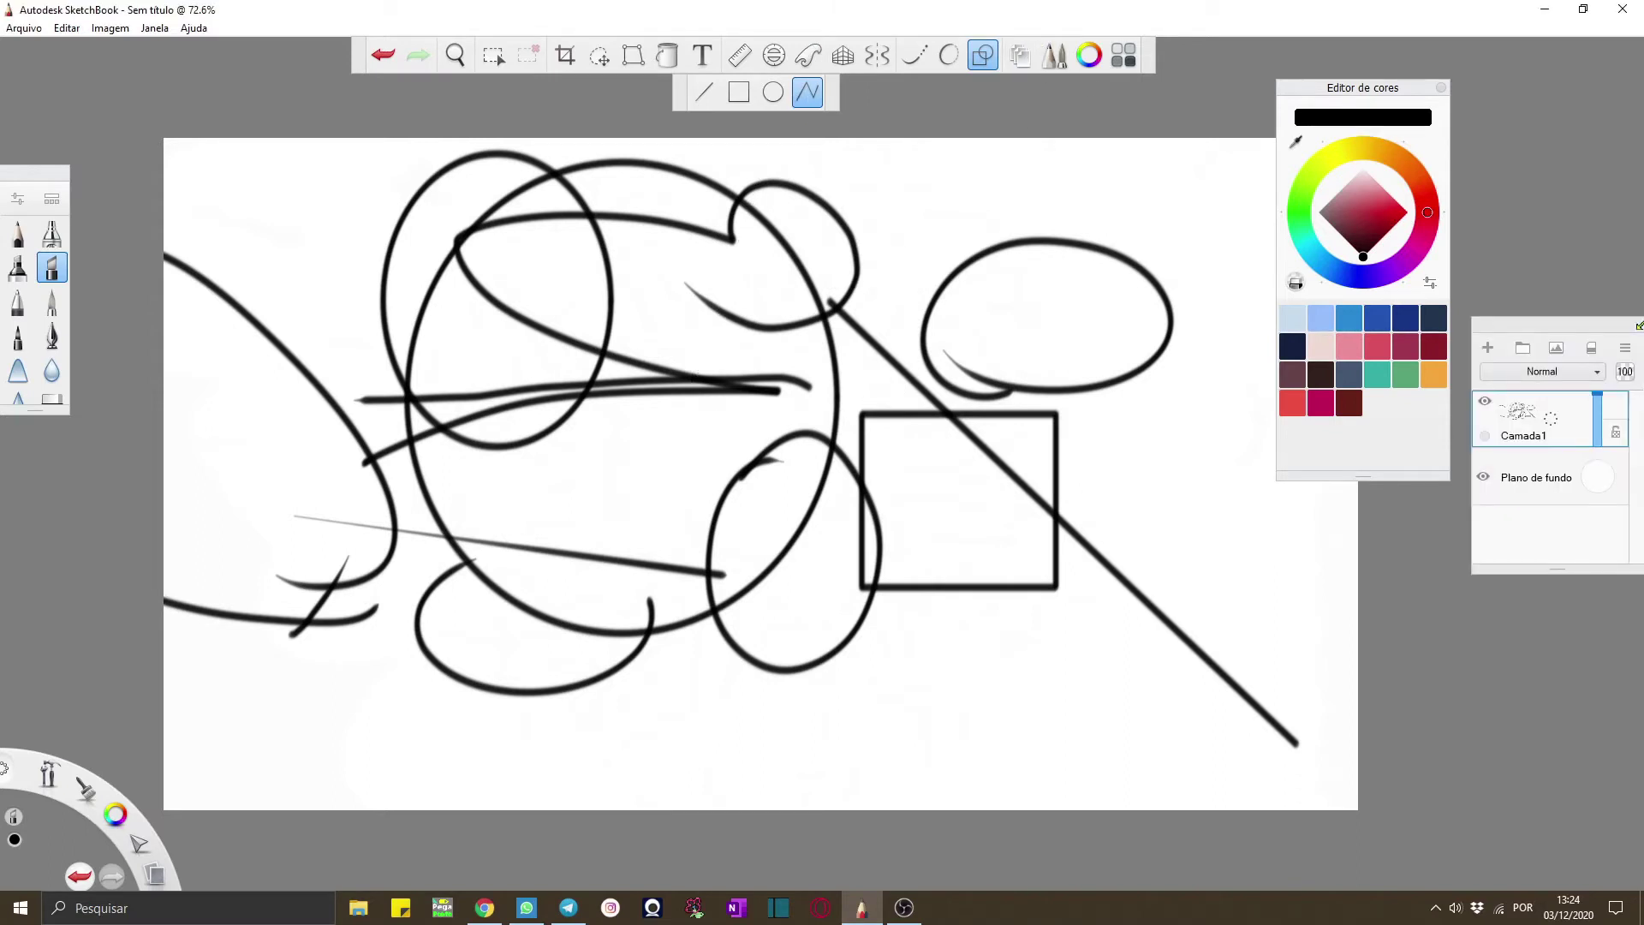
{"action": "left_click_drag", "start_coordinate": [1565, 335], "coordinate": [1572, 139]}
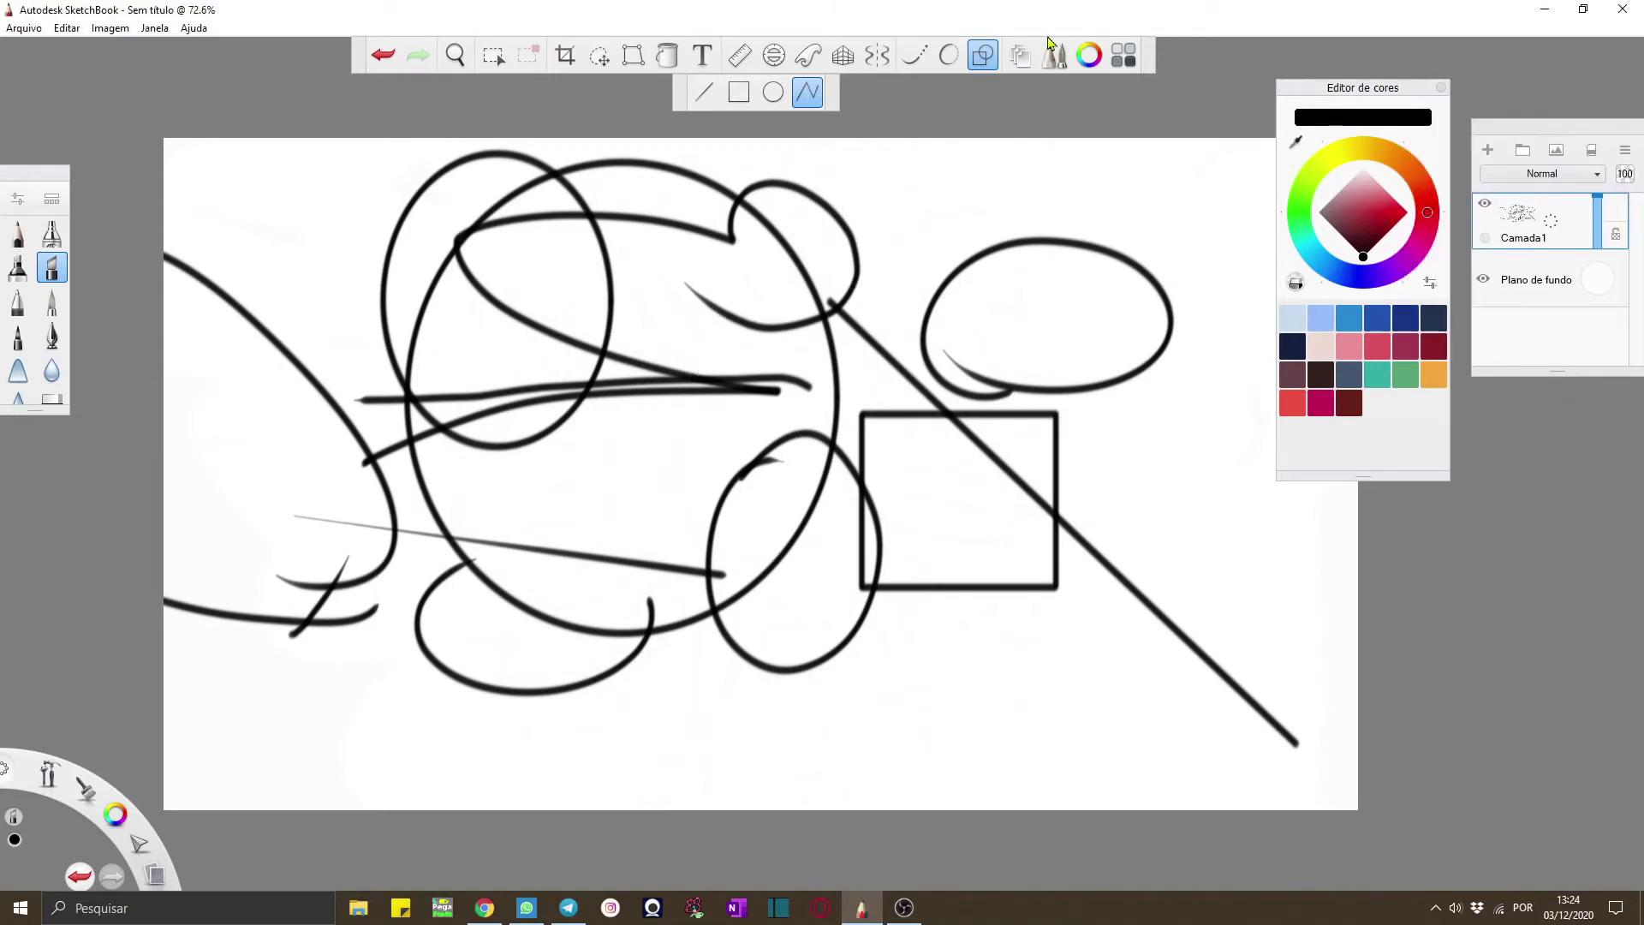
{"action": "left_click", "coordinate": [982, 57]}
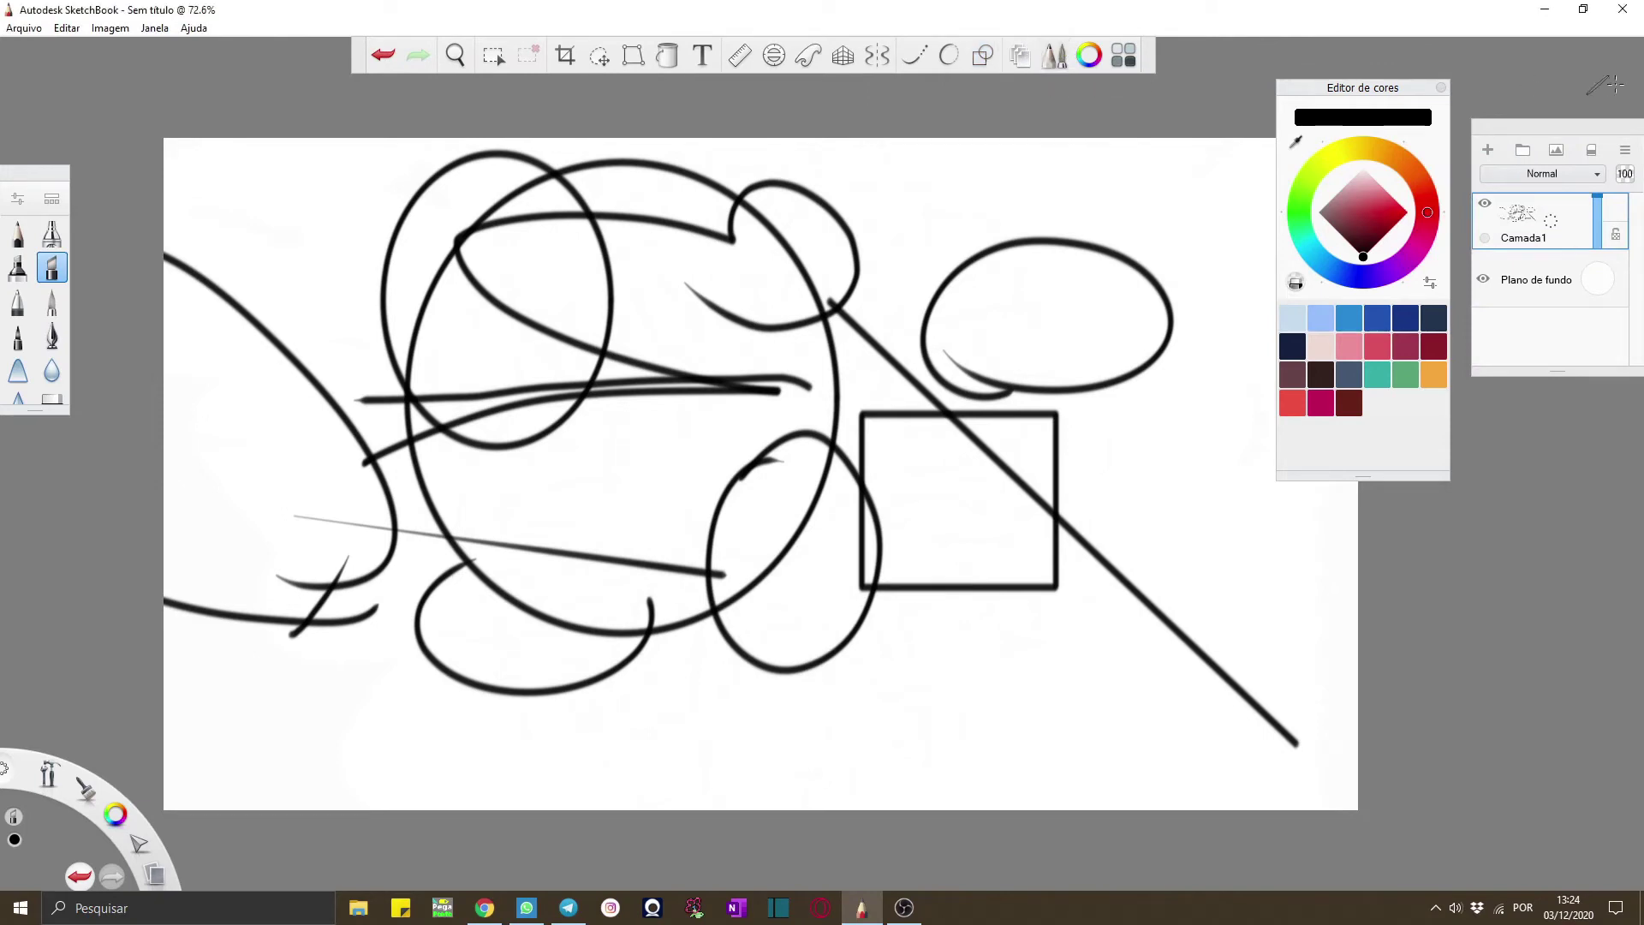
Rename the layer Camada1 as oioi
{"action": "left_click", "coordinate": [1543, 227]}
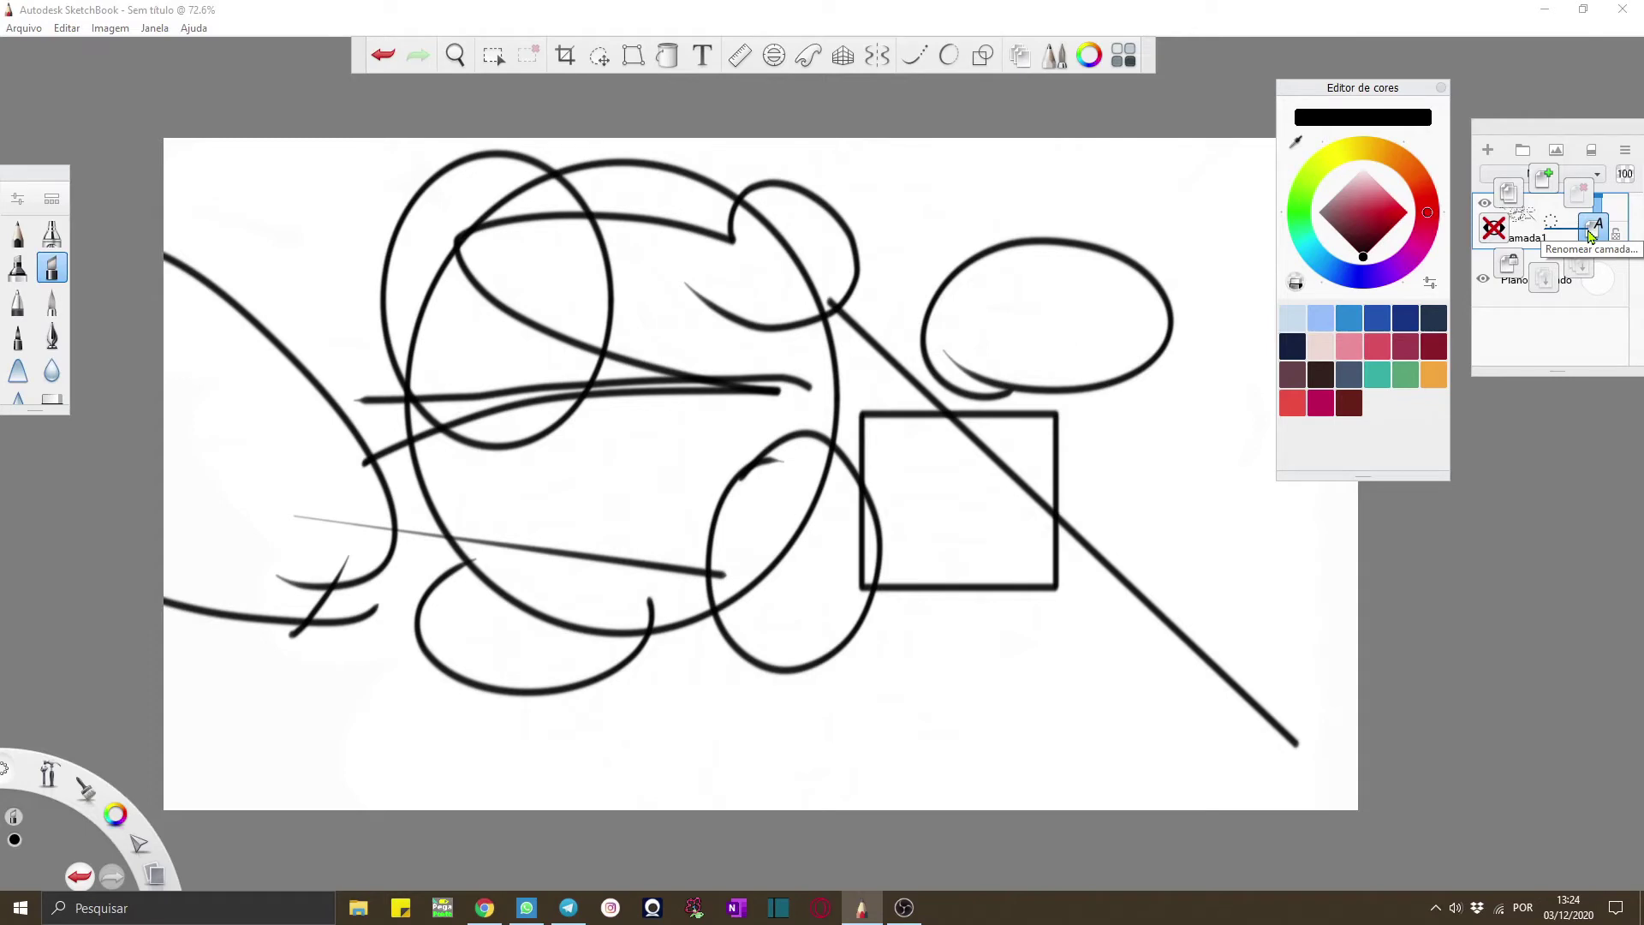
{"action": "left_click", "coordinate": [1590, 236]}
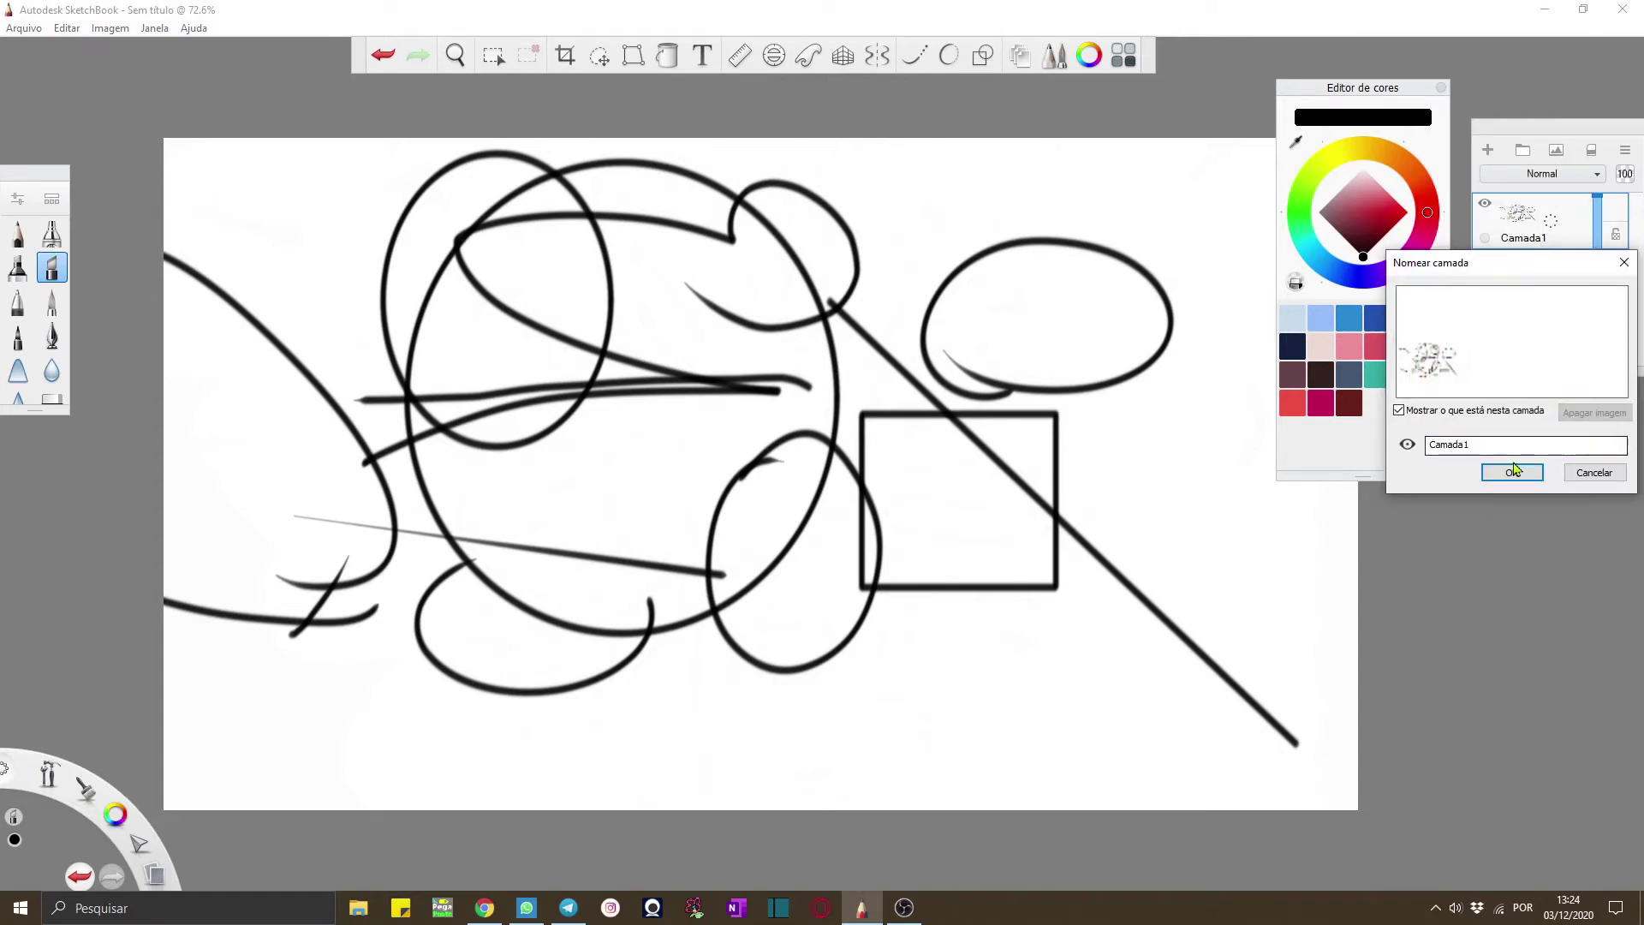
{"action": "double_click", "coordinate": [1514, 447]}
{"action": "key", "text": "BackSpace"}
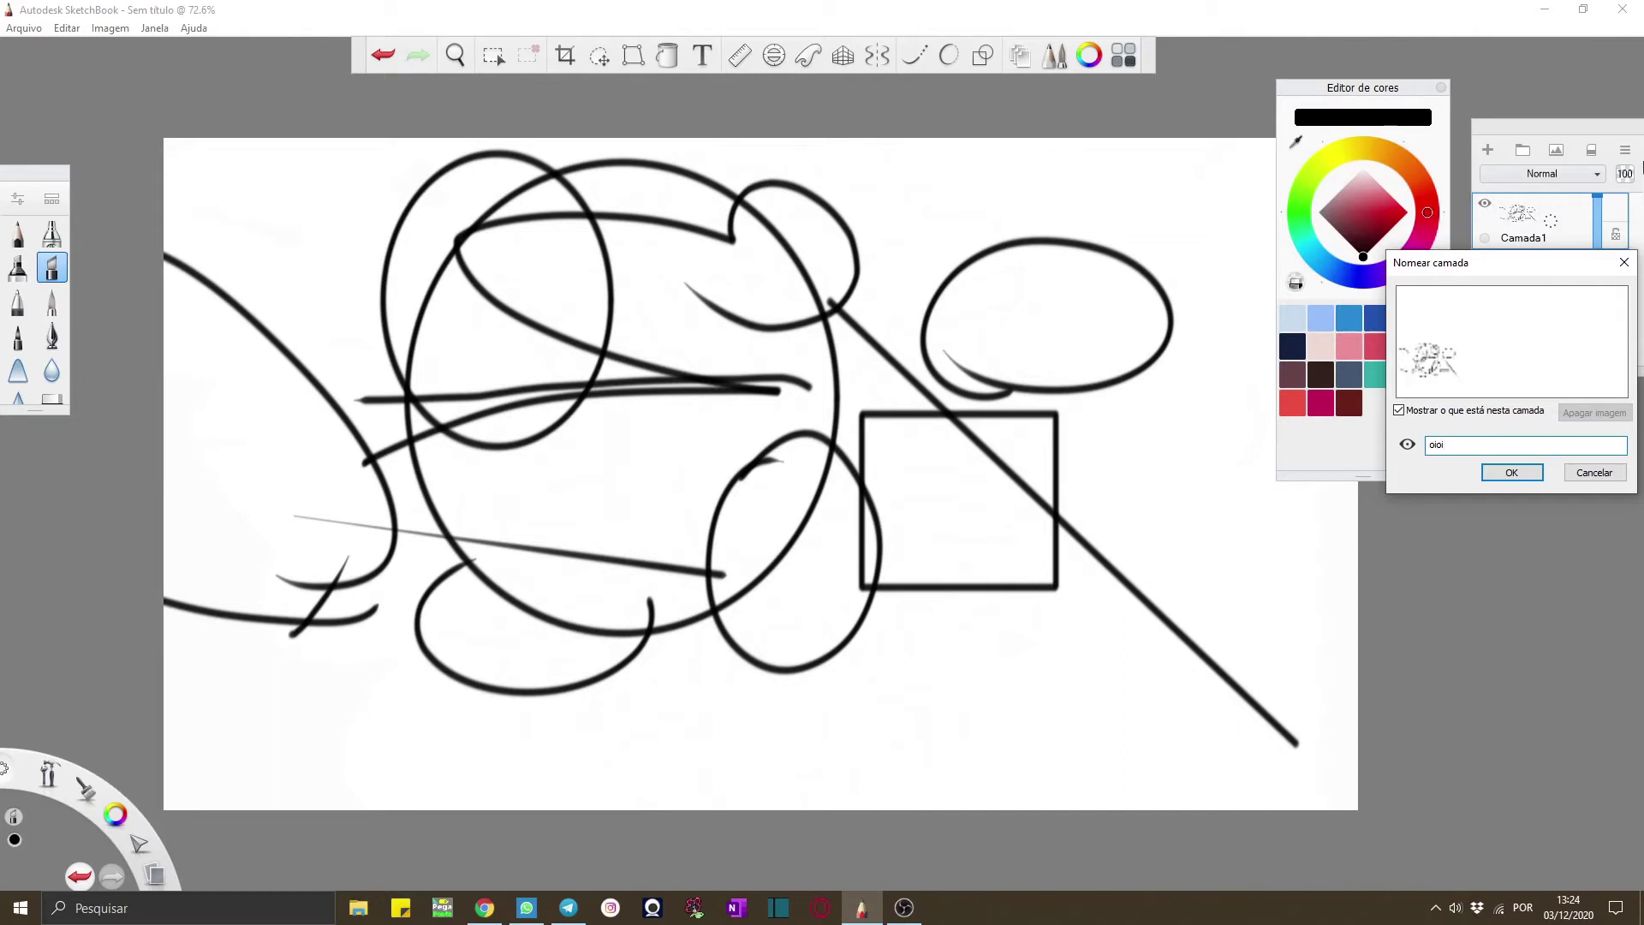
{"action": "left_click", "coordinate": [1511, 471]}
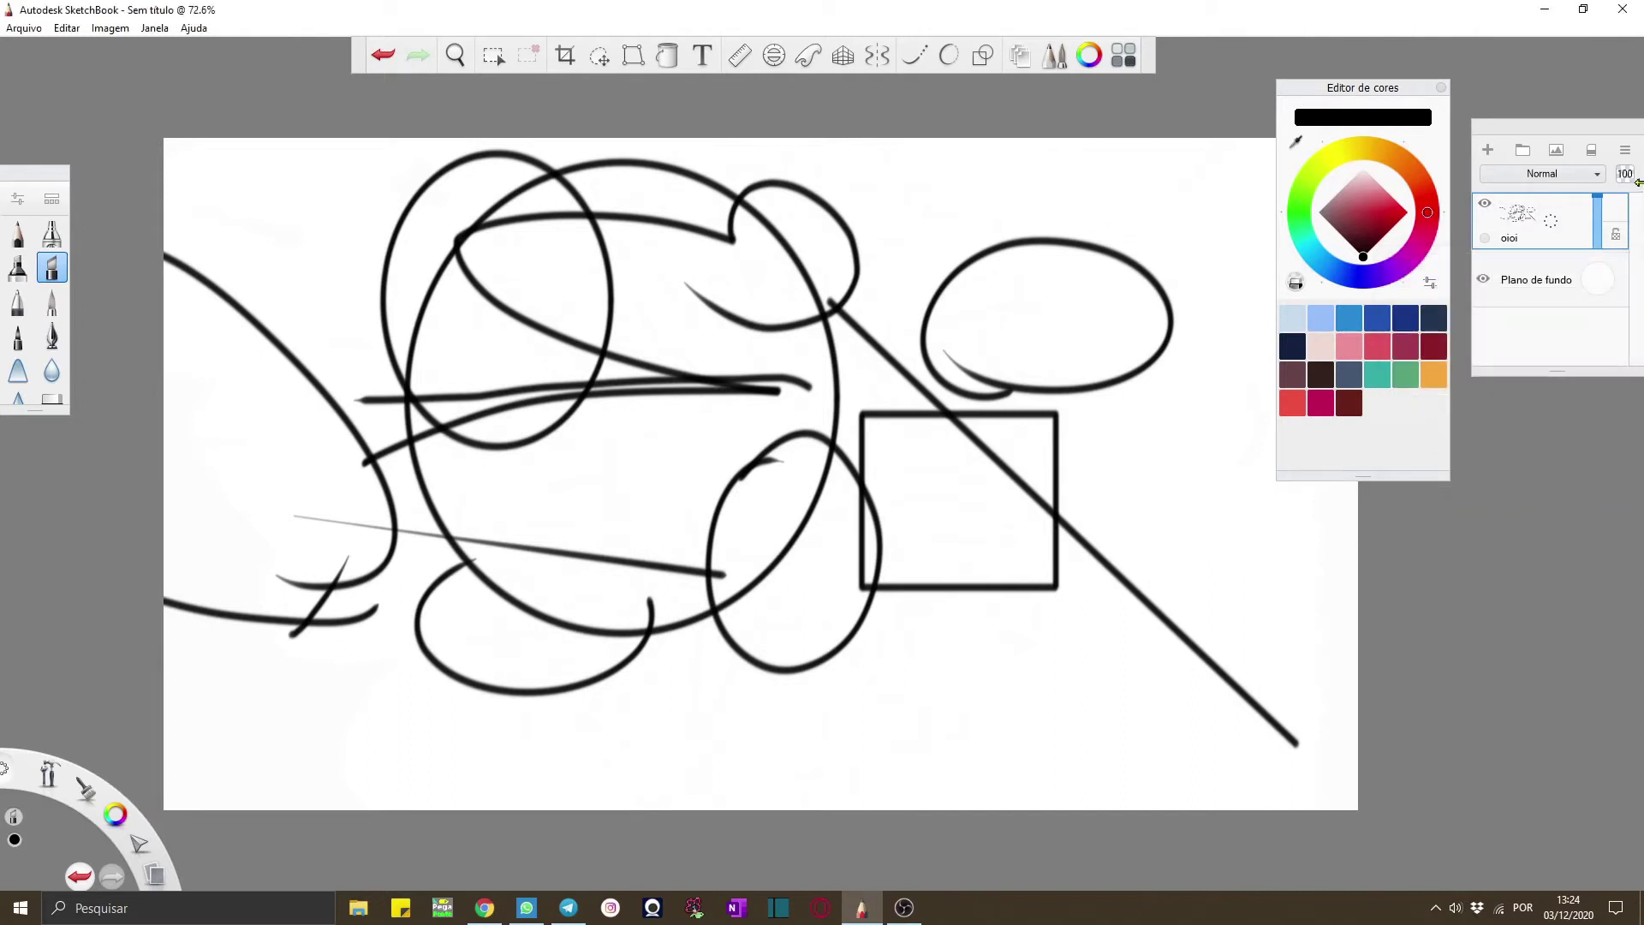
Hide the oioi layer and show it again
{"action": "left_click", "coordinate": [1539, 225]}
{"action": "left_click", "coordinate": [1567, 206]}
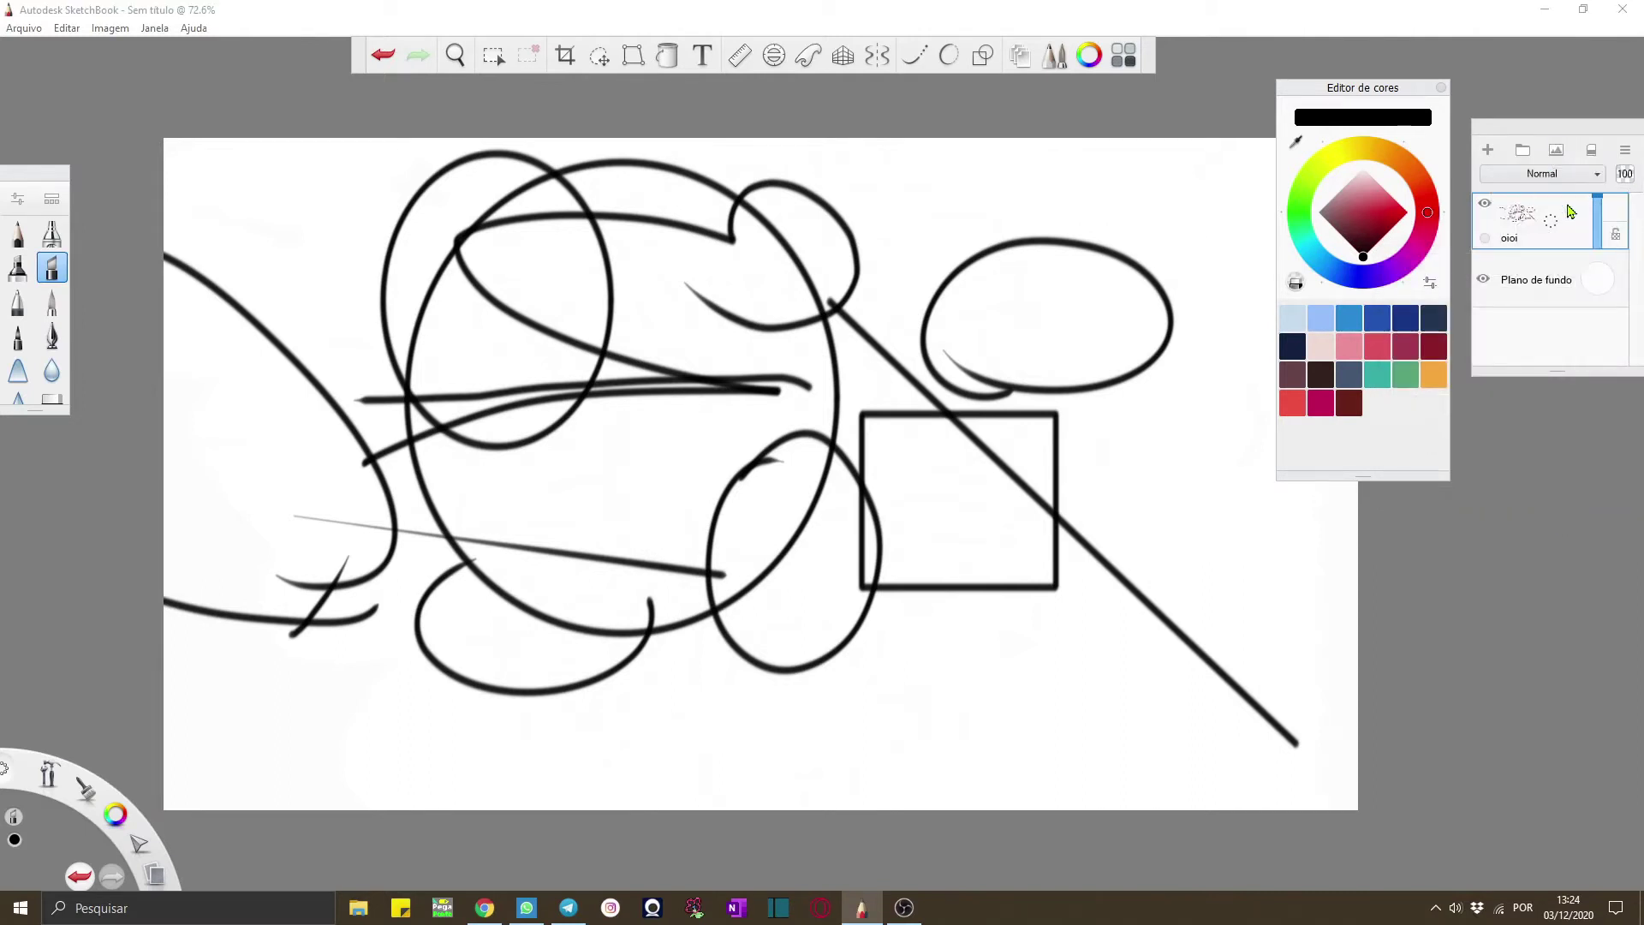
{"action": "left_click", "coordinate": [1518, 203]}
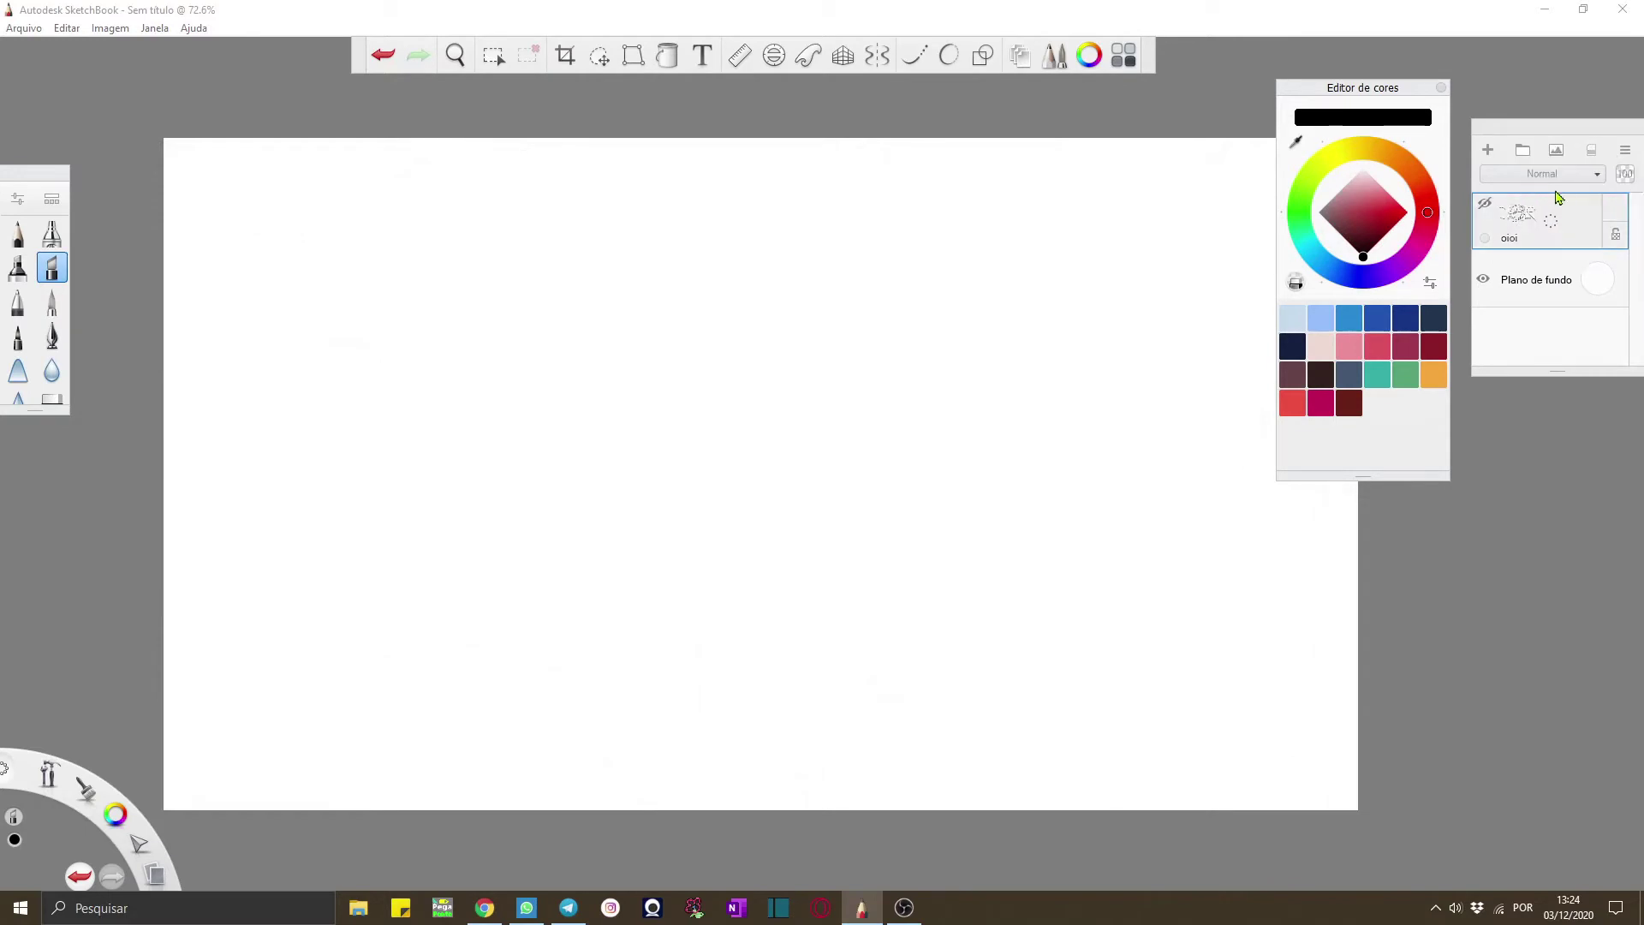
{"action": "left_click", "coordinate": [1484, 203]}
Add a layer above oioi, merge it with the layer below and undo the merge
{"action": "left_click", "coordinate": [1519, 214]}
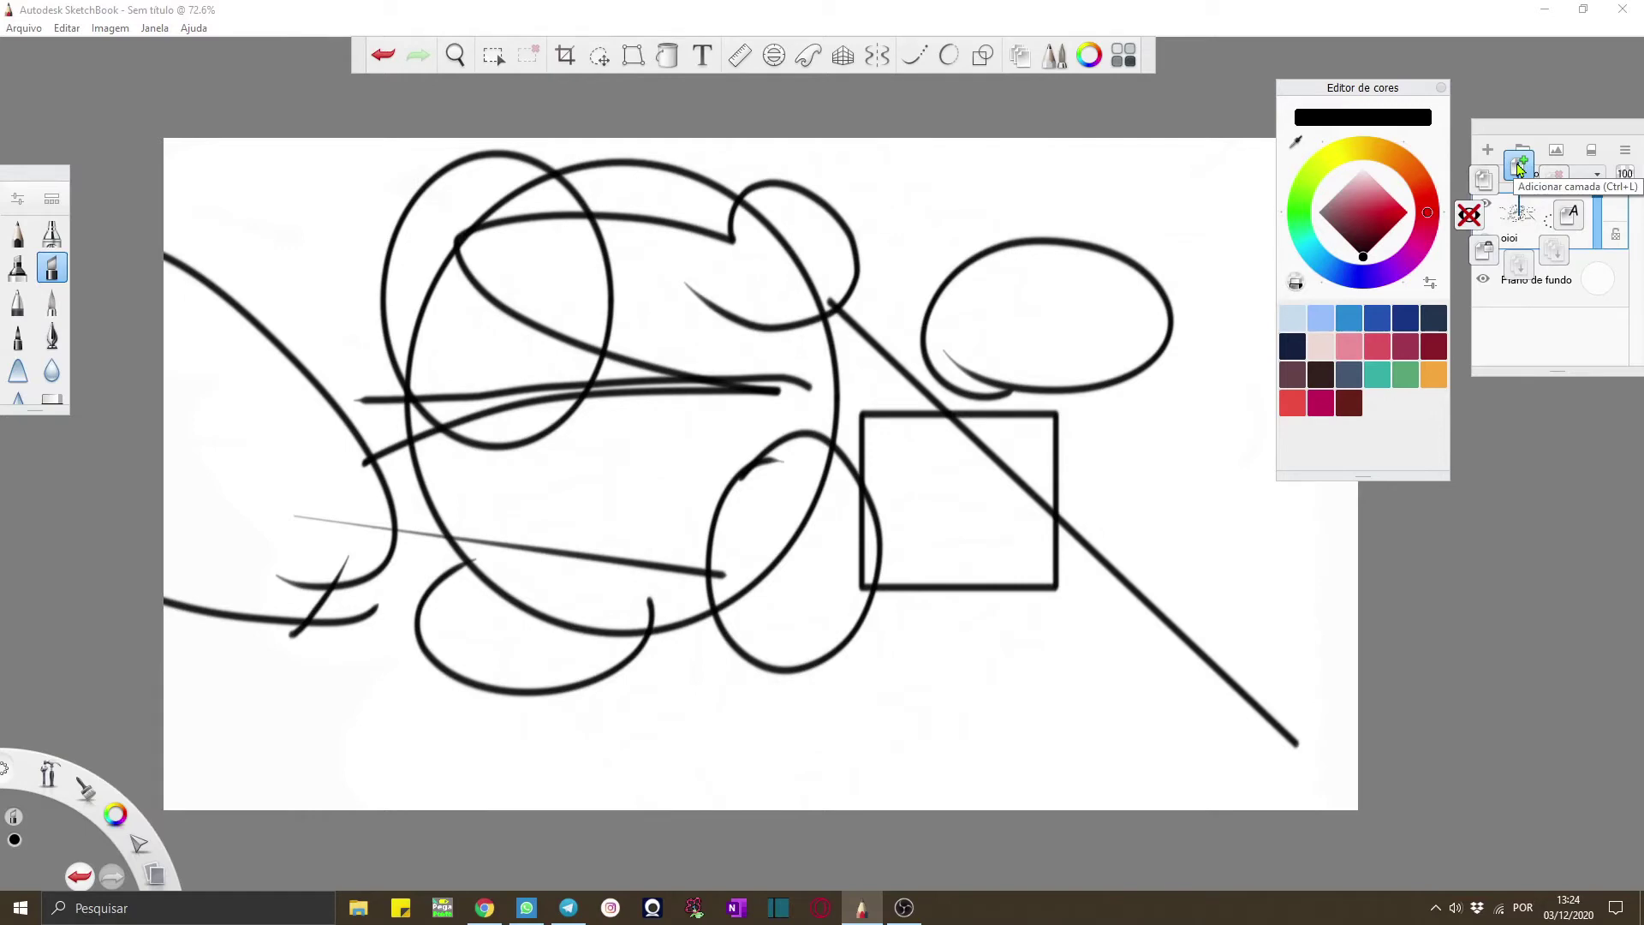
{"action": "left_click", "coordinate": [1518, 167]}
{"action": "left_click", "coordinate": [1554, 227]}
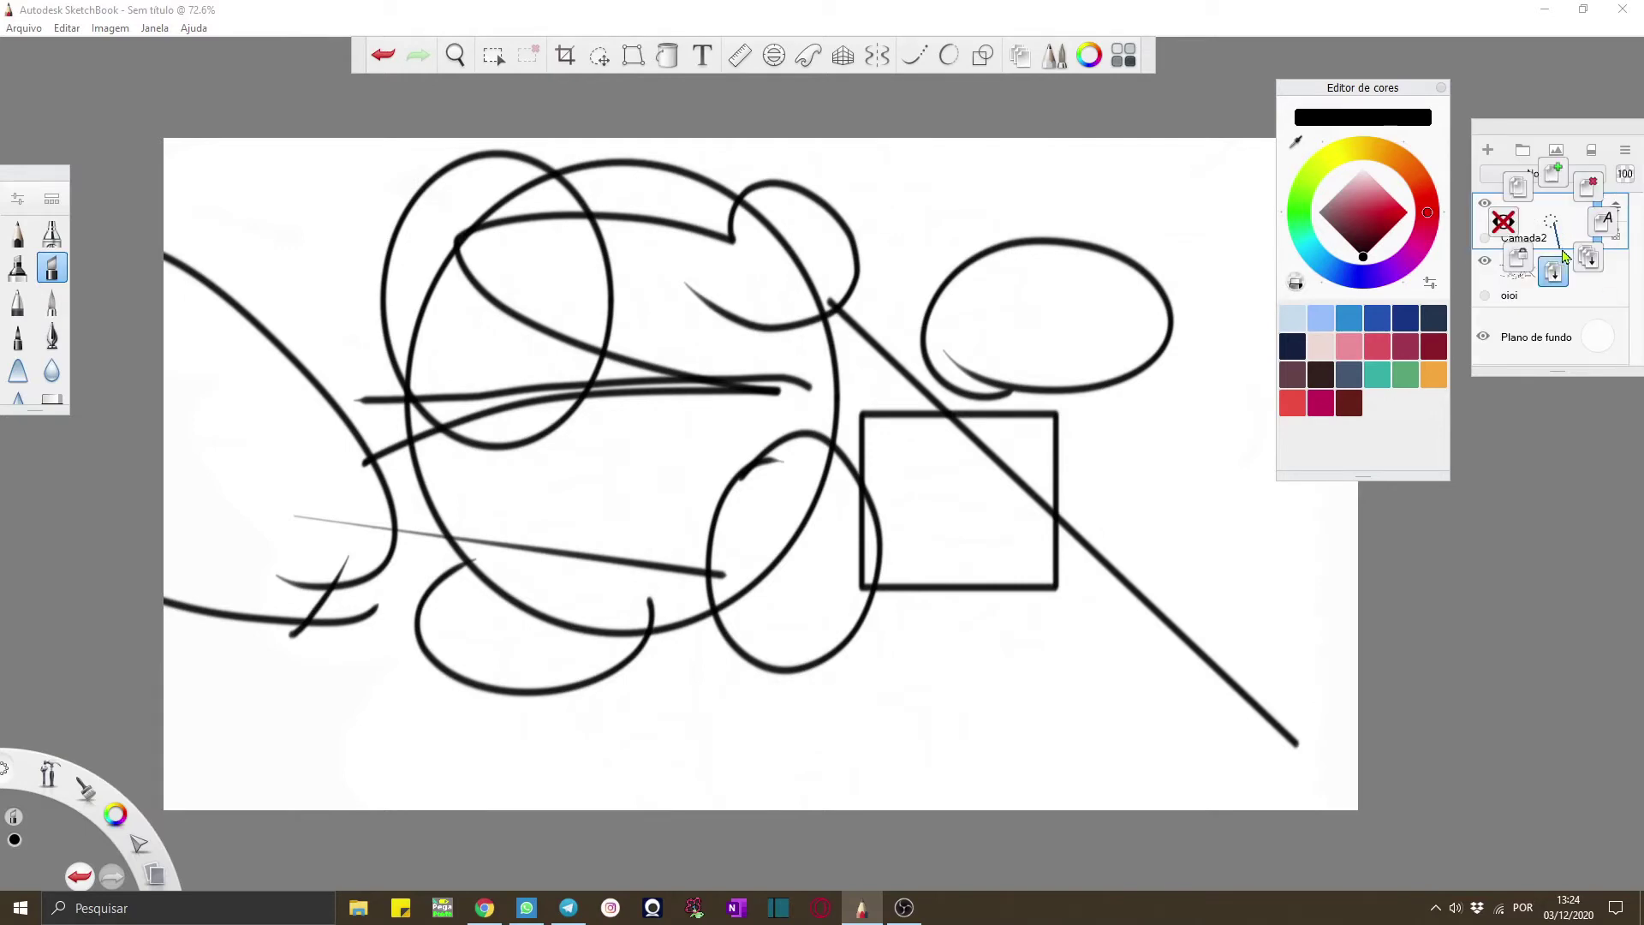
{"action": "left_click", "coordinate": [1591, 253]}
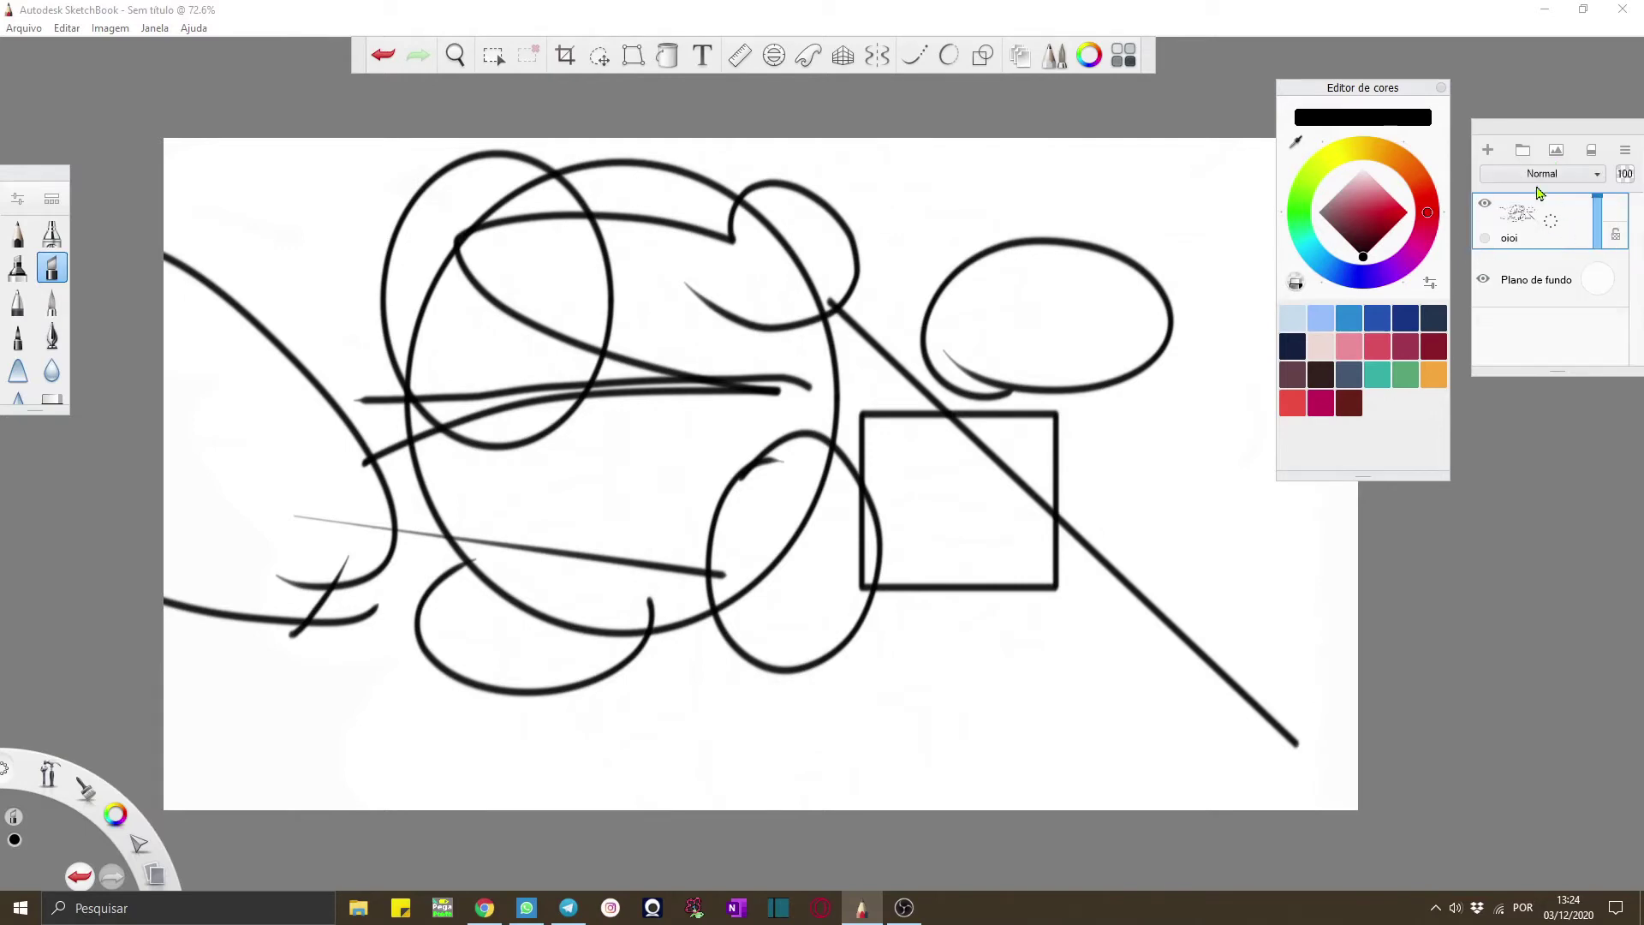
{"action": "key", "text": "ctrl+z"}
Add another layer at the top of the stack and paint thick red marker strokes on it
{"action": "left_click", "coordinate": [1482, 149]}
{"action": "left_click", "coordinate": [1403, 208]}
{"action": "left_click_drag", "start_coordinate": [1069, 306], "coordinate": [1085, 286]}
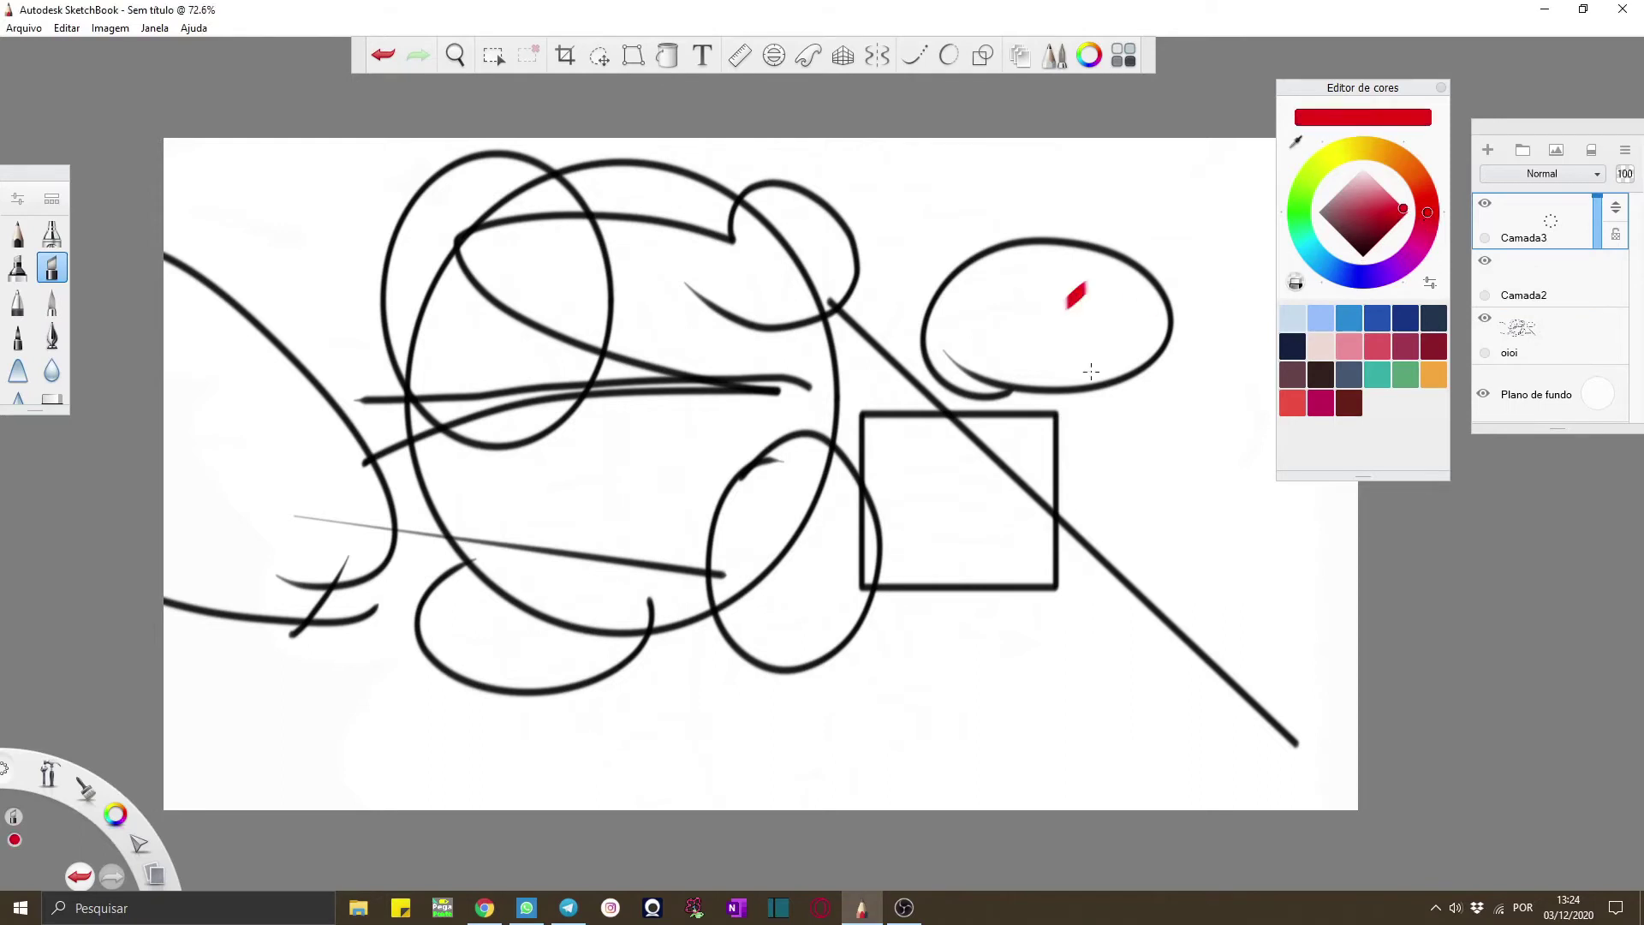
{"action": "left_click_drag", "start_coordinate": [1091, 371], "coordinate": [1199, 365]}
Paint dark brown marker strokes on the Camada2 layer over the oval
{"action": "left_click", "coordinate": [1550, 291]}
{"action": "left_click", "coordinate": [1370, 249]}
{"action": "mouse_move", "coordinate": [1097, 283]}
{"action": "left_mouse_down"}
{"action": "mouse_move", "coordinate": [1131, 304]}
{"action": "mouse_move", "coordinate": [1199, 377]}
{"action": "left_mouse_up"}
{"action": "left_click_drag", "start_coordinate": [1274, 272], "coordinate": [1243, 334]}
Merge the Camada3 layer with the red strokes into the Camada2 layer below
{"action": "left_click", "coordinate": [1542, 224]}
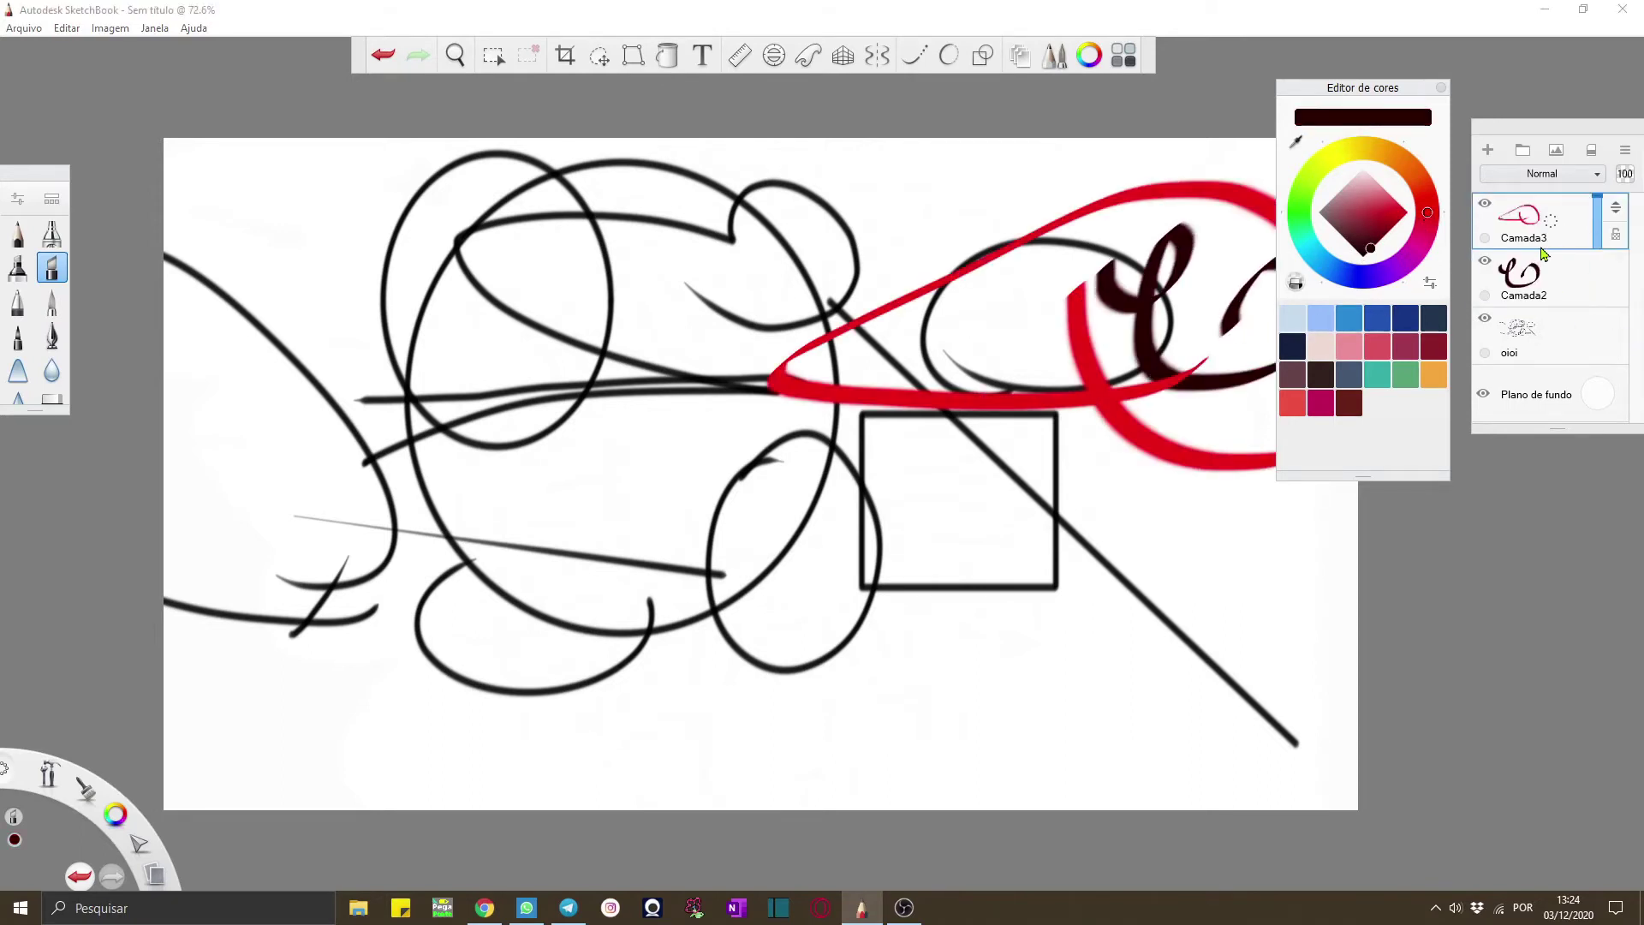
{"action": "left_click", "coordinate": [1525, 204]}
{"action": "left_click", "coordinate": [1526, 249]}
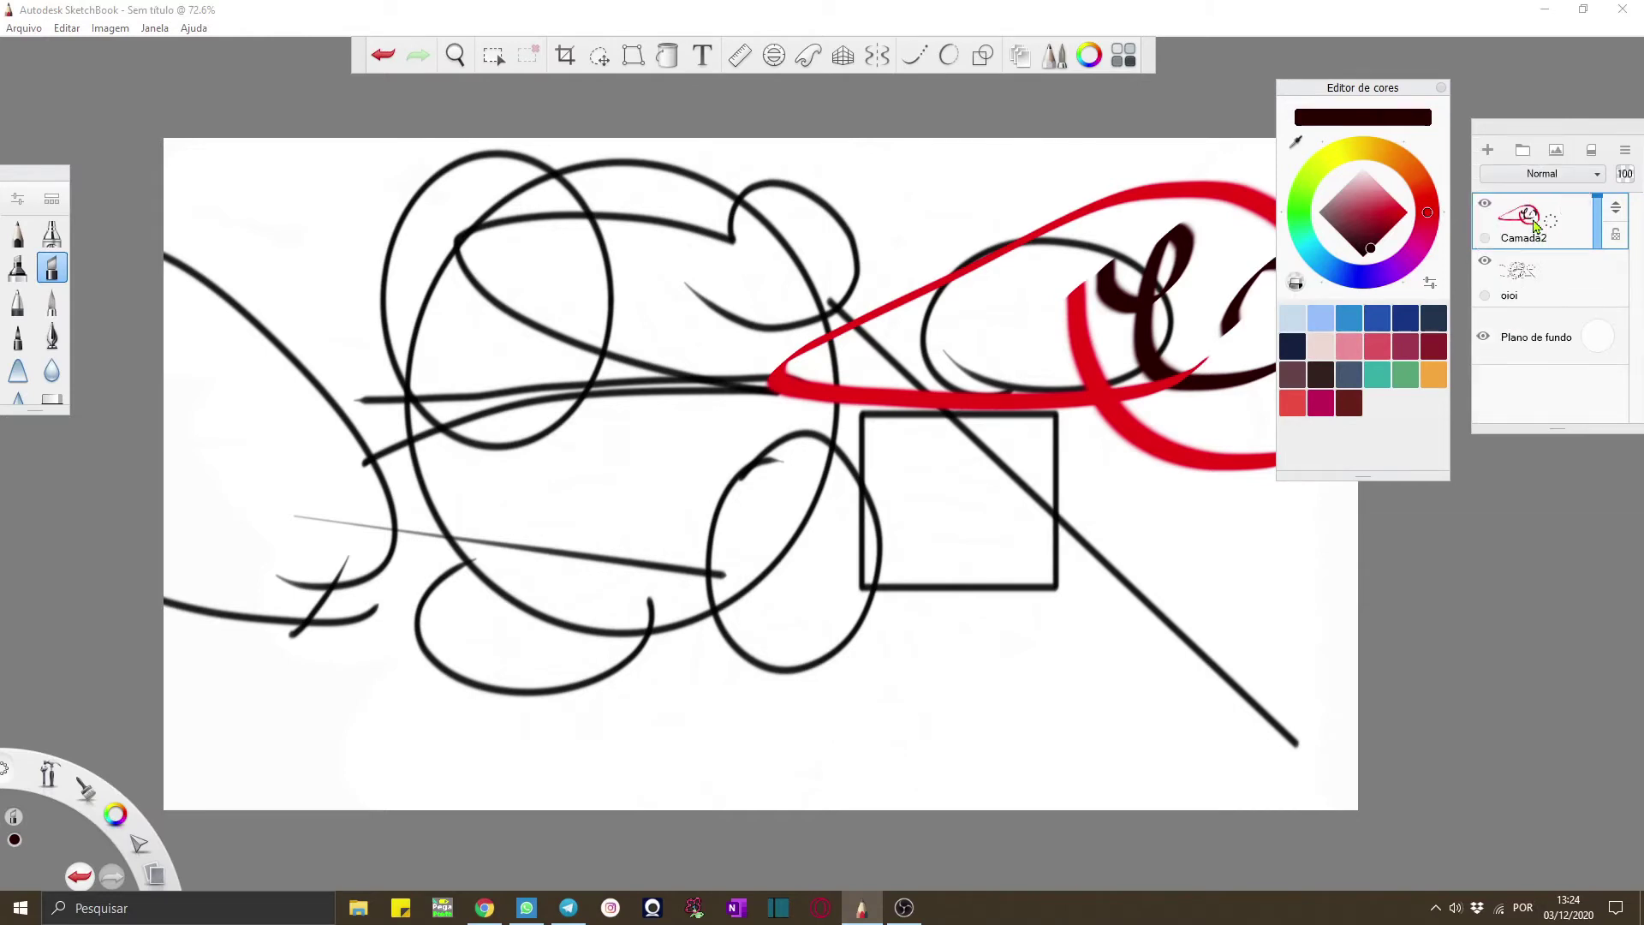
Add a new top layer and paint a light pink curve alongside the red stroke
{"action": "left_click", "coordinate": [1488, 151]}
{"action": "left_click_drag", "start_coordinate": [1384, 247], "coordinate": [1376, 181]}
{"action": "left_click_drag", "start_coordinate": [1017, 310], "coordinate": [1253, 519]}
Merge all the drawing layers into oioi and add an empty layer above it
{"action": "left_click", "coordinate": [1553, 223]}
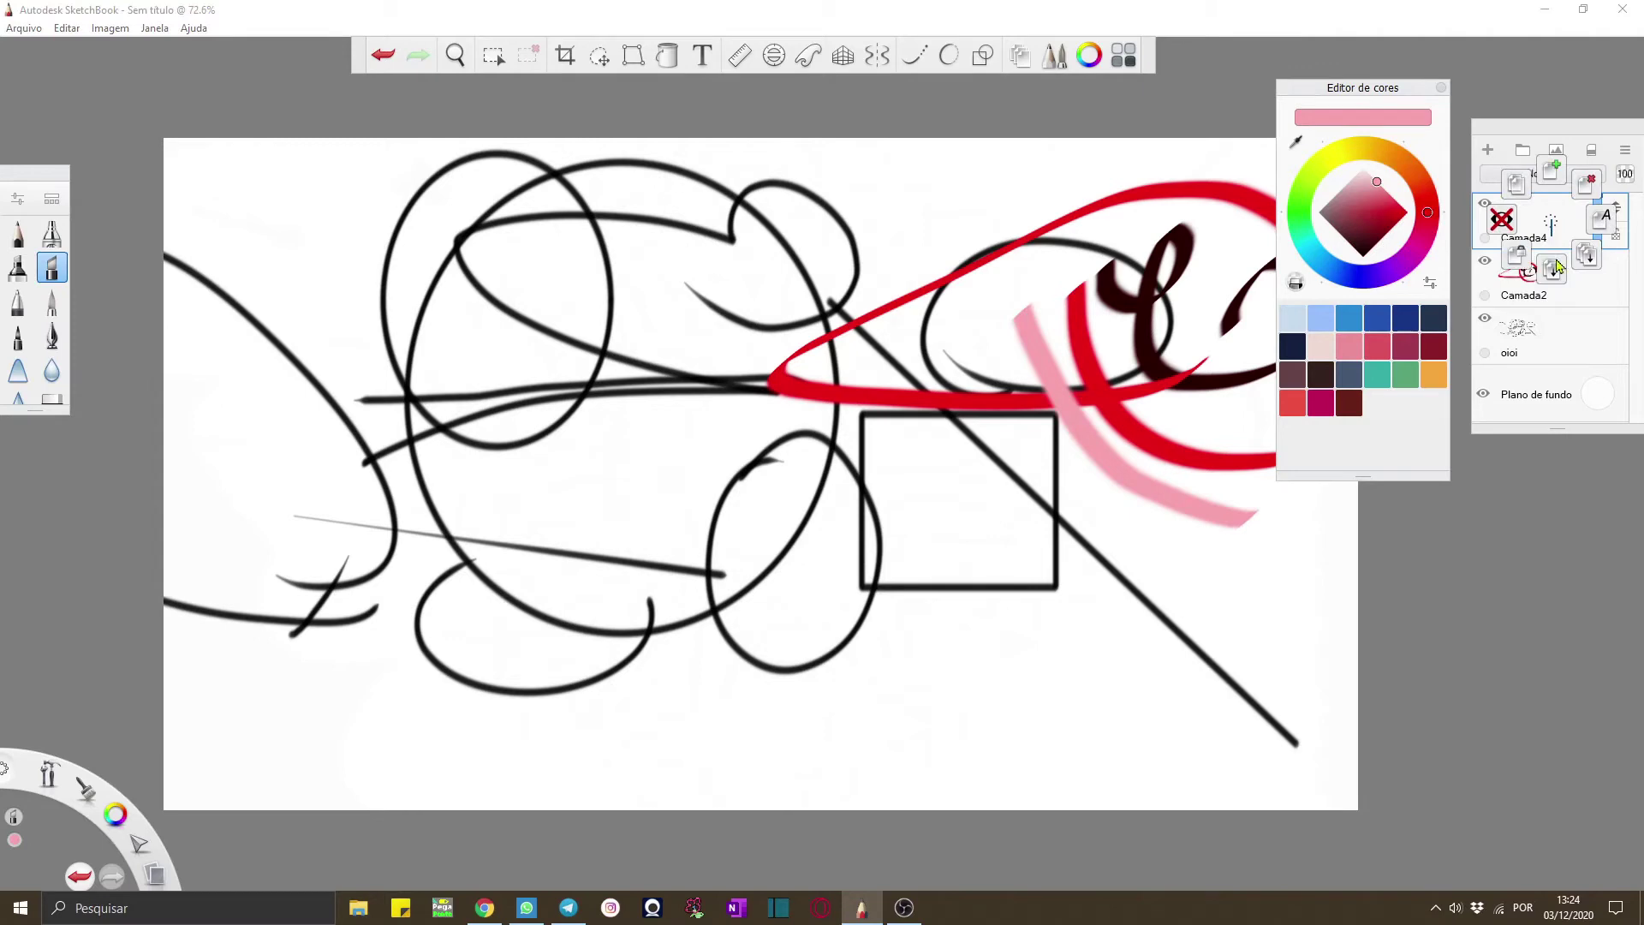
{"action": "left_click", "coordinate": [1501, 235]}
{"action": "left_click", "coordinate": [1488, 150]}
Lock the oioi layer and unlock it again
{"action": "left_click", "coordinate": [1532, 272]}
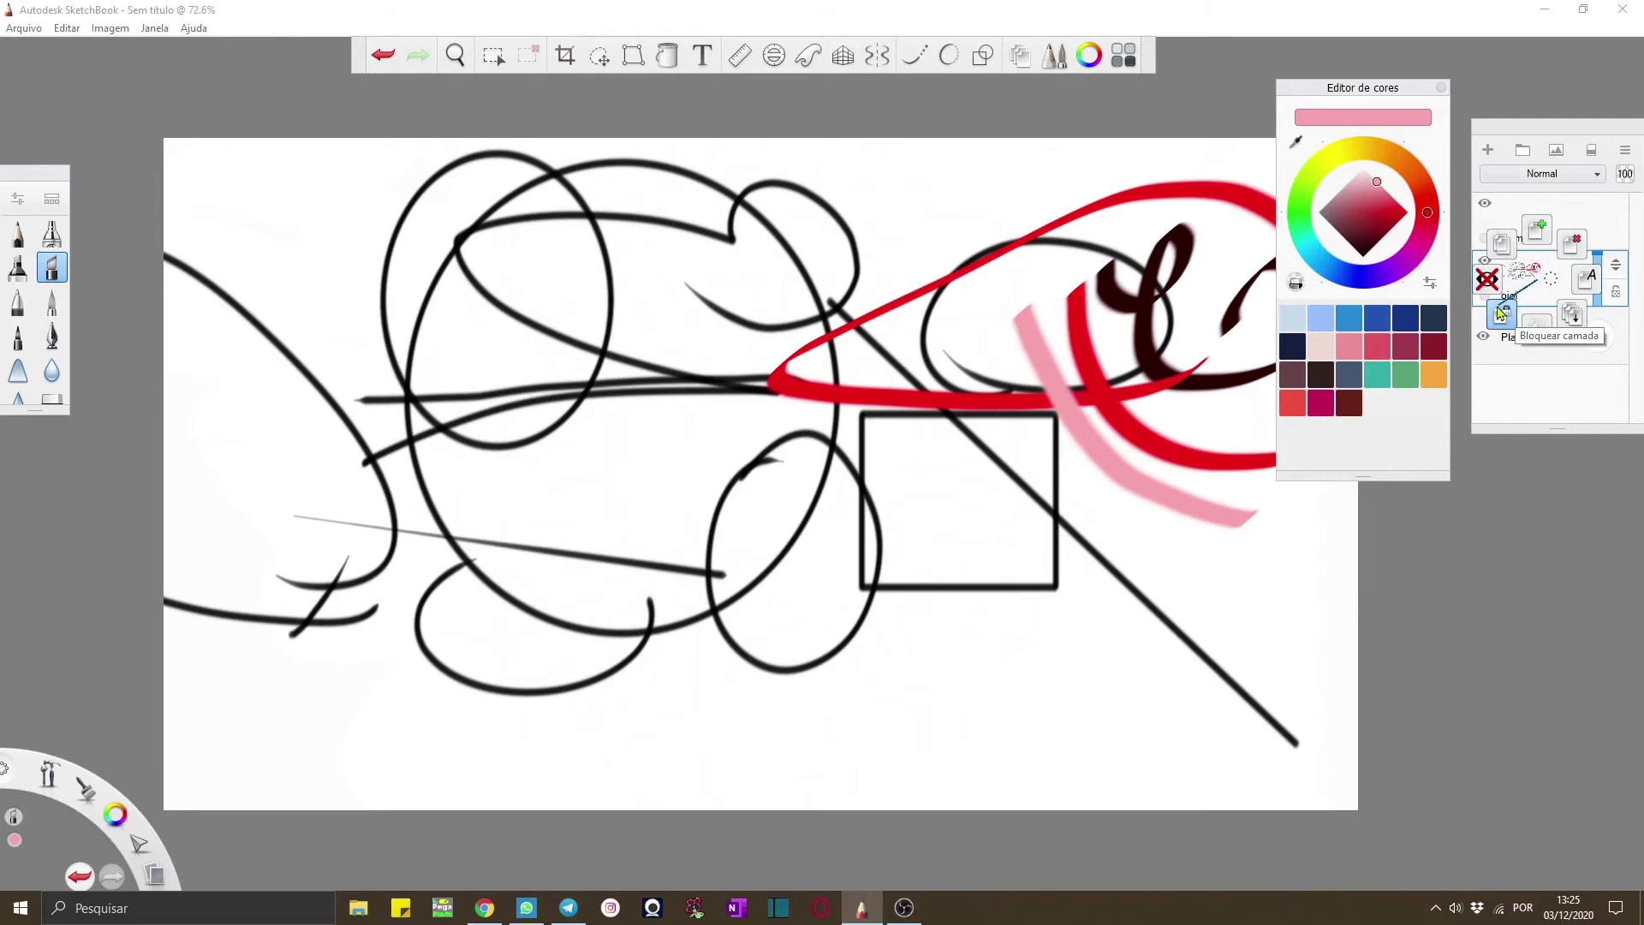
{"action": "left_click", "coordinate": [1502, 326]}
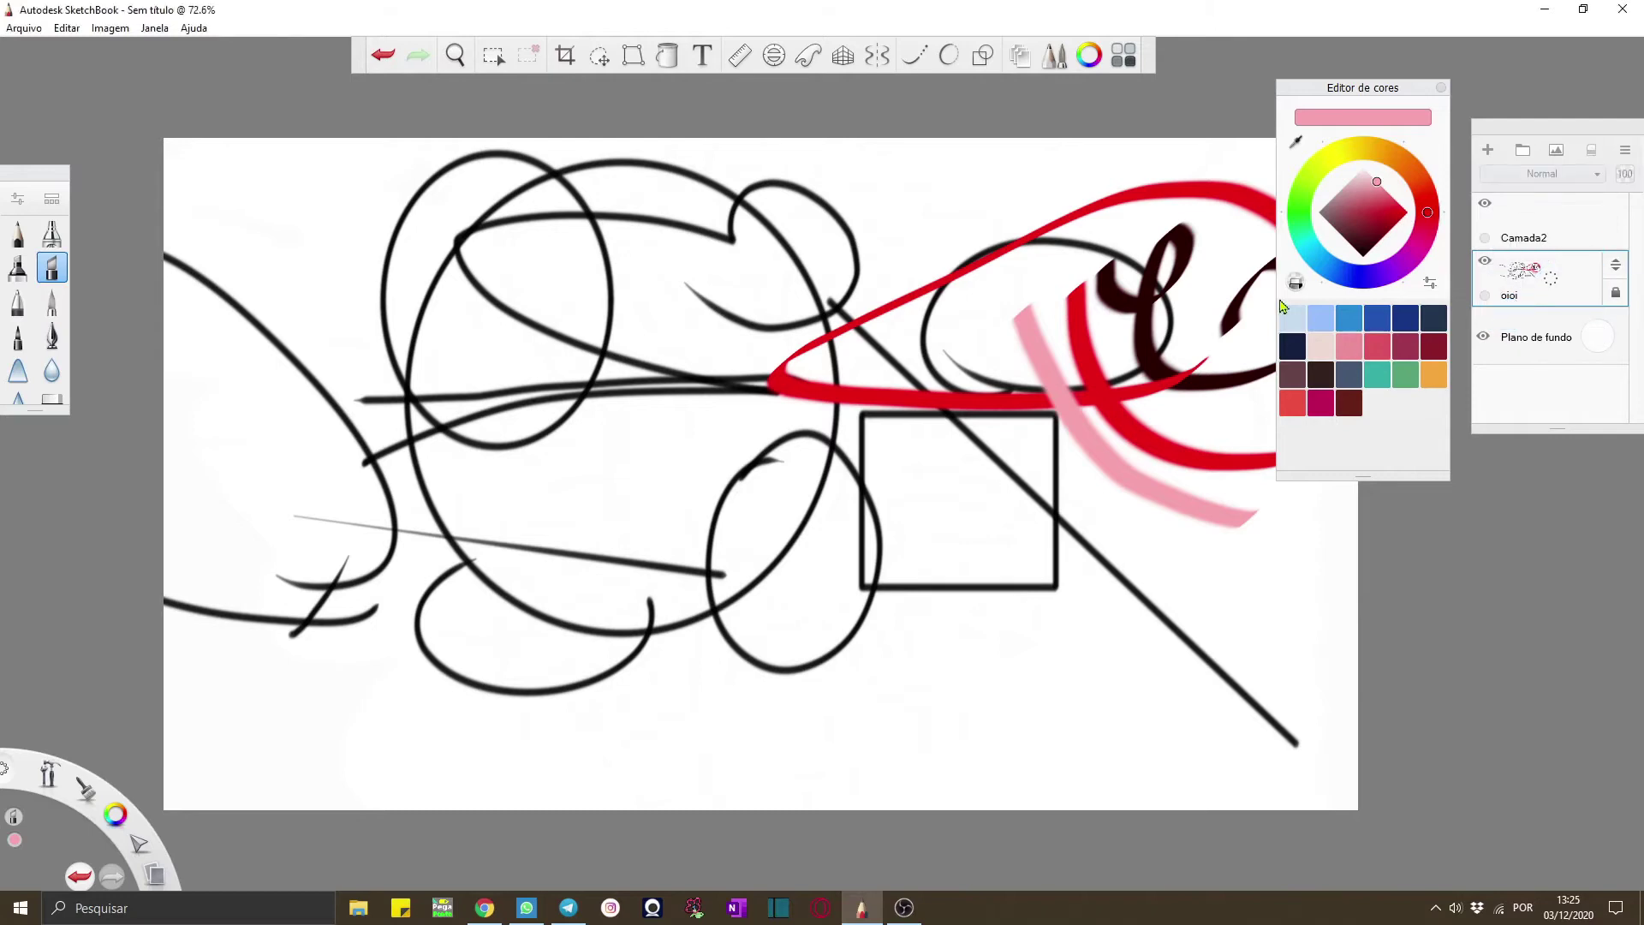
{"action": "left_click", "coordinate": [1541, 268]}
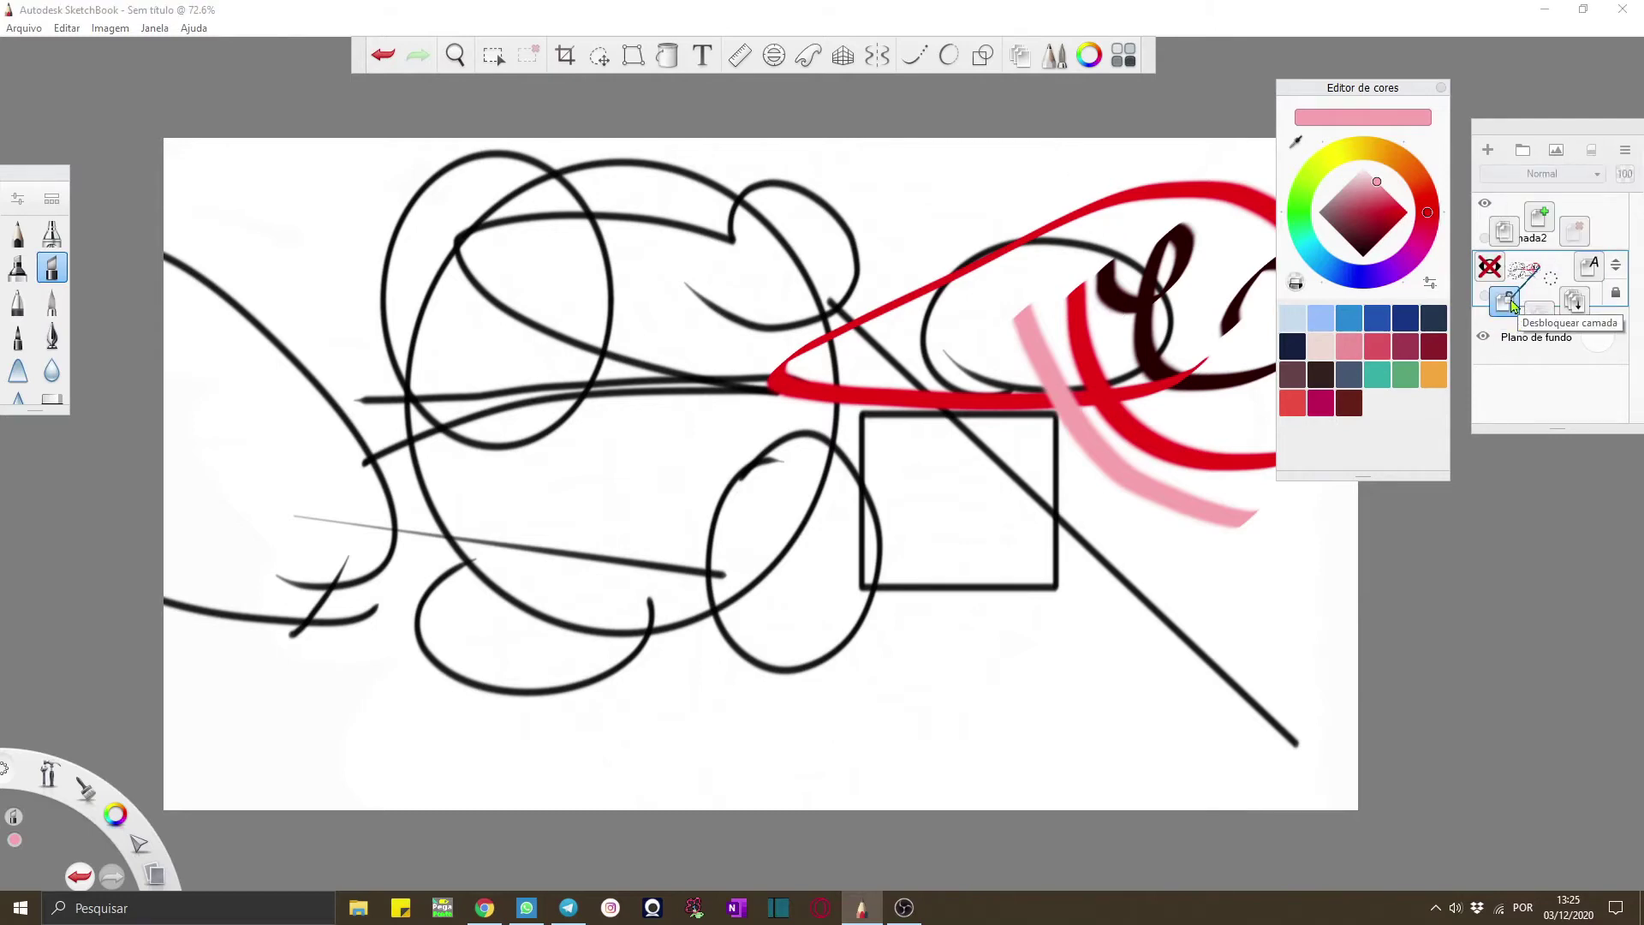
{"action": "left_click", "coordinate": [1516, 326]}
Delete the oioi layer and duplicate the empty Camada2 layer
{"action": "left_click", "coordinate": [1532, 269]}
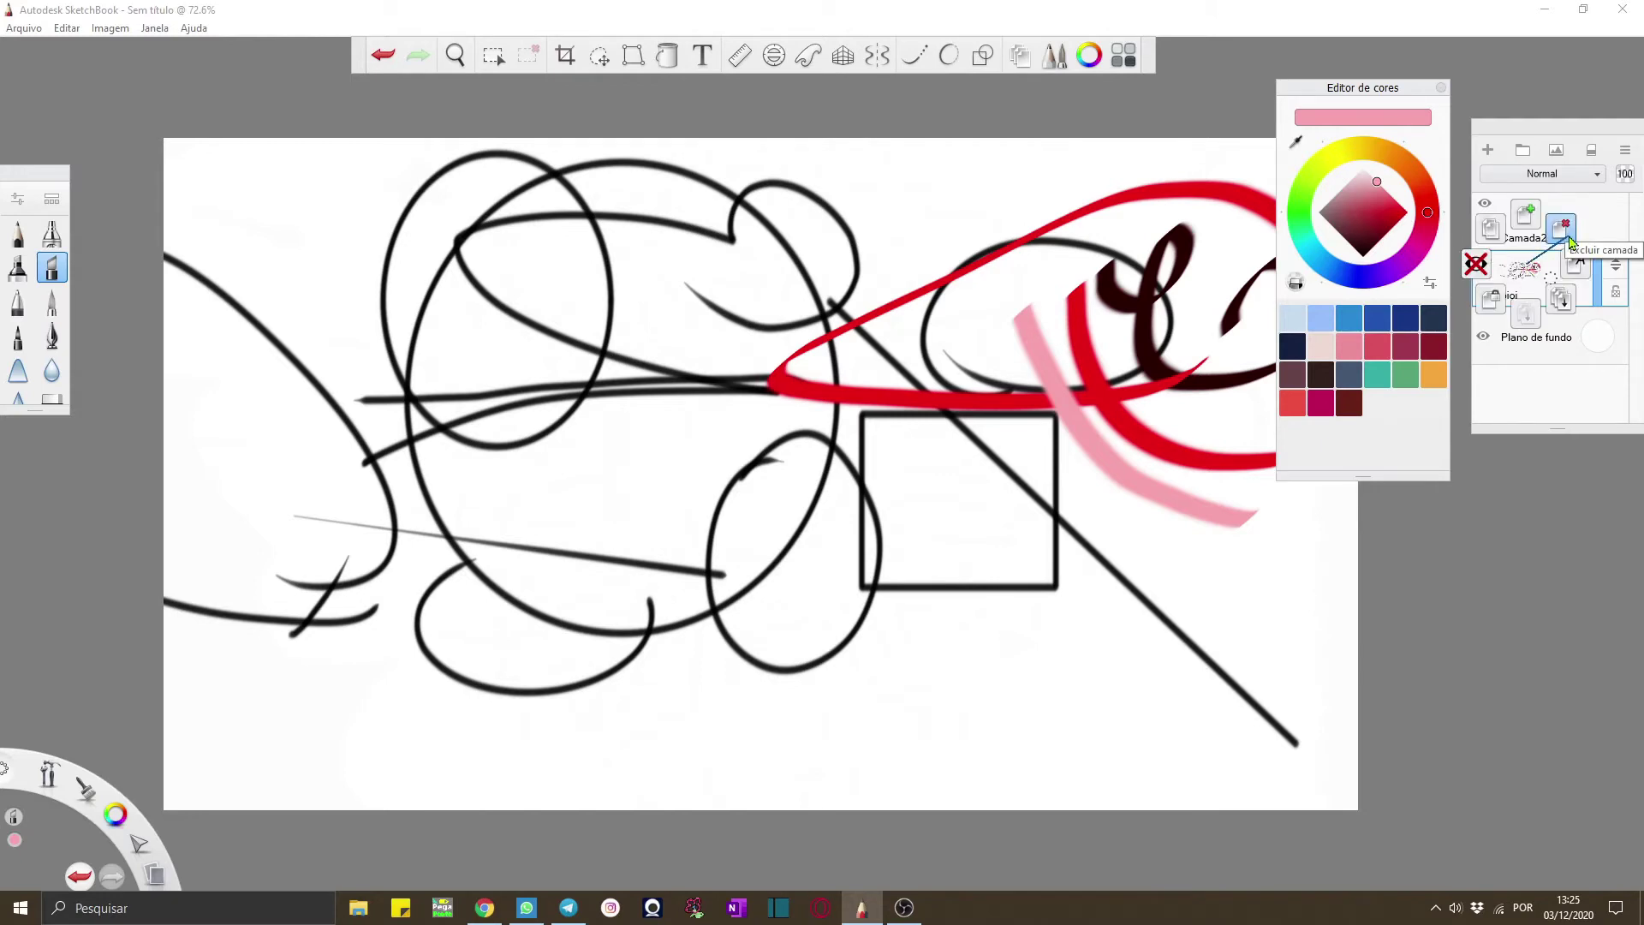
{"action": "left_click", "coordinate": [1556, 243]}
{"action": "left_click", "coordinate": [1544, 237]}
{"action": "left_click", "coordinate": [1509, 196]}
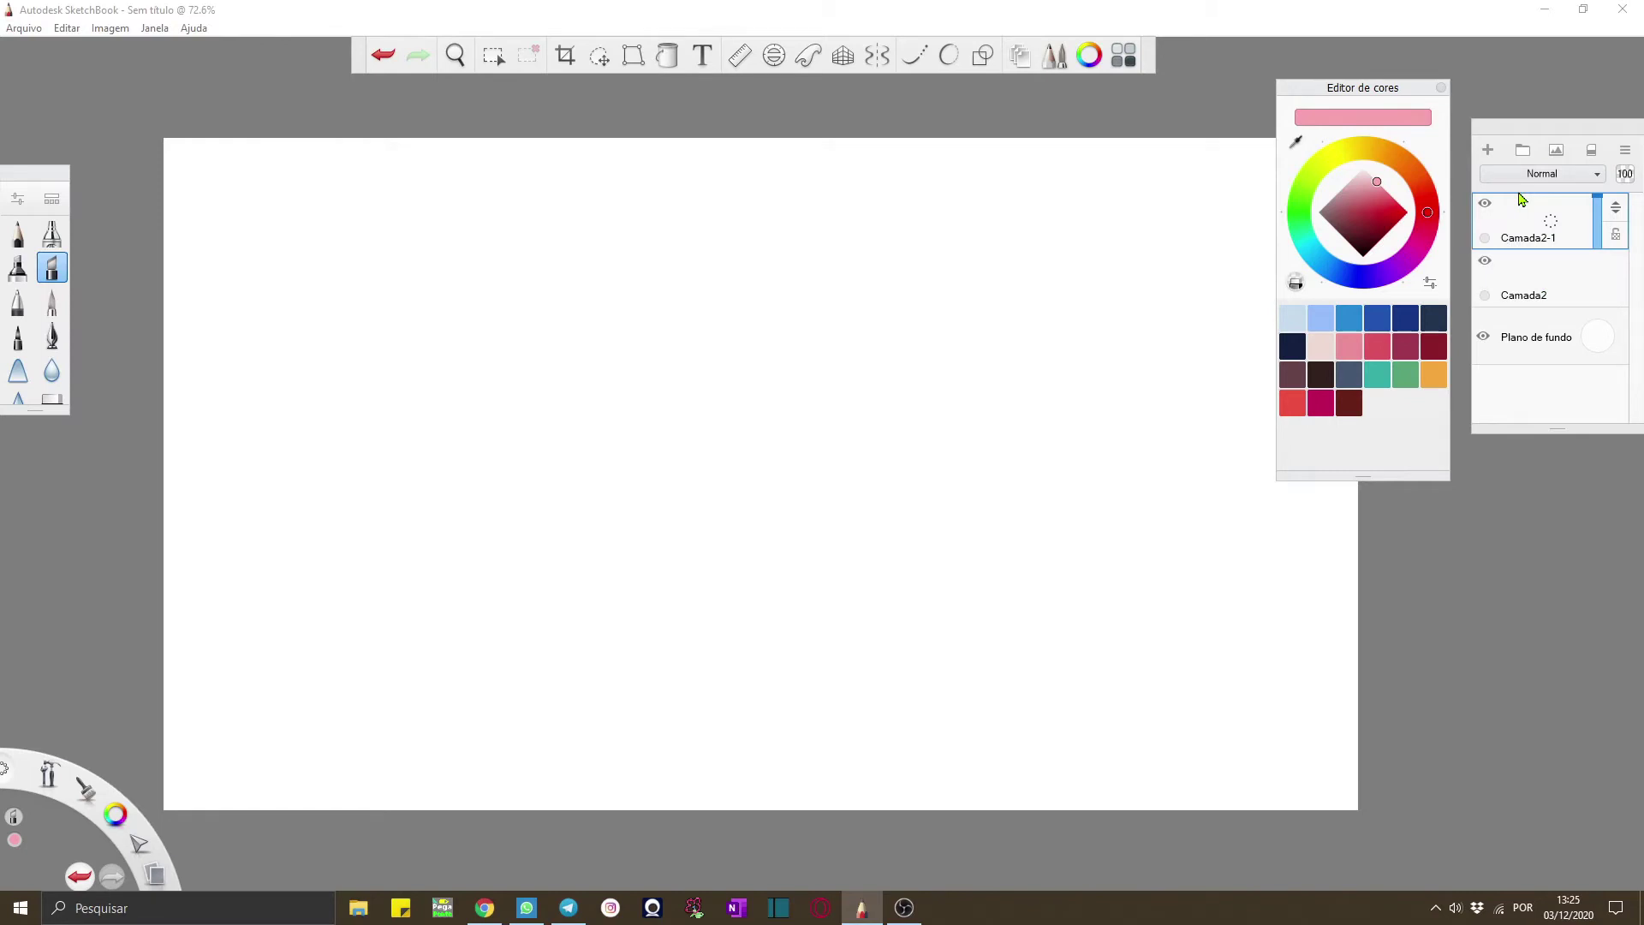
Paint a short horizontal pink stroke on the Camada2 layer and duplicate that layer
{"action": "left_click_drag", "start_coordinate": [849, 334], "coordinate": [1081, 315]}
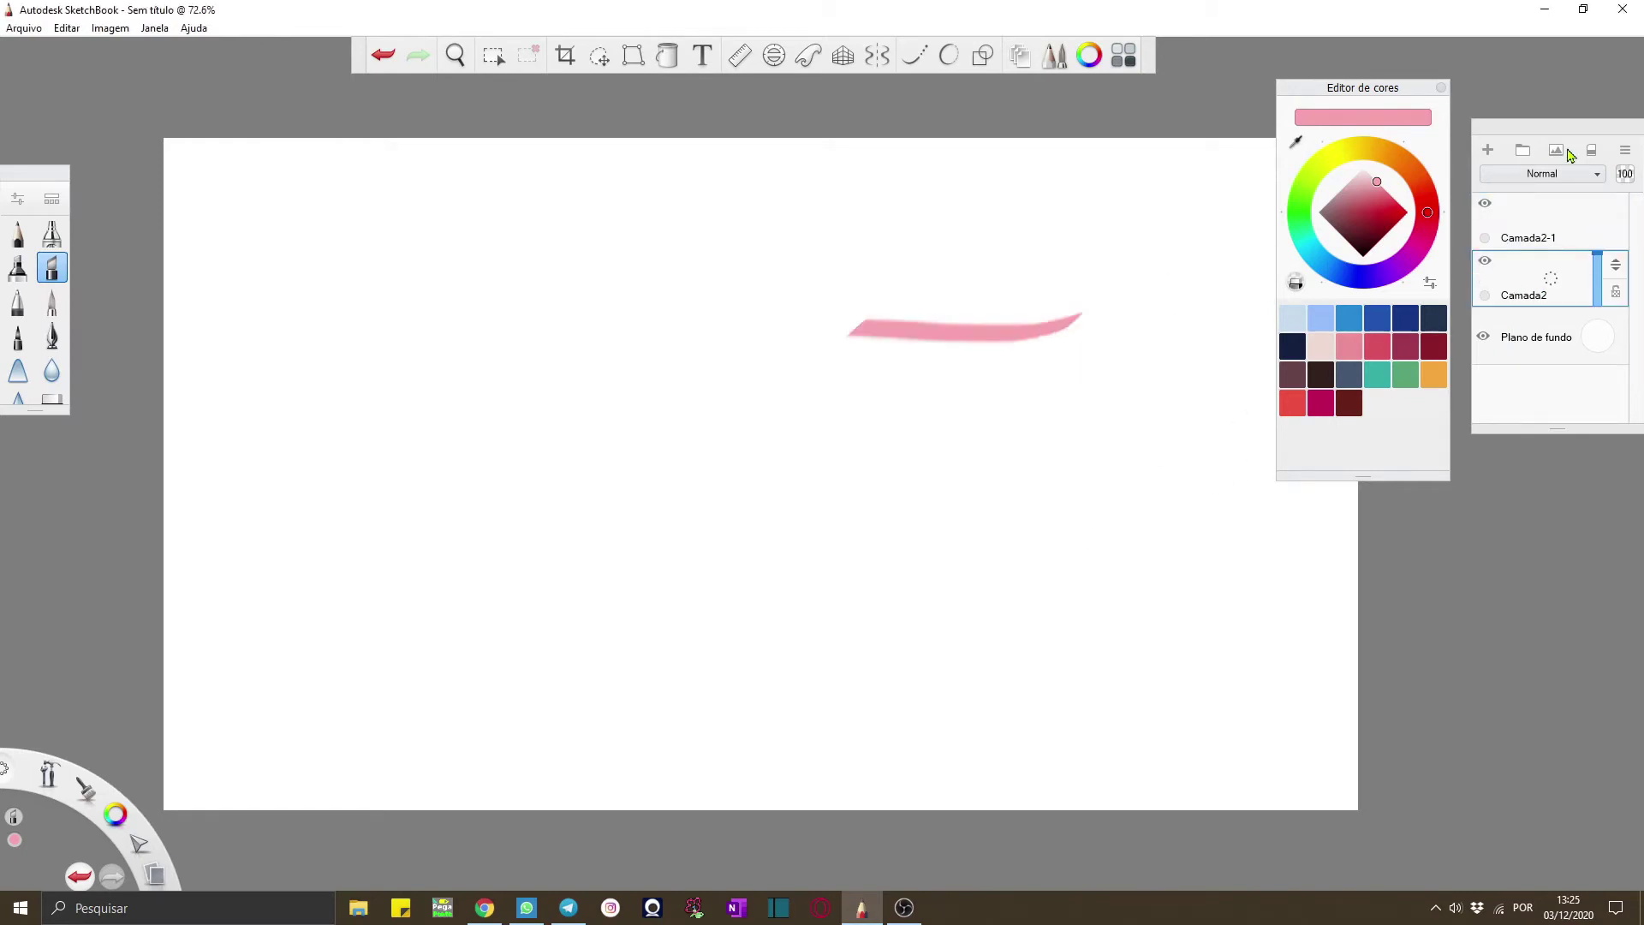
{"action": "left_click", "coordinate": [1520, 274]}
{"action": "left_click", "coordinate": [1508, 257]}
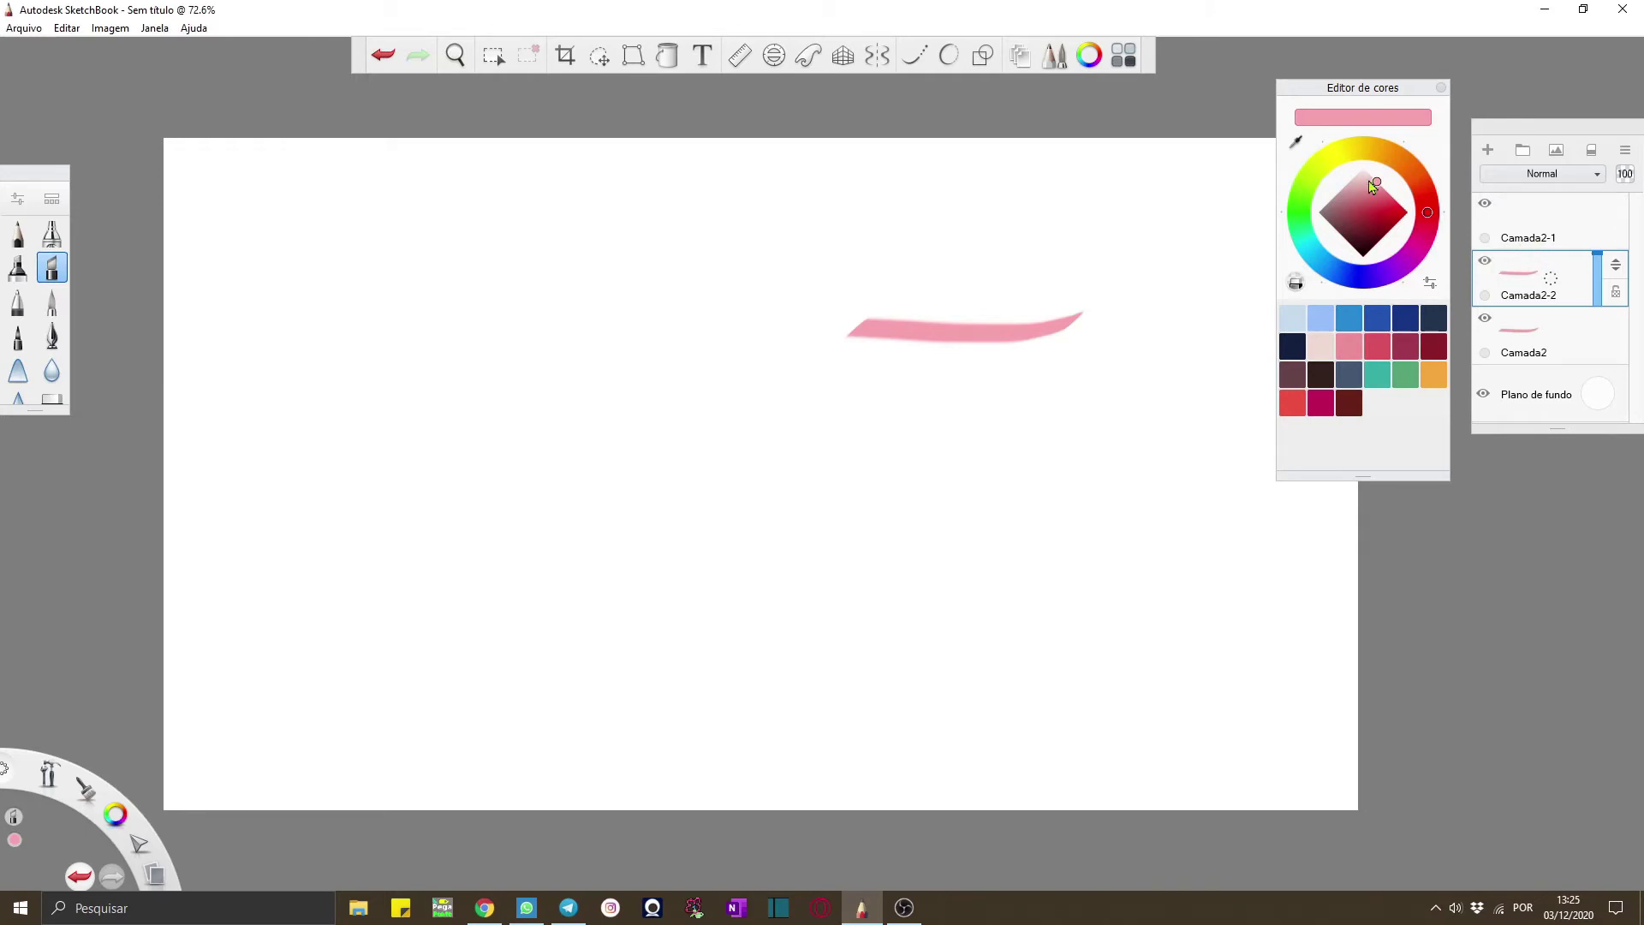
Hide the brush palette and show it again
{"action": "left_click", "coordinate": [1056, 57]}
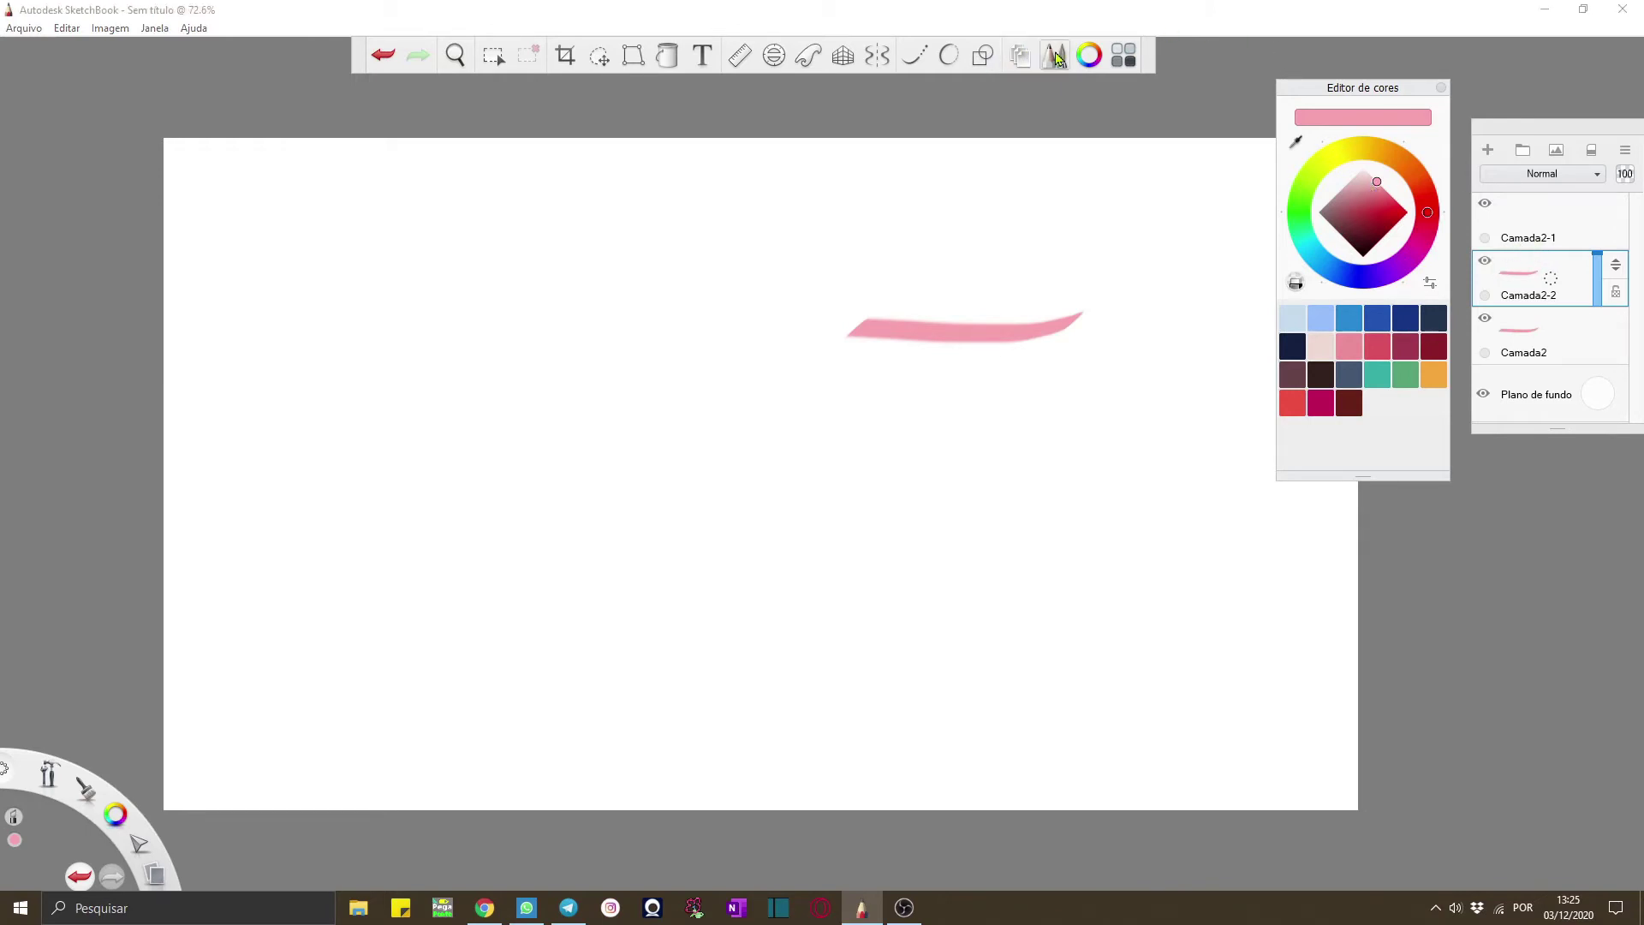
{"action": "left_click", "coordinate": [1056, 57]}
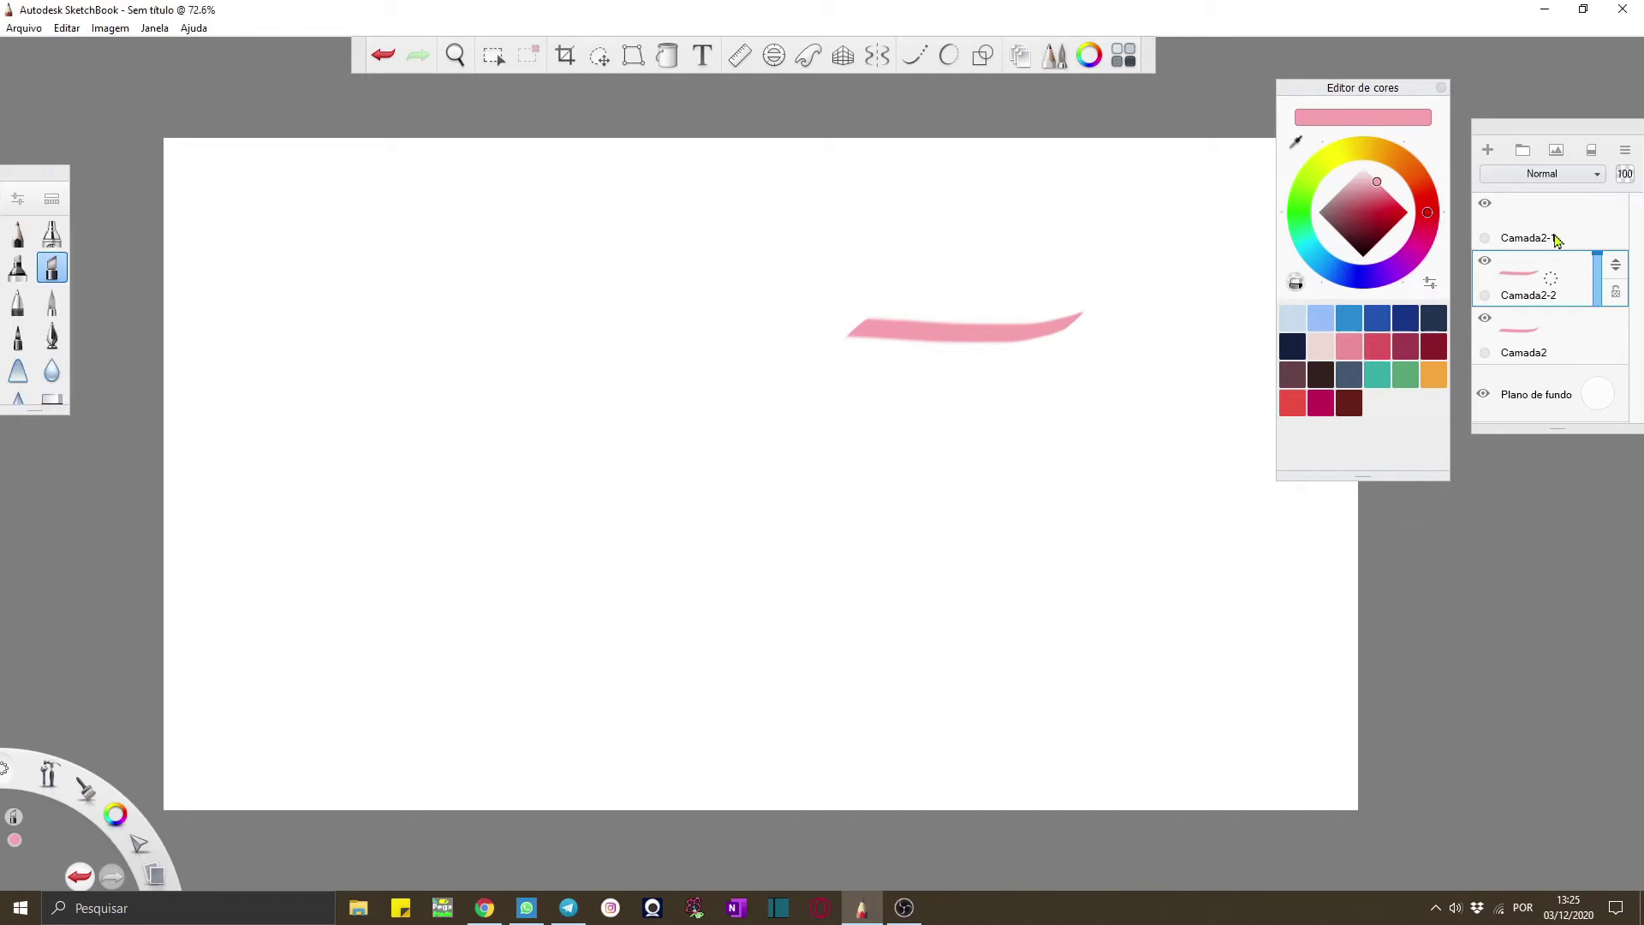
Give the Camada2-1 layer a crimson colour label, move it below Camada2 and return it to the top of the stack
{"action": "left_click", "coordinate": [1599, 246]}
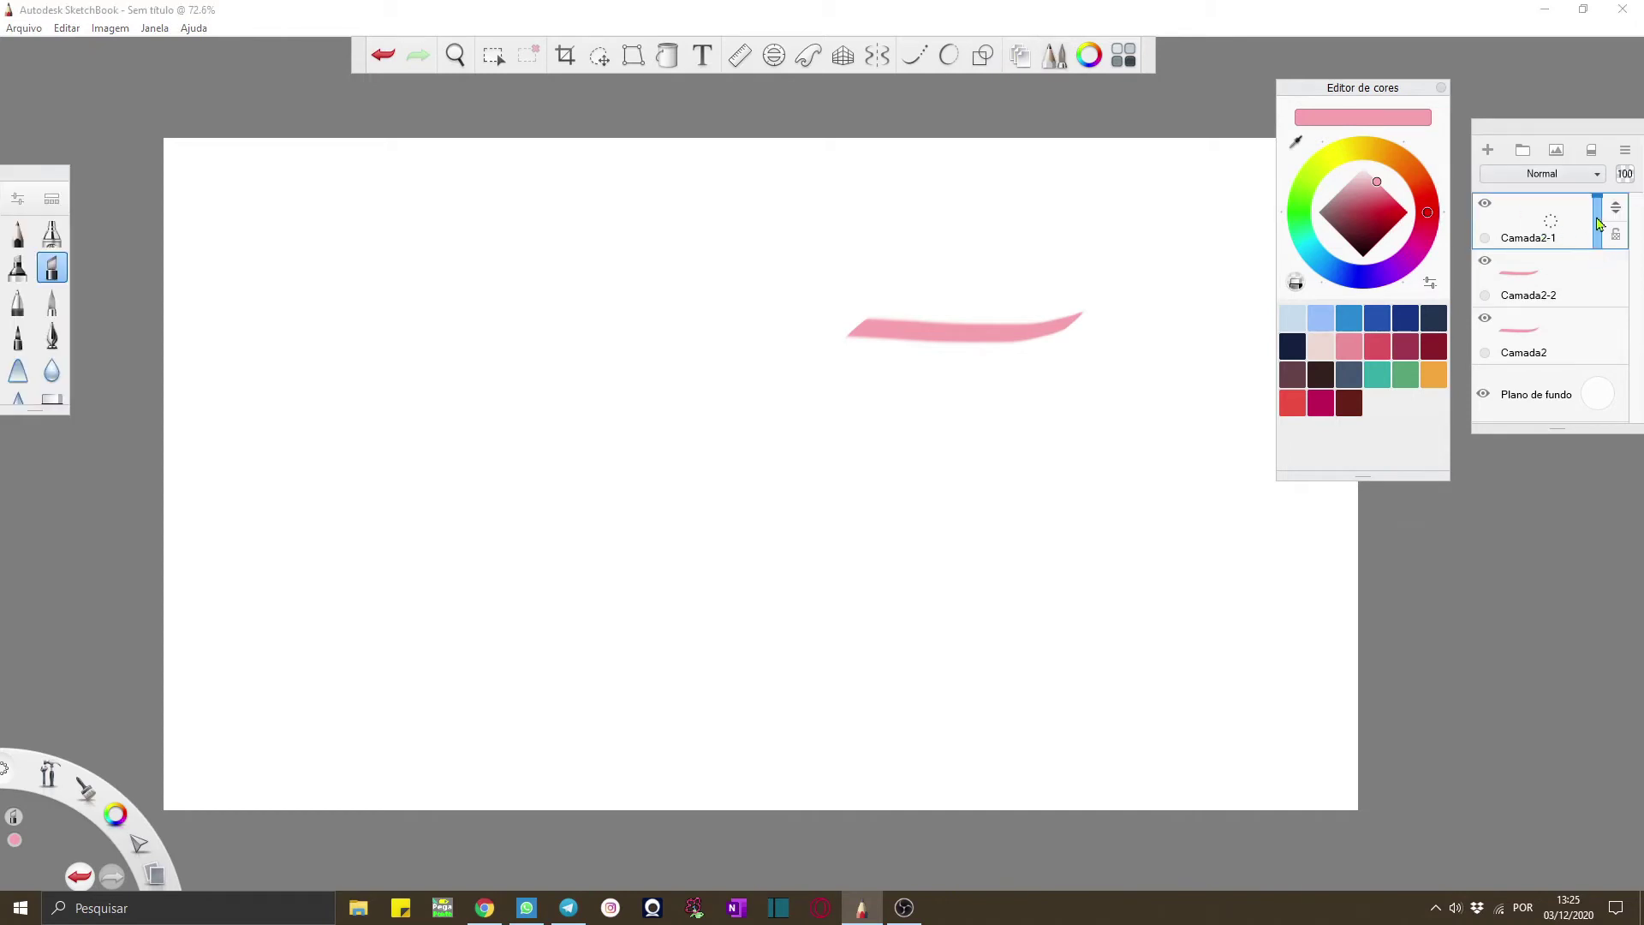
{"action": "left_click_drag", "start_coordinate": [1598, 223], "coordinate": [1598, 205]}
{"action": "mouse_move", "coordinate": [1598, 214]}
{"action": "left_mouse_down"}
{"action": "mouse_move", "coordinate": [1609, 240]}
{"action": "mouse_move", "coordinate": [1598, 195]}
{"action": "left_mouse_up"}
{"action": "left_click_drag", "start_coordinate": [1488, 242], "coordinate": [1635, 389]}
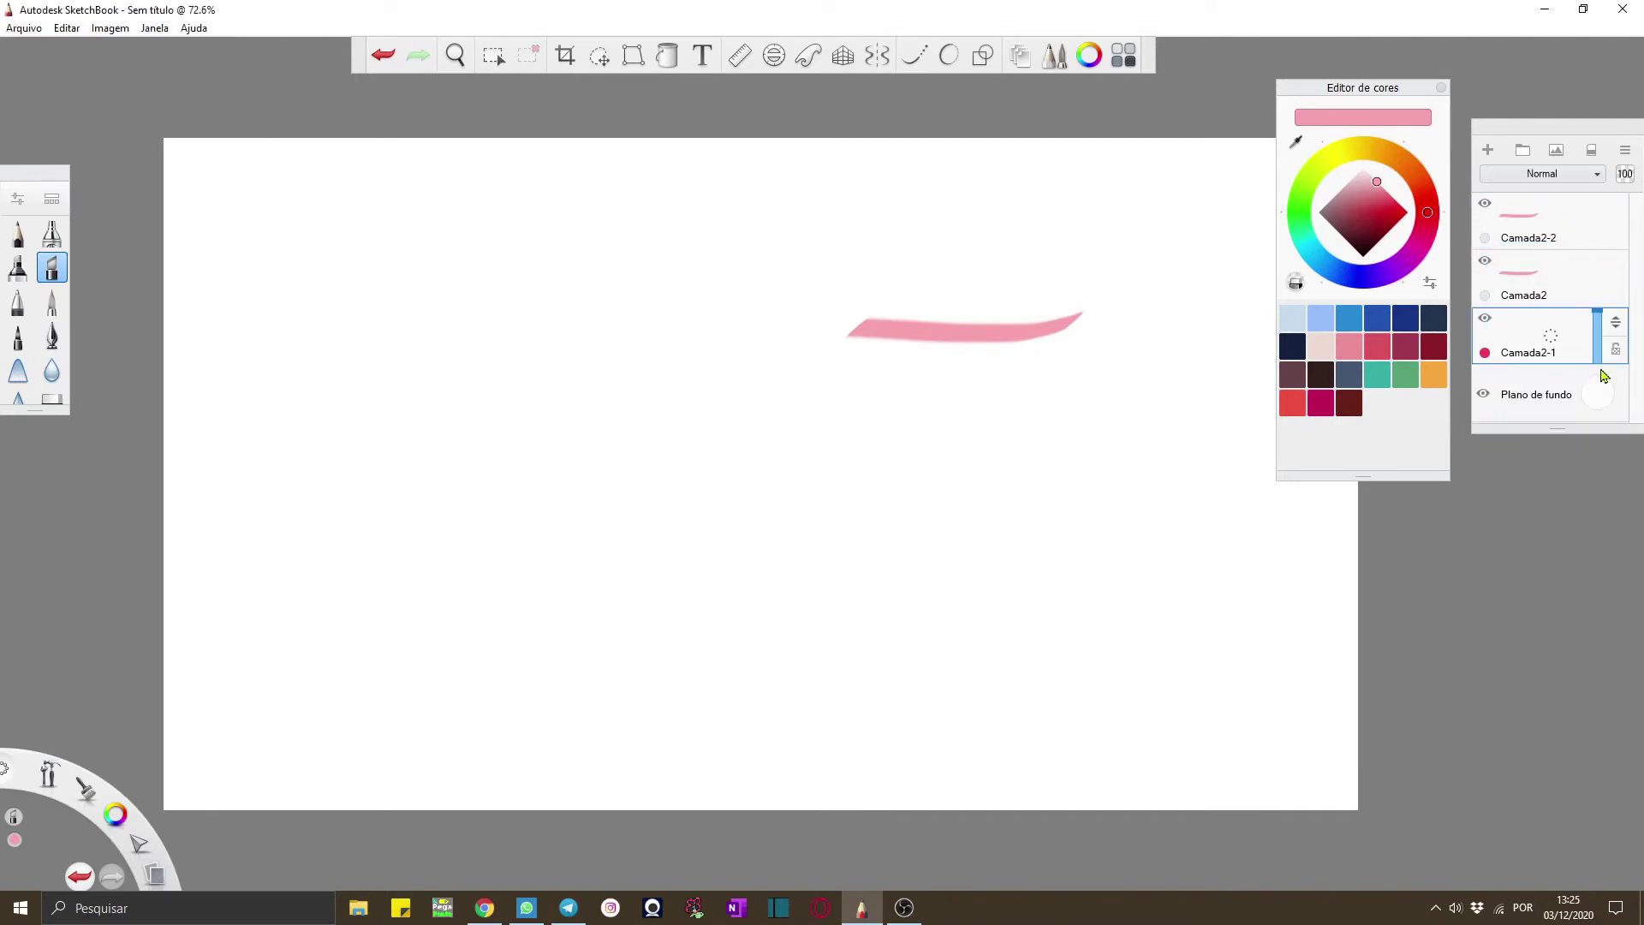
{"action": "left_click_drag", "start_coordinate": [1607, 320], "coordinate": [1616, 227]}
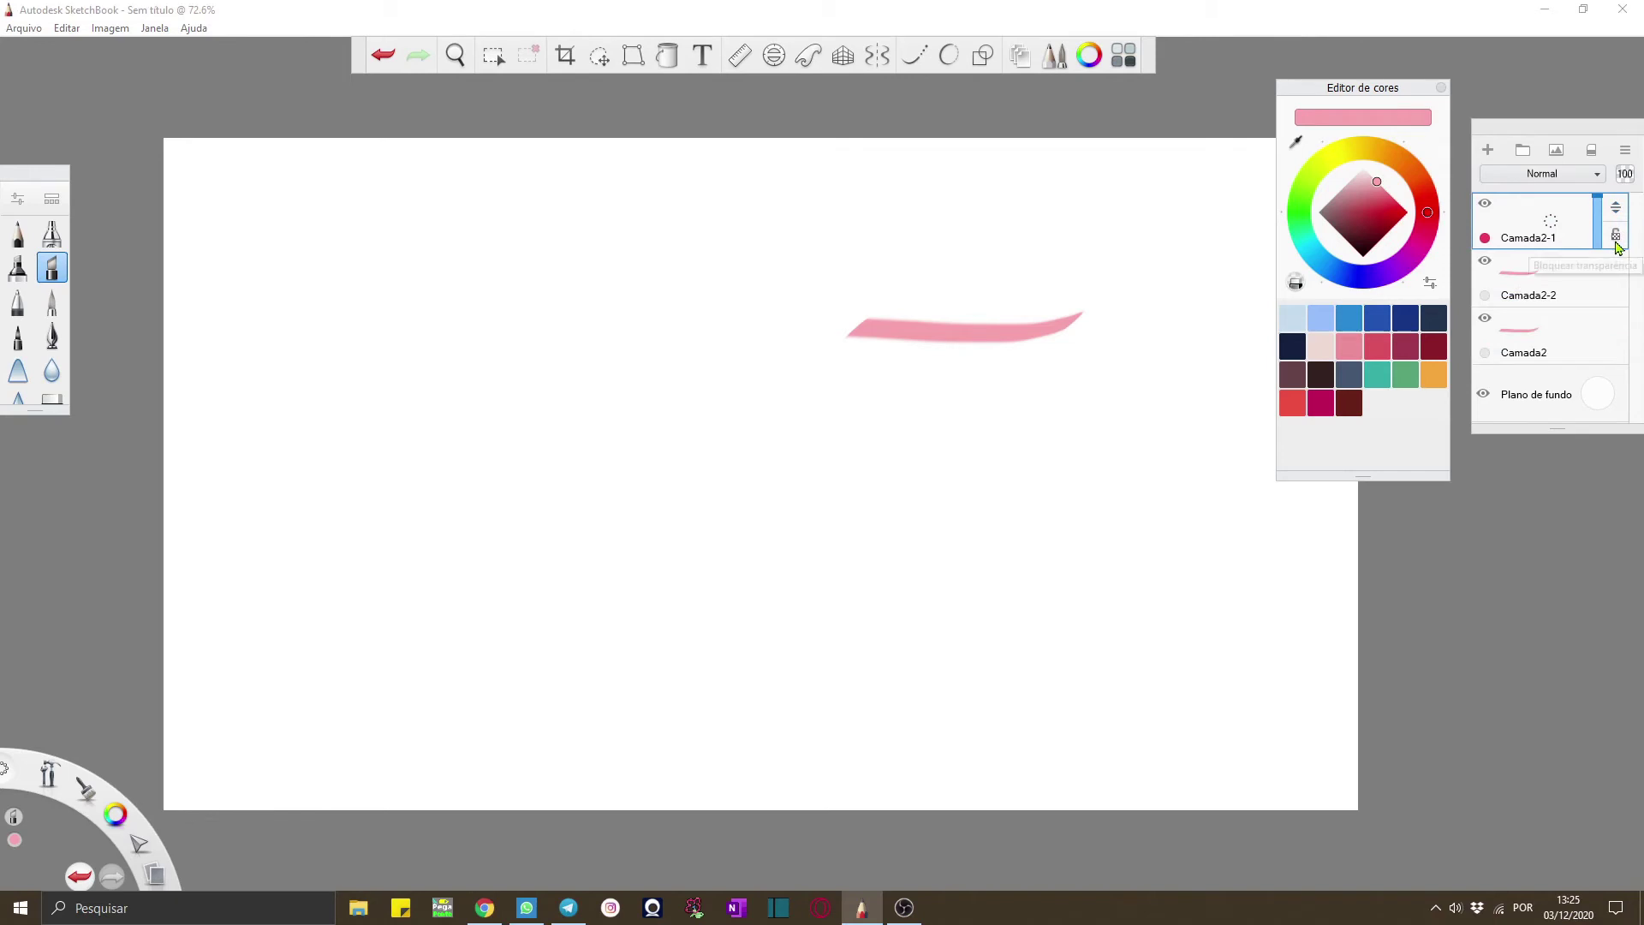
Paint a dark red stroke on Camada2-1 and paint over the pink stroke on Camada2-2 with its transparency locked
{"action": "left_click_drag", "start_coordinate": [1391, 217], "coordinate": [1394, 231]}
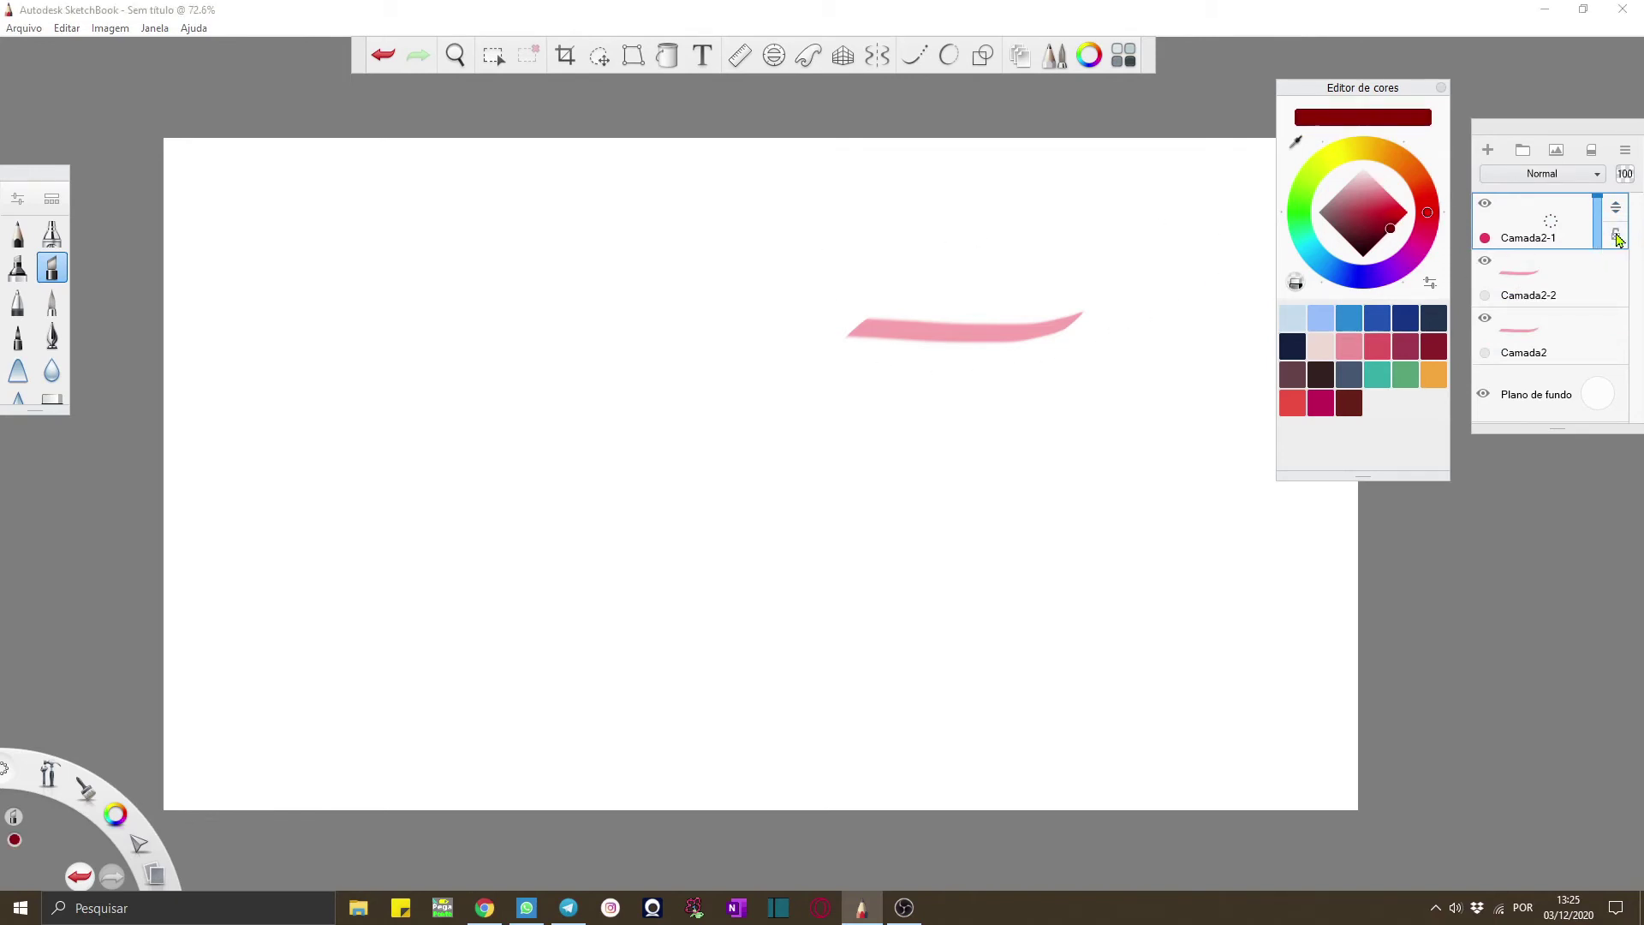
{"action": "mouse_move", "coordinate": [950, 303]}
{"action": "left_mouse_down"}
{"action": "mouse_move", "coordinate": [1020, 371]}
{"action": "mouse_move", "coordinate": [1090, 383]}
{"action": "left_mouse_up"}
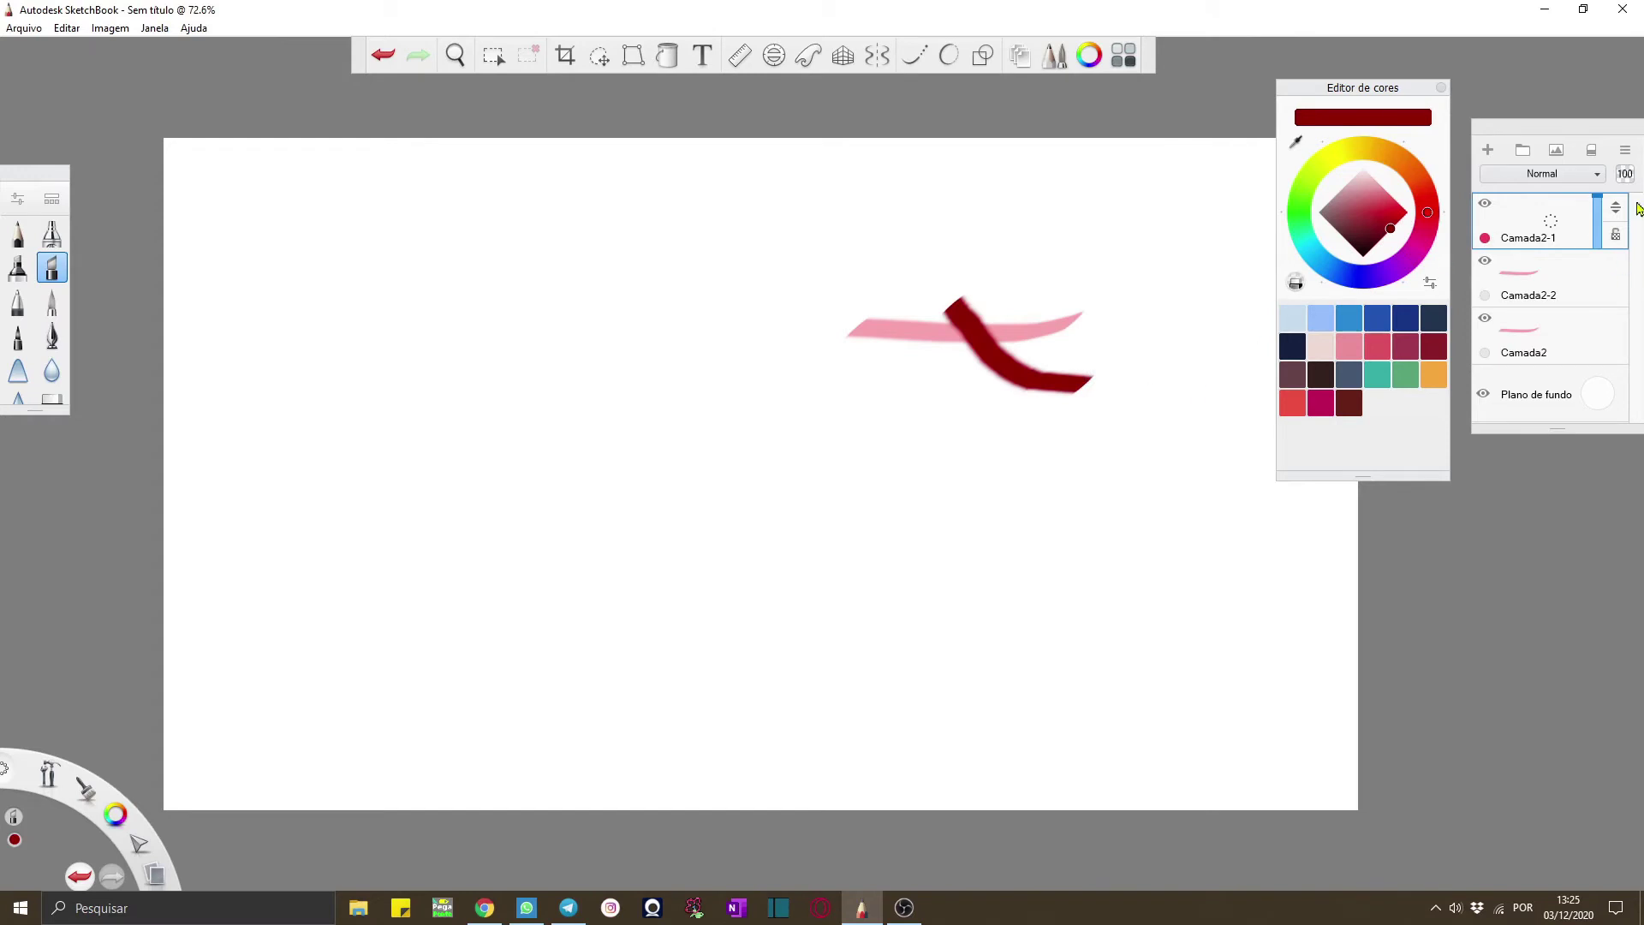
{"action": "left_click", "coordinate": [1602, 276]}
{"action": "left_click_drag", "start_coordinate": [1045, 331], "coordinate": [878, 332]}
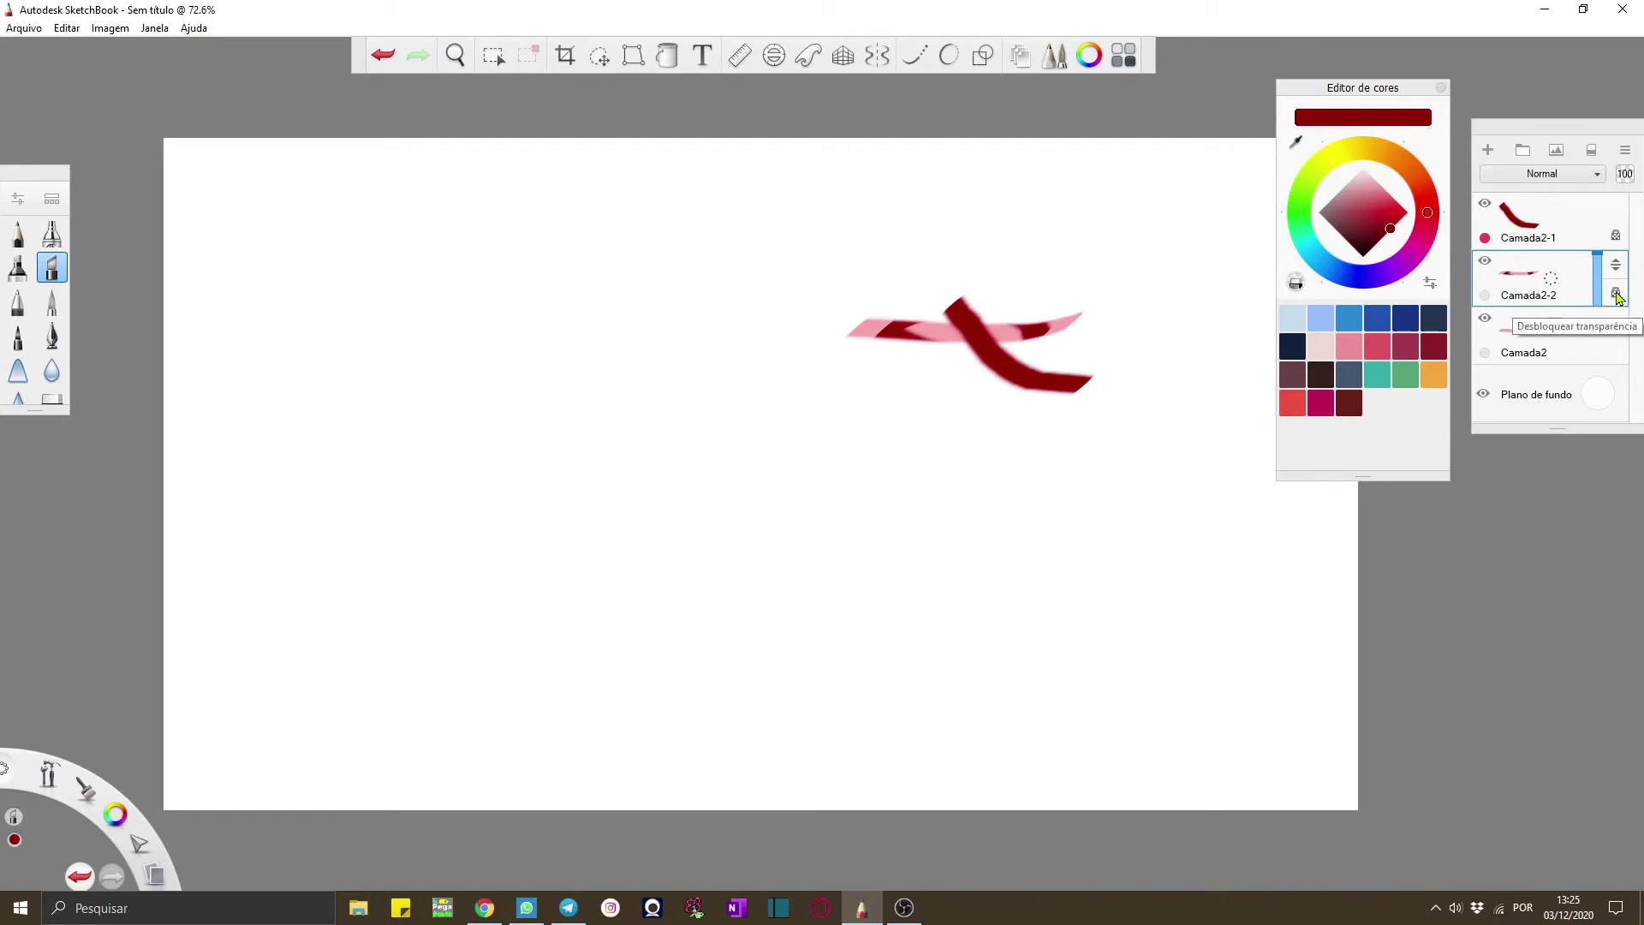
Unlock the transparency of Camada2-2 to add a short dark red stroke, and recolour the existing strokes with pink and dark red
{"action": "left_click", "coordinate": [1616, 294]}
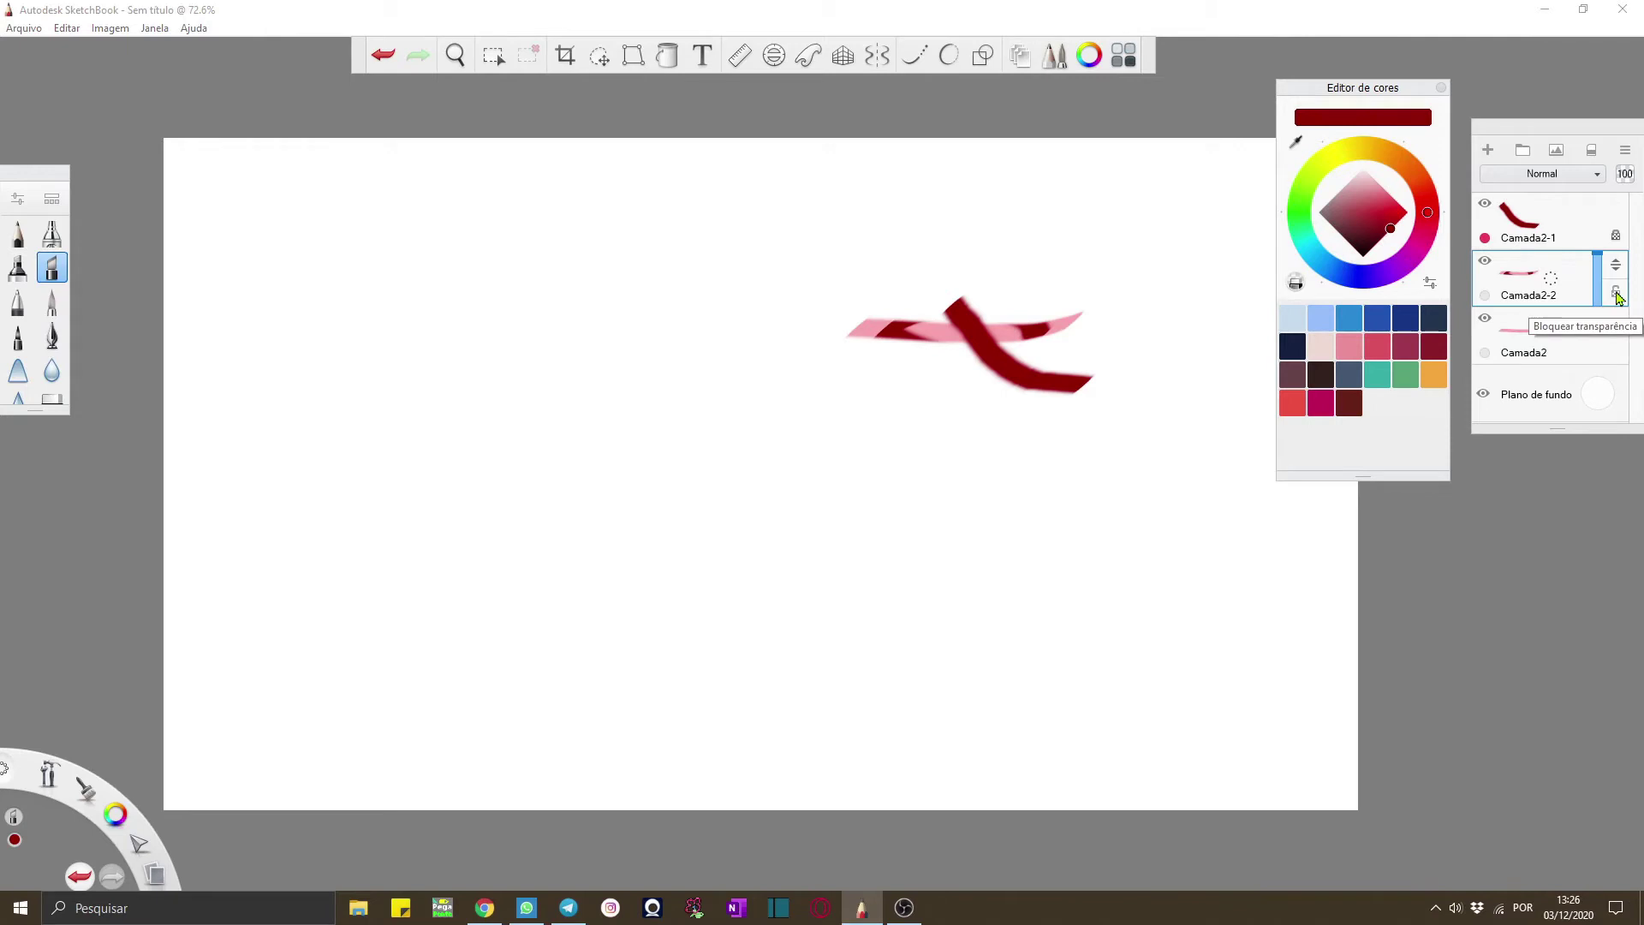
{"action": "mouse_move", "coordinate": [809, 278]}
{"action": "left_mouse_down"}
{"action": "mouse_move", "coordinate": [881, 310]}
{"action": "mouse_move", "coordinate": [882, 332]}
{"action": "left_mouse_up"}
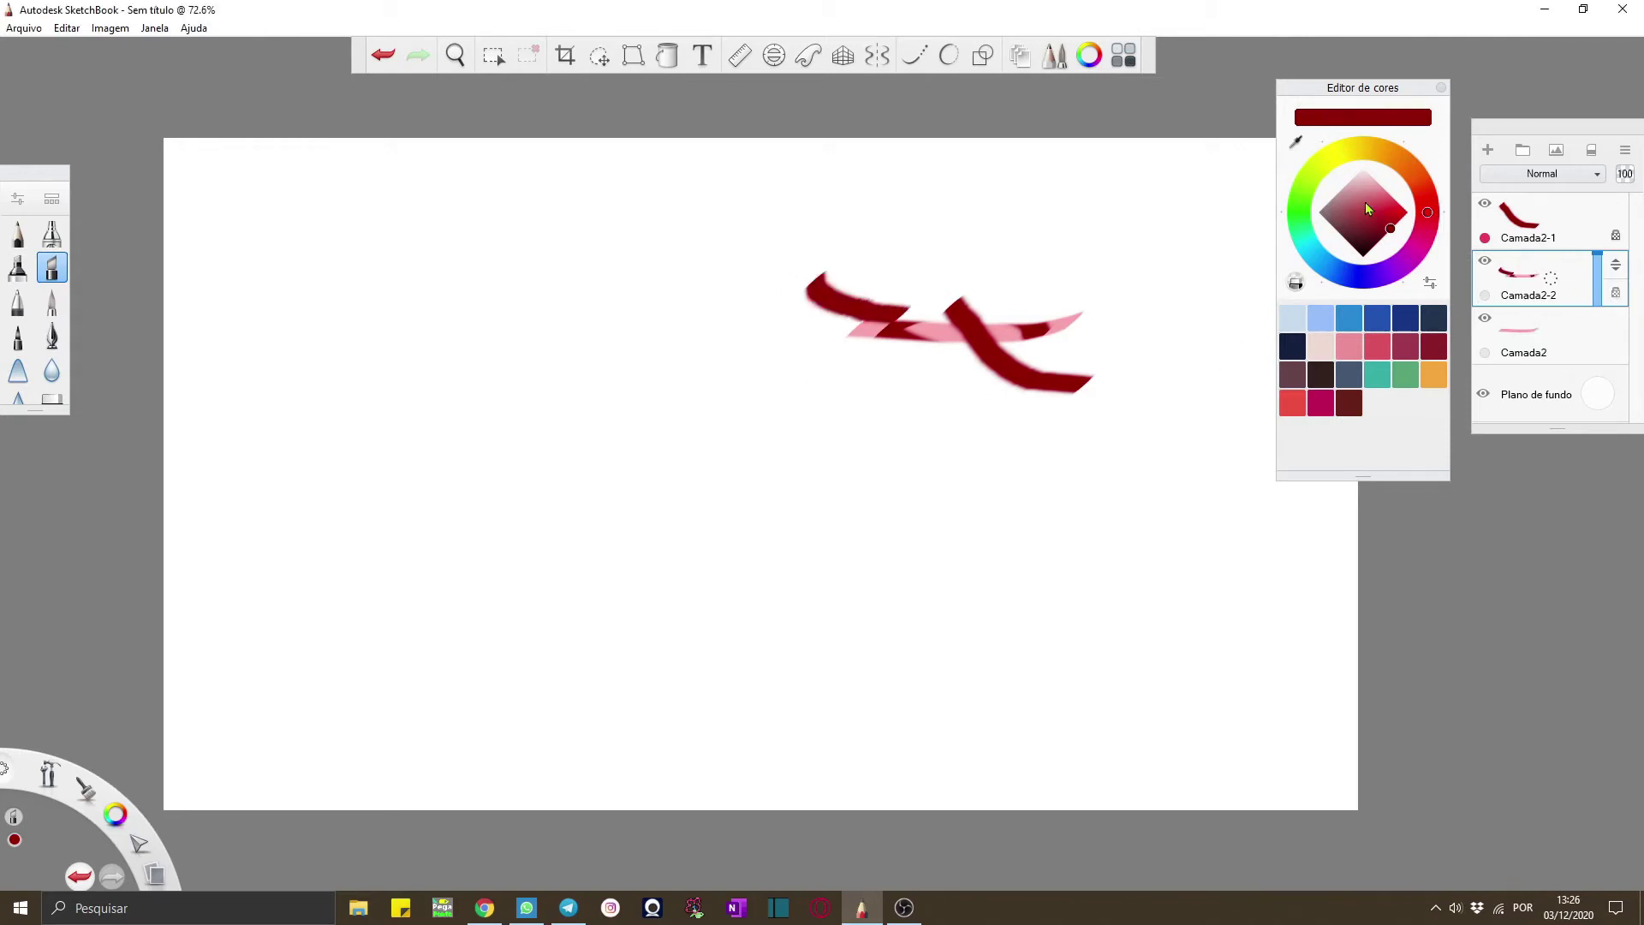
{"action": "left_click", "coordinate": [1377, 181]}
{"action": "mouse_move", "coordinate": [809, 282]}
{"action": "left_mouse_down"}
{"action": "mouse_move", "coordinate": [907, 319]}
{"action": "mouse_move", "coordinate": [940, 361]}
{"action": "left_mouse_up"}
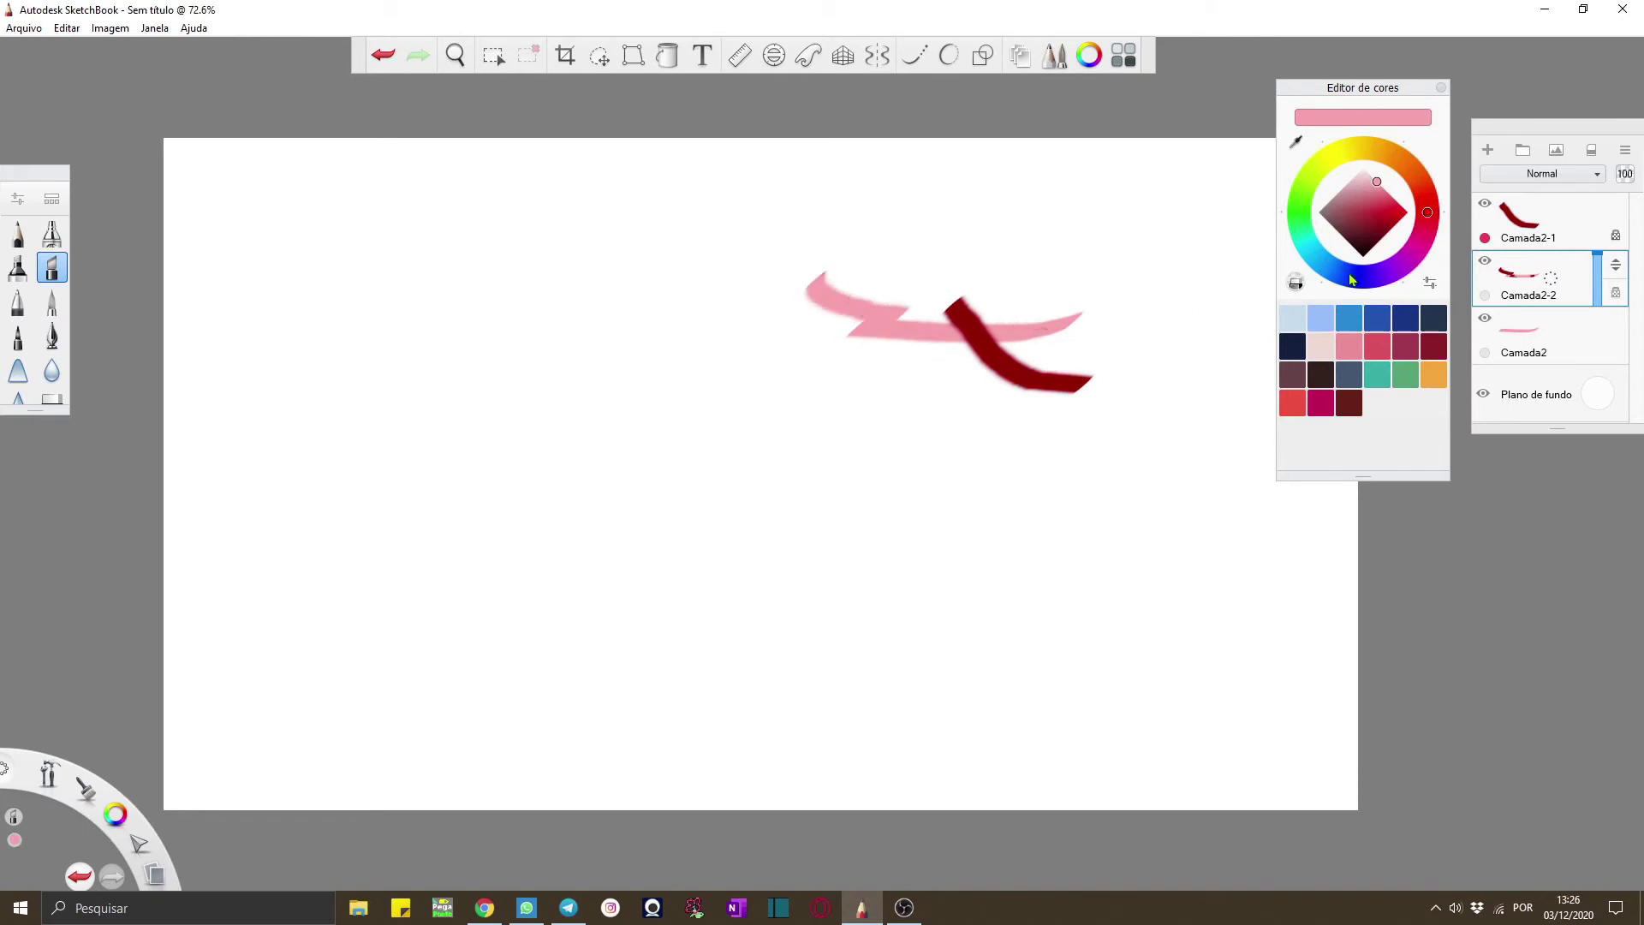
{"action": "left_click_drag", "start_coordinate": [1385, 207], "coordinate": [1390, 229]}
{"action": "mouse_move", "coordinate": [830, 296]}
{"action": "left_mouse_down"}
{"action": "mouse_move", "coordinate": [857, 336]}
{"action": "mouse_move", "coordinate": [892, 283]}
{"action": "mouse_move", "coordinate": [865, 317]}
{"action": "mouse_move", "coordinate": [865, 300]}
{"action": "left_mouse_up"}
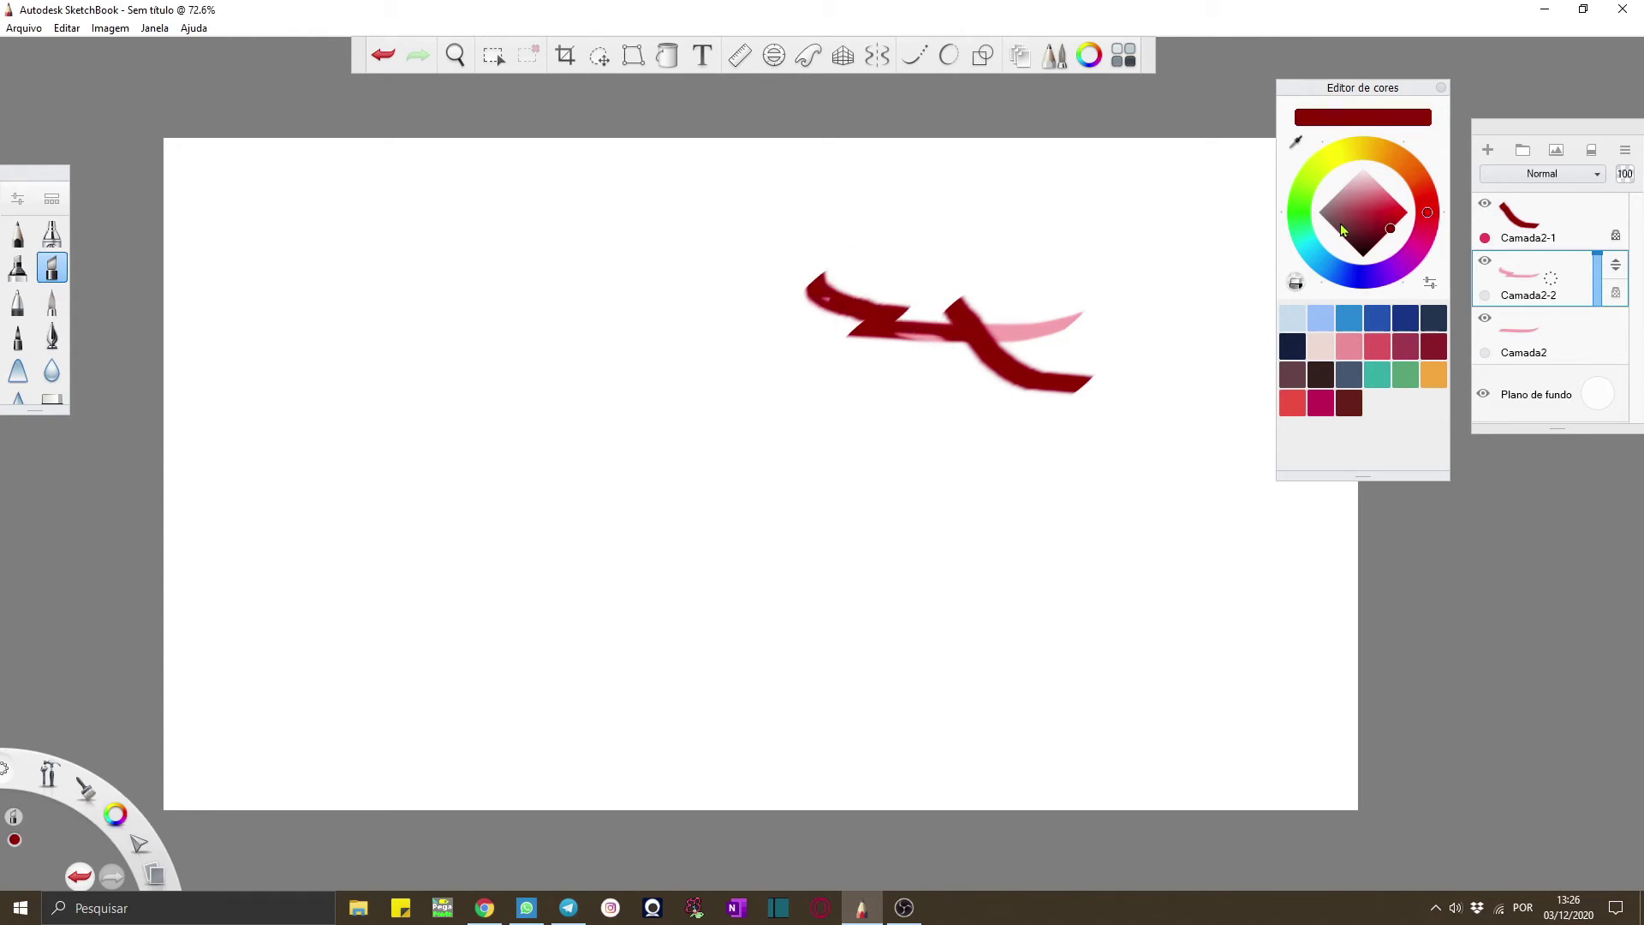
Merge the layers into Camada2 and paint dark red strokes across the canvas, recolouring parts of them pale pink
{"action": "left_click", "coordinate": [1618, 312]}
{"action": "left_click", "coordinate": [1583, 289]}
{"action": "mouse_move", "coordinate": [650, 429]}
{"action": "left_mouse_down"}
{"action": "mouse_move", "coordinate": [811, 450]}
{"action": "mouse_move", "coordinate": [575, 360]}
{"action": "mouse_move", "coordinate": [602, 430]}
{"action": "mouse_move", "coordinate": [637, 419]}
{"action": "mouse_move", "coordinate": [570, 516]}
{"action": "mouse_move", "coordinate": [756, 615]}
{"action": "mouse_move", "coordinate": [497, 543]}
{"action": "mouse_move", "coordinate": [779, 580]}
{"action": "mouse_move", "coordinate": [409, 455]}
{"action": "mouse_move", "coordinate": [895, 451]}
{"action": "left_mouse_up"}
{"action": "left_click_drag", "start_coordinate": [1365, 204], "coordinate": [1364, 174]}
{"action": "mouse_move", "coordinate": [682, 249]}
{"action": "left_mouse_down"}
{"action": "mouse_move", "coordinate": [771, 525]}
{"action": "mouse_move", "coordinate": [716, 206]}
{"action": "mouse_move", "coordinate": [719, 357]}
{"action": "mouse_move", "coordinate": [753, 228]}
{"action": "mouse_move", "coordinate": [782, 588]}
{"action": "mouse_move", "coordinate": [809, 610]}
{"action": "mouse_move", "coordinate": [985, 360]}
{"action": "mouse_move", "coordinate": [917, 370]}
{"action": "mouse_move", "coordinate": [857, 199]}
{"action": "left_mouse_up"}
{"action": "left_click_drag", "start_coordinate": [1586, 214], "coordinate": [1637, 264]}
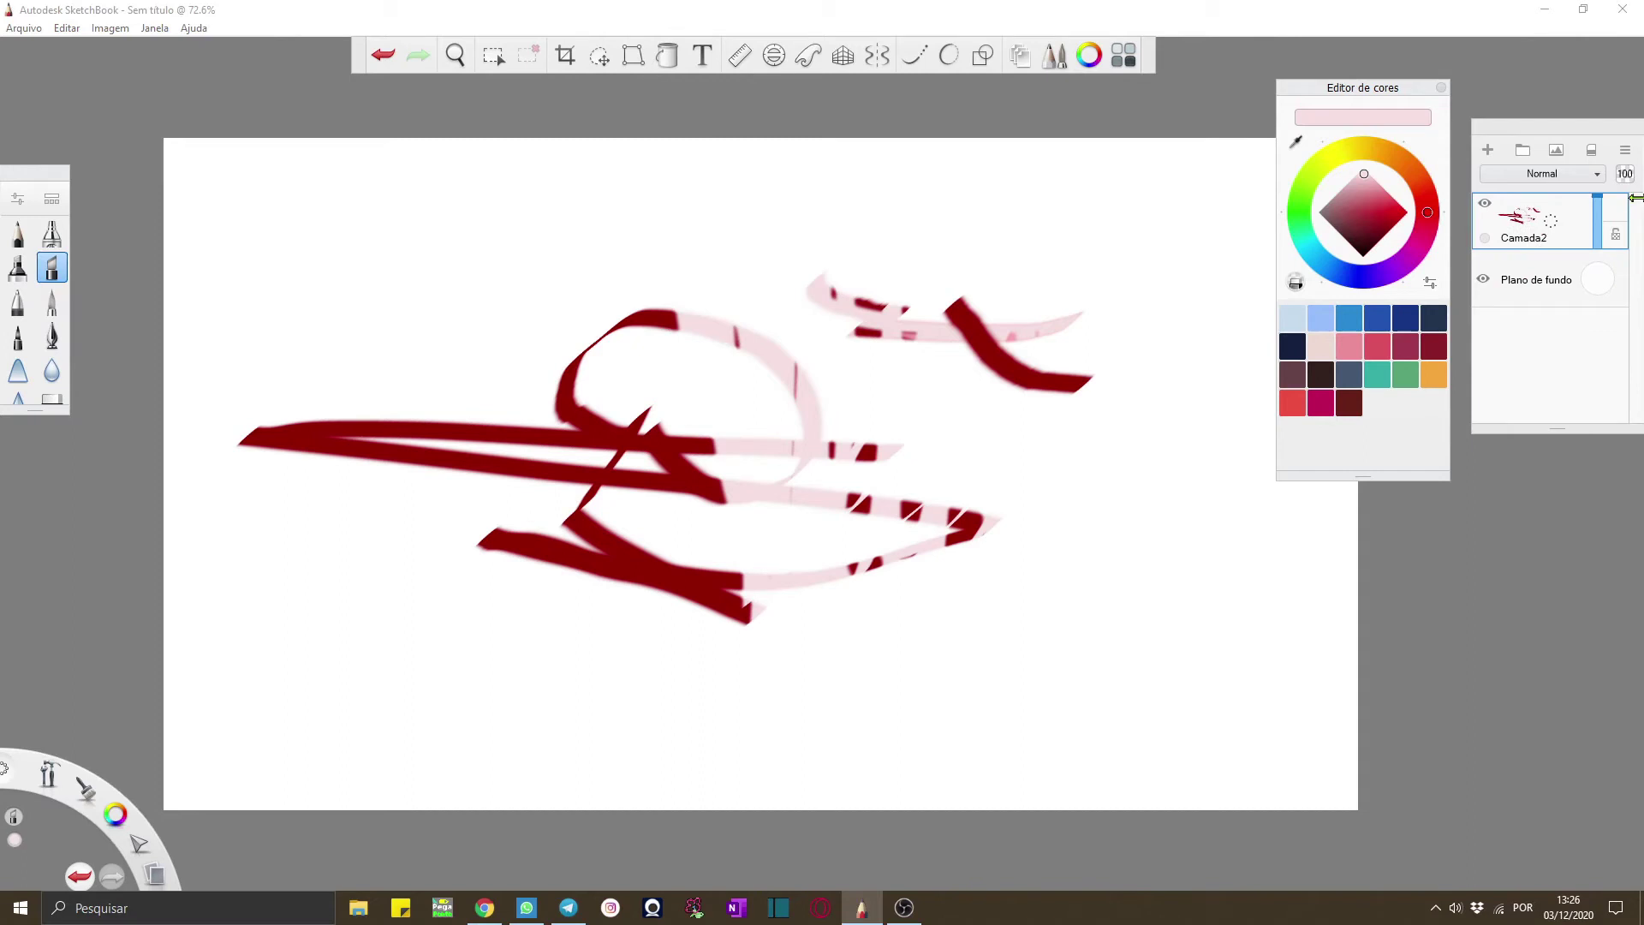
Set the blending mode of Camada2 to Escurecer and look through the other blending modes
{"action": "left_click", "coordinate": [1601, 174]}
{"action": "key", "text": "Escape"}
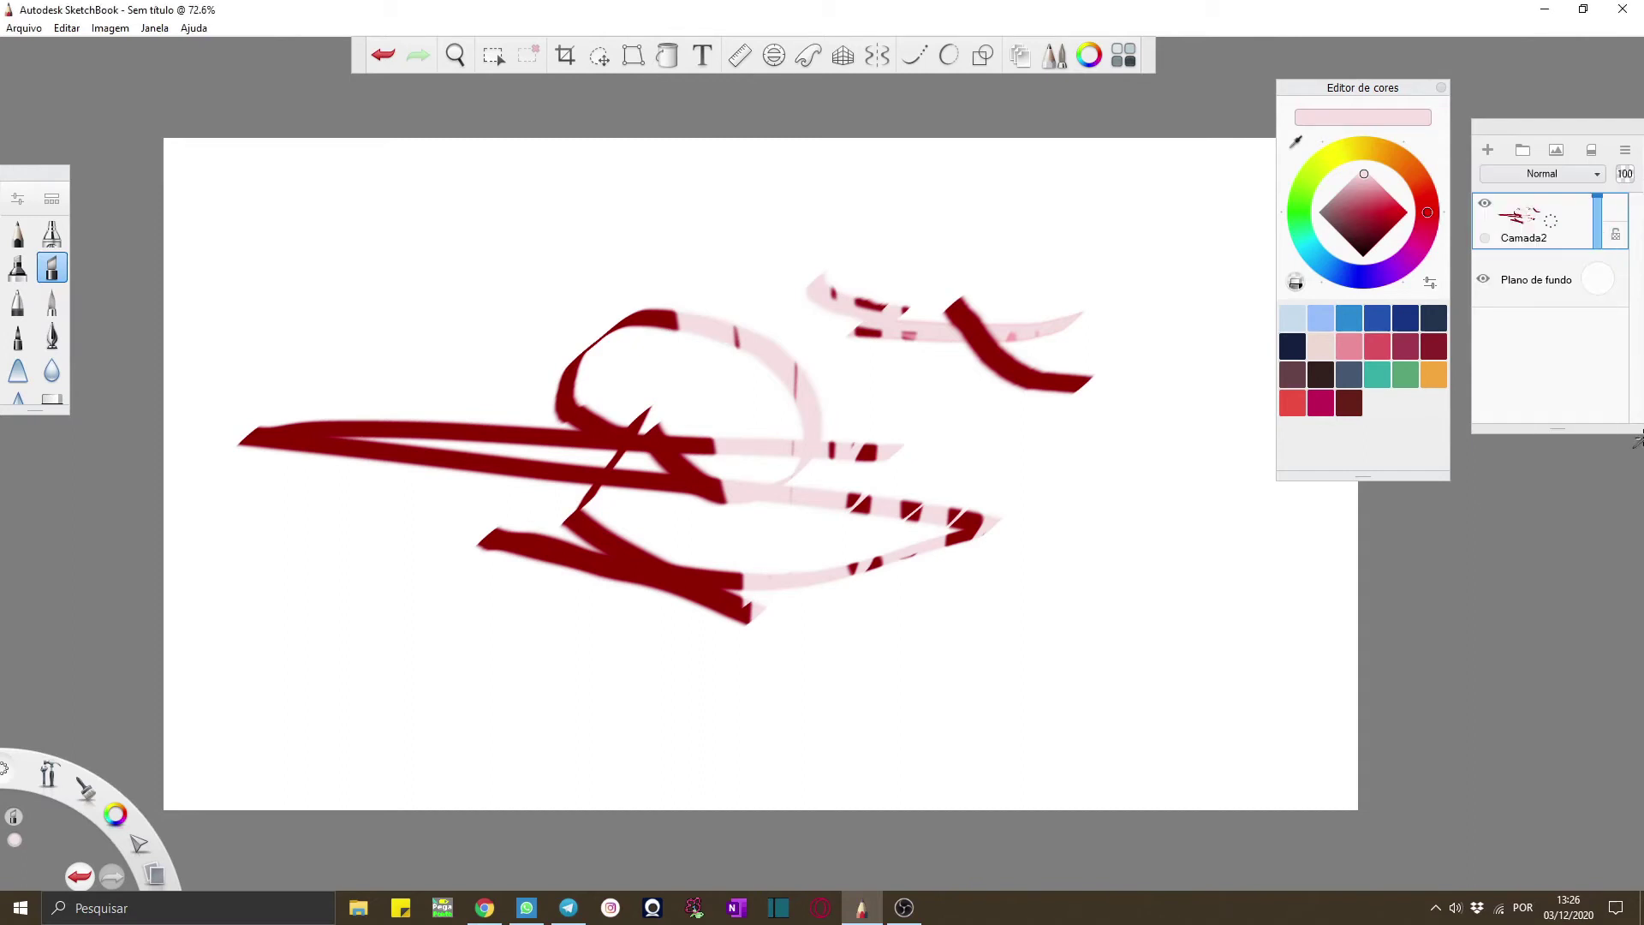
{"action": "left_click", "coordinate": [1539, 174]}
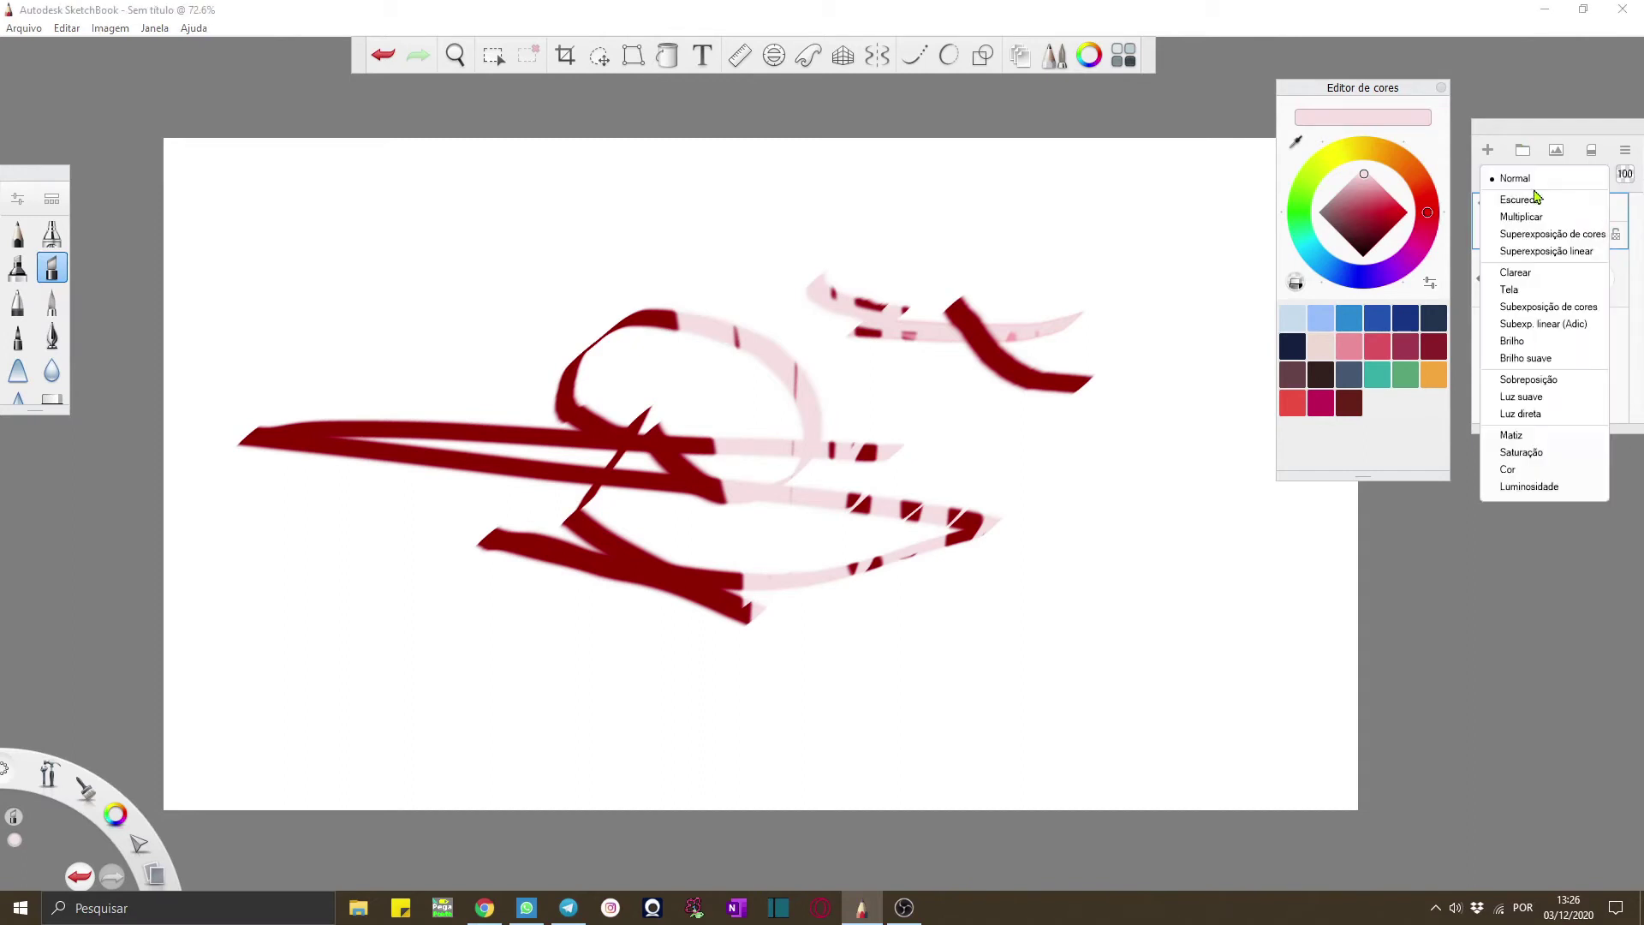
{"action": "left_click", "coordinate": [1533, 200]}
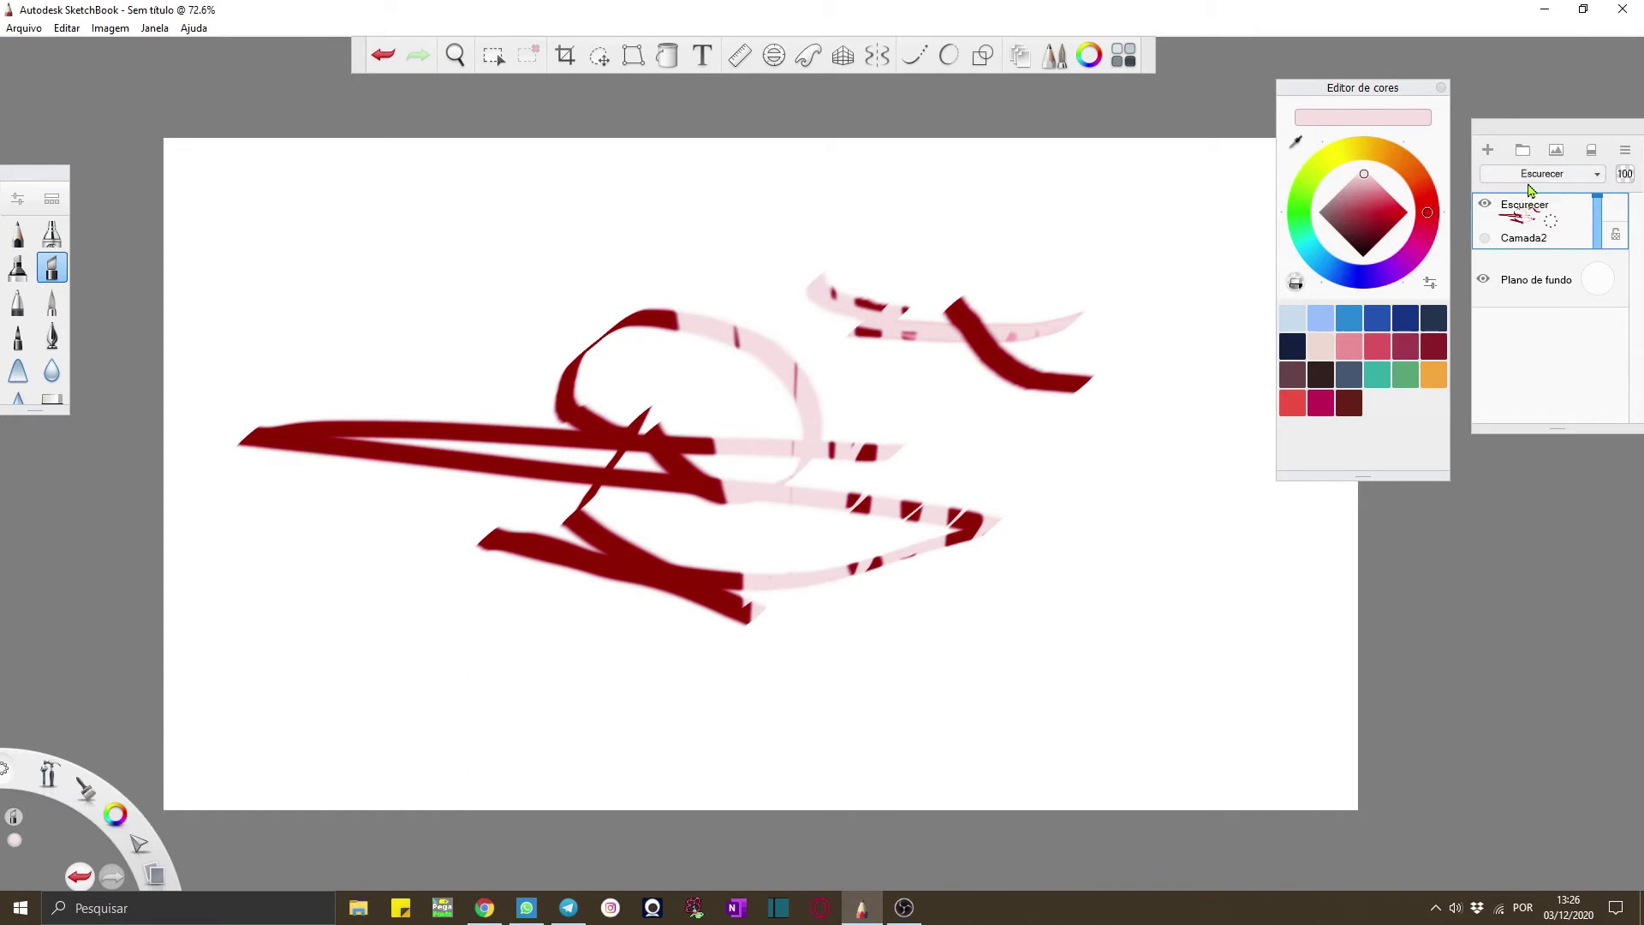
{"action": "left_click", "coordinate": [1533, 180]}
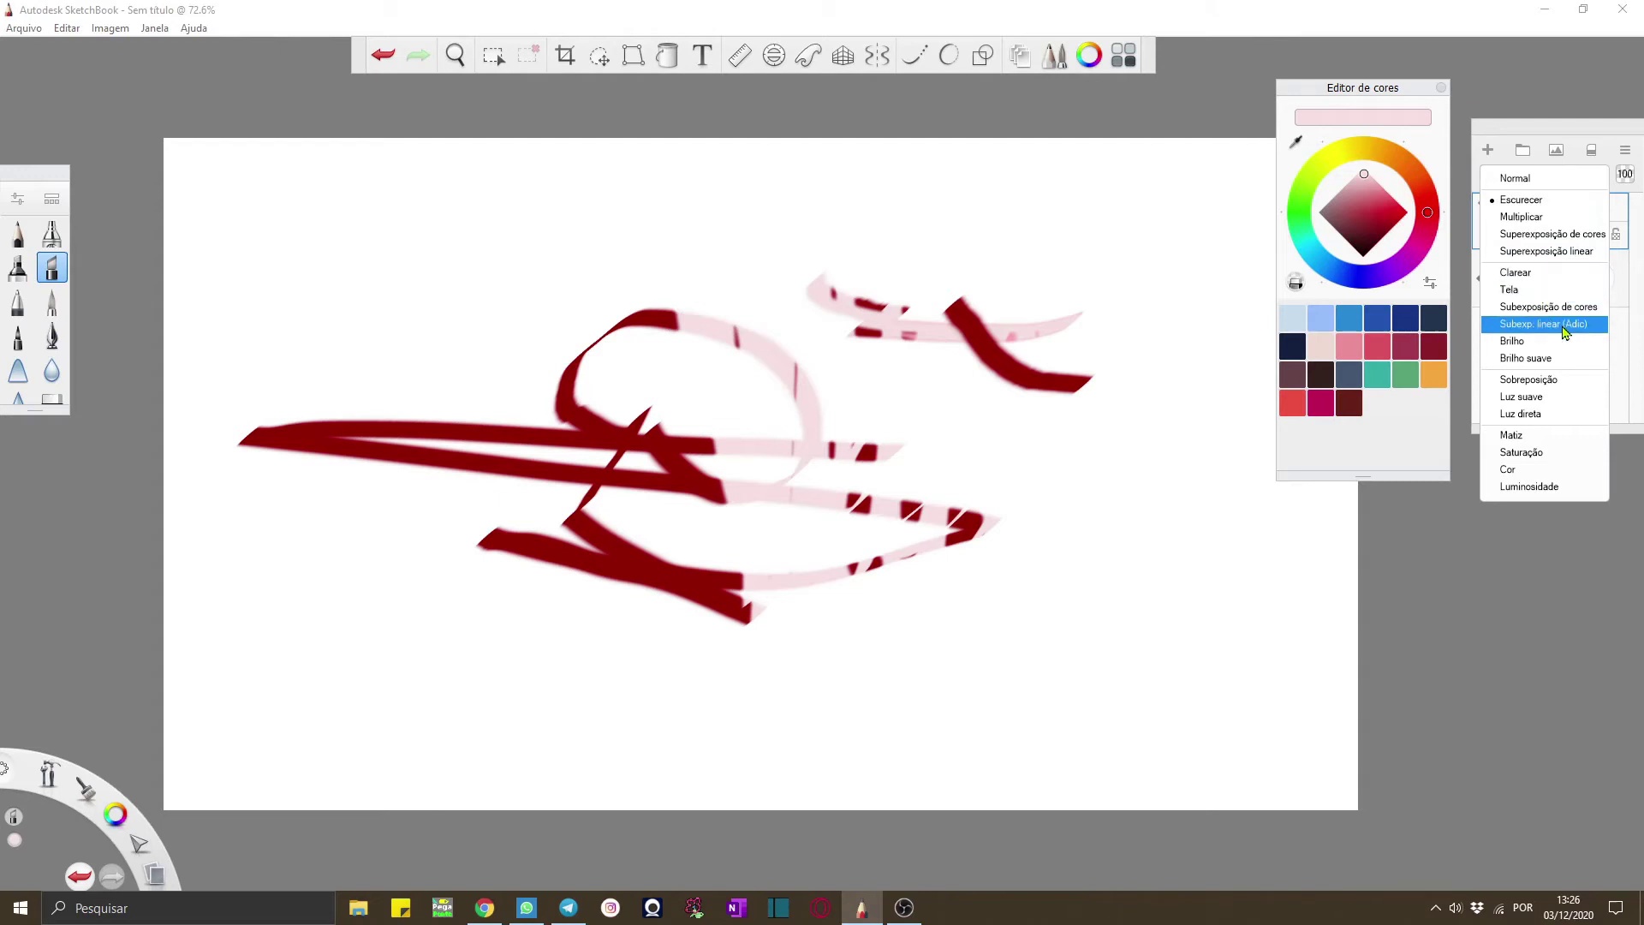
{"action": "key", "text": "Escape"}
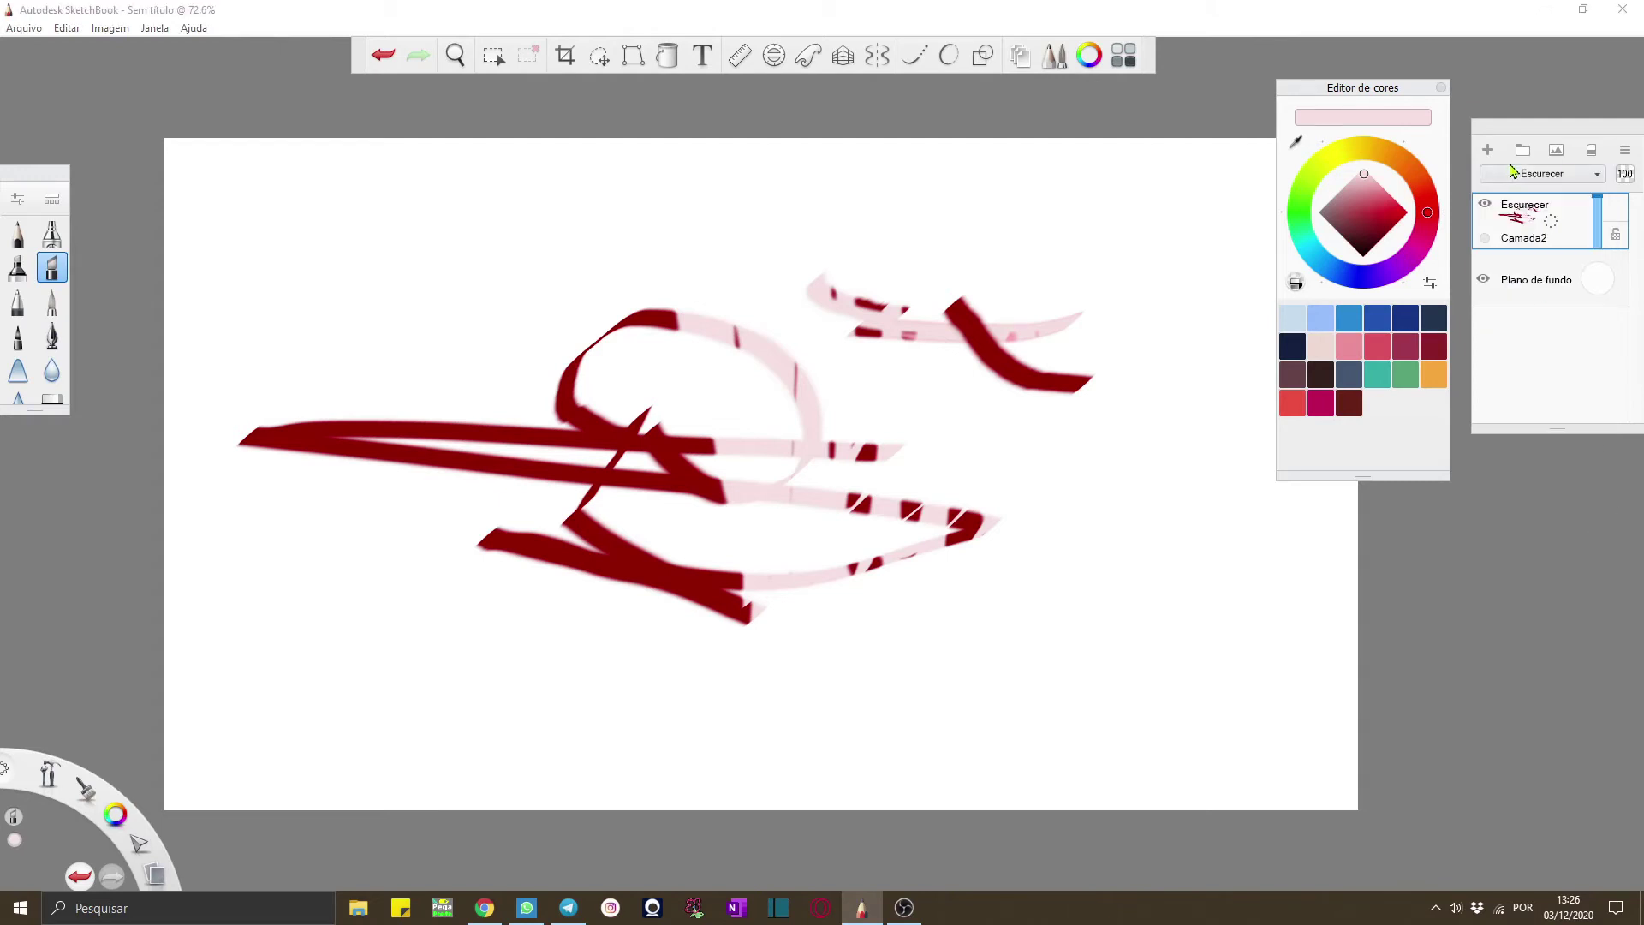
{"action": "left_click", "coordinate": [1515, 180]}
{"action": "key", "text": "Escape"}
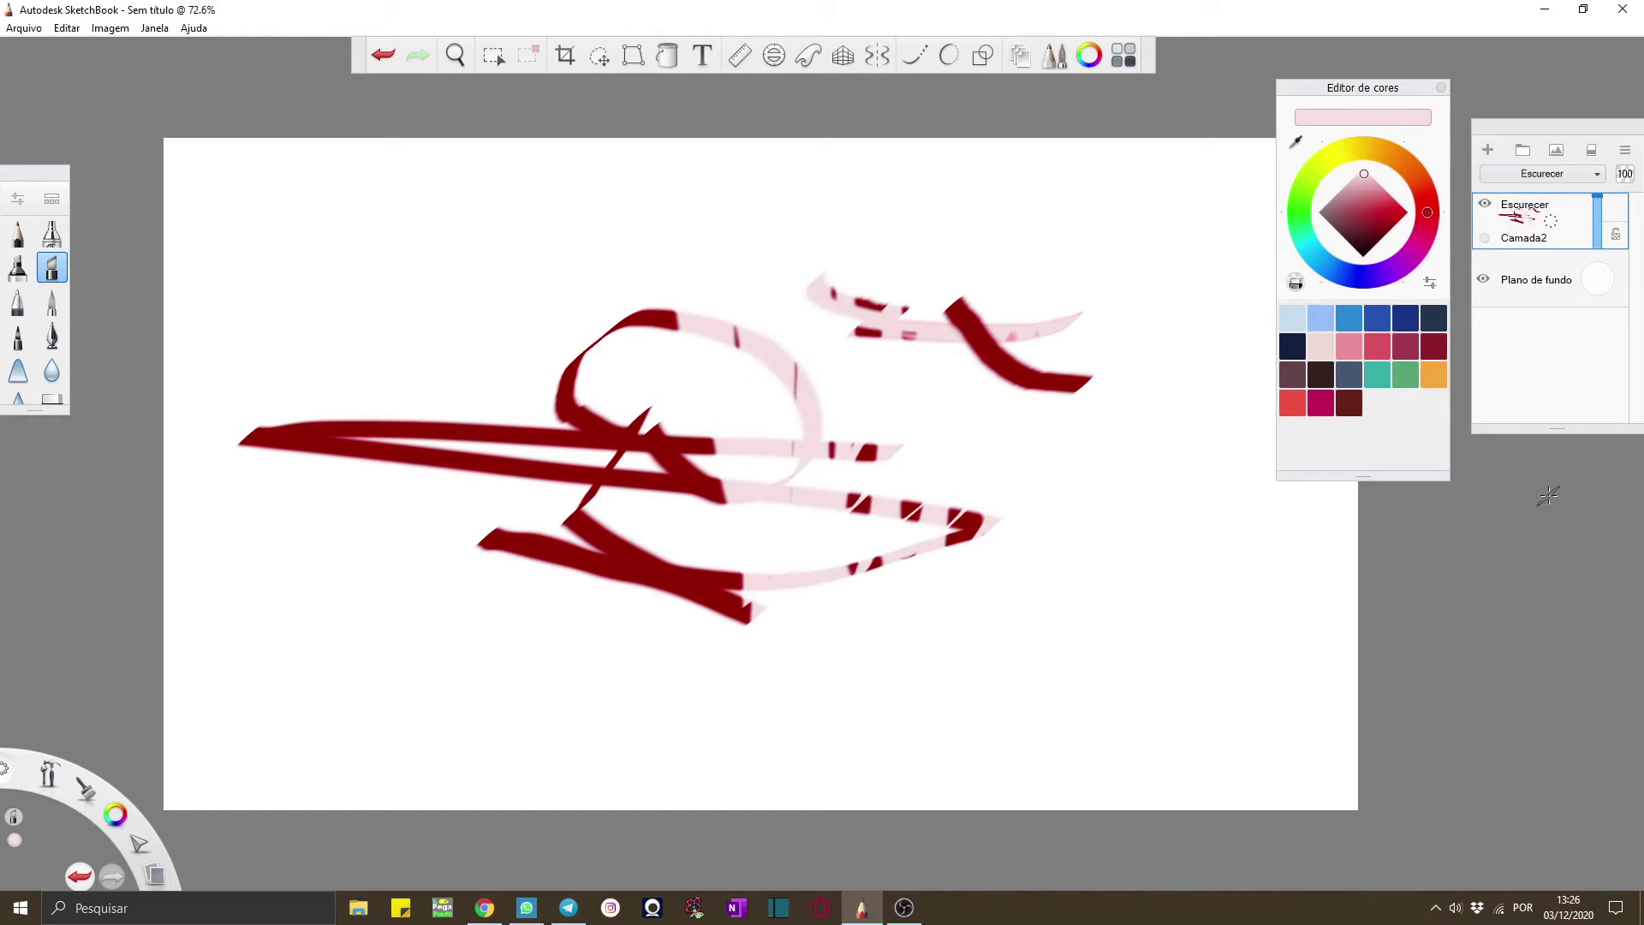
Delete the painted Camada2 layer and leave two new empty layers above the background
{"action": "left_click", "coordinate": [1532, 219]}
{"action": "mouse_move", "coordinate": [1532, 219]}
{"action": "left_mouse_down"}
{"action": "mouse_move", "coordinate": [1554, 183]}
{"action": "mouse_move", "coordinate": [1520, 195]}
{"action": "left_mouse_up"}
{"action": "left_click", "coordinate": [1492, 152]}
{"action": "left_click_drag", "start_coordinate": [1533, 272], "coordinate": [1501, 275]}
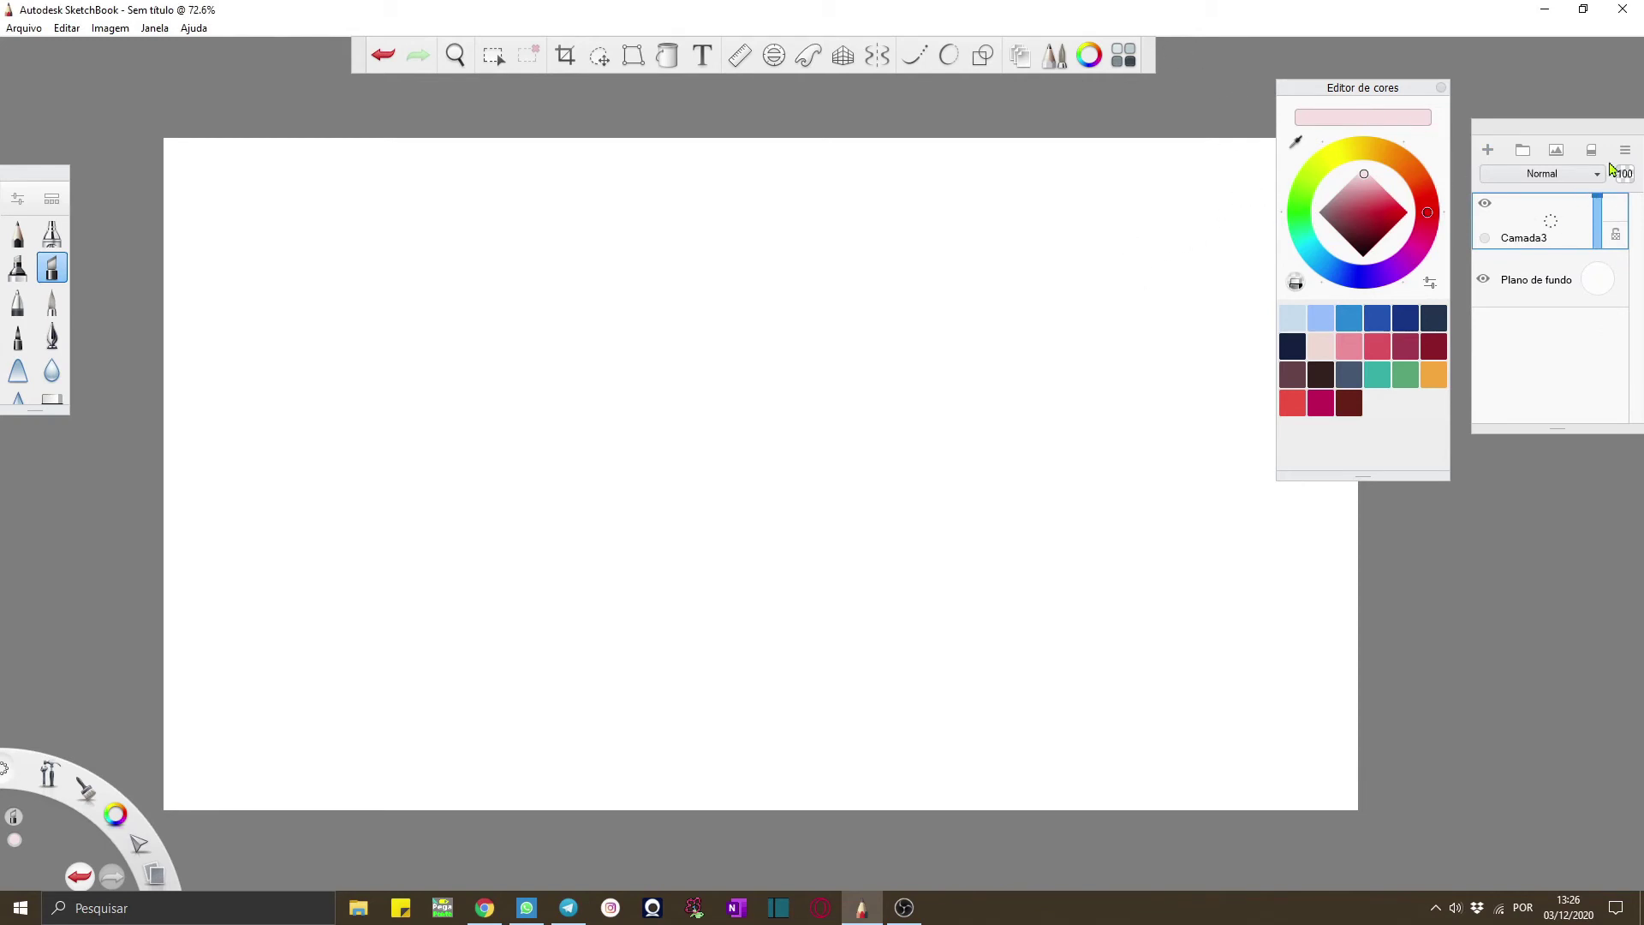
{"action": "left_click", "coordinate": [1489, 152]}
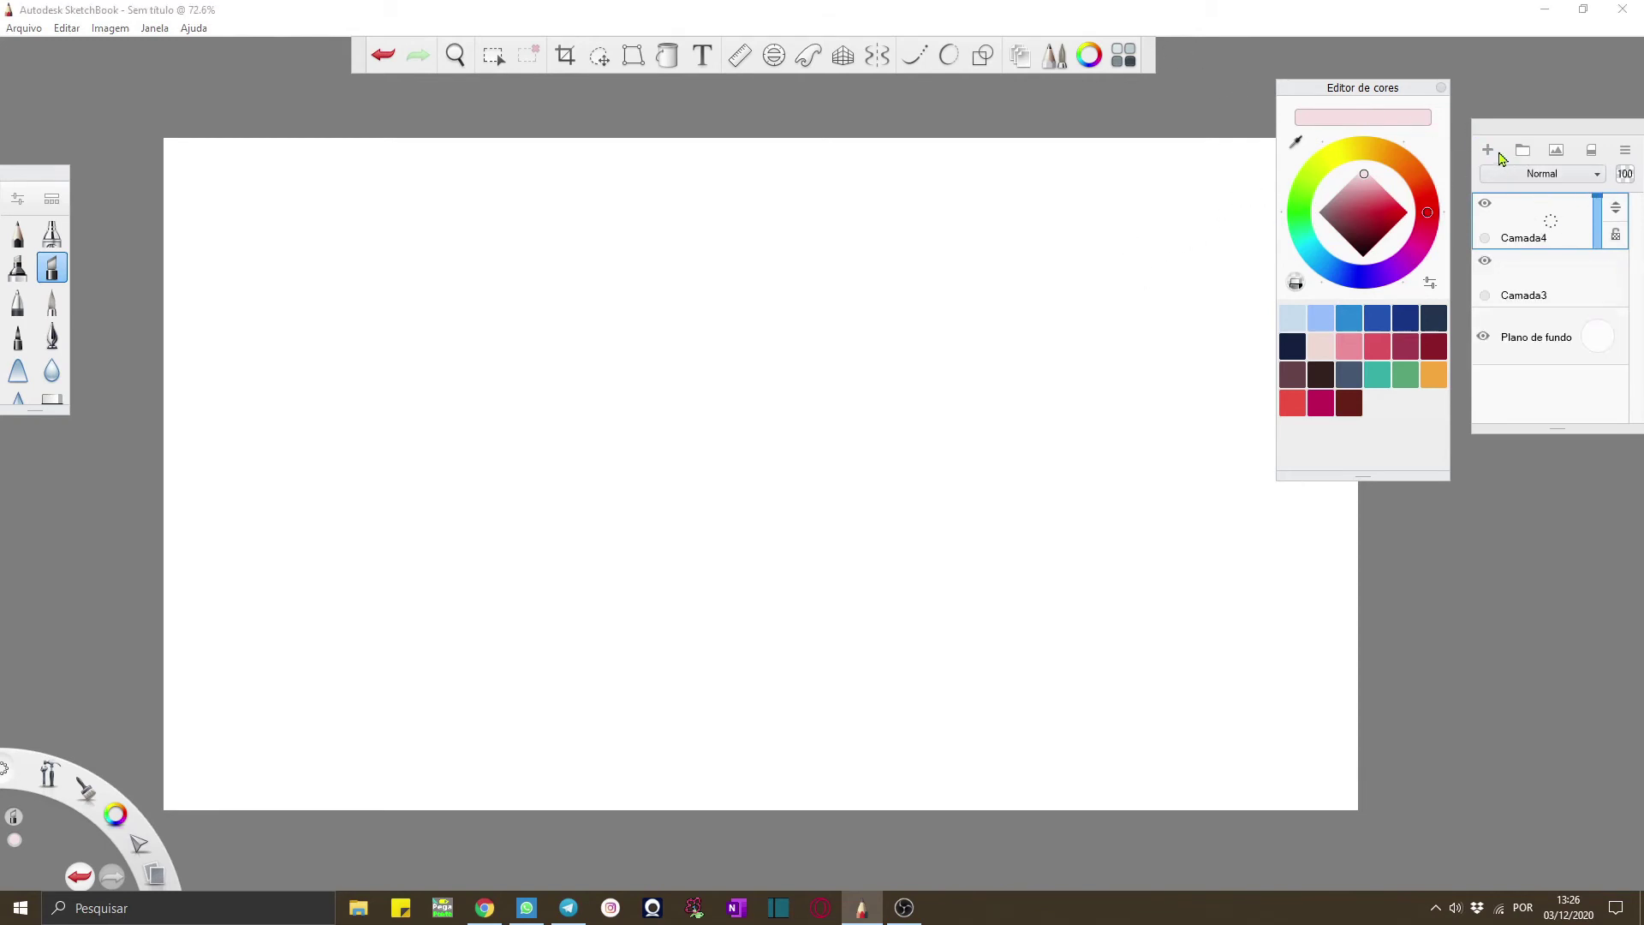
Create a layer group above Camada4 and delete that group
{"action": "left_click", "coordinate": [1524, 153]}
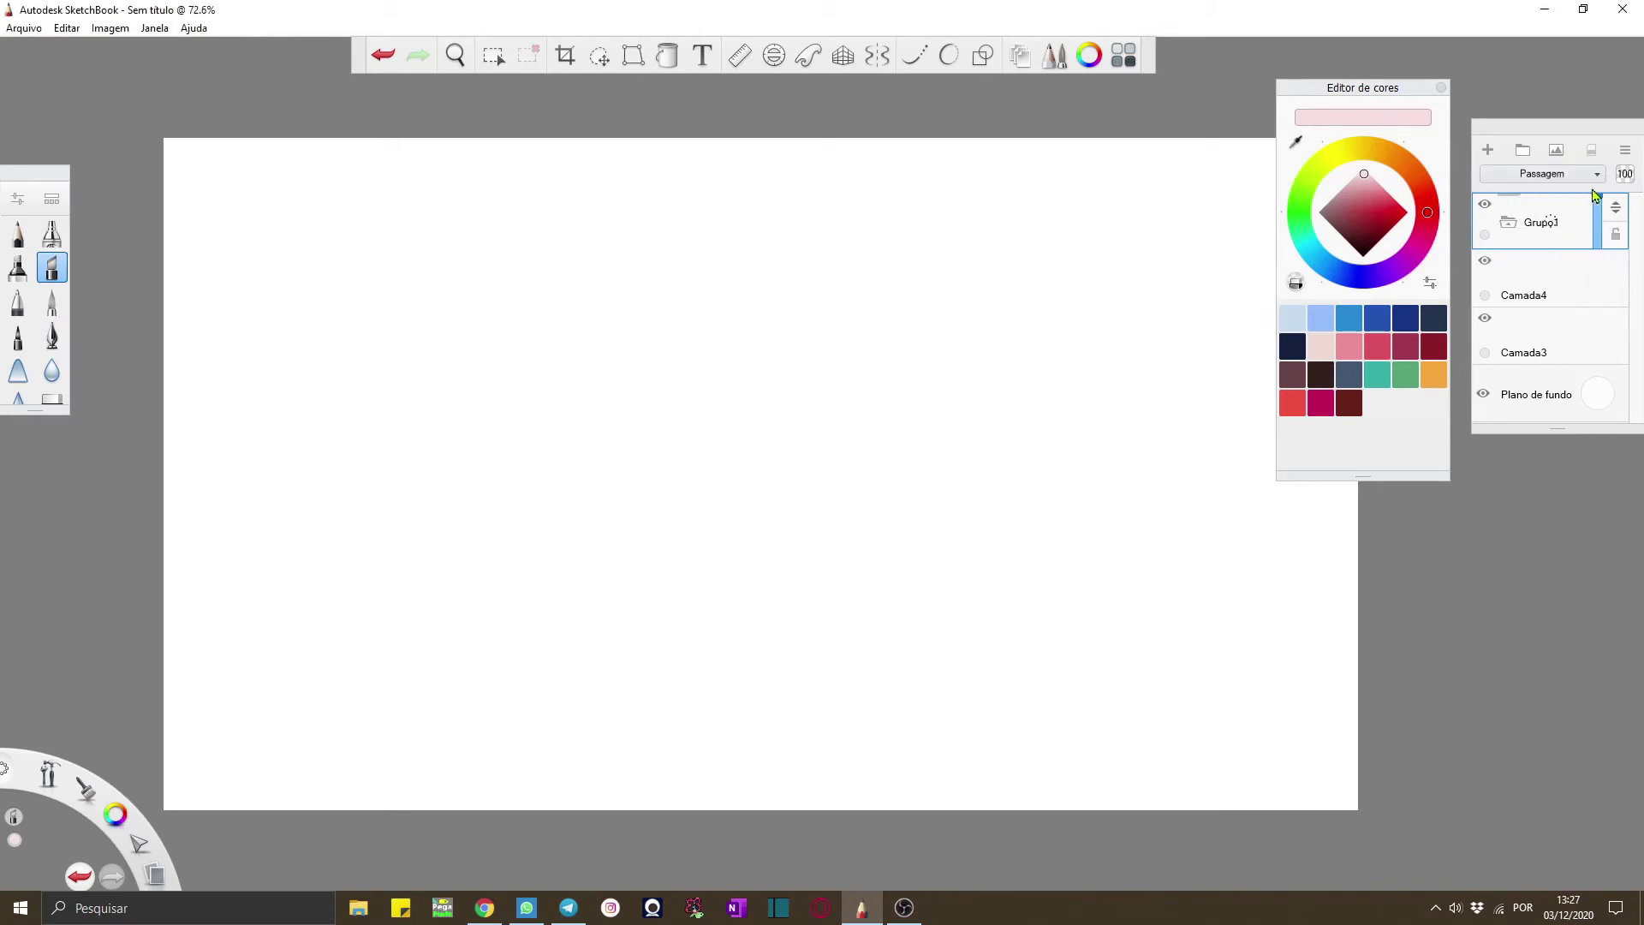
{"action": "left_click", "coordinate": [1563, 214]}
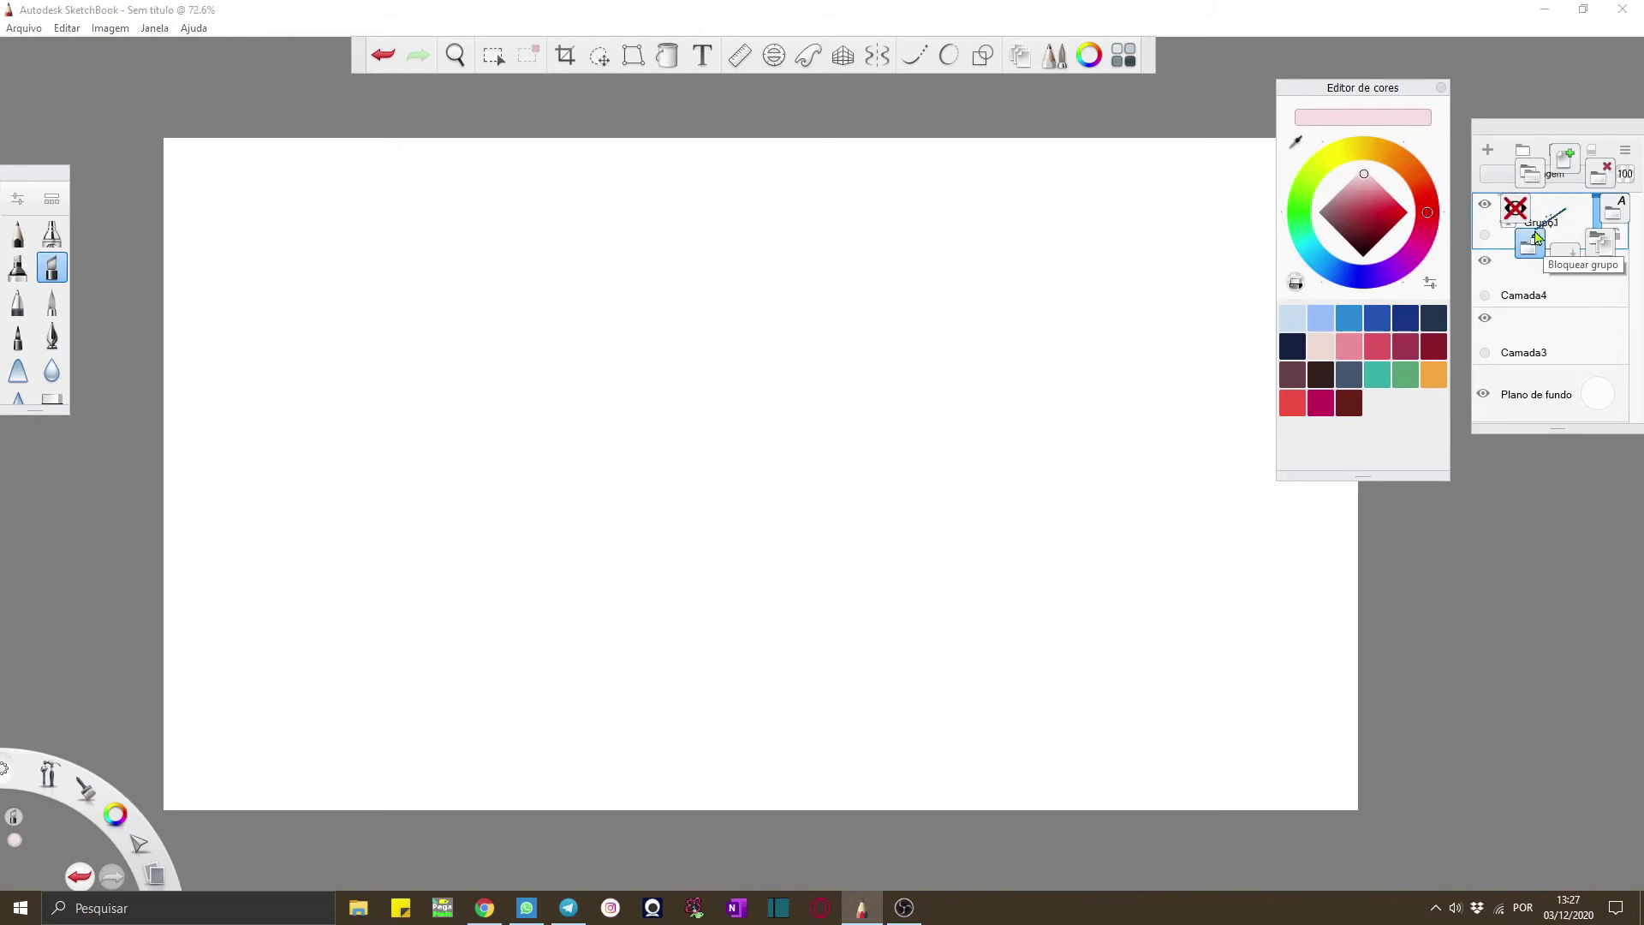
{"action": "left_click", "coordinate": [1600, 171]}
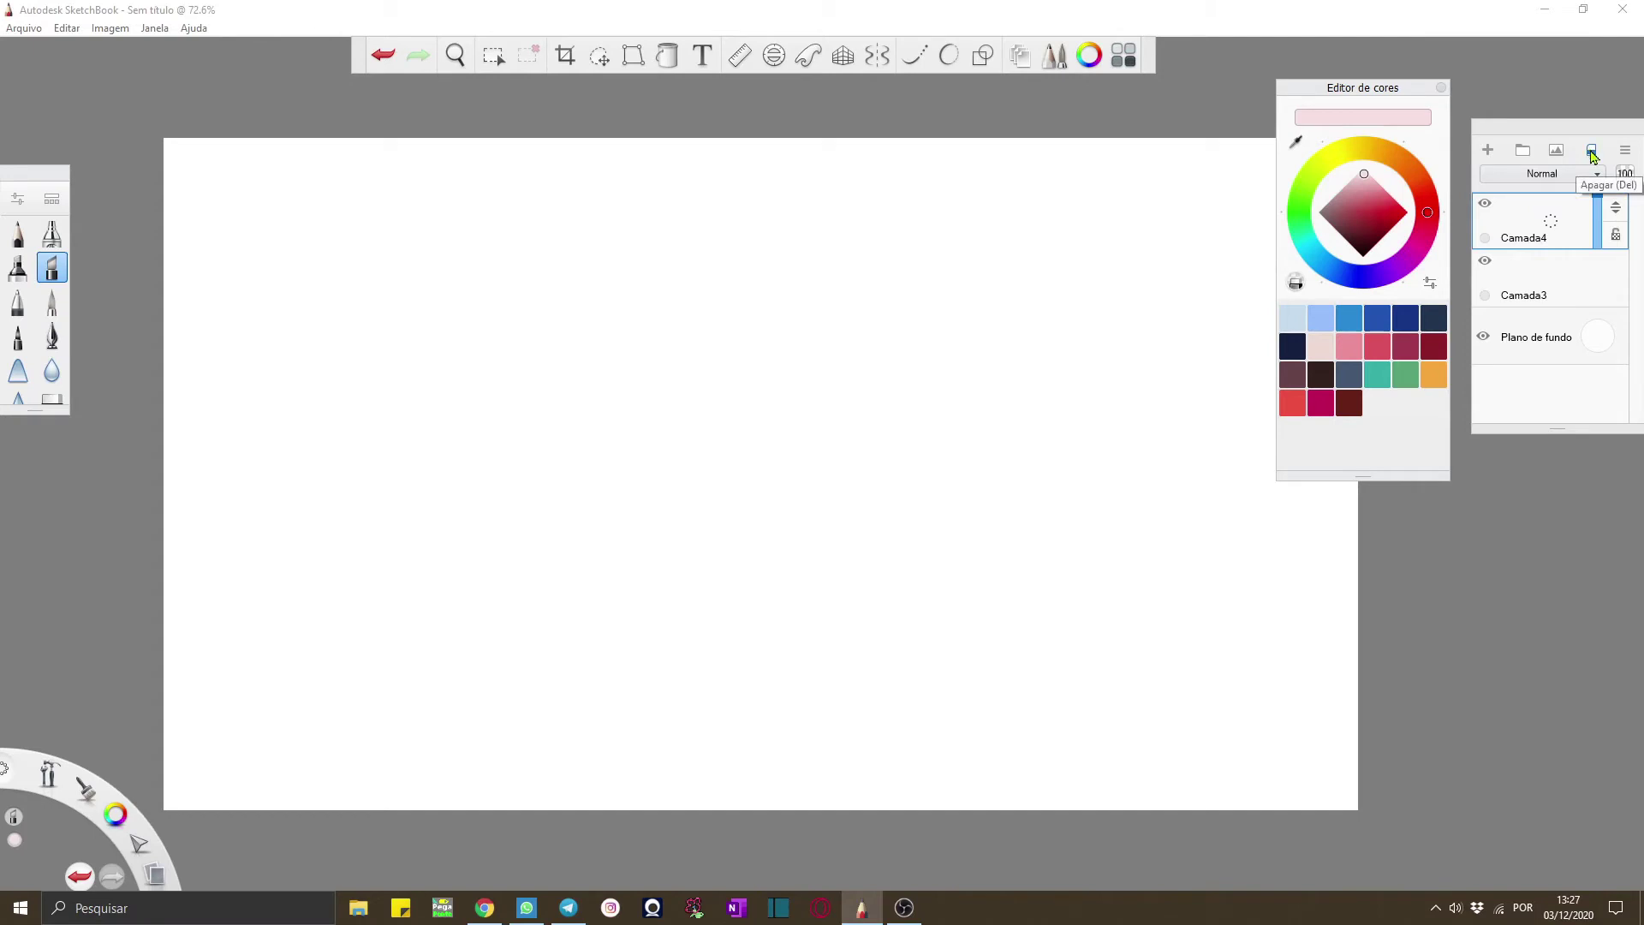
Paint test strokes on Camada4, including one in dark red, and clear the layer's contents
{"action": "left_click_drag", "start_coordinate": [679, 422], "coordinate": [1031, 301]}
{"action": "left_click", "coordinate": [1382, 238]}
{"action": "mouse_move", "coordinate": [831, 330]}
{"action": "left_mouse_down"}
{"action": "mouse_move", "coordinate": [972, 182]}
{"action": "mouse_move", "coordinate": [695, 312]}
{"action": "mouse_move", "coordinate": [389, 233]}
{"action": "mouse_move", "coordinate": [647, 270]}
{"action": "mouse_move", "coordinate": [908, 254]}
{"action": "left_mouse_up"}
{"action": "left_click", "coordinate": [1593, 151]}
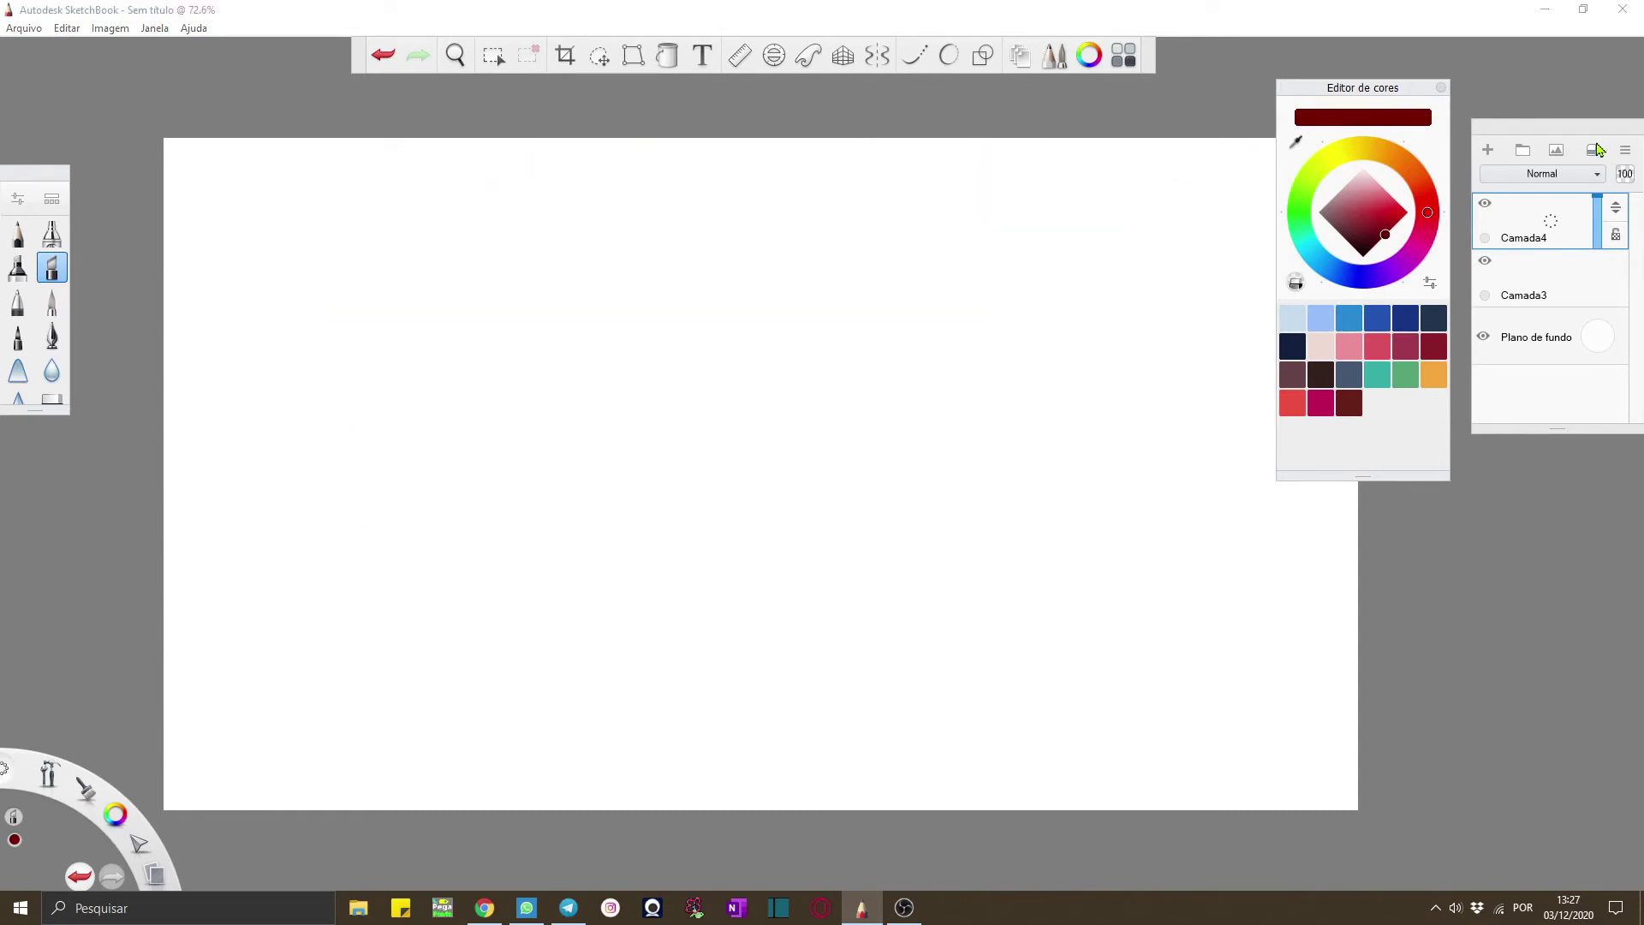
Examine the commands available for layers, such as grouping, duplicating, locking and merging
{"action": "left_click", "coordinate": [1625, 152]}
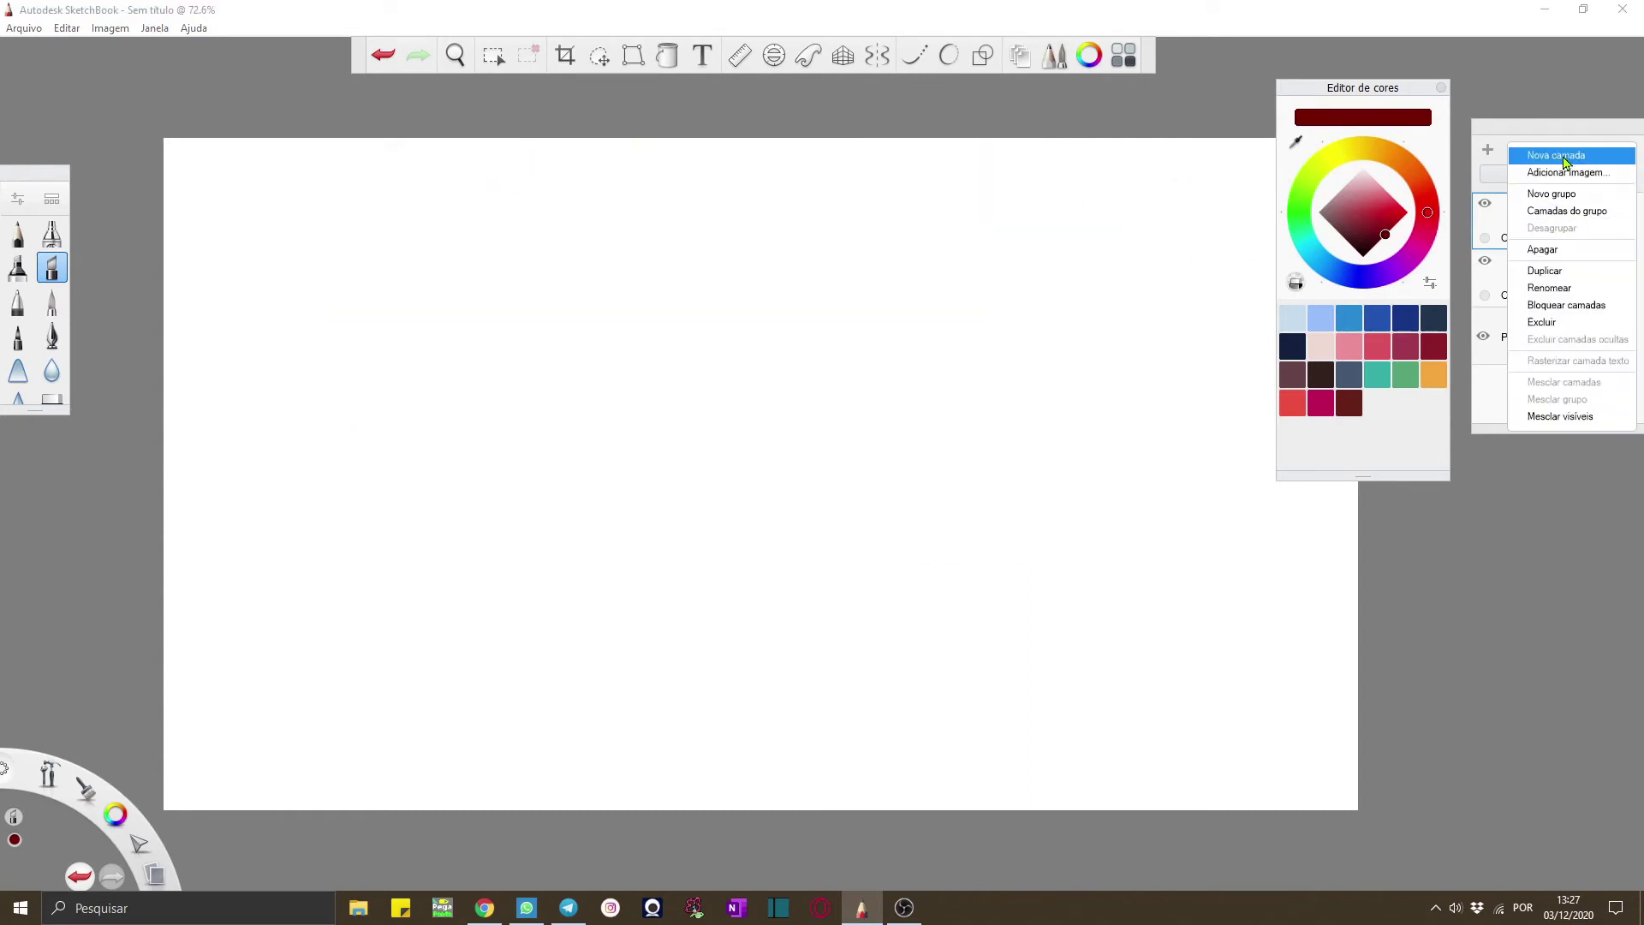
{"action": "left_click", "coordinate": [1585, 211]}
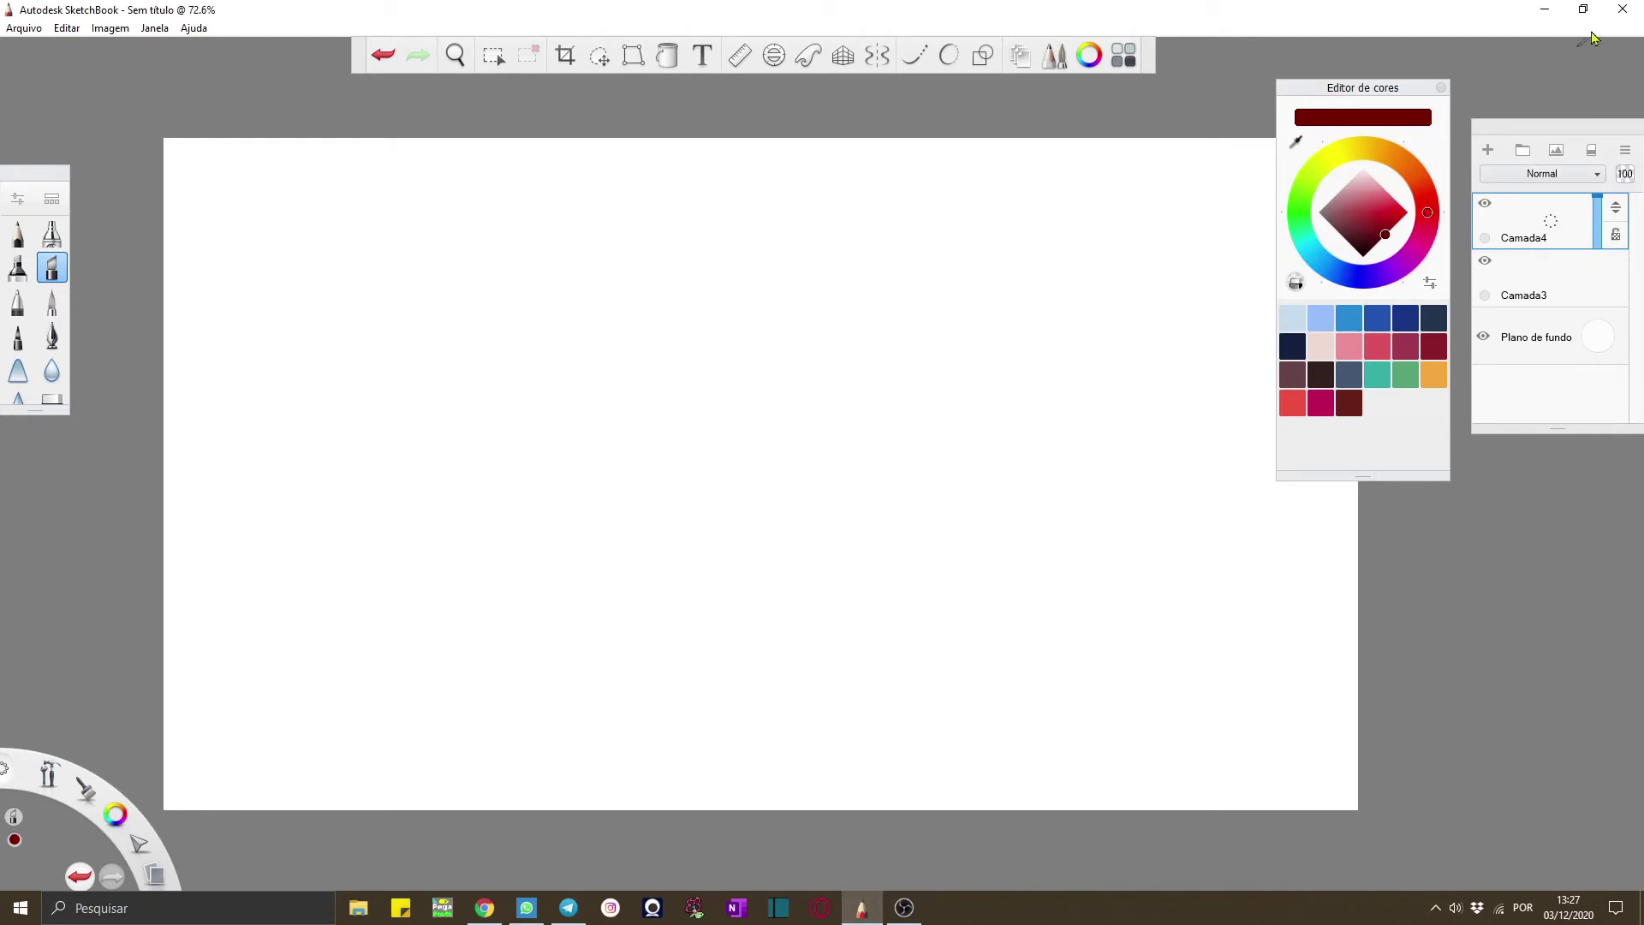
{"action": "left_click", "coordinate": [1625, 152]}
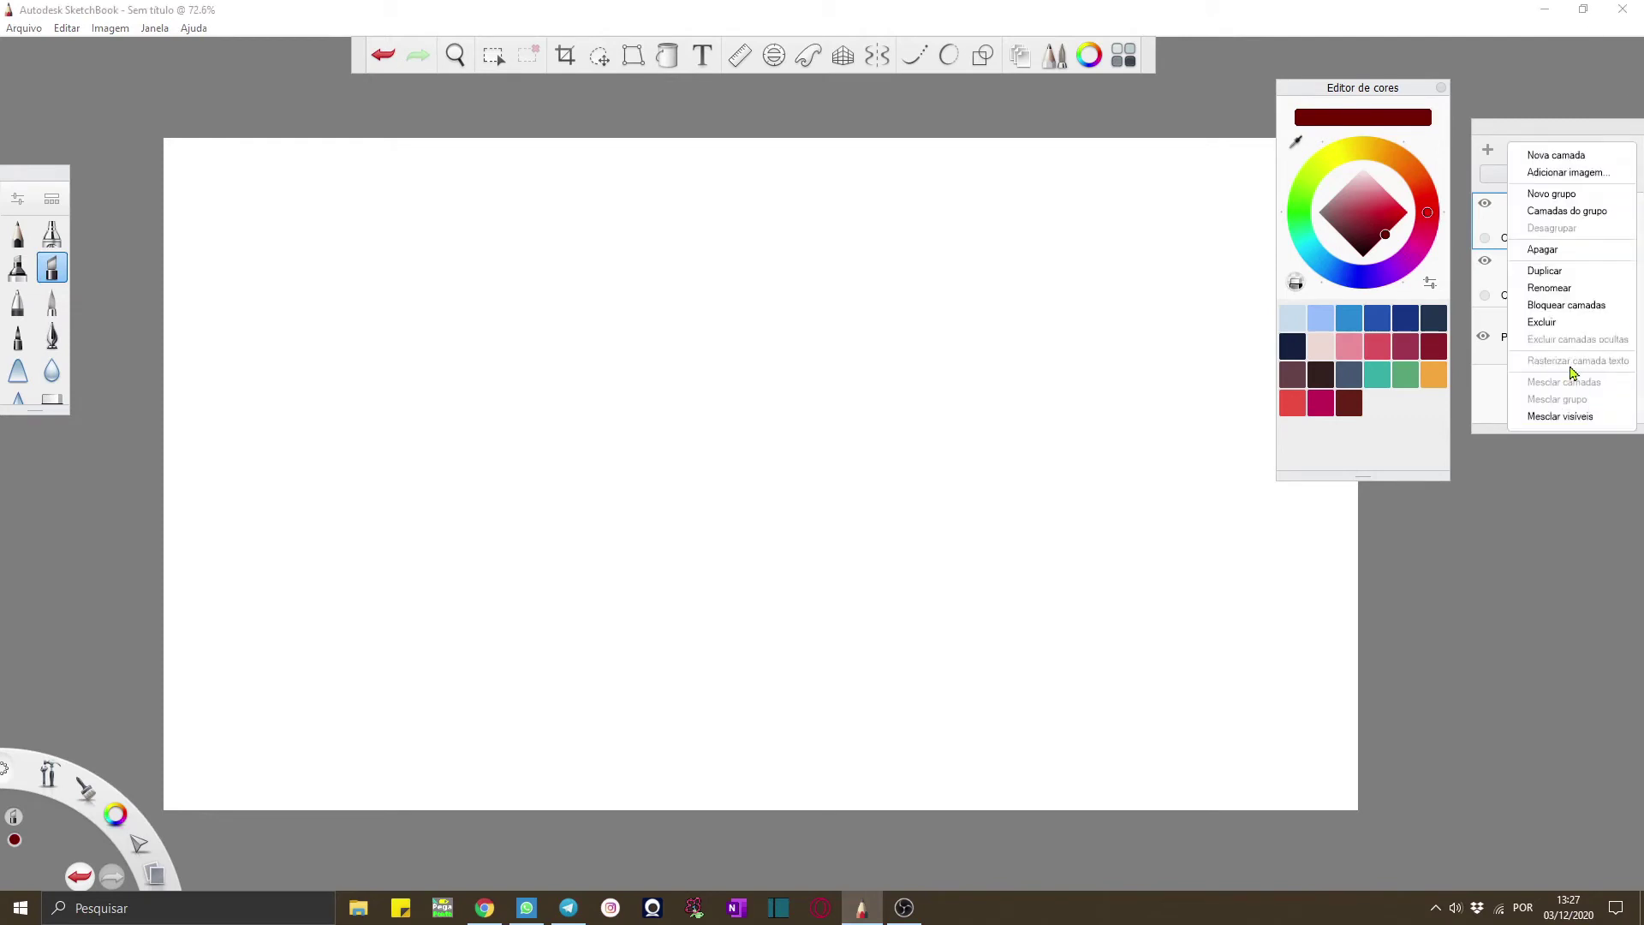
{"action": "left_click", "coordinate": [1315, 513]}
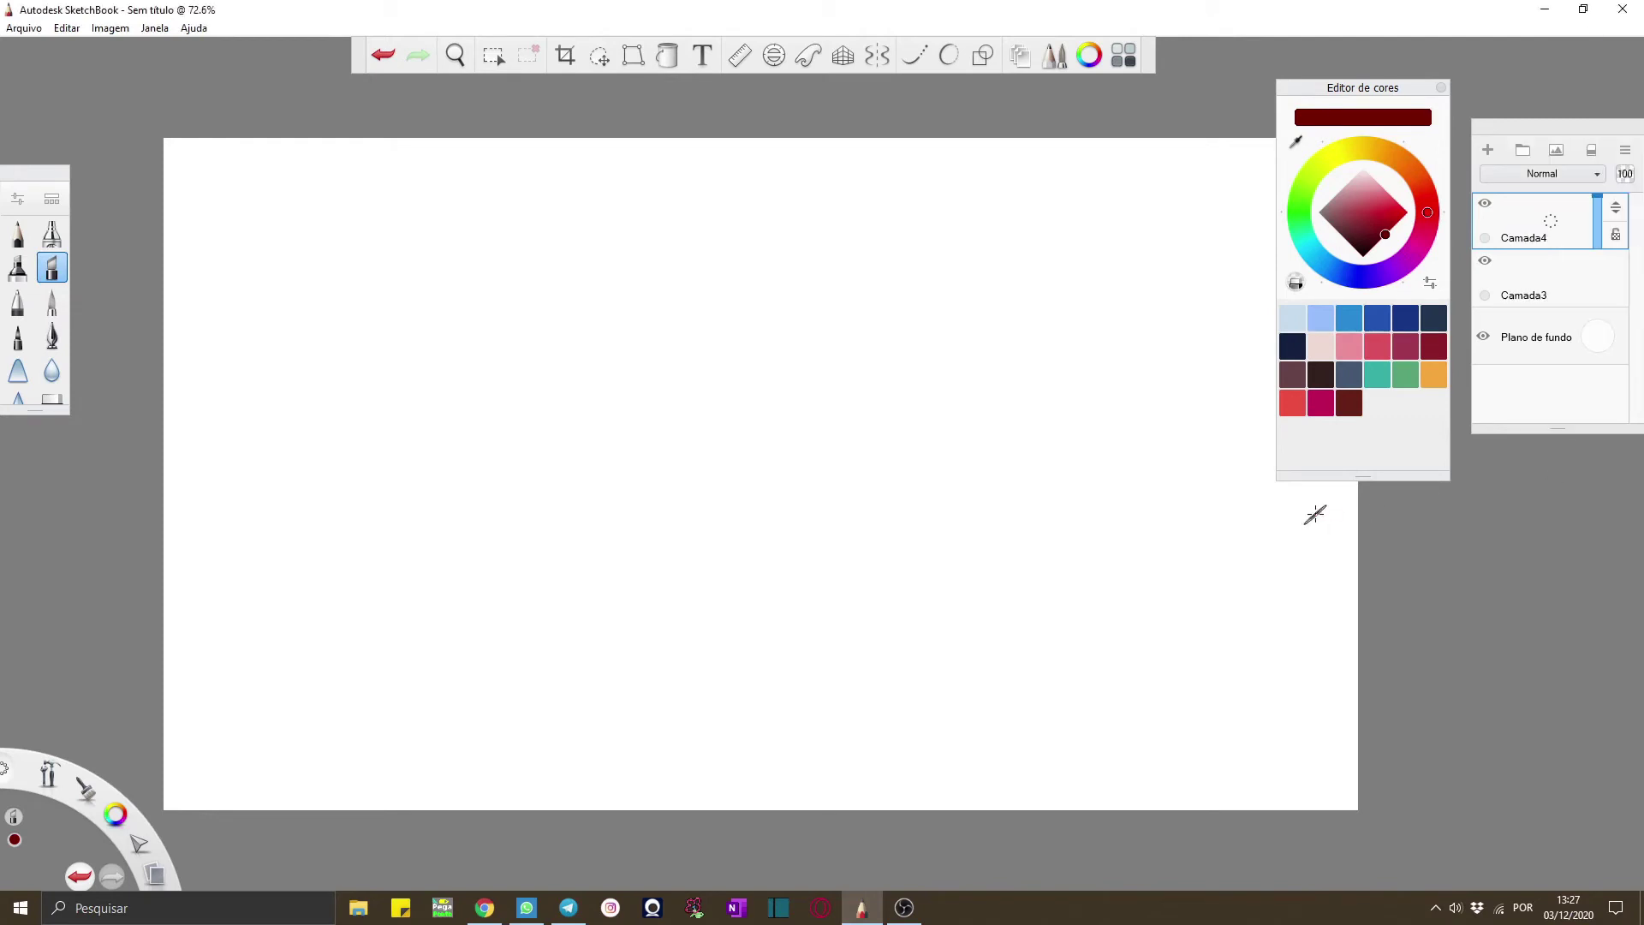
Hide and reopen the colour editor, and store a light pink from the colour wheel as a new swatch
{"action": "left_click", "coordinate": [1089, 55]}
{"action": "left_click", "coordinate": [1089, 55]}
{"action": "left_click_drag", "start_coordinate": [1363, 217], "coordinate": [1431, 264]}
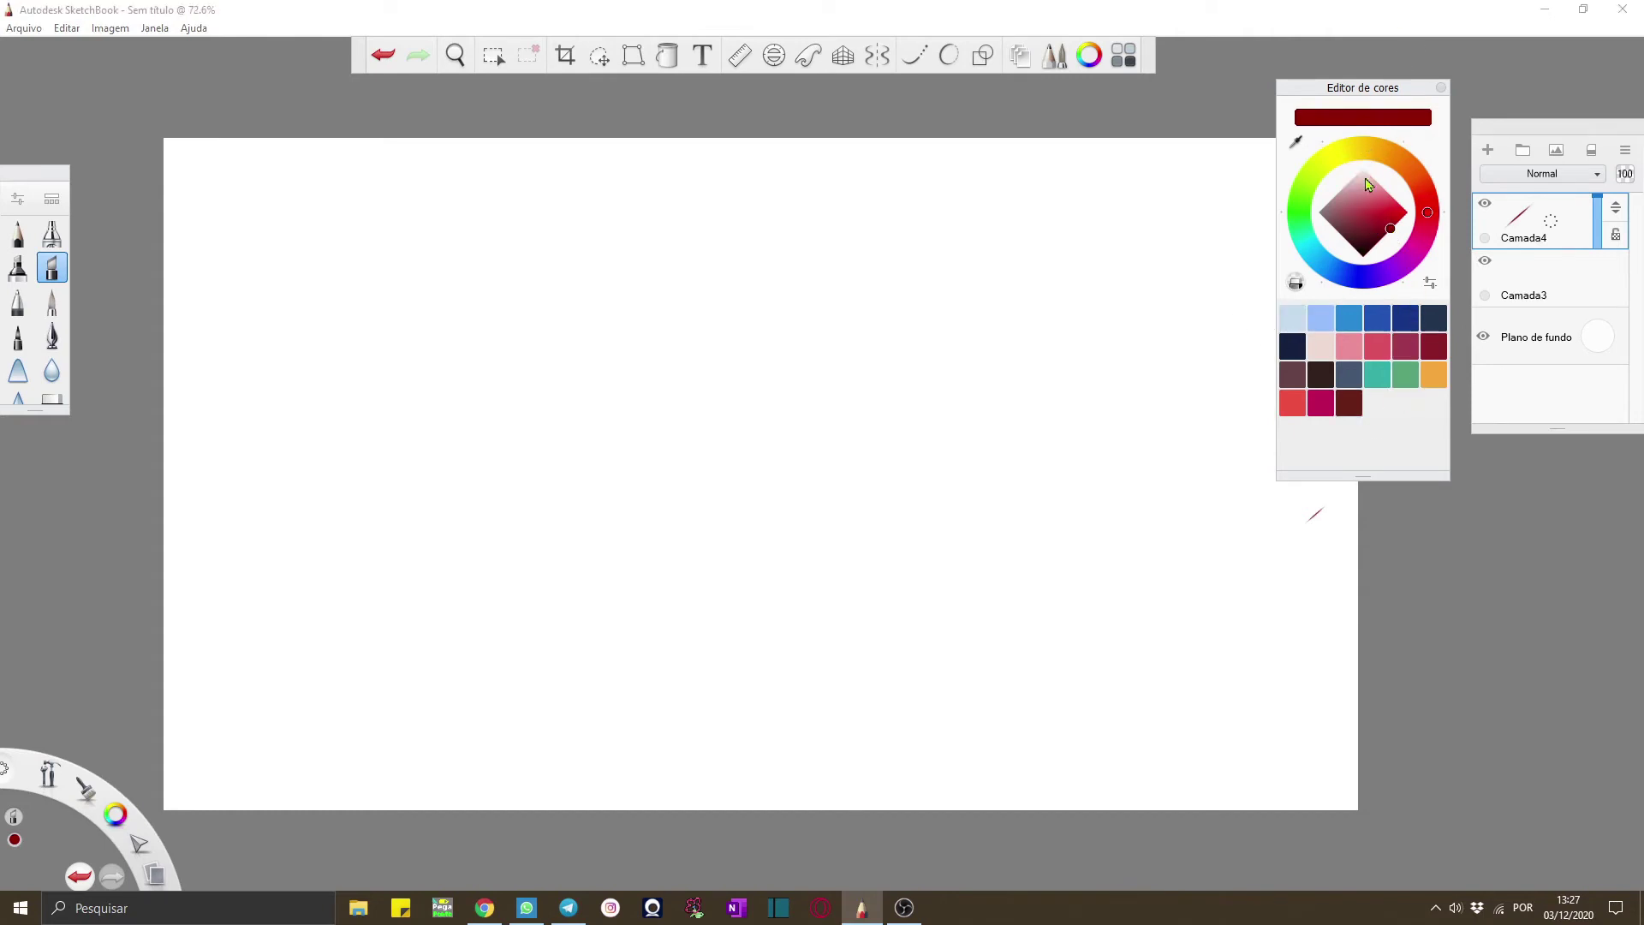
{"action": "left_click_drag", "start_coordinate": [1353, 171], "coordinate": [1370, 187]}
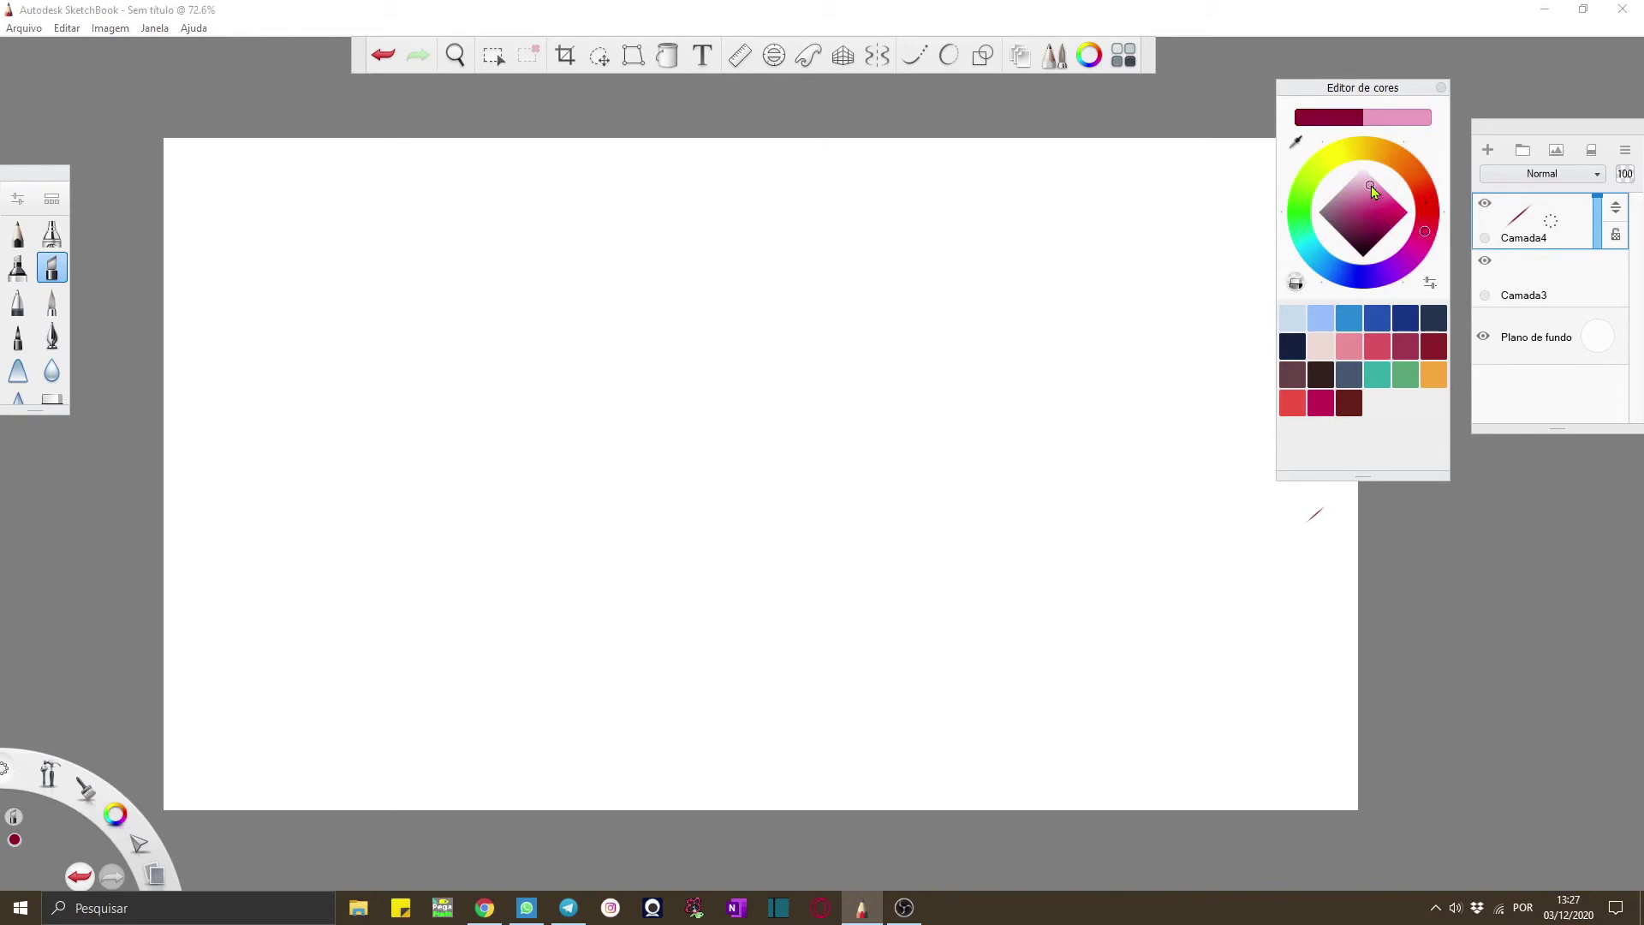
{"action": "left_click_drag", "start_coordinate": [1384, 128], "coordinate": [1377, 402]}
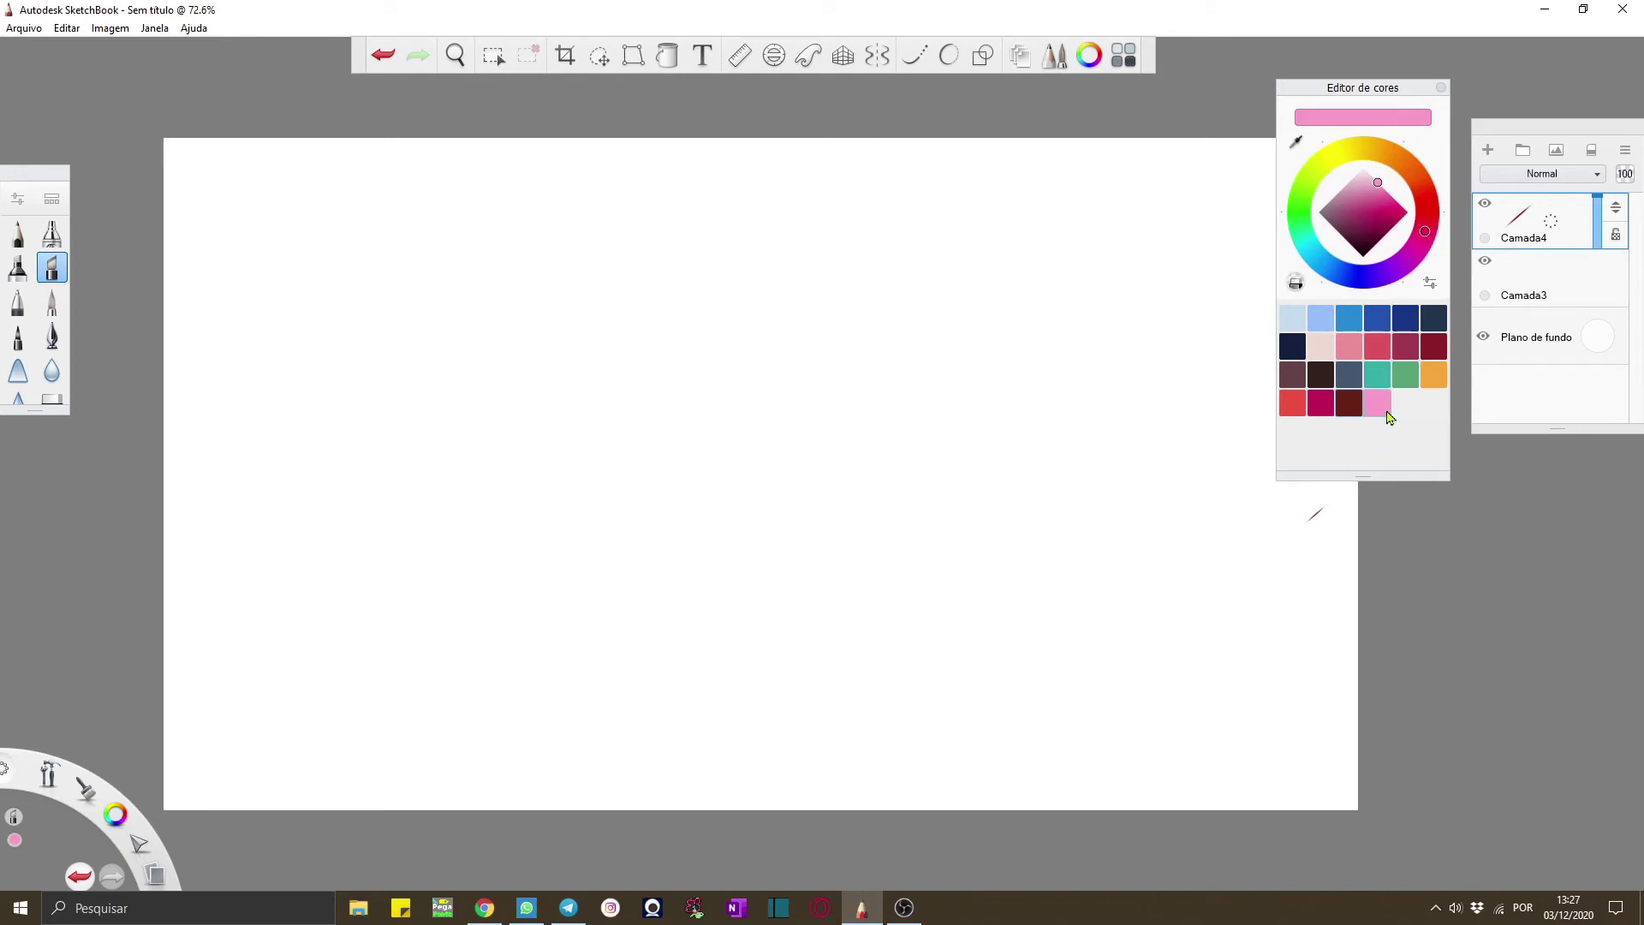
Expand the colour sliders, set the RGB red value to 43 and switch the sliders to HSL
{"action": "left_click", "coordinate": [1430, 283]}
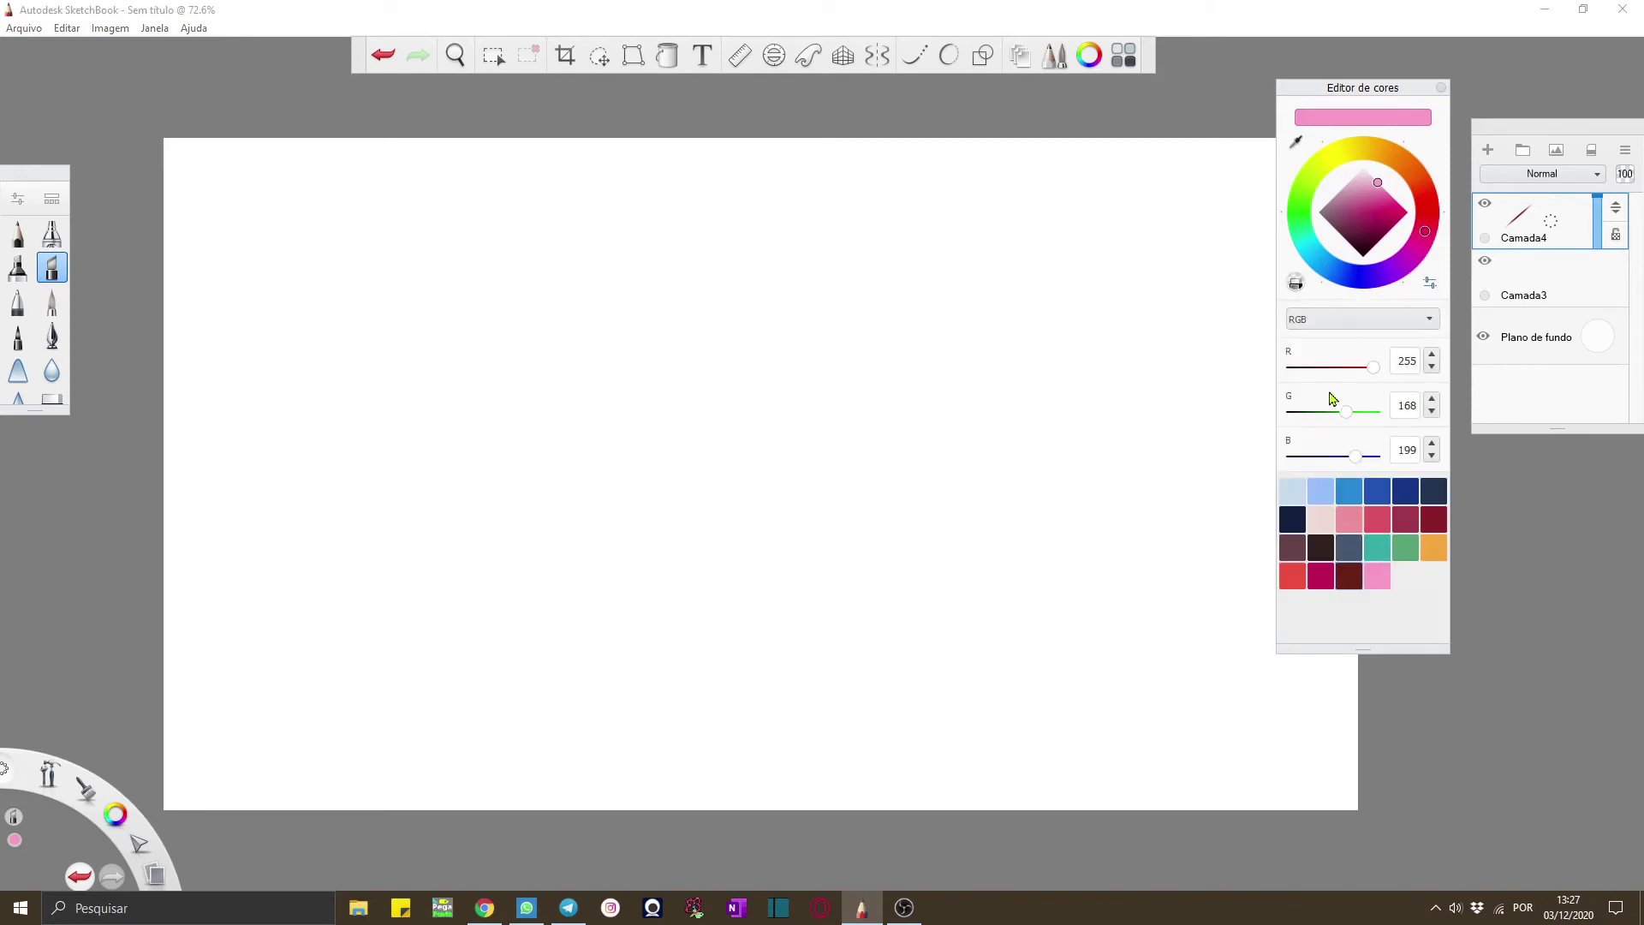
{"action": "left_click_drag", "start_coordinate": [1347, 379], "coordinate": [1297, 374]}
{"action": "left_click", "coordinate": [1344, 319]}
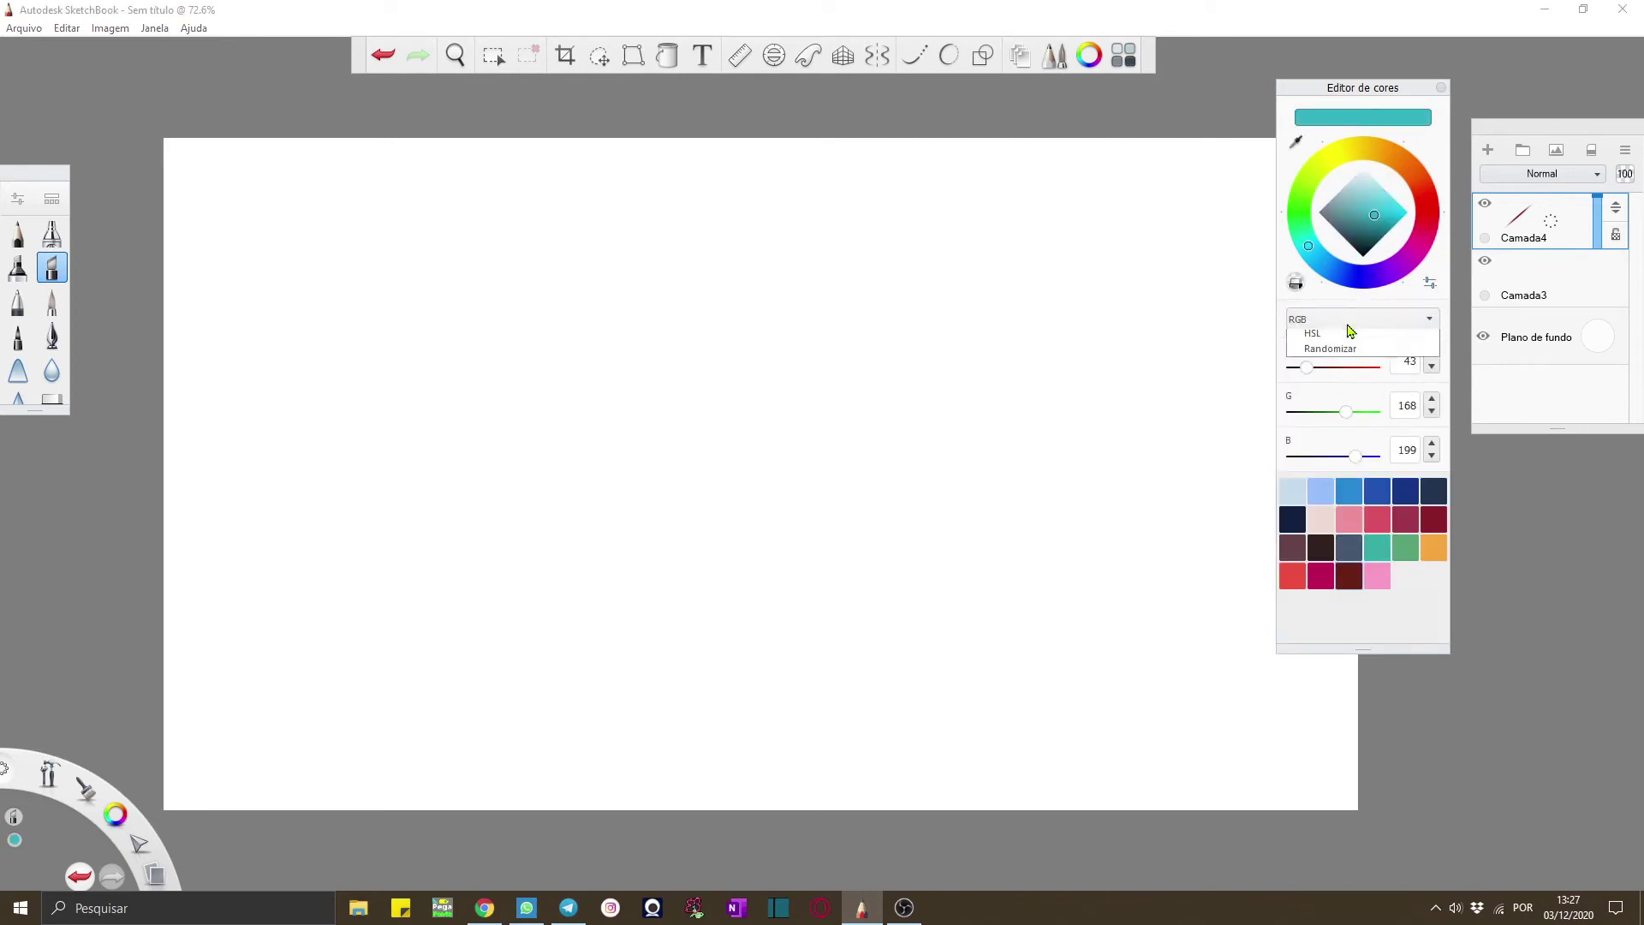
{"action": "left_click", "coordinate": [1344, 358]}
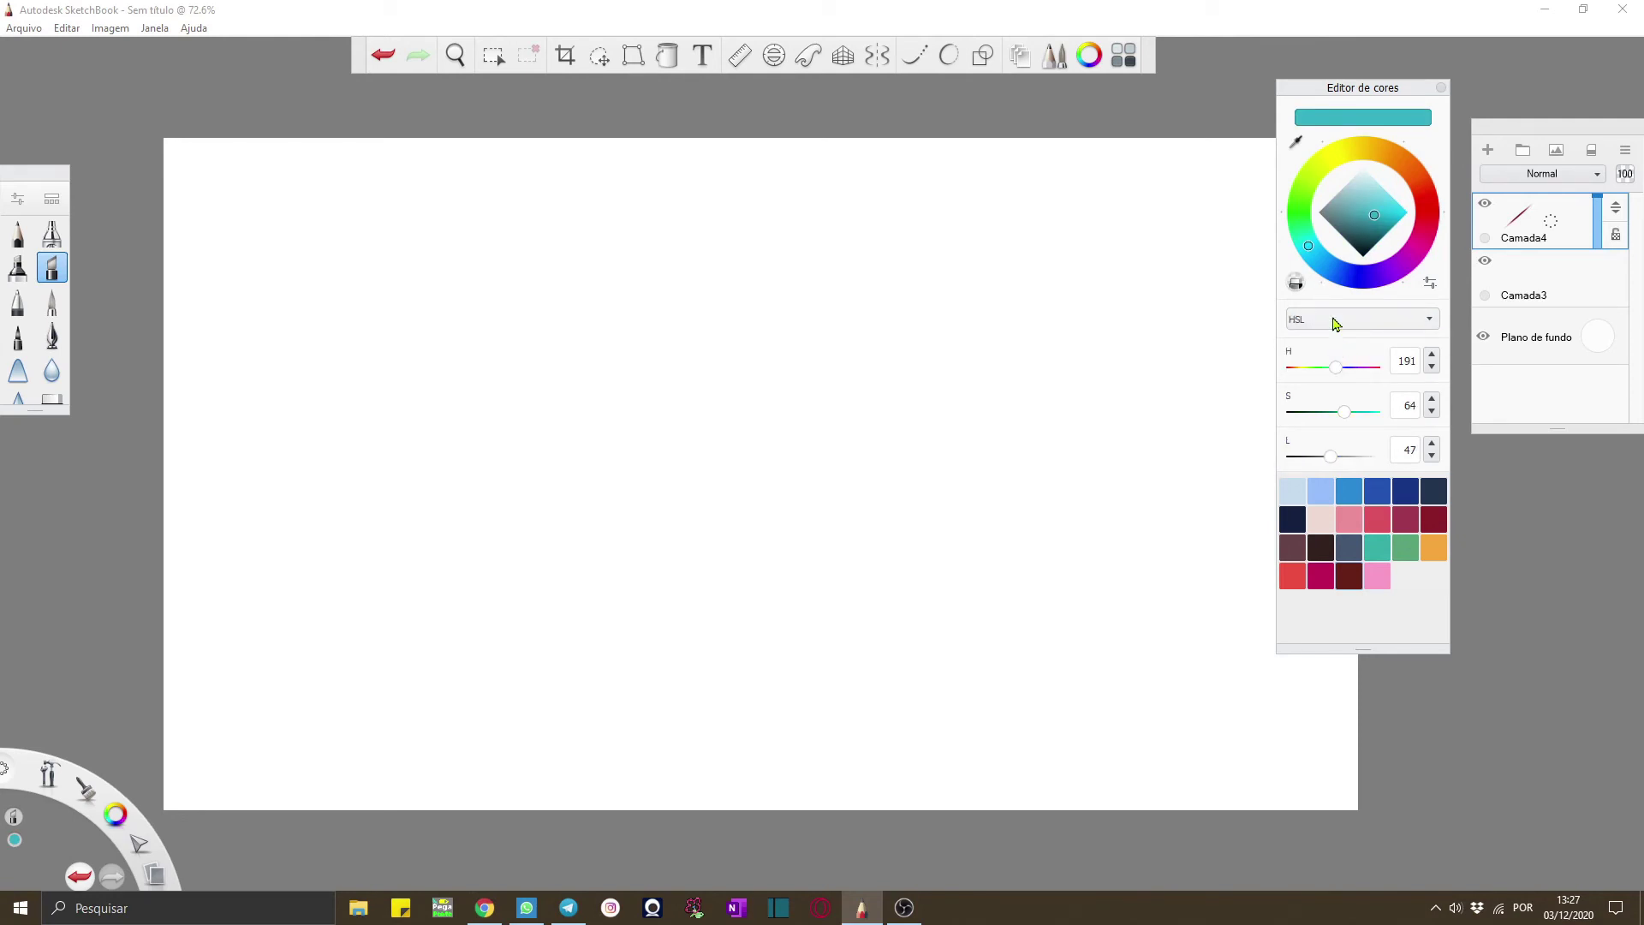
Switch the colour sliders to Randomizar and back to HSL
{"action": "left_click", "coordinate": [1333, 321]}
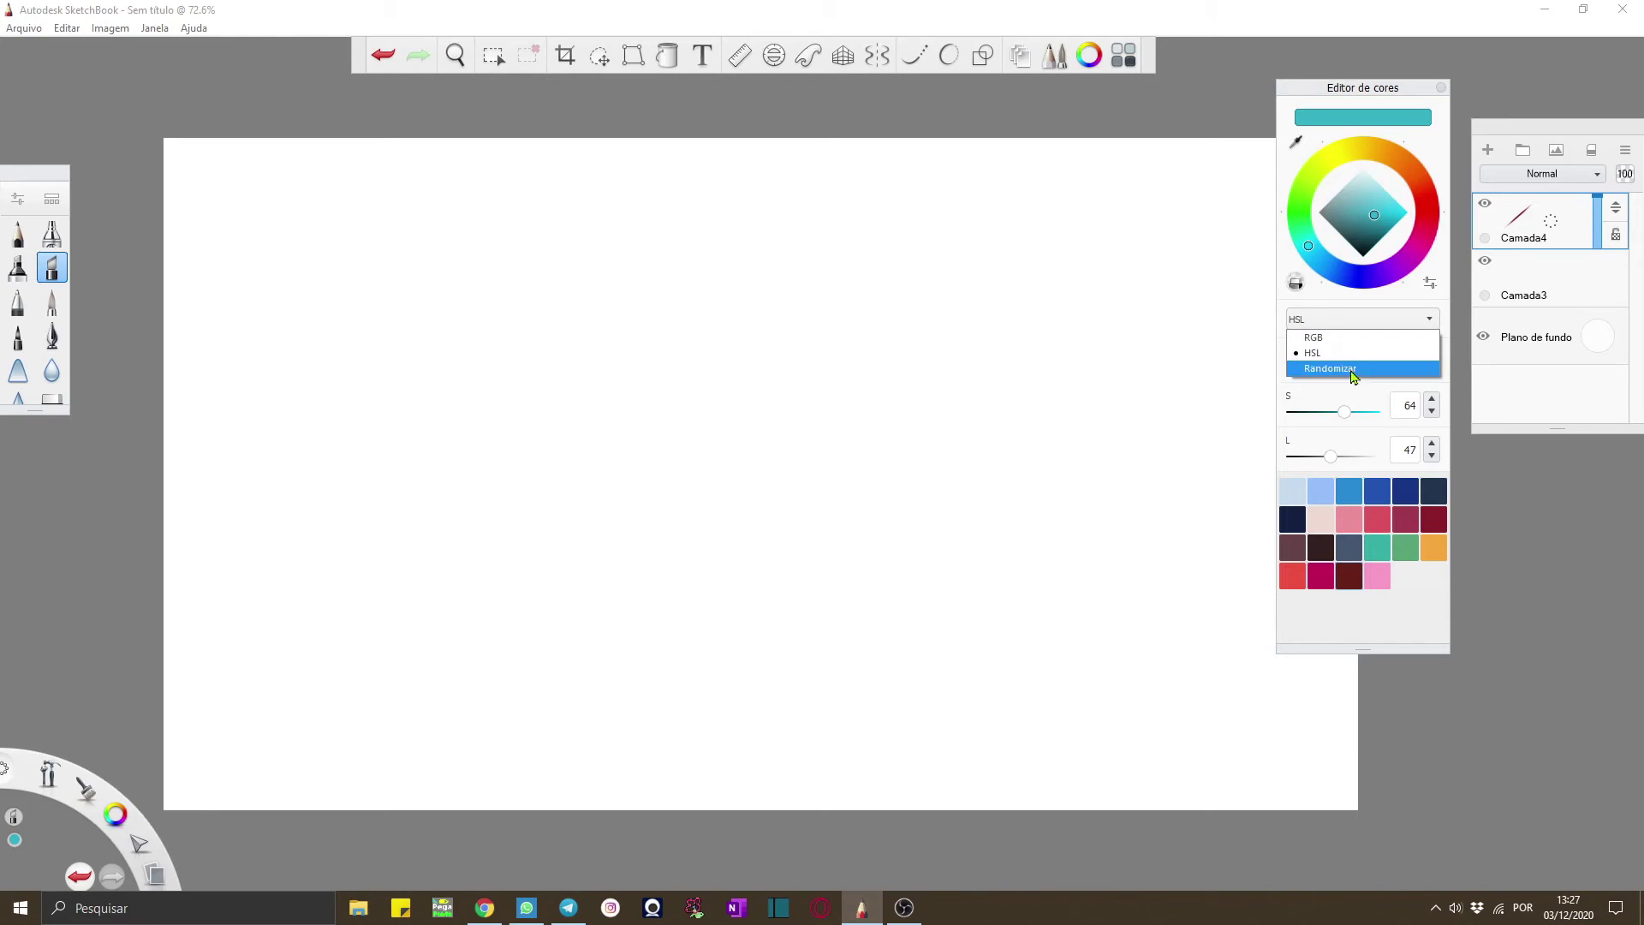
{"action": "left_click", "coordinate": [1351, 370]}
{"action": "left_click", "coordinate": [1350, 321]}
{"action": "left_click", "coordinate": [1350, 369]}
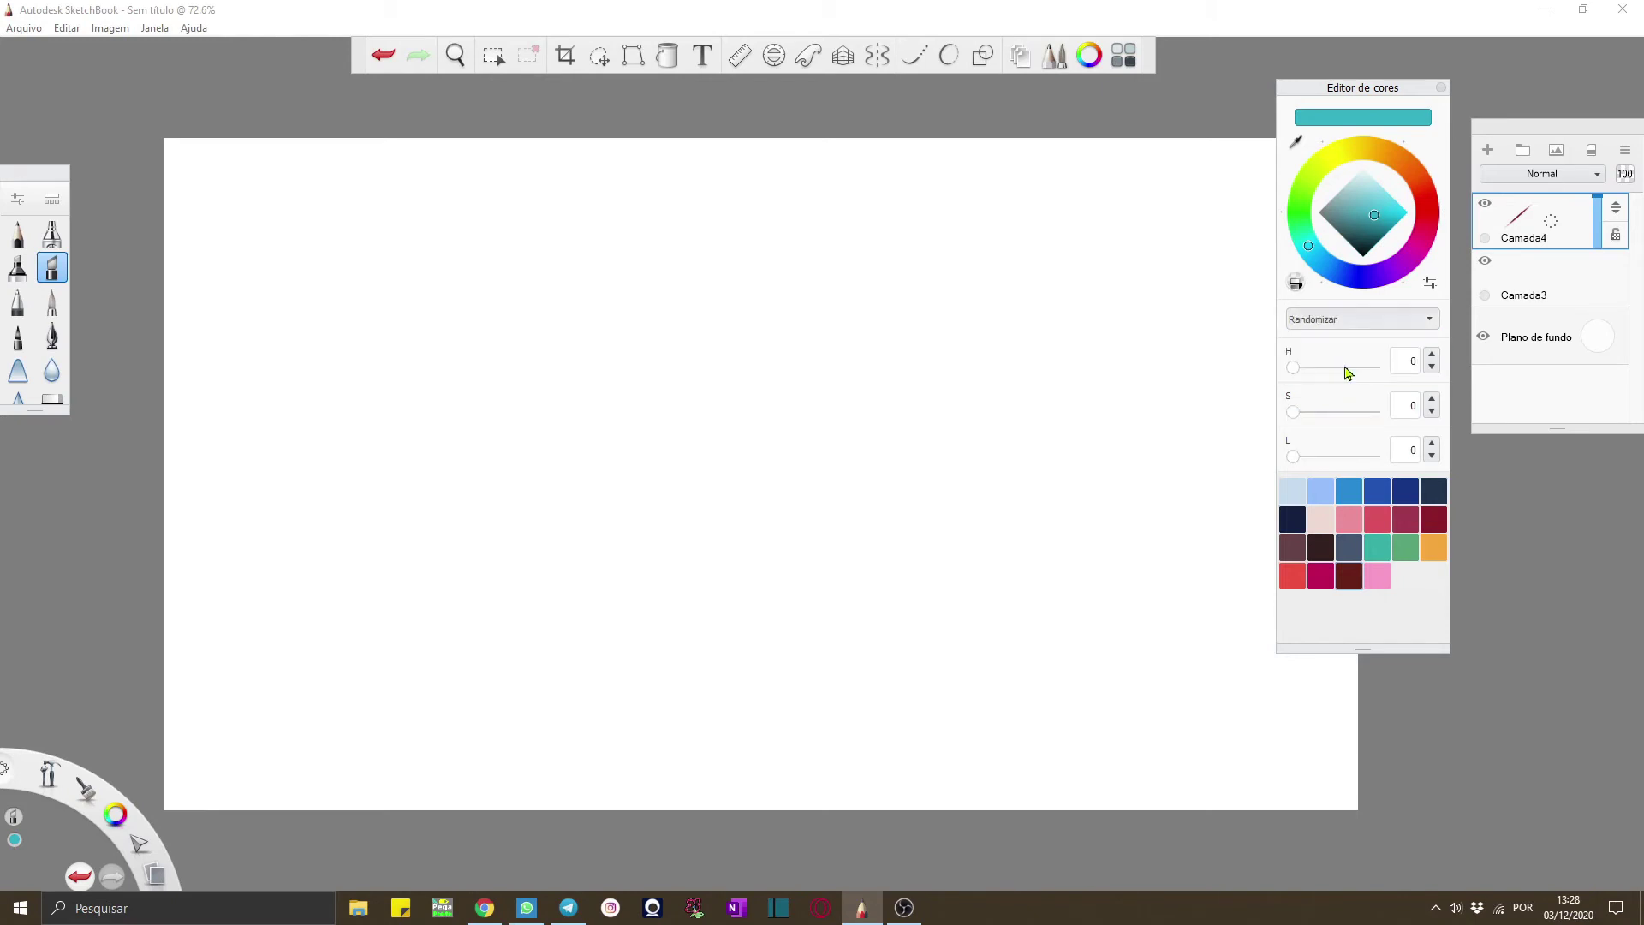
{"action": "left_click", "coordinate": [1372, 320]}
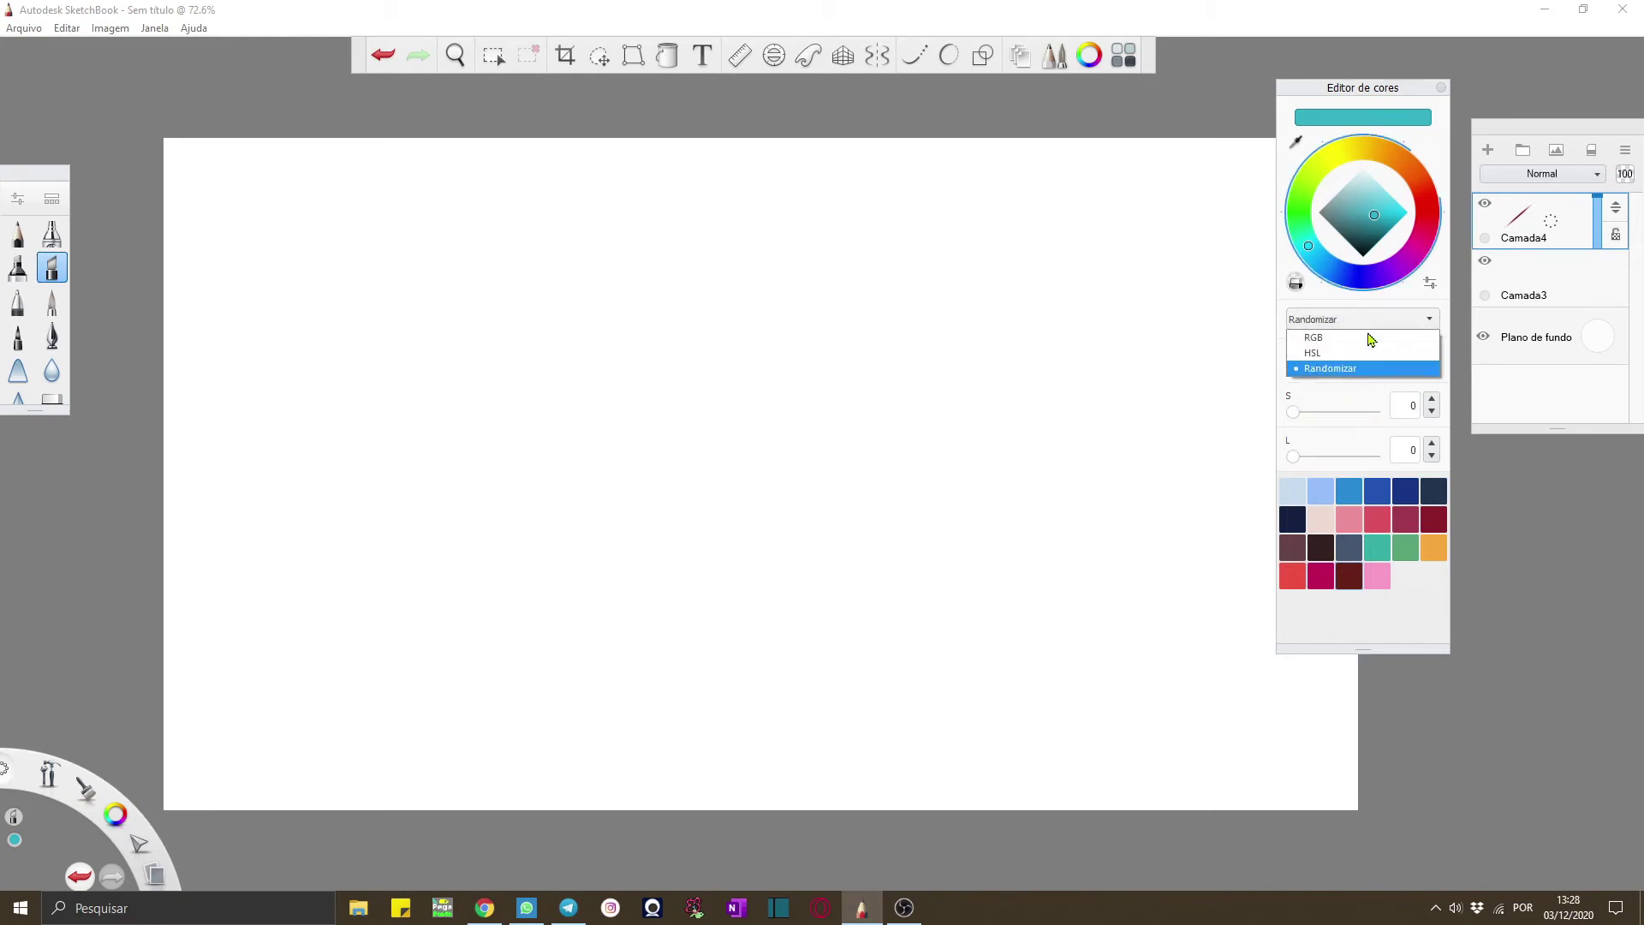
{"action": "left_click", "coordinate": [1374, 347]}
Choose a fully saturated blue on the colour wheel, and change the colour to a pinkish red with the sliders collapsed
{"action": "left_click", "coordinate": [1352, 276]}
{"action": "left_click_drag", "start_coordinate": [1353, 245], "coordinate": [1416, 215]}
{"action": "left_click", "coordinate": [1369, 323]}
{"action": "left_click", "coordinate": [1415, 336]}
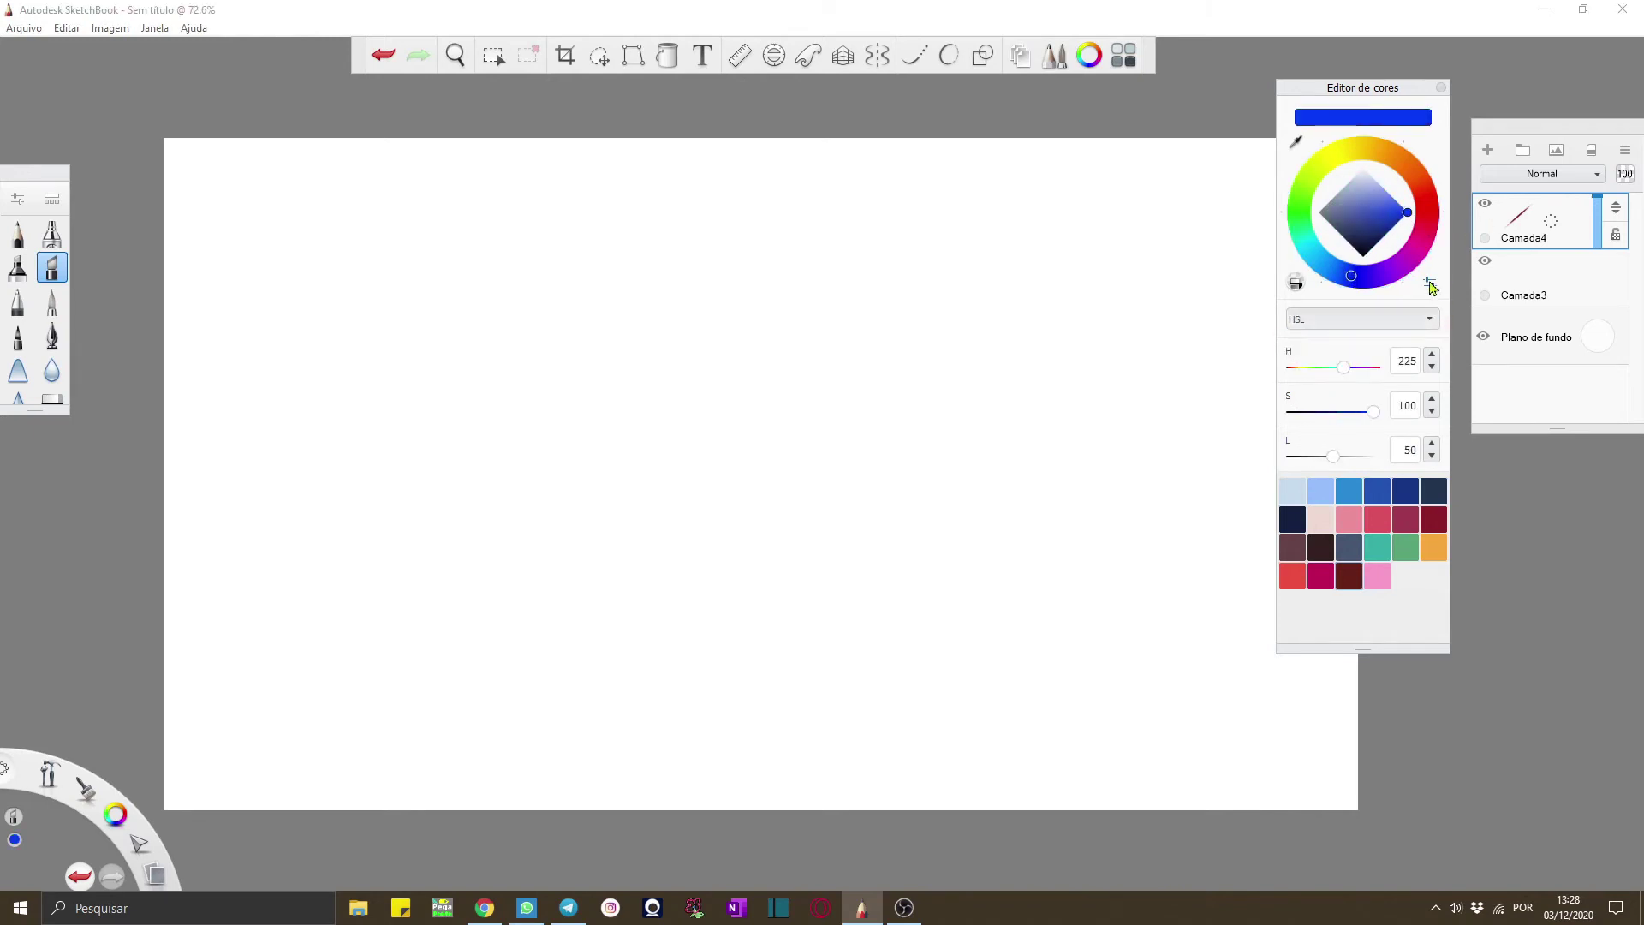
{"action": "left_click", "coordinate": [1296, 283]}
{"action": "left_click", "coordinate": [1344, 204]}
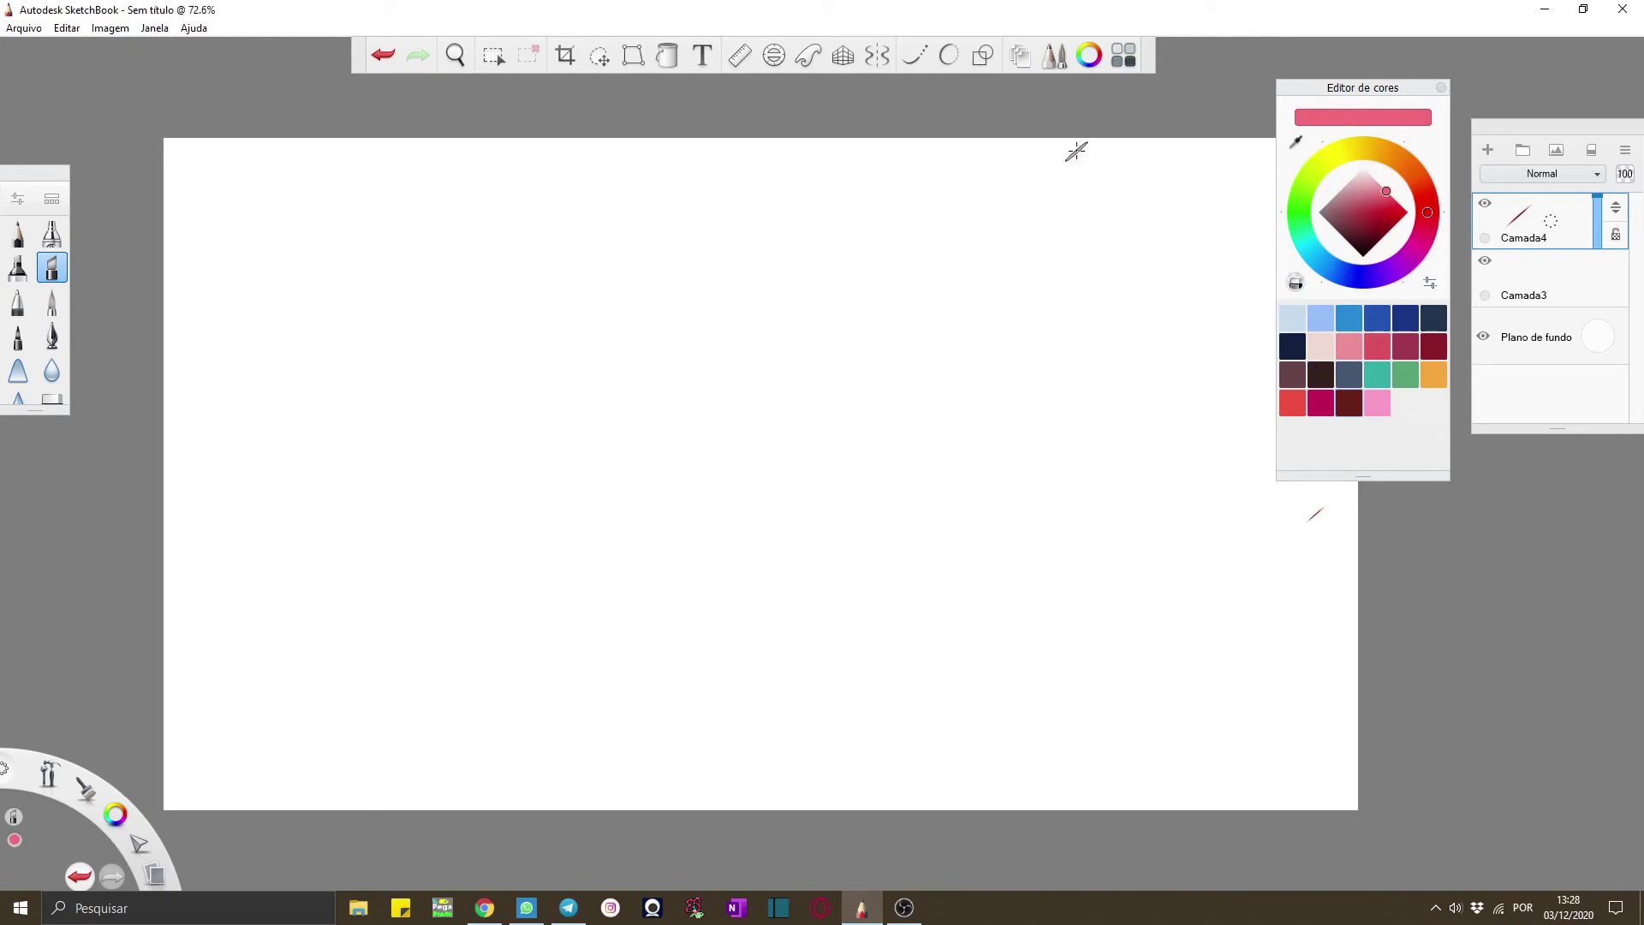
Open the Copic library and pick the BV20 Dull Lavender and BV34 Bluebell colours
{"action": "left_click", "coordinate": [1124, 56]}
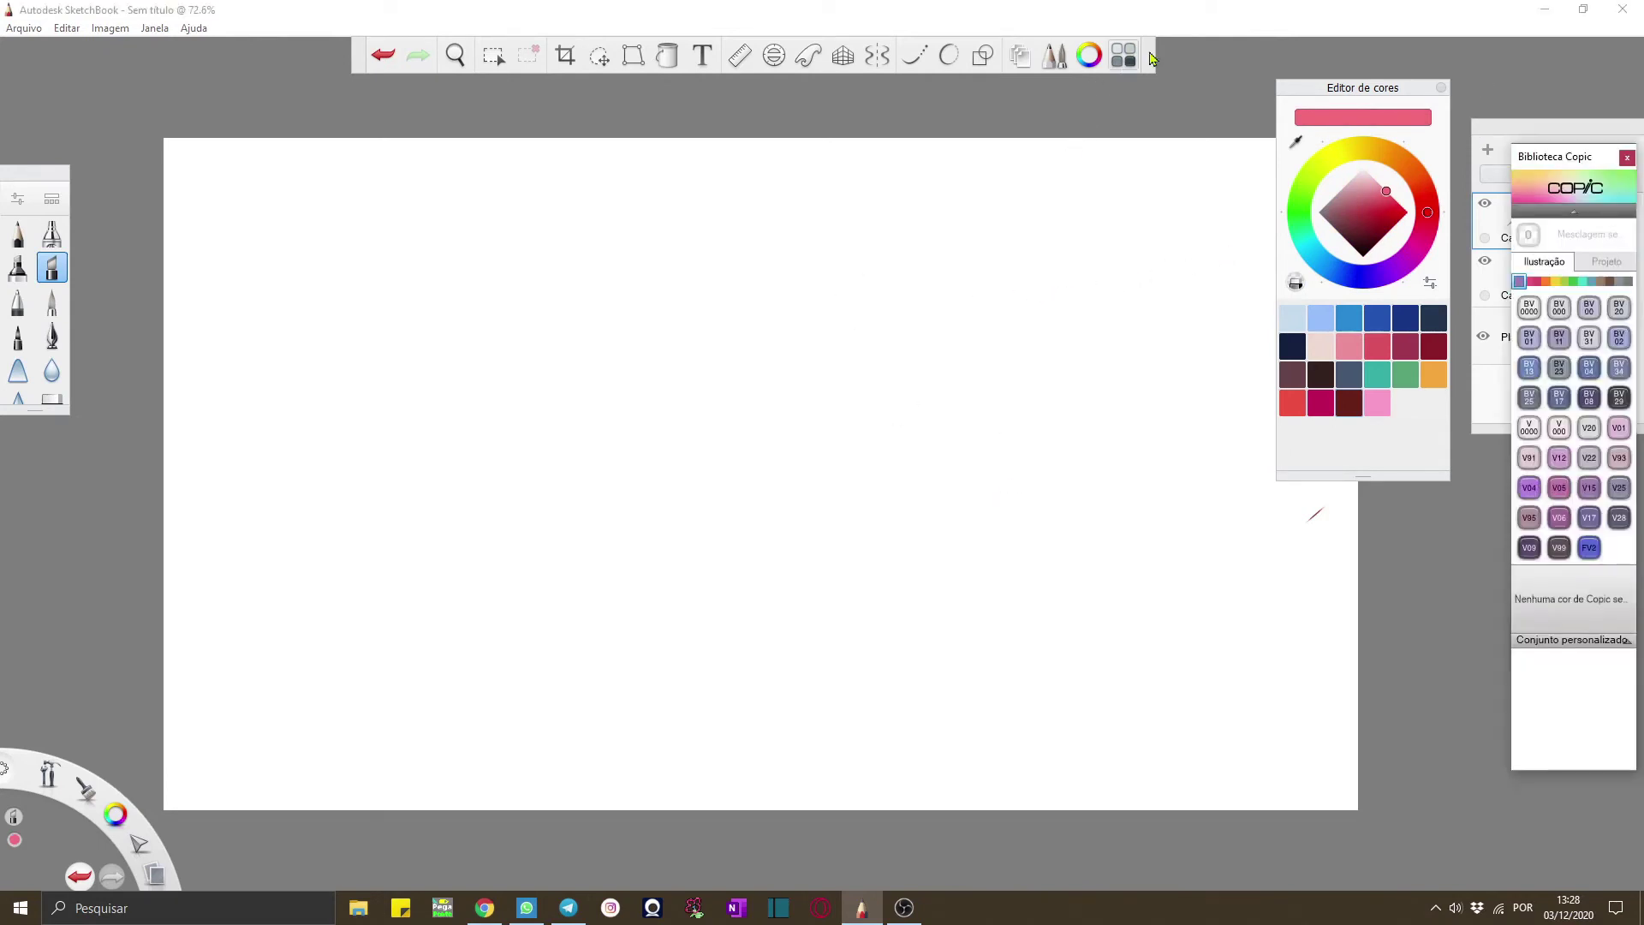
{"action": "left_click", "coordinate": [1619, 308]}
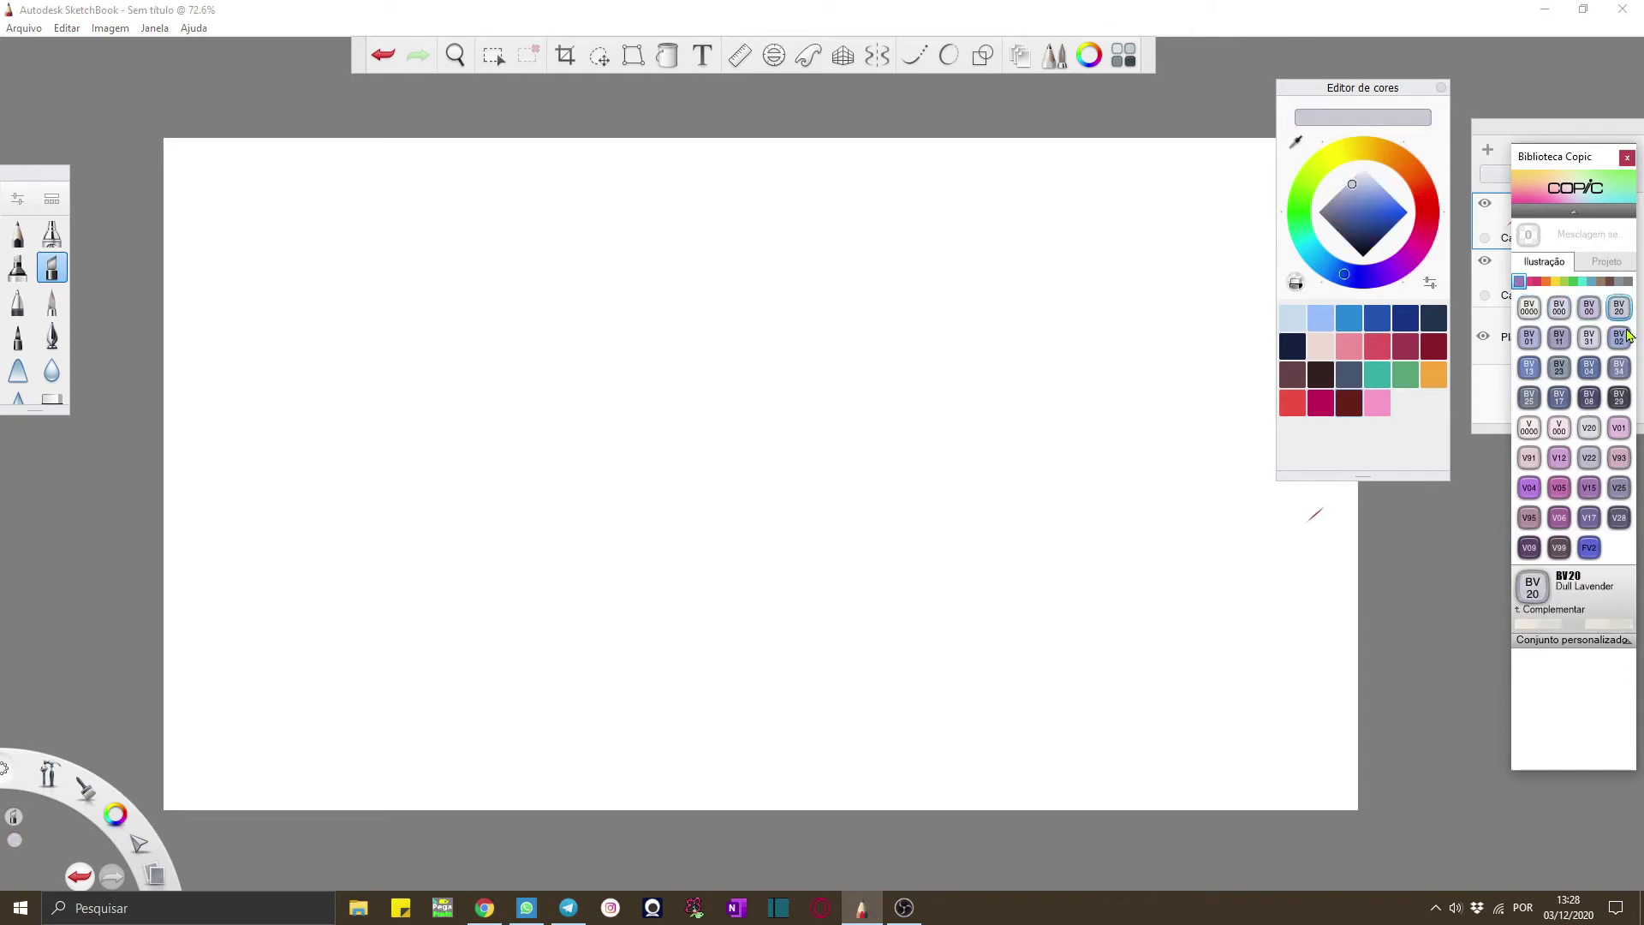
{"action": "left_click", "coordinate": [1619, 368]}
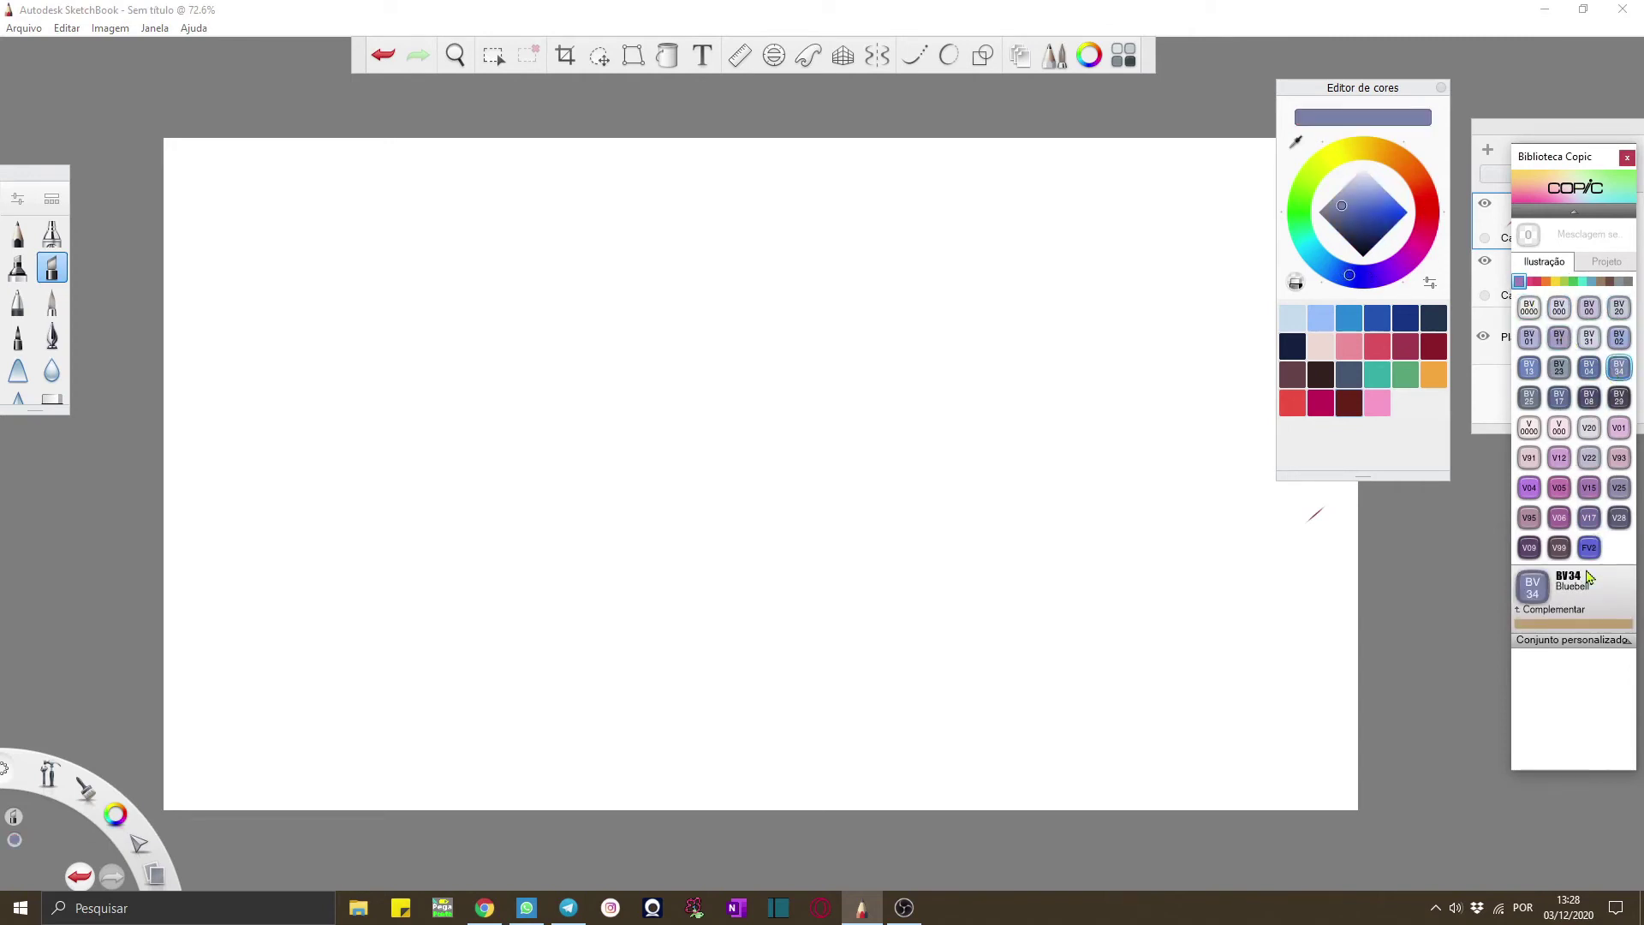
Browse the Copic colour families in the Ilustração and Projeto sets, including the brown E range, and close the library
{"action": "left_click", "coordinate": [1545, 281]}
{"action": "mouse_move", "coordinate": [1629, 282]}
{"action": "left_mouse_down"}
{"action": "mouse_move", "coordinate": [1514, 294]}
{"action": "mouse_move", "coordinate": [1632, 287]}
{"action": "mouse_move", "coordinate": [1617, 284]}
{"action": "left_mouse_up"}
{"action": "left_click", "coordinate": [1602, 265]}
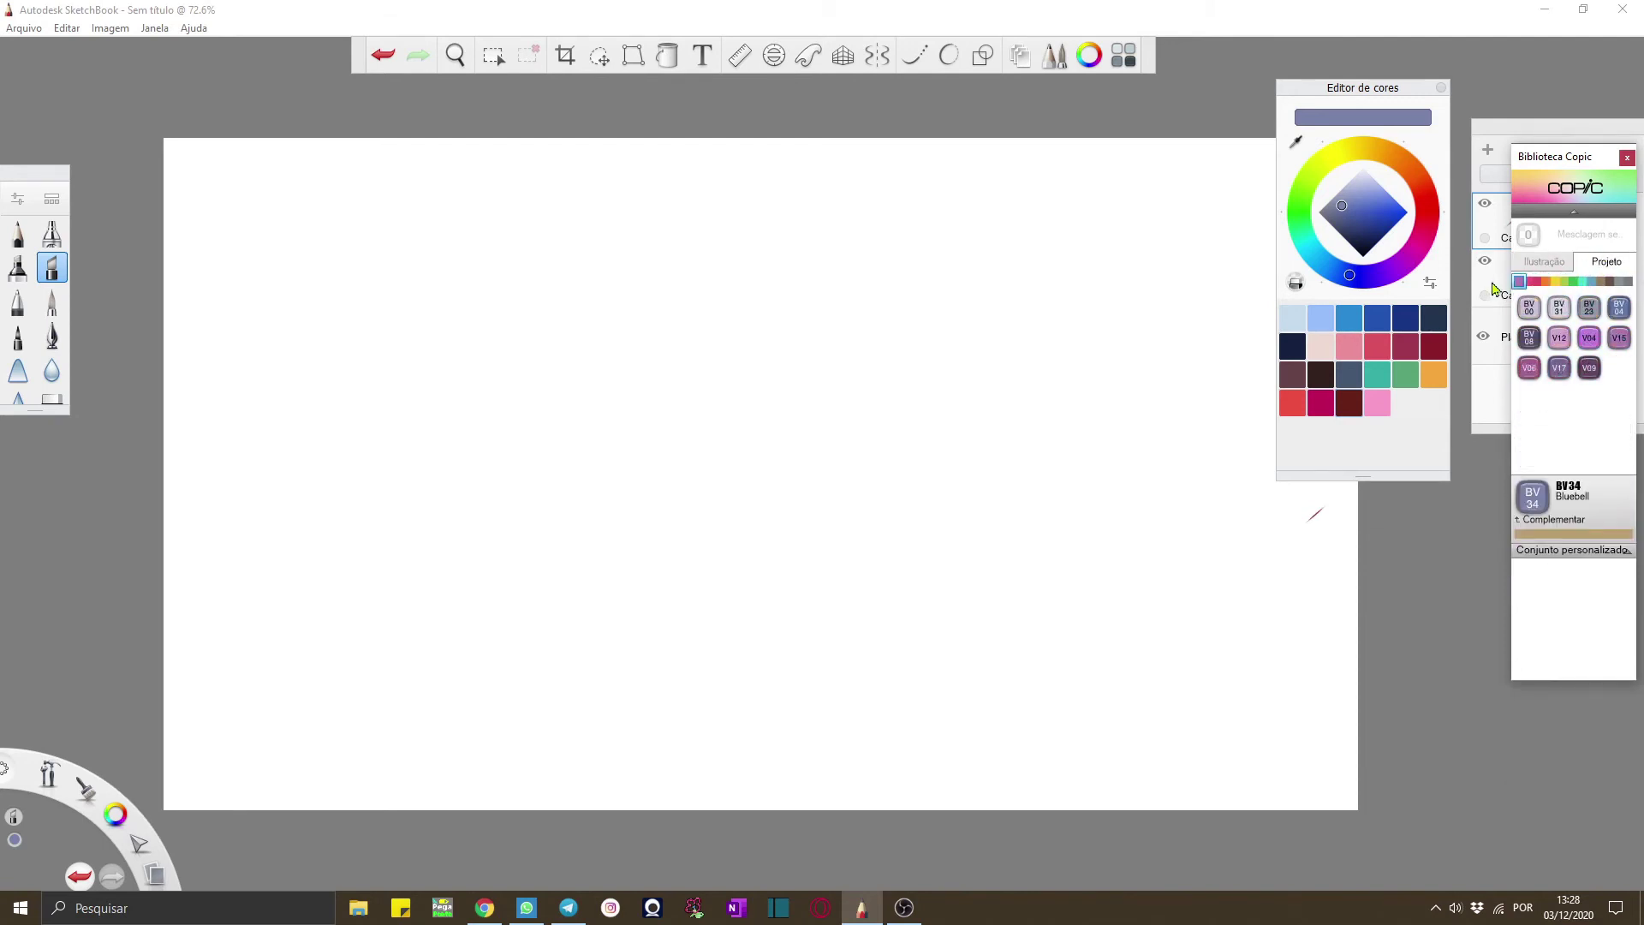
{"action": "left_click", "coordinate": [1607, 282]}
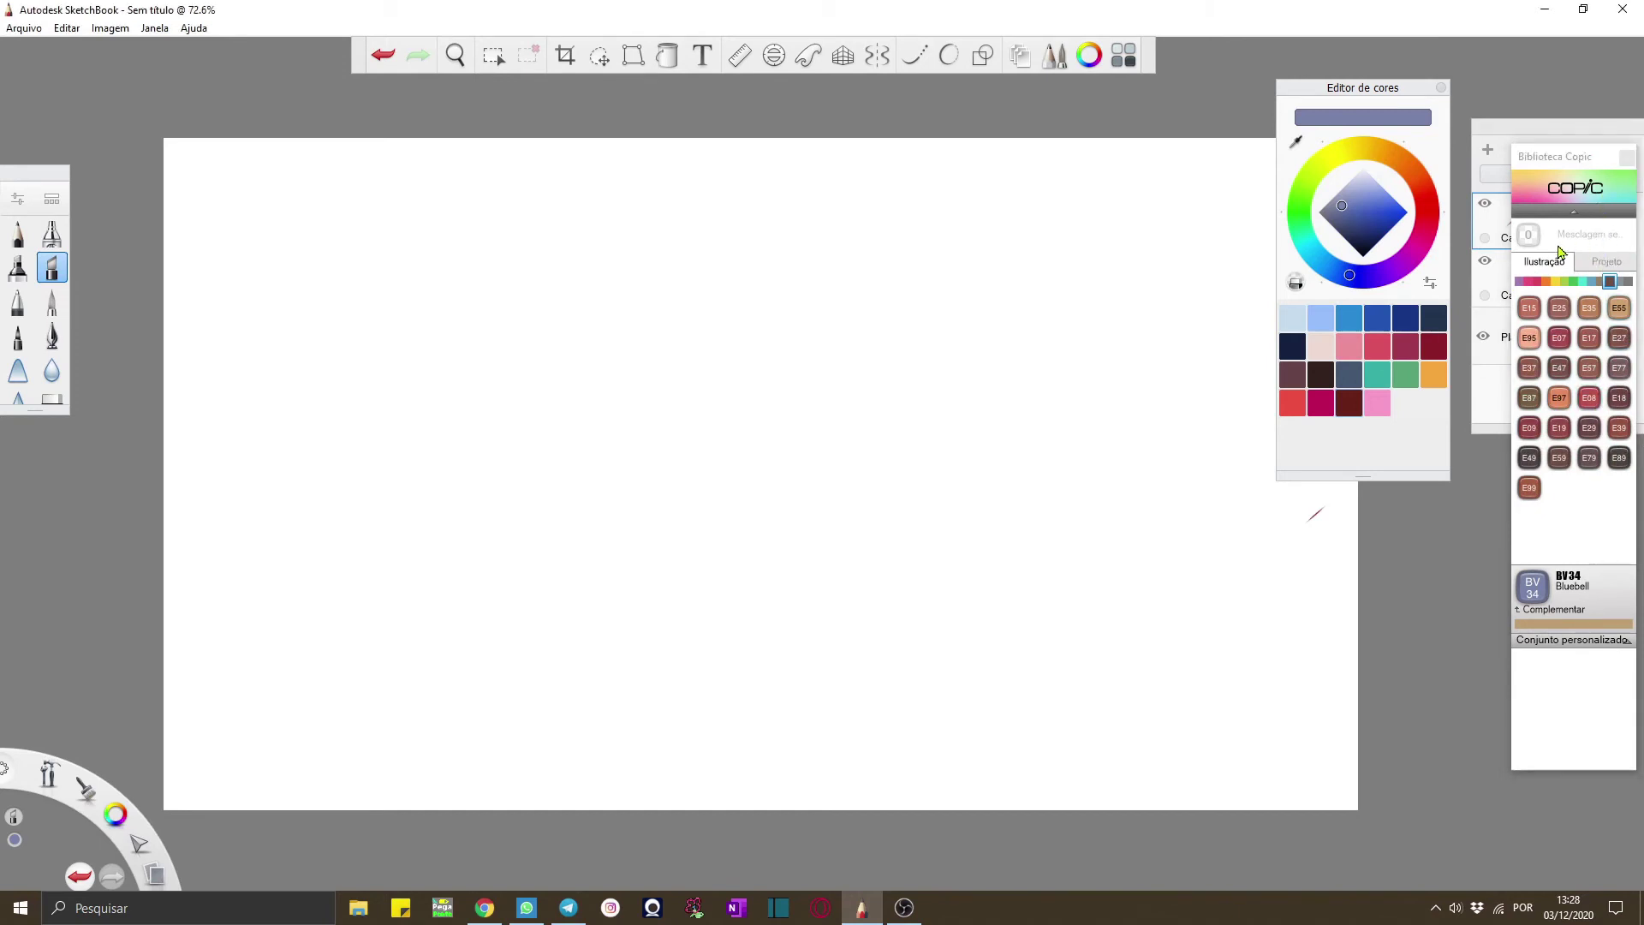
{"action": "left_click", "coordinate": [1627, 157]}
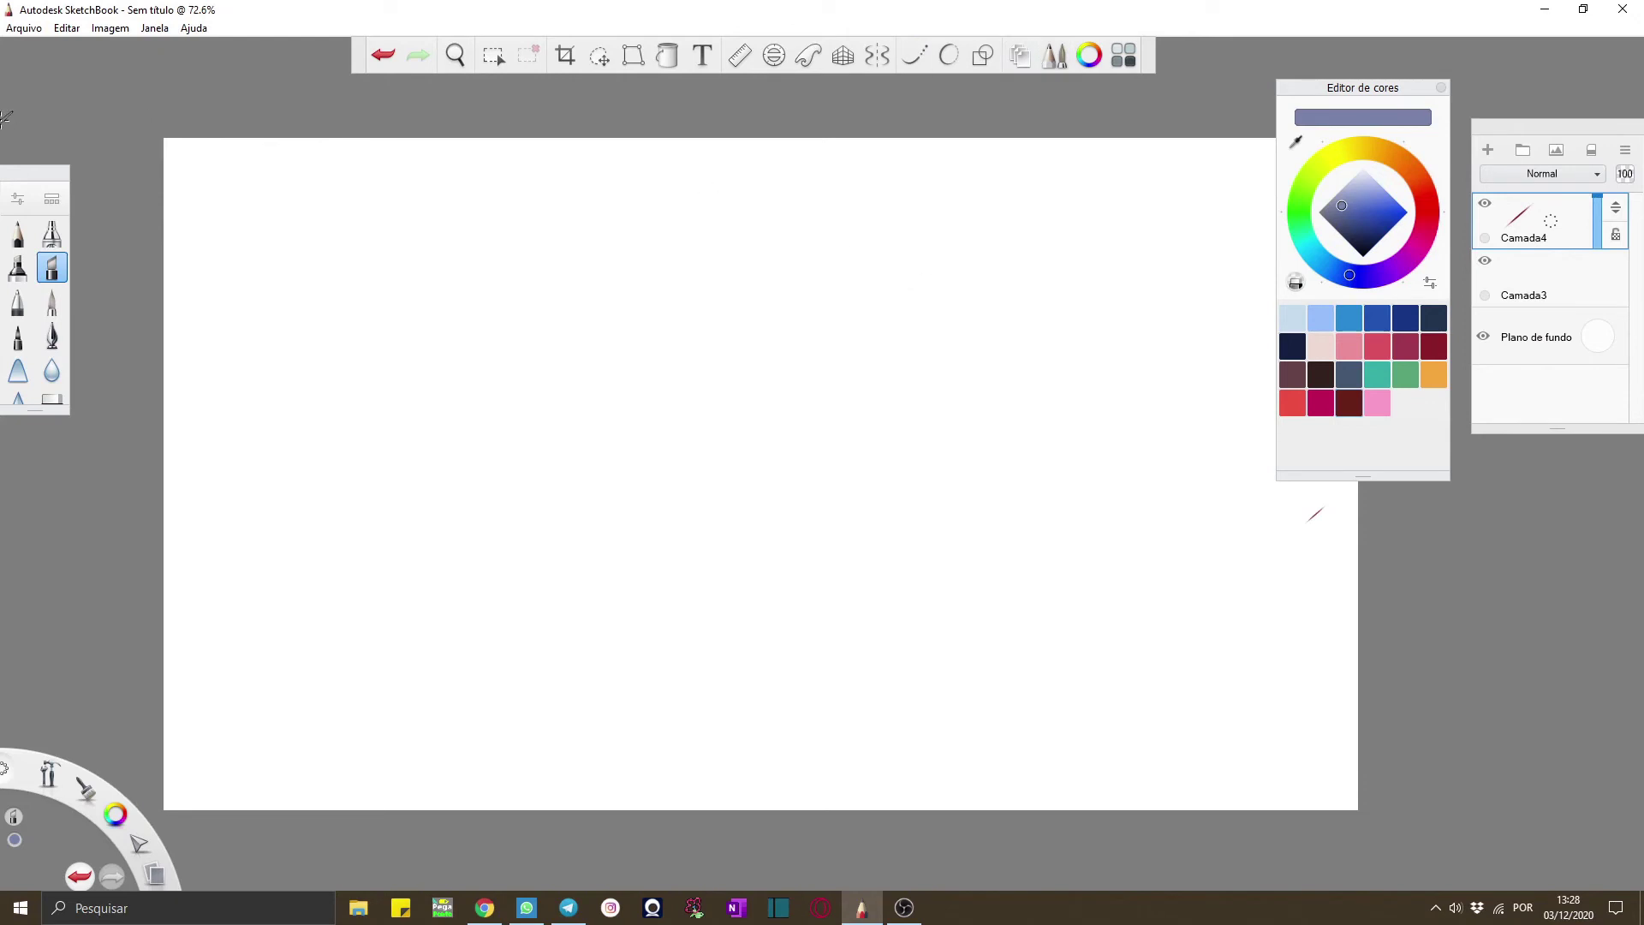
Place the brush palette fully in view between the window edge and the canvas, toggling its visibility off and on
{"action": "left_click_drag", "start_coordinate": [31, 182], "coordinate": [124, 251]}
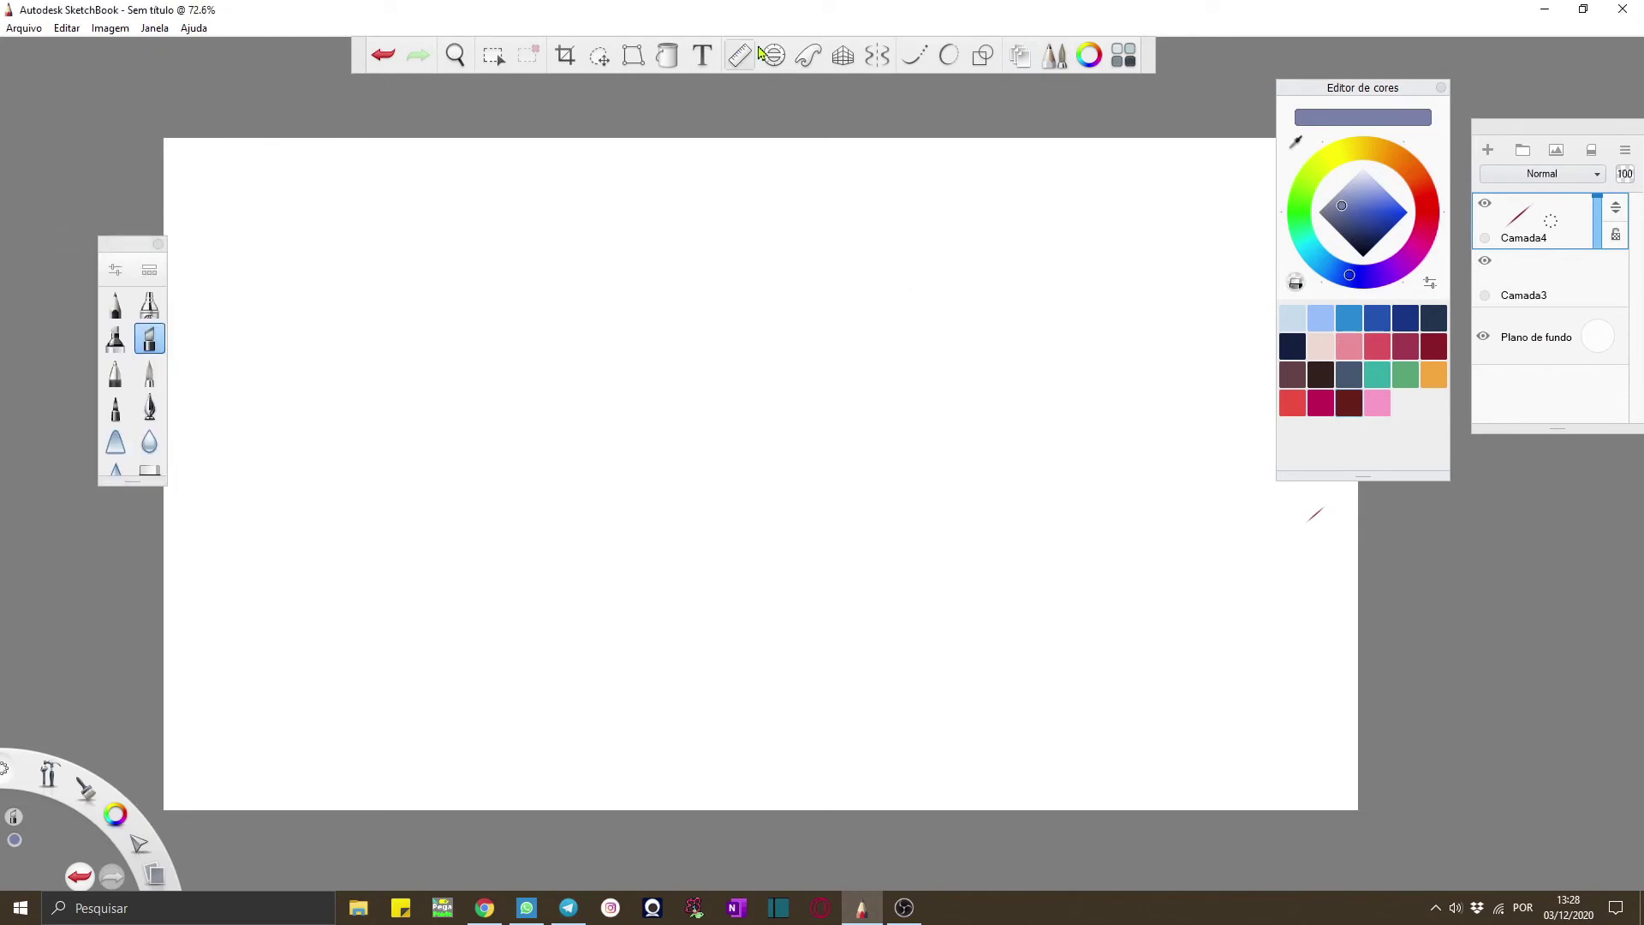
{"action": "left_click", "coordinate": [1046, 58]}
{"action": "left_click", "coordinate": [1047, 58]}
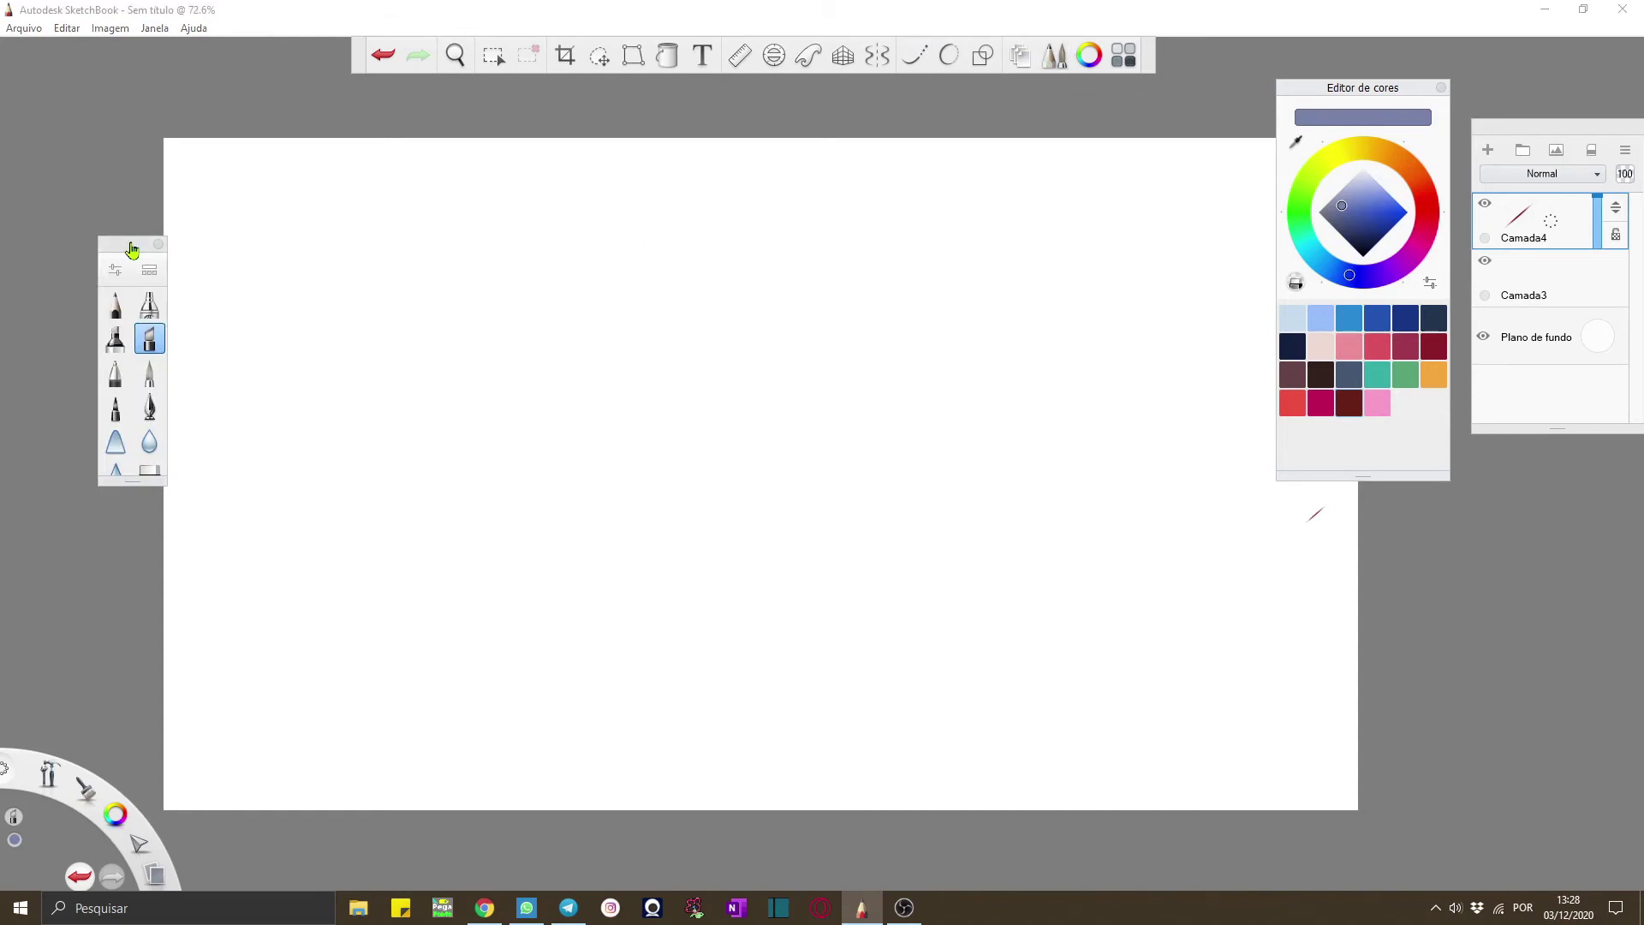
{"action": "left_click_drag", "start_coordinate": [132, 248], "coordinate": [72, 226]}
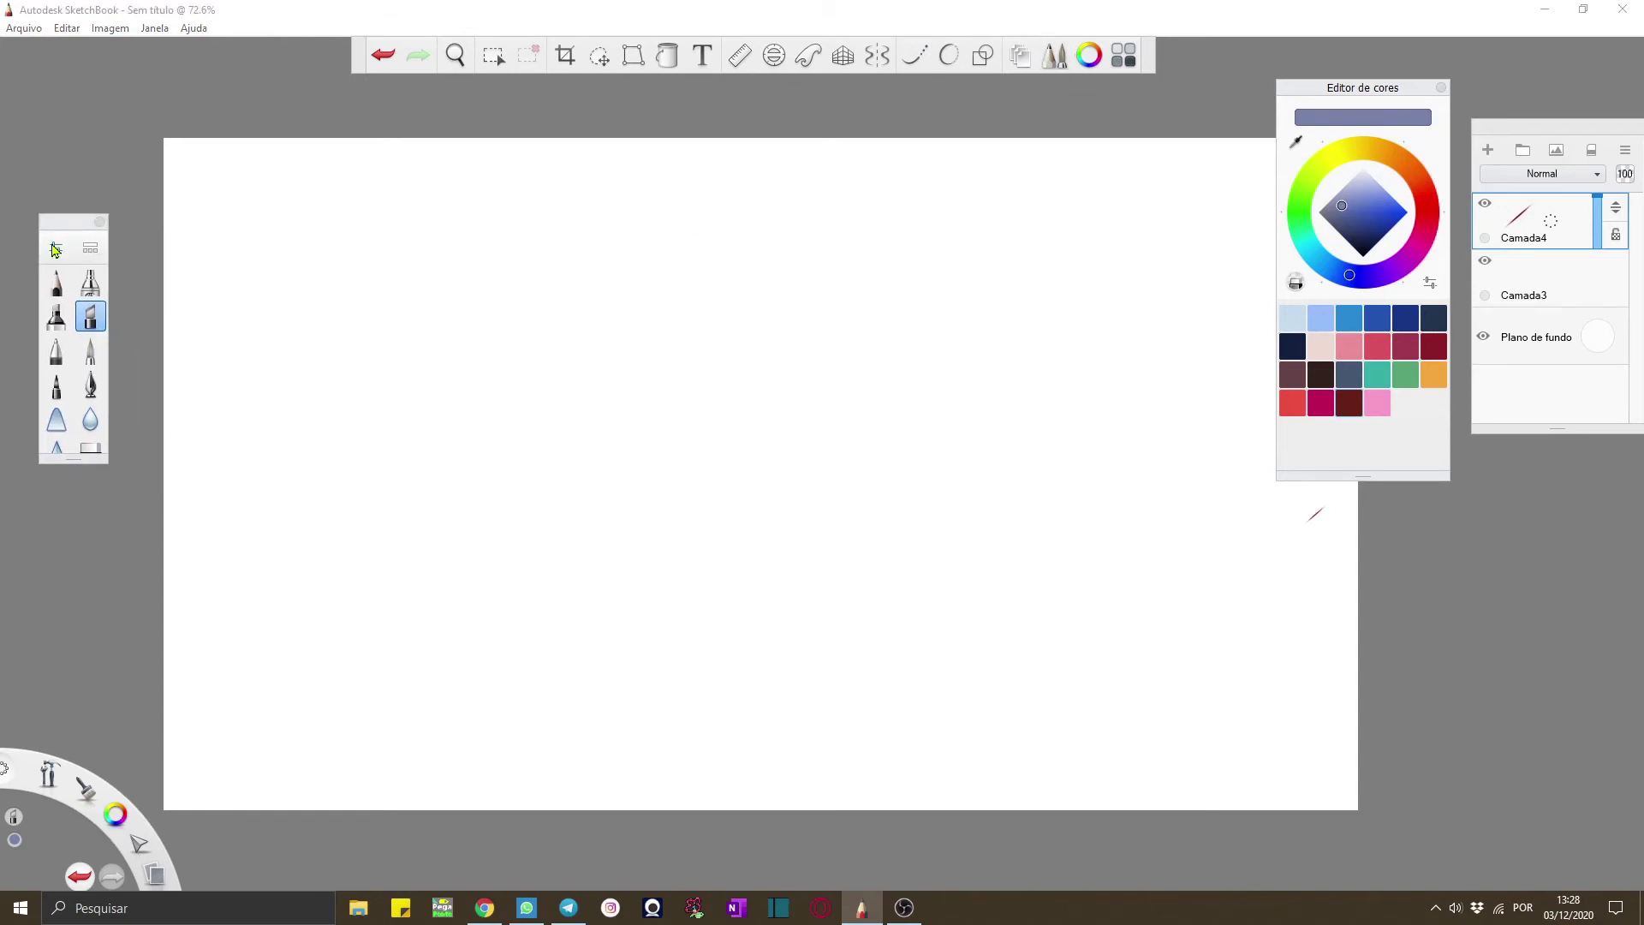
View and close the Pincel atômico properties, and lengthen the brush palette to show every brush
{"action": "left_click", "coordinate": [55, 249]}
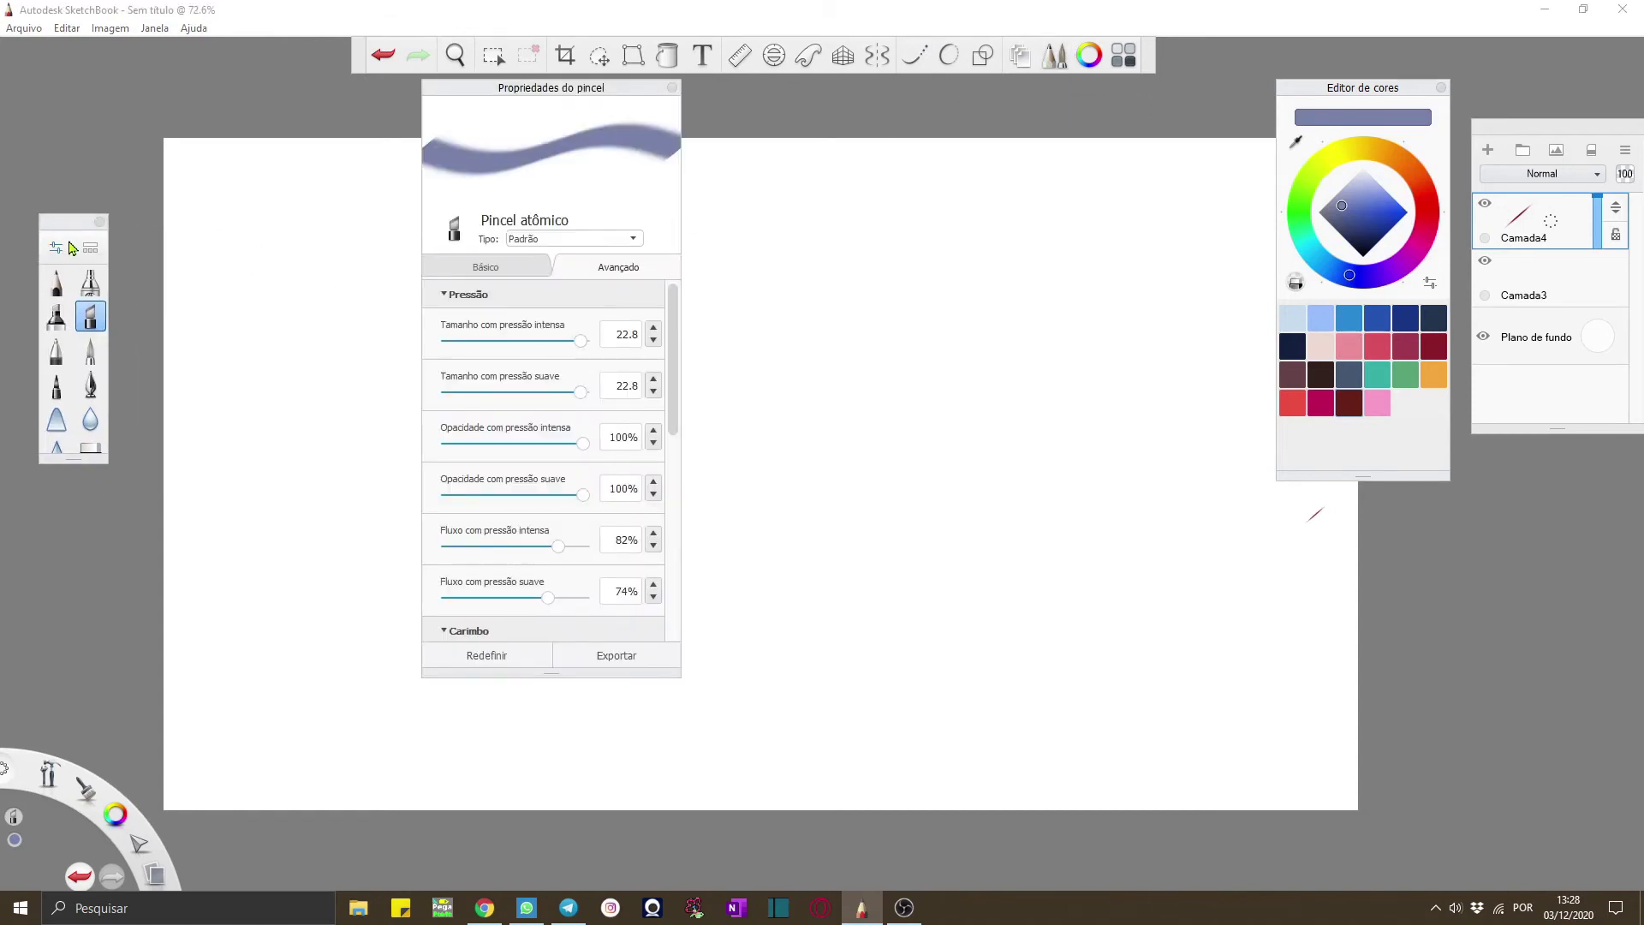
{"action": "left_click", "coordinate": [672, 88]}
{"action": "mouse_move", "coordinate": [66, 471]}
{"action": "left_mouse_down"}
{"action": "mouse_move", "coordinate": [67, 710]}
{"action": "mouse_move", "coordinate": [67, 541]}
{"action": "left_mouse_up"}
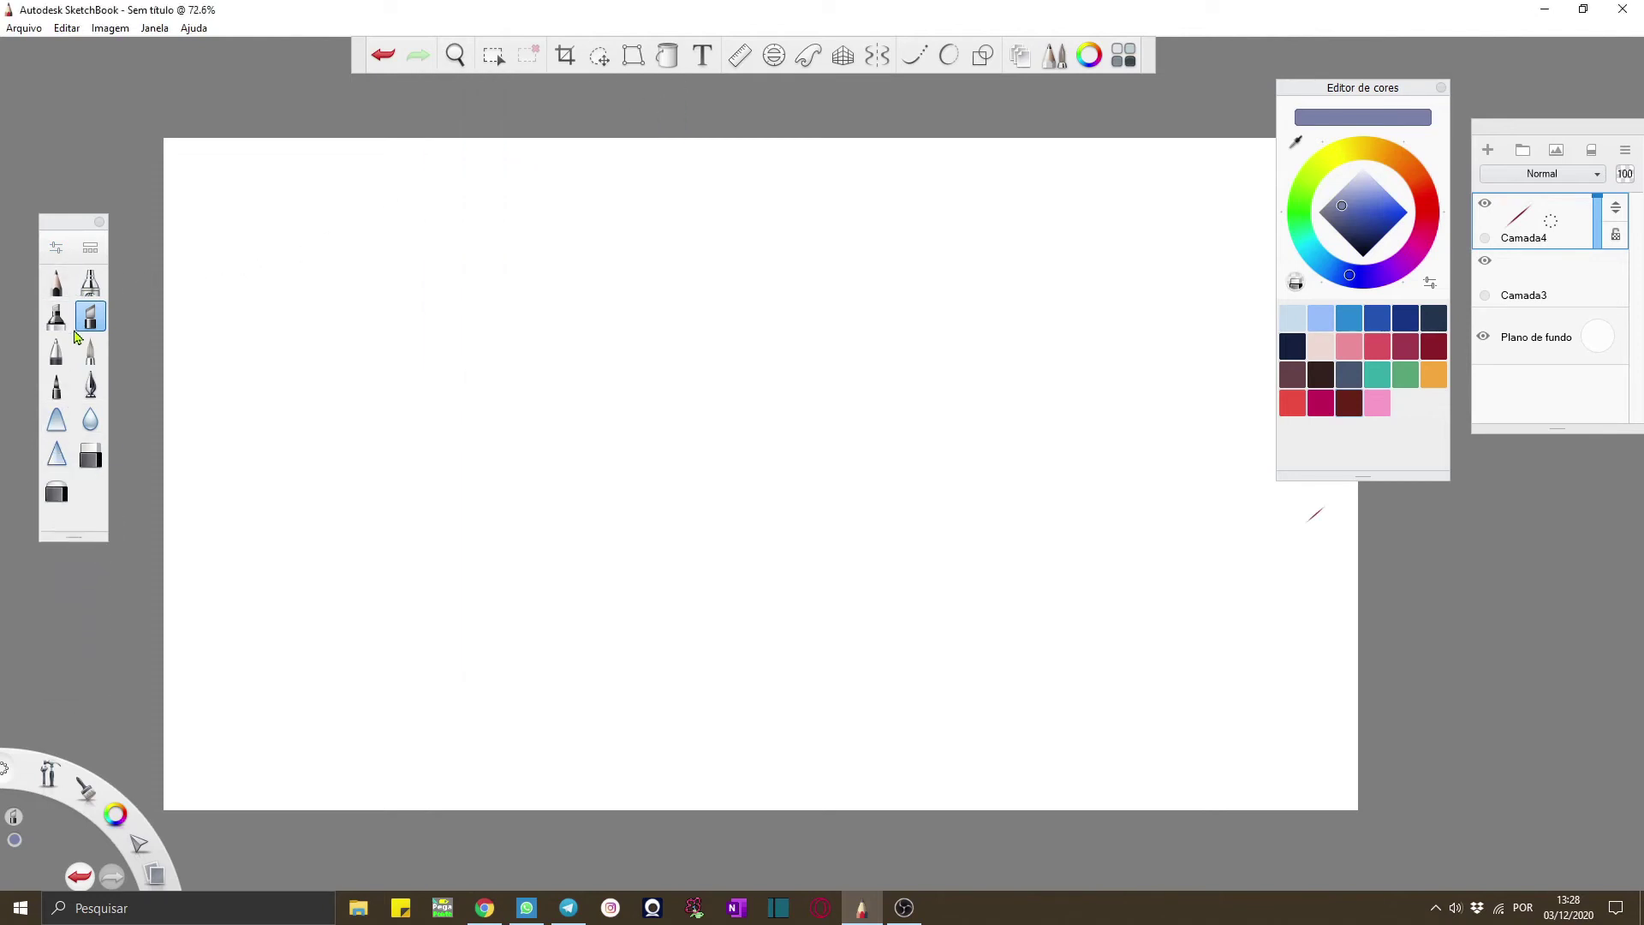
Paint a curl crossed by a line with the Aerógrafo, and a broad stroke above them with the Pincel atômico
{"action": "left_click", "coordinate": [57, 283]}
{"action": "left_click", "coordinate": [92, 295]}
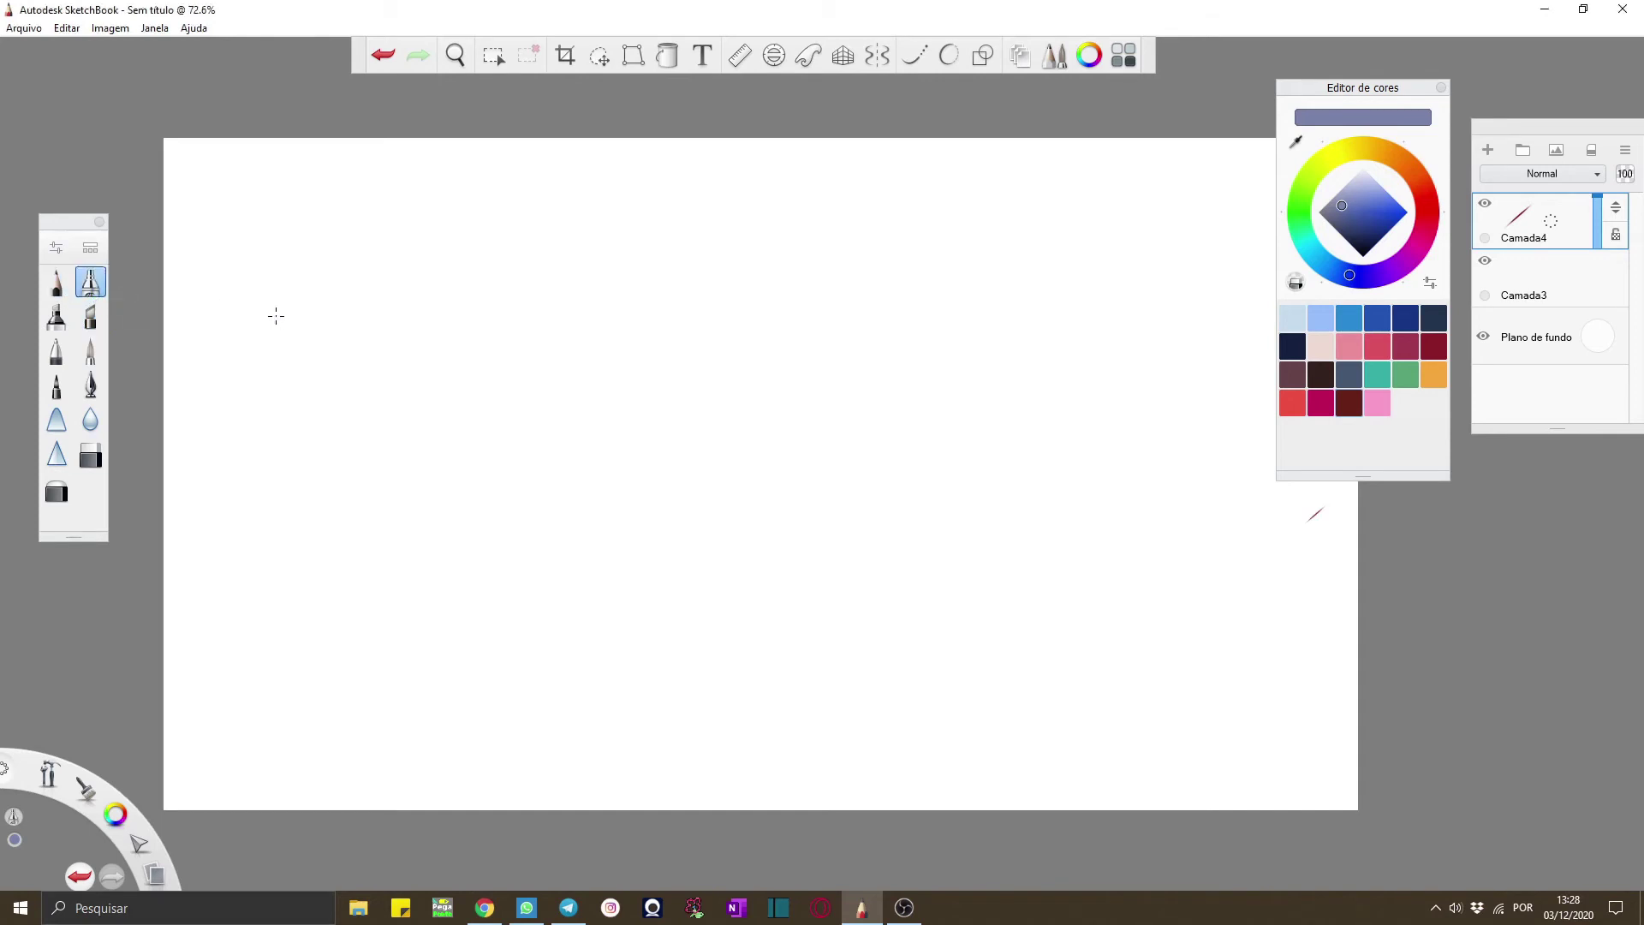
{"action": "left_click_drag", "start_coordinate": [275, 317], "coordinate": [311, 347]}
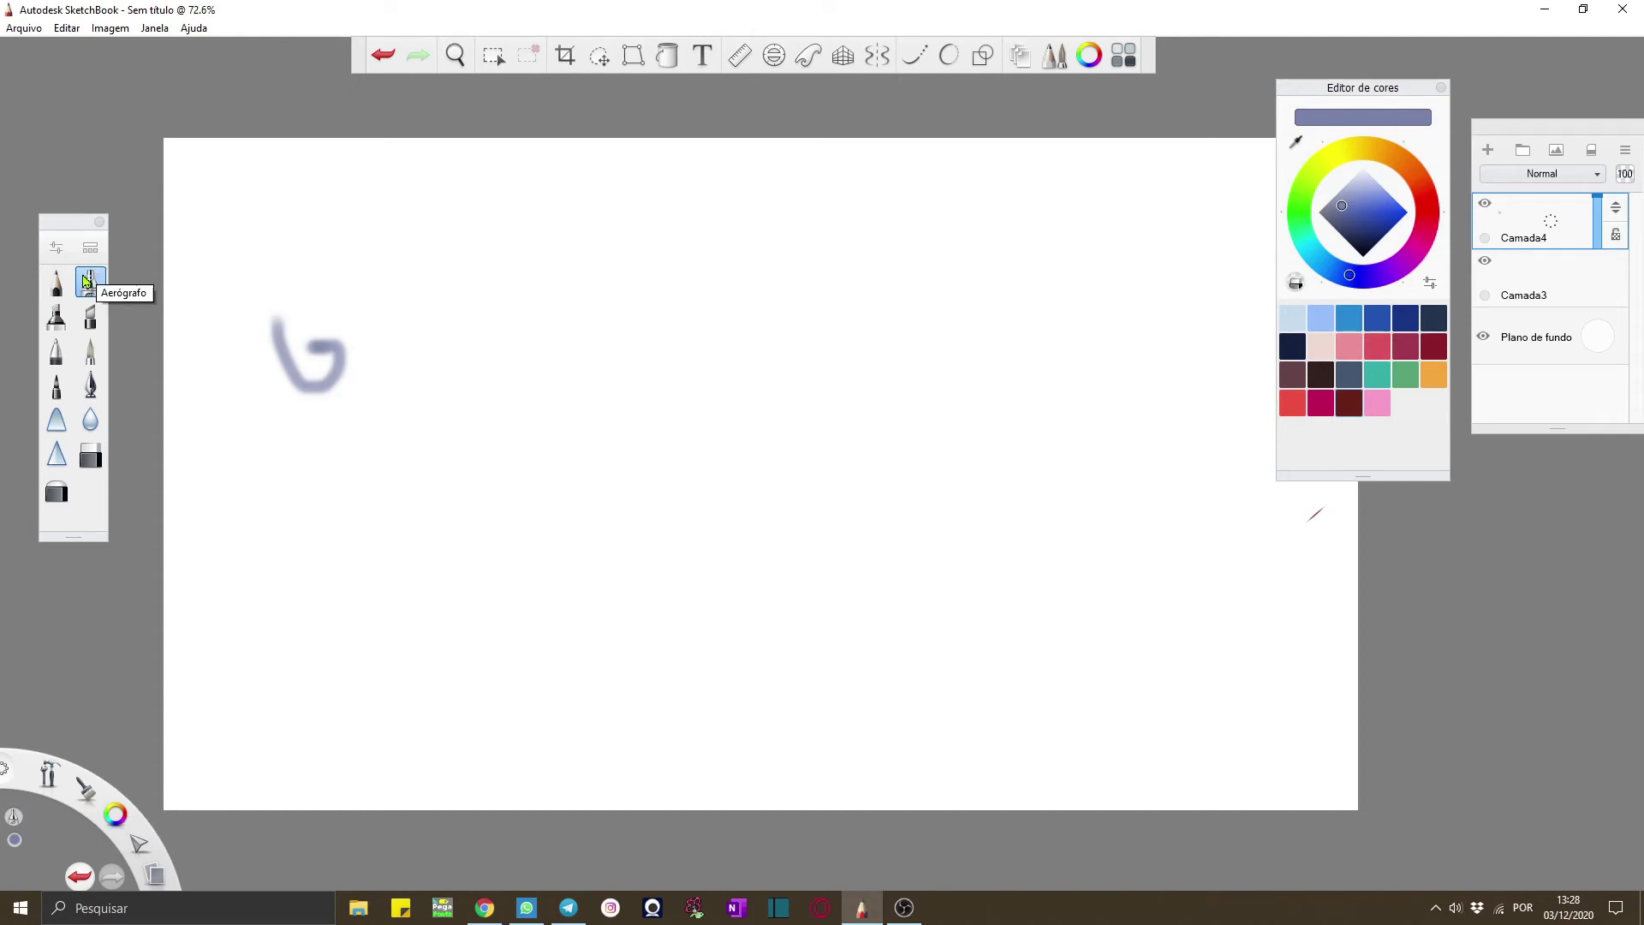
{"action": "left_click_drag", "start_coordinate": [211, 319], "coordinate": [366, 332]}
{"action": "left_click", "coordinate": [89, 317]}
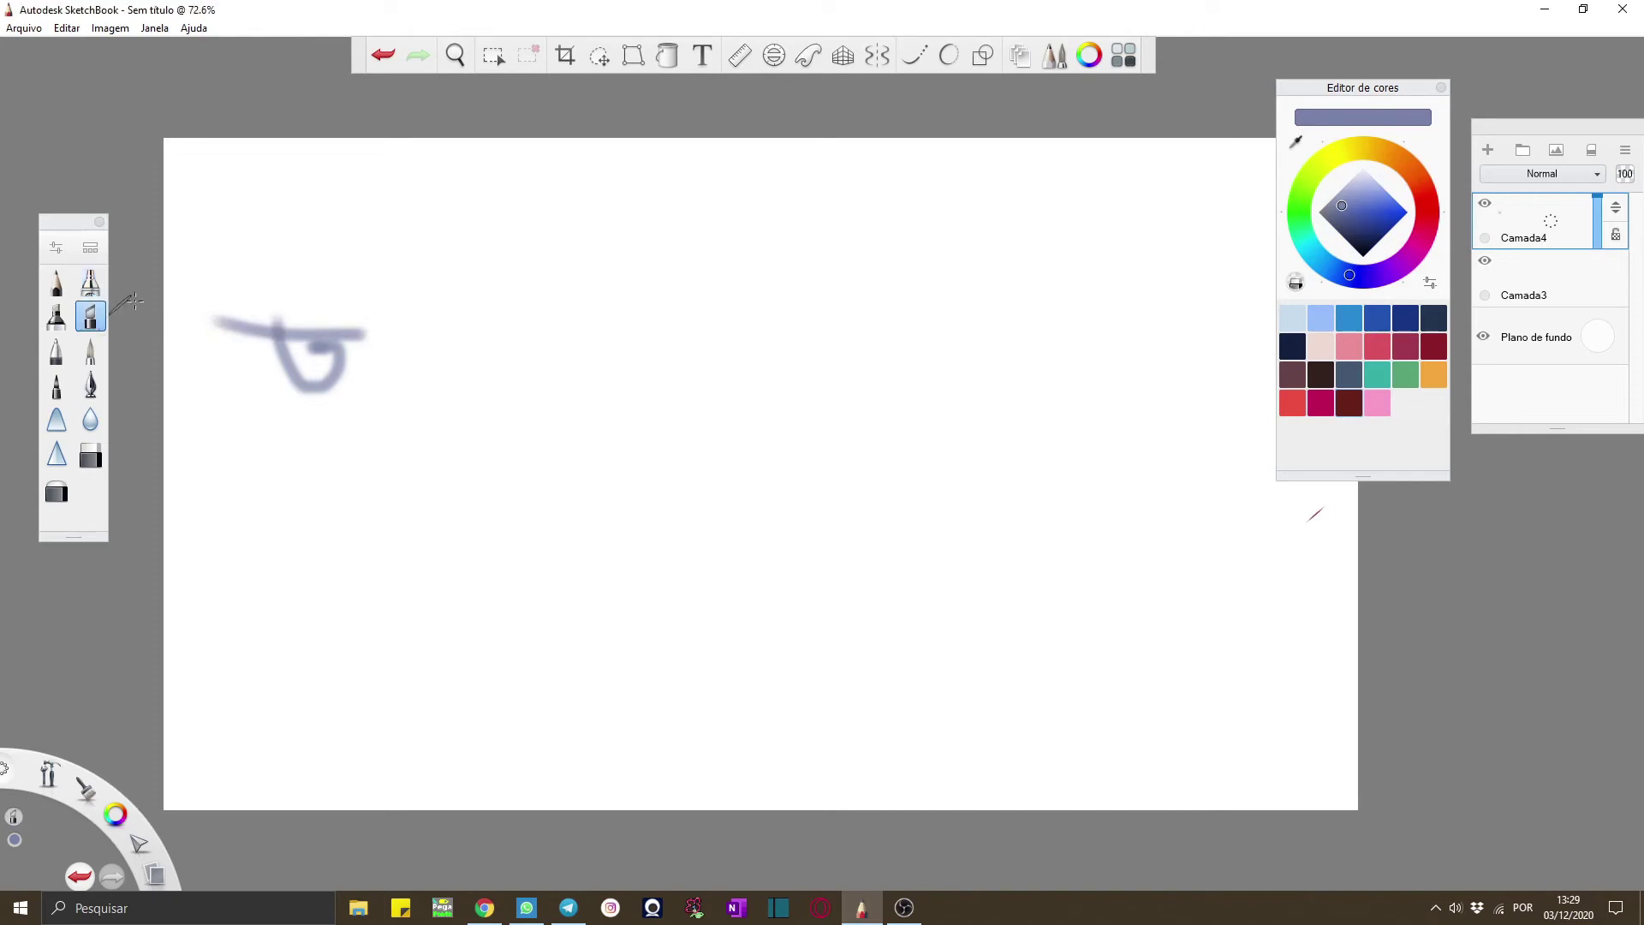
{"action": "left_click_drag", "start_coordinate": [261, 219], "coordinate": [458, 244]}
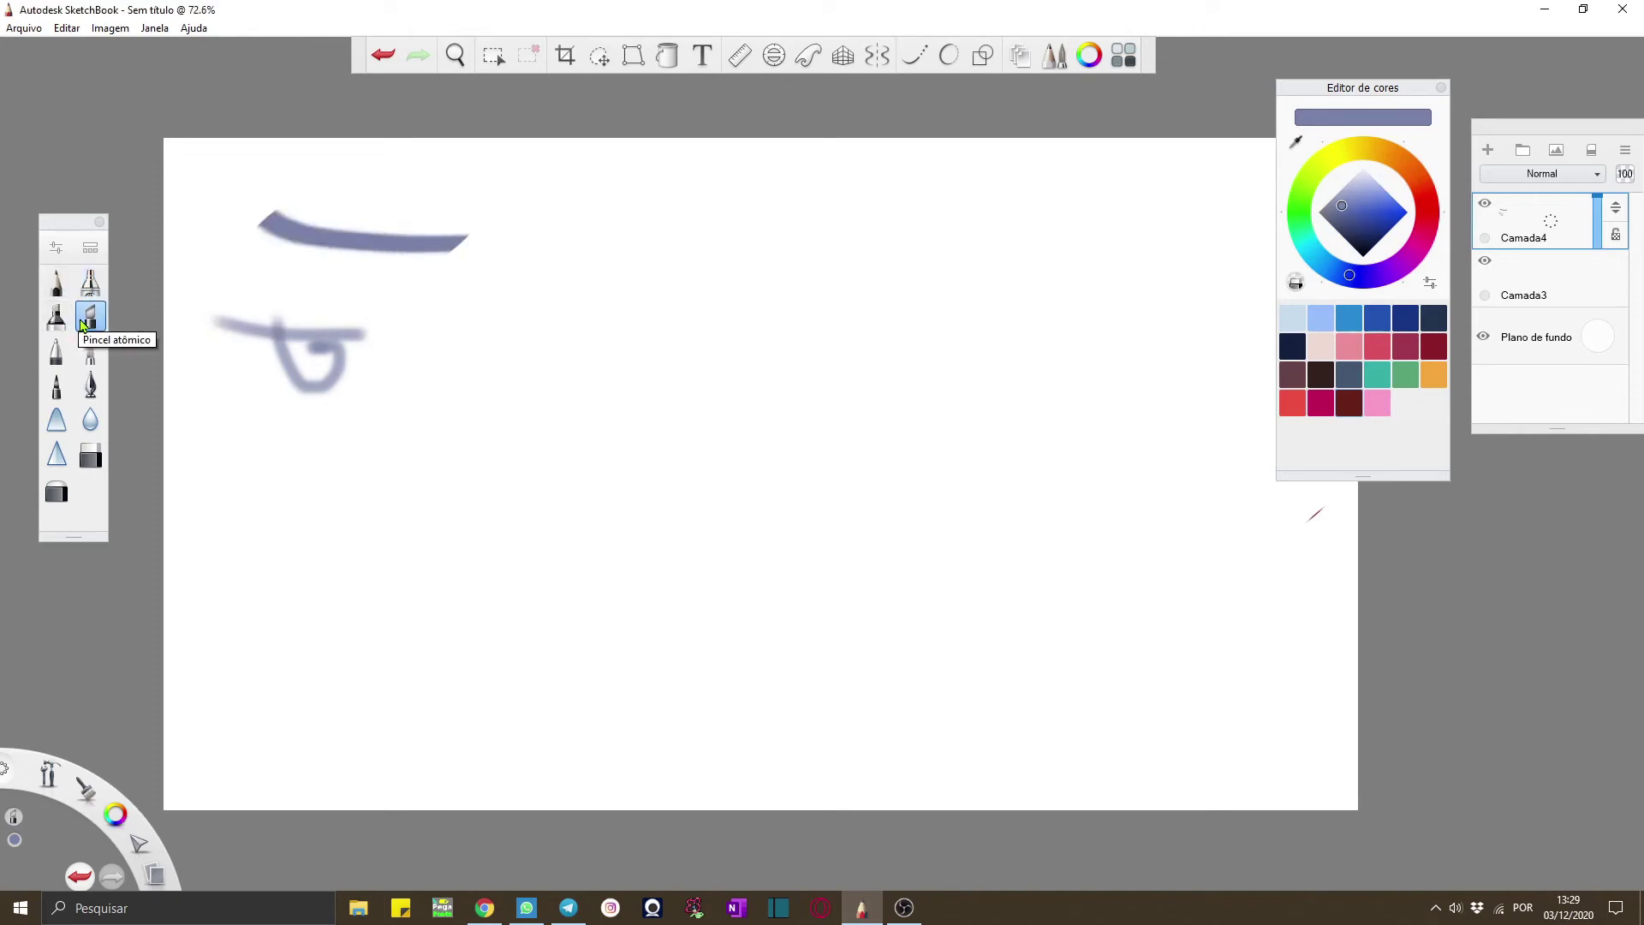
Draw test loops below the airbrush marks with four other pens and brushes, including Pincel, Caneta de pintura and Caneta hidrográfica
{"action": "left_click", "coordinate": [56, 351]}
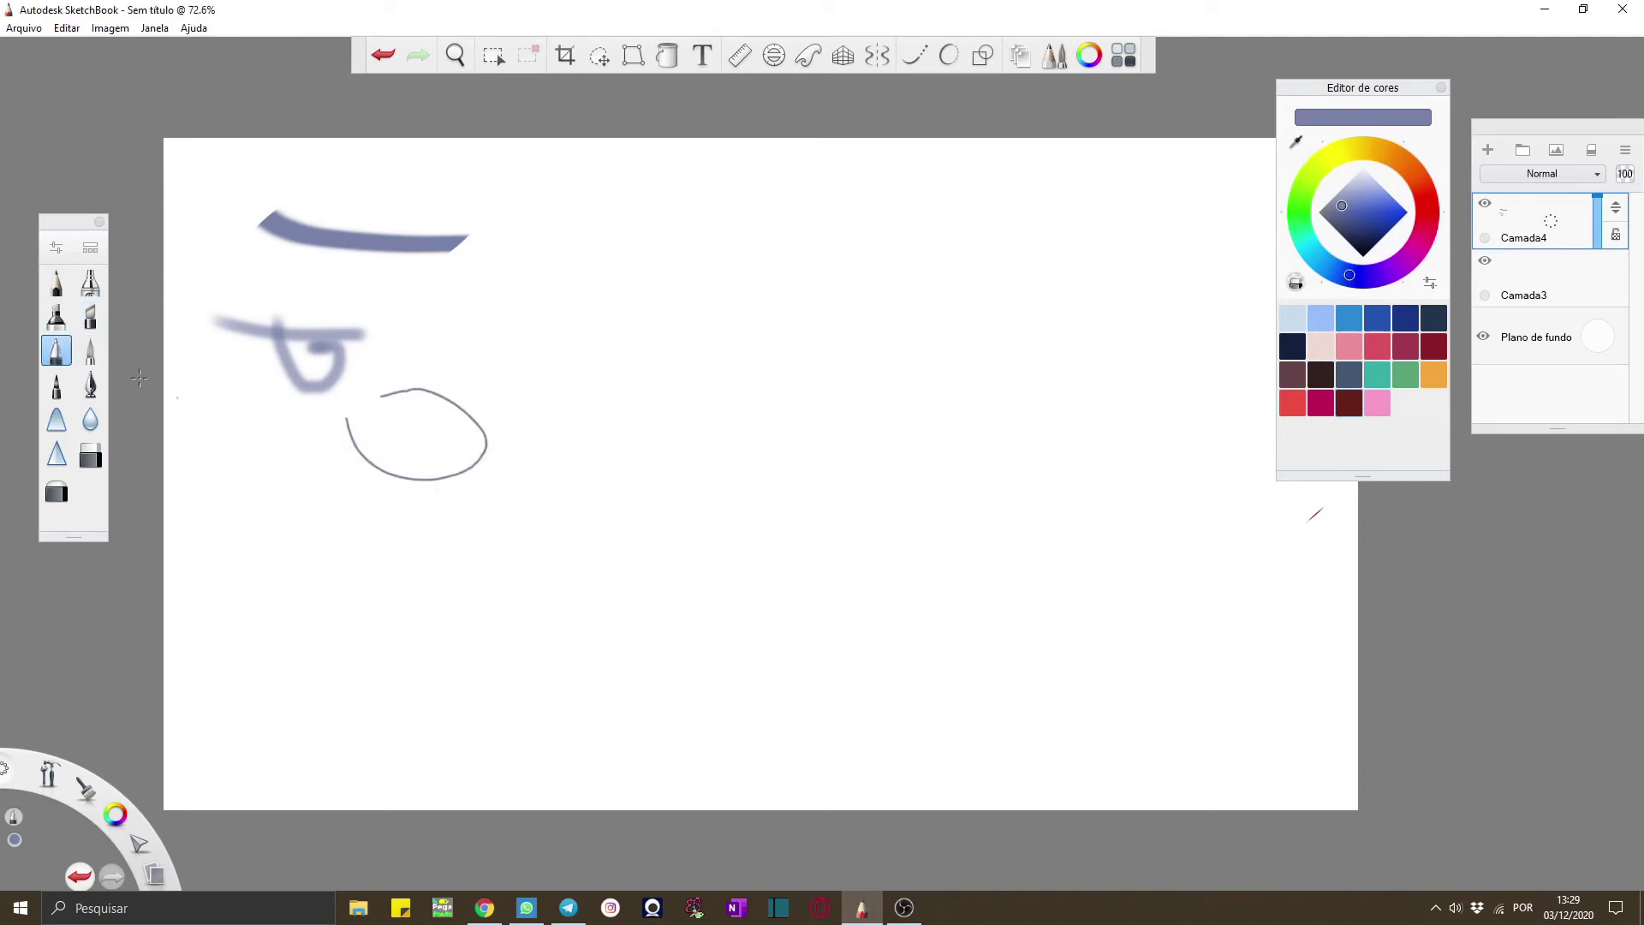
{"action": "left_click", "coordinate": [90, 351]}
{"action": "mouse_move", "coordinate": [225, 437]}
{"action": "left_mouse_down"}
{"action": "mouse_move", "coordinate": [249, 407]}
{"action": "mouse_move", "coordinate": [330, 440]}
{"action": "left_mouse_up"}
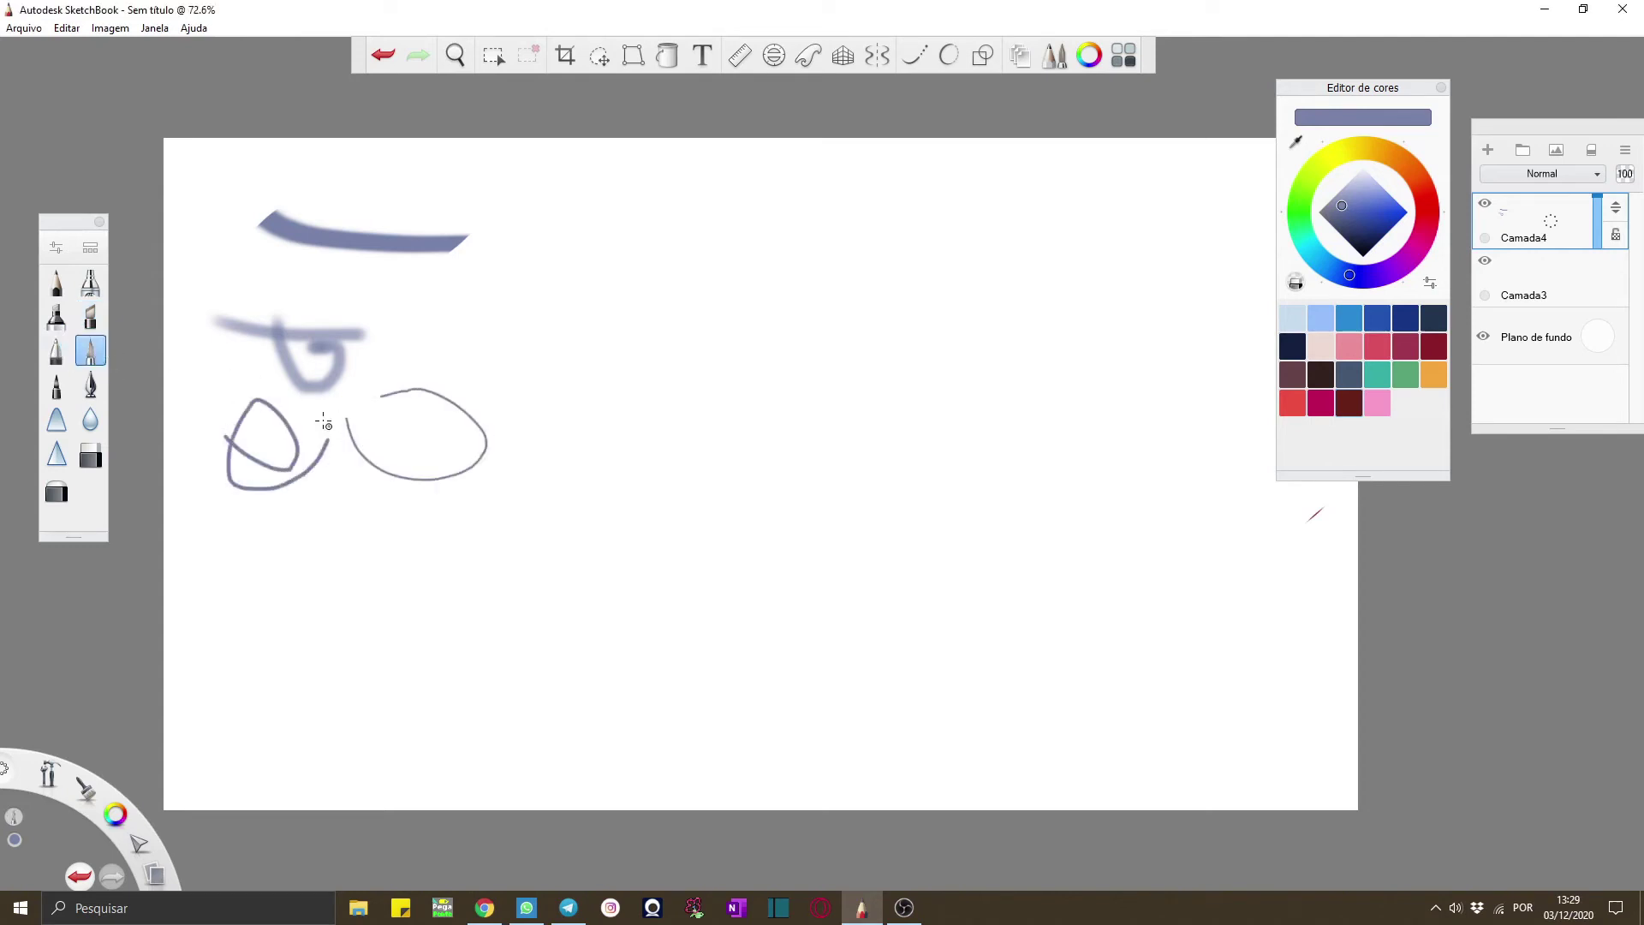
{"action": "left_click", "coordinate": [91, 387]}
{"action": "mouse_move", "coordinate": [280, 584]}
{"action": "left_mouse_down"}
{"action": "mouse_move", "coordinate": [316, 559]}
{"action": "mouse_move", "coordinate": [249, 598]}
{"action": "left_mouse_up"}
{"action": "left_click", "coordinate": [57, 384]}
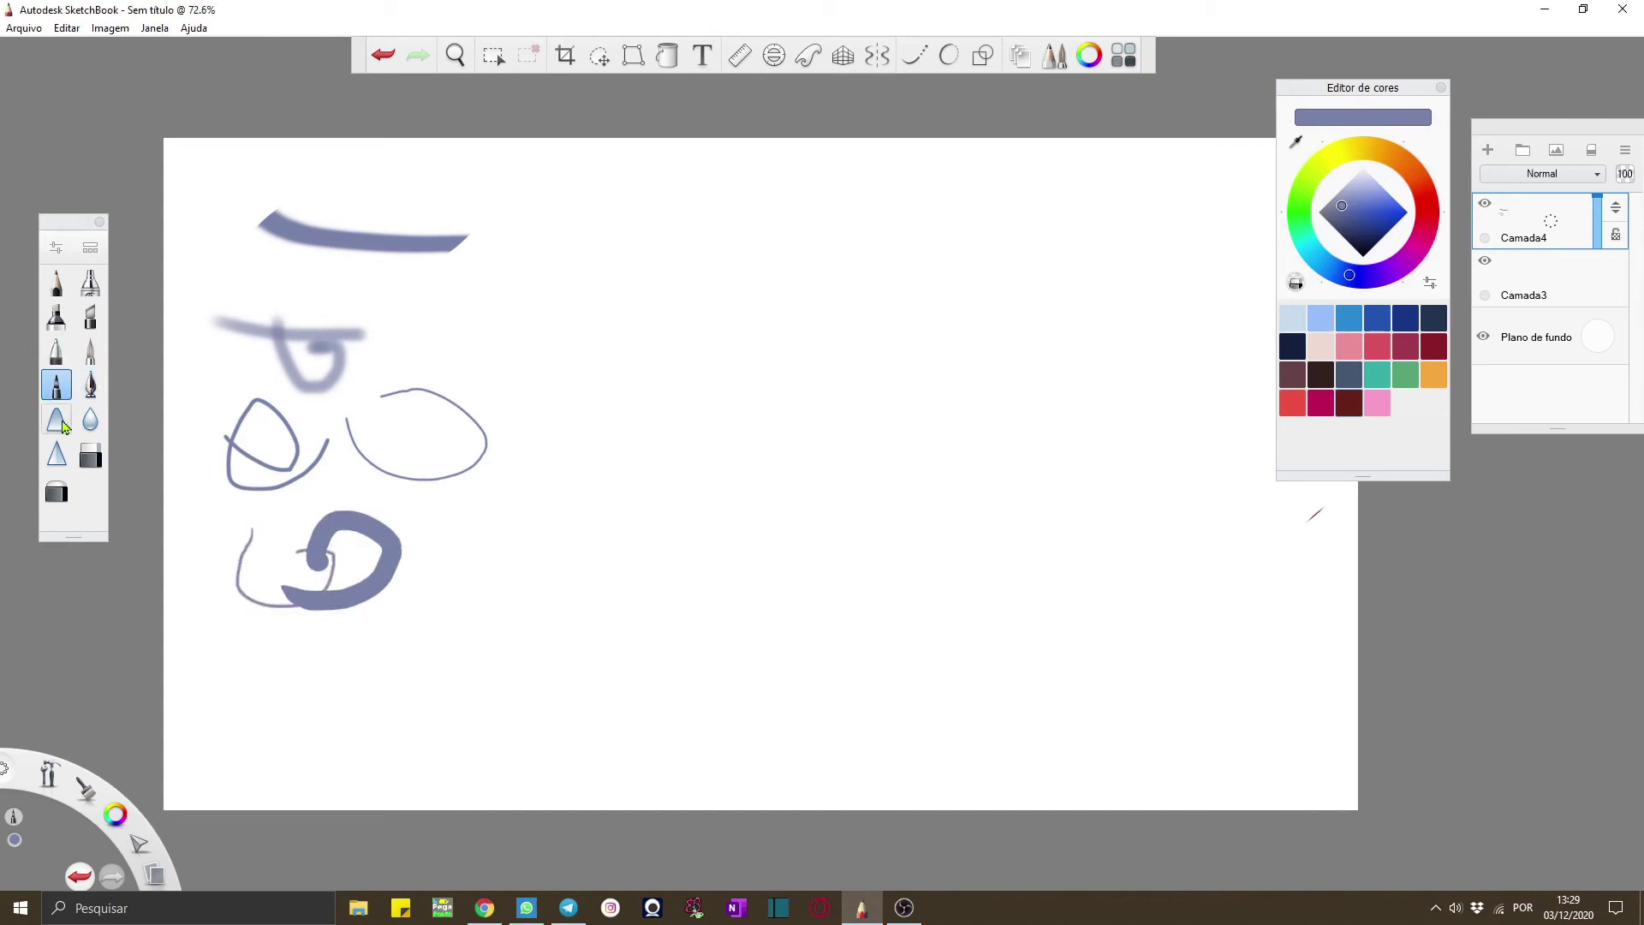
Soften the thick spiral and the neighbouring crossed loop with the Desfoque brush
{"action": "left_click", "coordinate": [90, 419]}
{"action": "left_click_drag", "start_coordinate": [342, 599], "coordinate": [398, 551]}
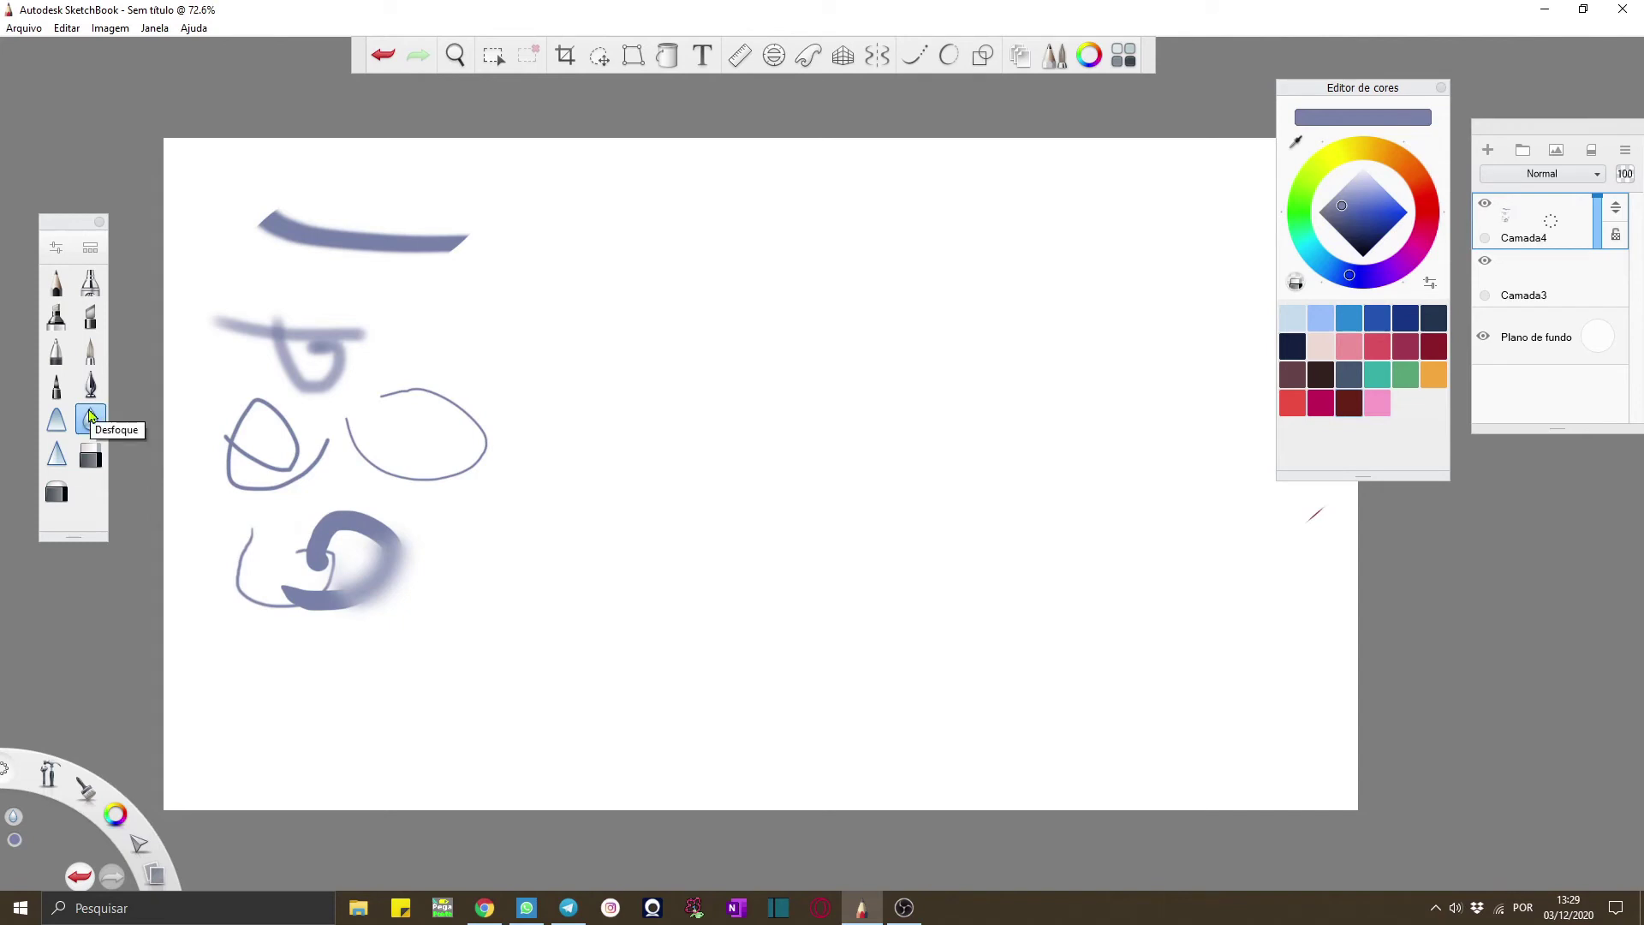
{"action": "mouse_move", "coordinate": [411, 557]}
{"action": "left_mouse_down"}
{"action": "mouse_move", "coordinate": [330, 550]}
{"action": "mouse_move", "coordinate": [370, 557]}
{"action": "mouse_move", "coordinate": [339, 592]}
{"action": "mouse_move", "coordinate": [371, 703]}
{"action": "mouse_move", "coordinate": [333, 680]}
{"action": "mouse_move", "coordinate": [309, 484]}
{"action": "mouse_move", "coordinate": [280, 506]}
{"action": "left_mouse_up"}
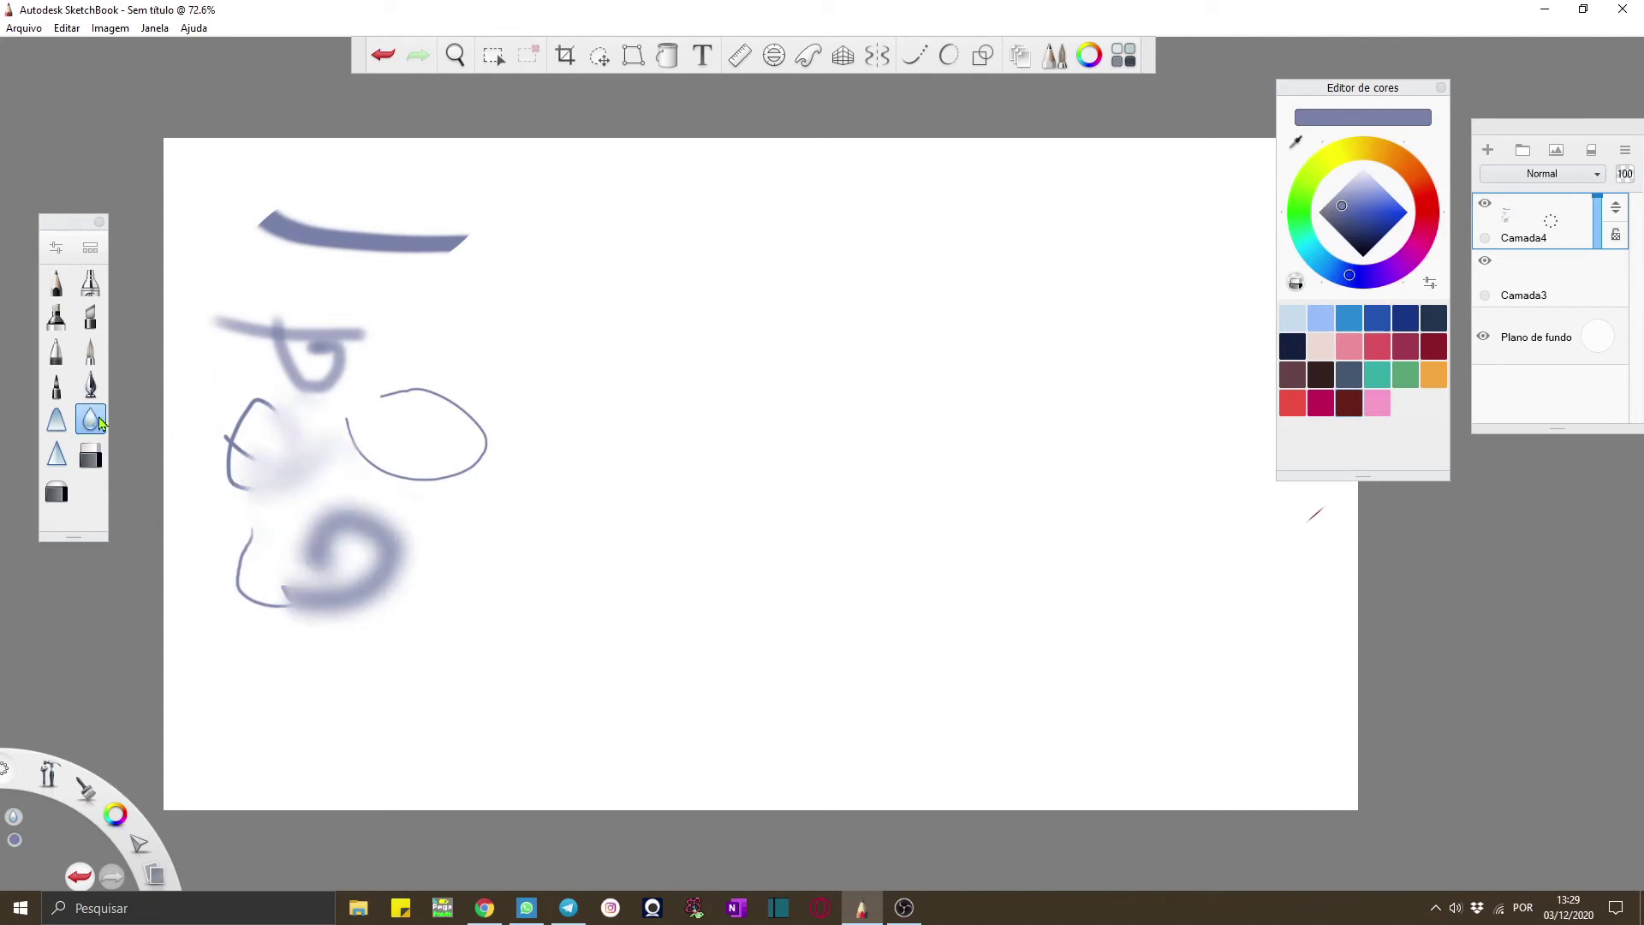
Check the Manchar brush in the brush library and its properties, and smear the large oval's outline with it
{"action": "left_click", "coordinate": [56, 418]}
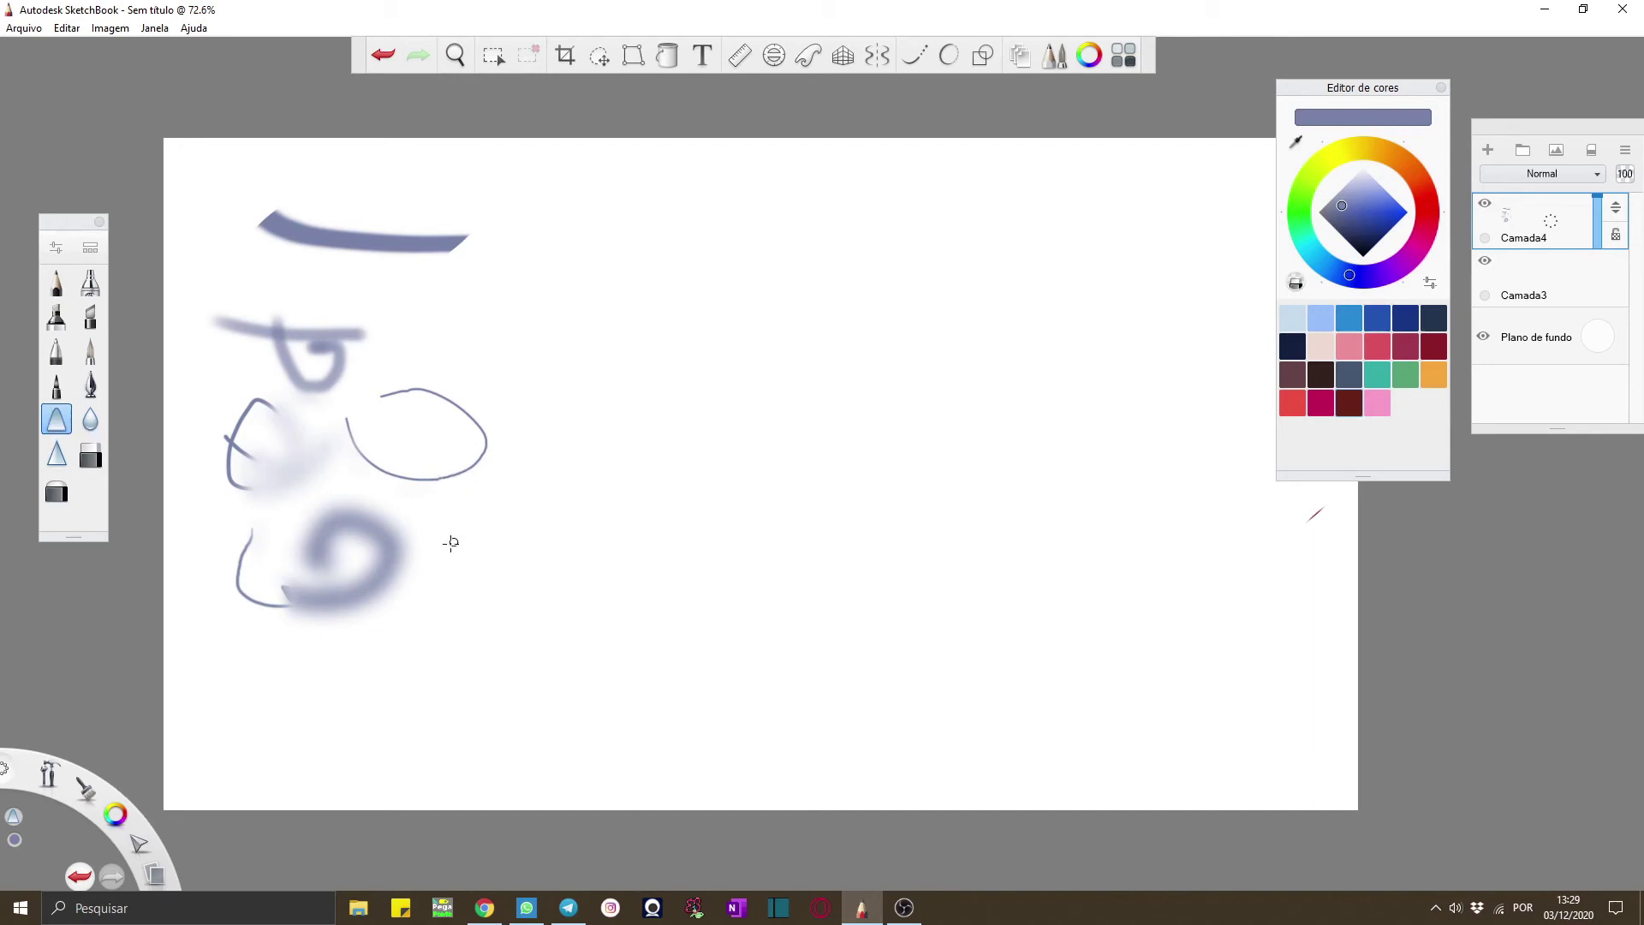
{"action": "left_click", "coordinate": [456, 55]}
{"action": "left_click_drag", "start_coordinate": [822, 467], "coordinate": [488, 249]}
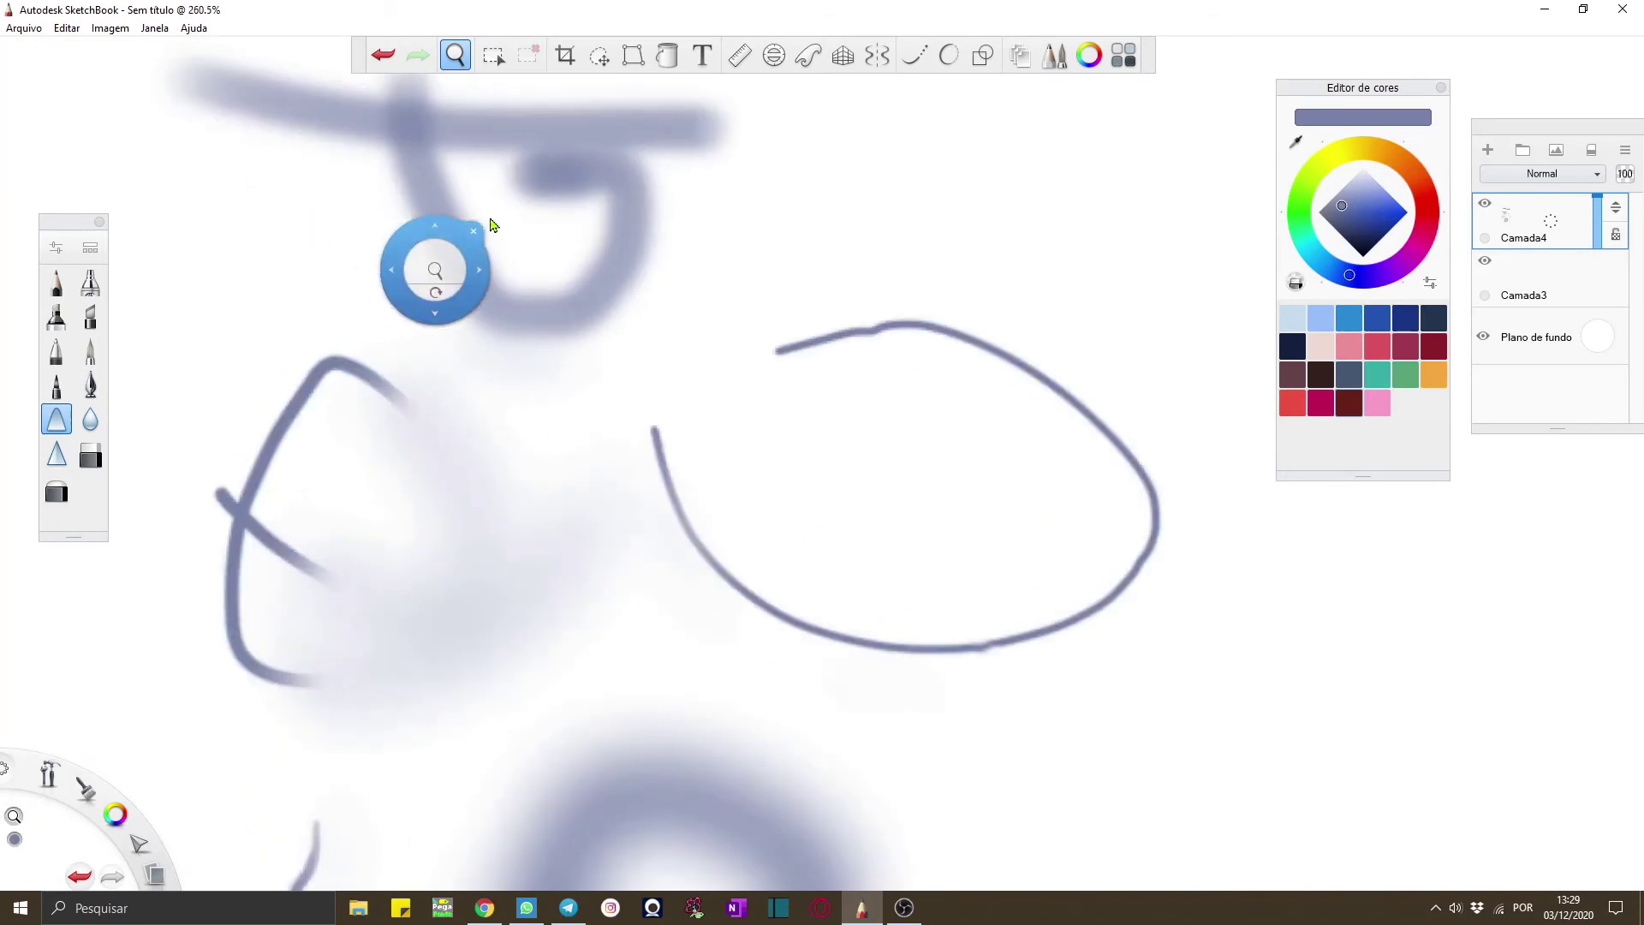
{"action": "left_click", "coordinate": [459, 58]}
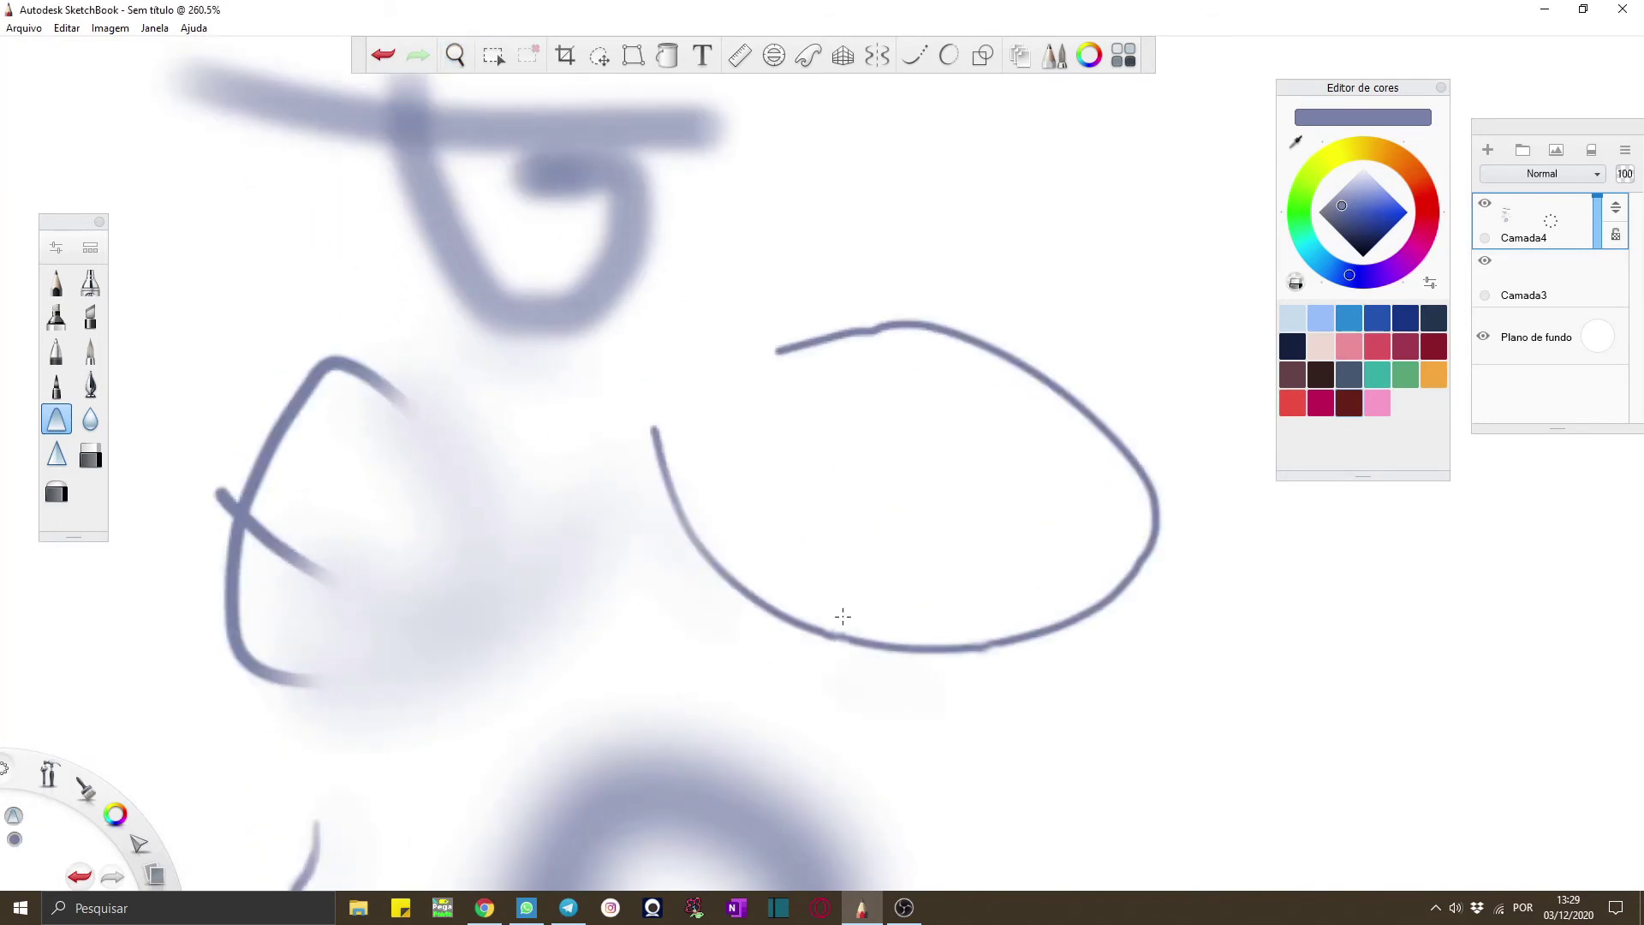
{"action": "left_click", "coordinate": [89, 250]}
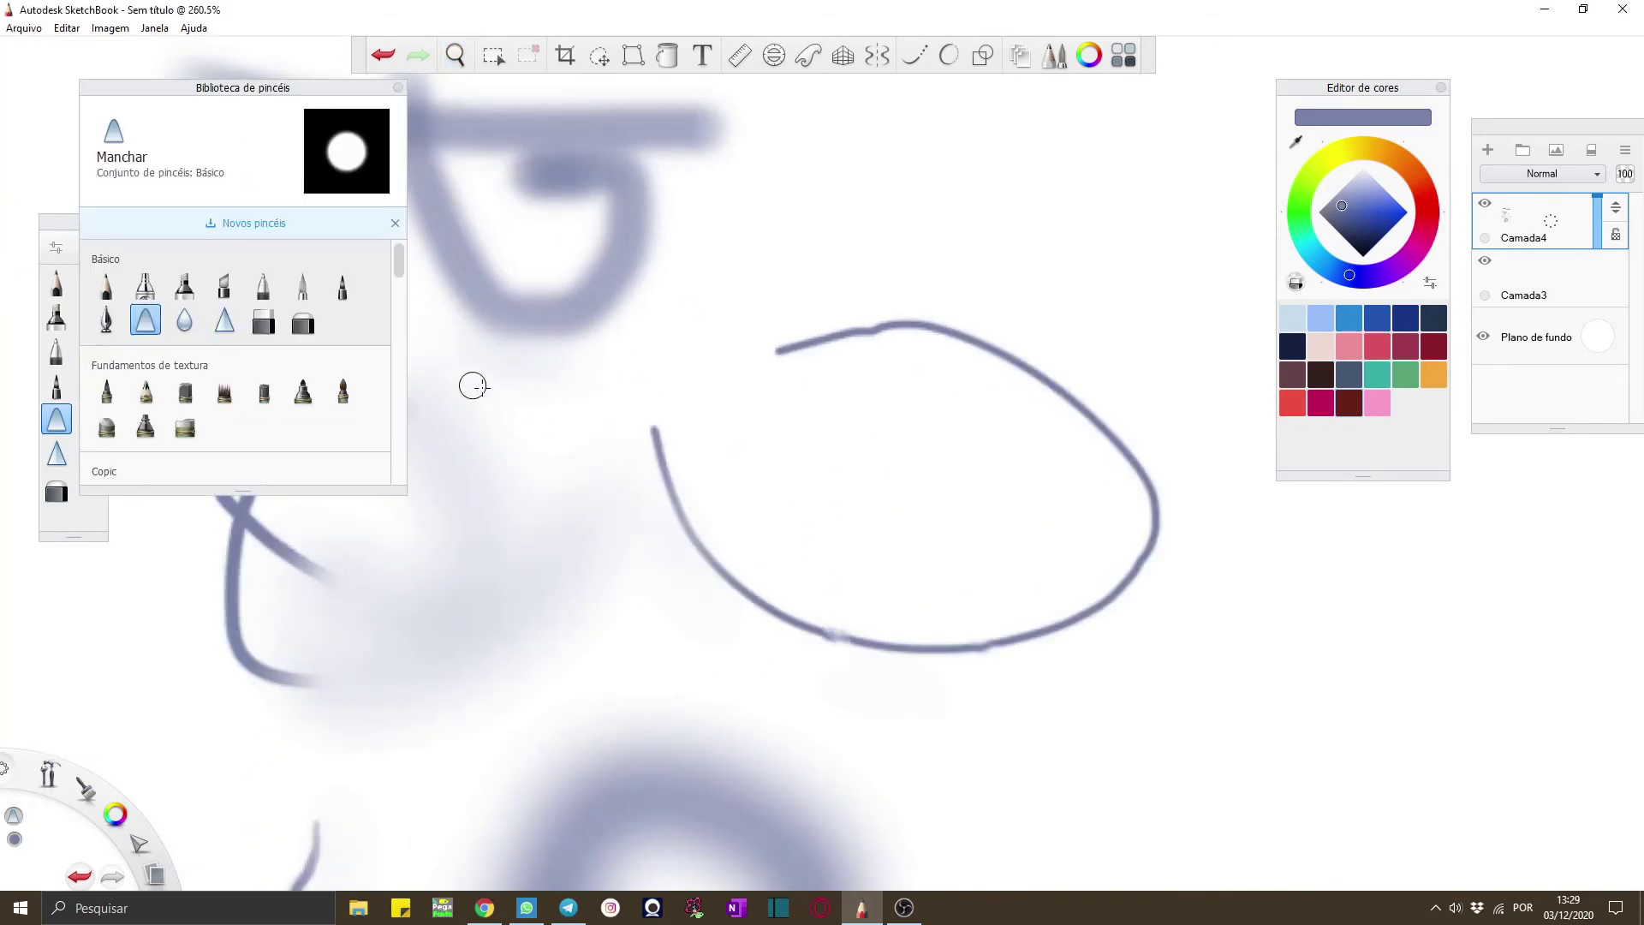
{"action": "left_click", "coordinate": [398, 87]}
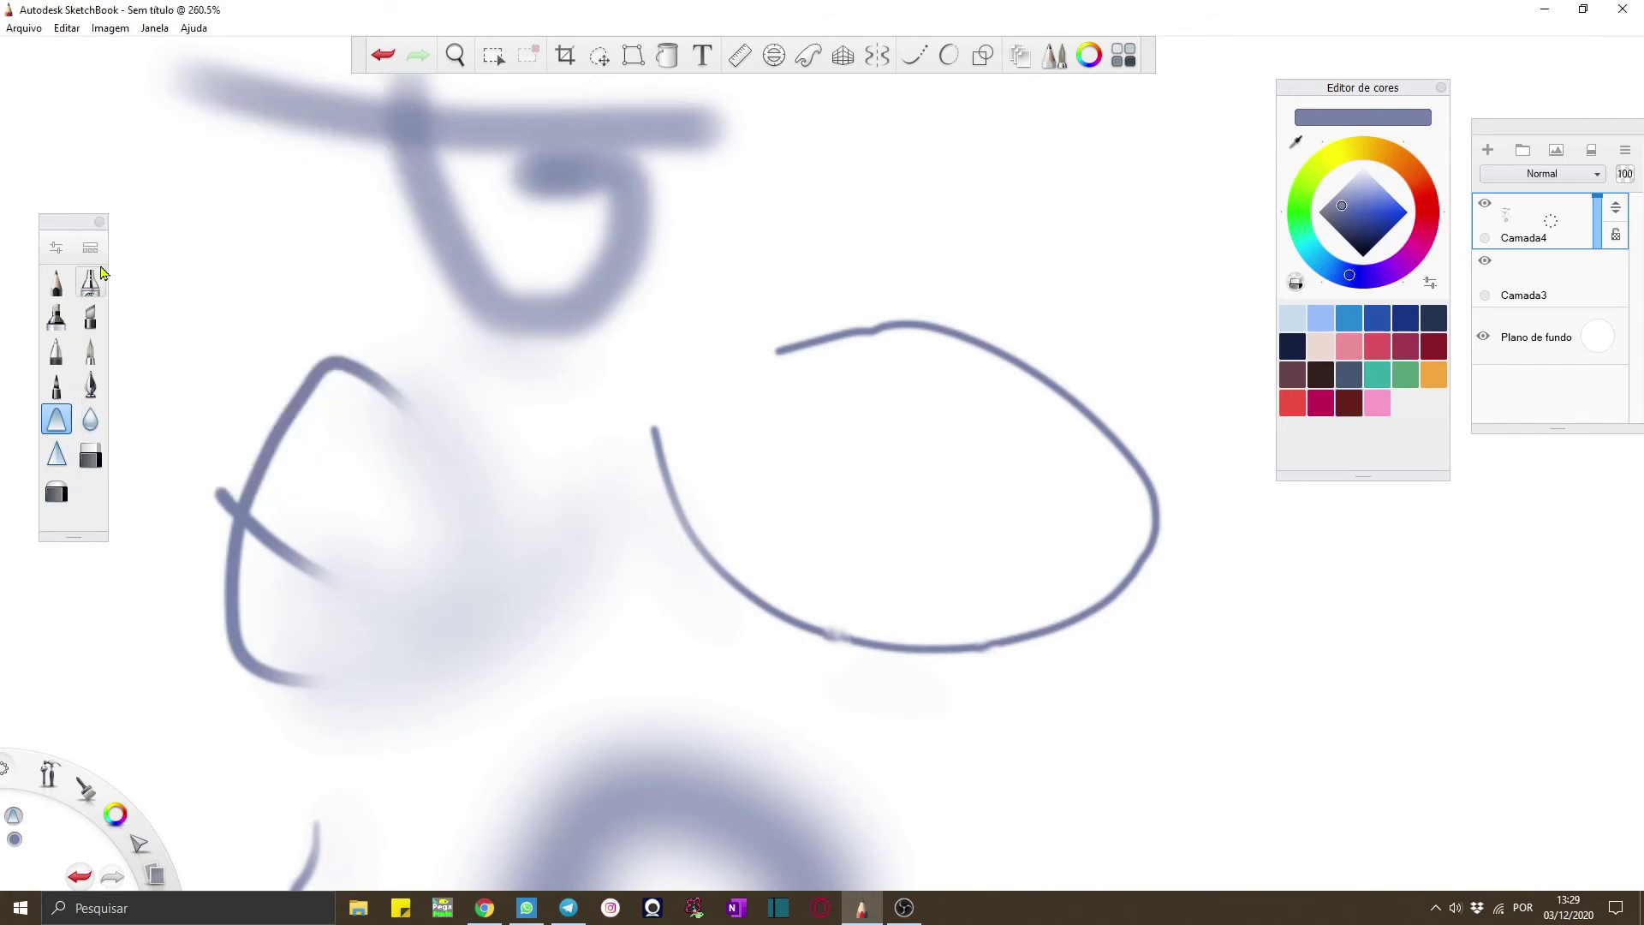
{"action": "left_click", "coordinate": [56, 248]}
{"action": "left_click", "coordinate": [673, 87]}
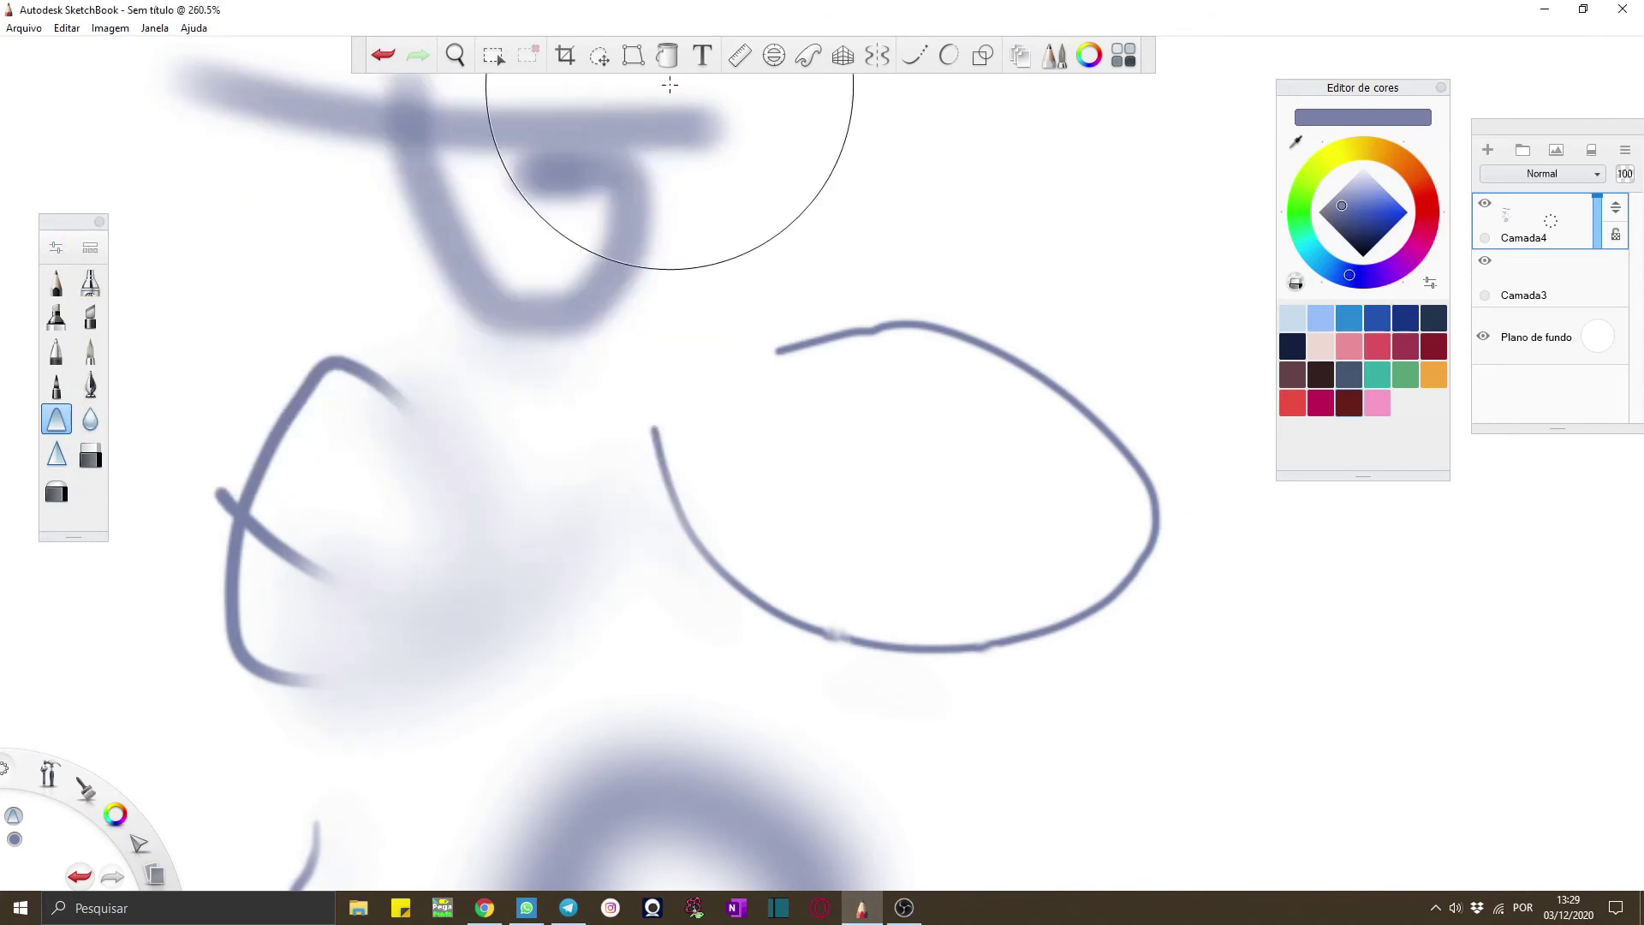
{"action": "mouse_move", "coordinate": [881, 363]}
{"action": "left_mouse_down"}
{"action": "mouse_move", "coordinate": [942, 650]}
{"action": "mouse_move", "coordinate": [823, 651]}
{"action": "mouse_move", "coordinate": [659, 436]}
{"action": "mouse_move", "coordinate": [753, 617]}
{"action": "left_mouse_up"}
Sharpen the curl and the large oval's outline with the sharpening brush
{"action": "left_click", "coordinate": [55, 460]}
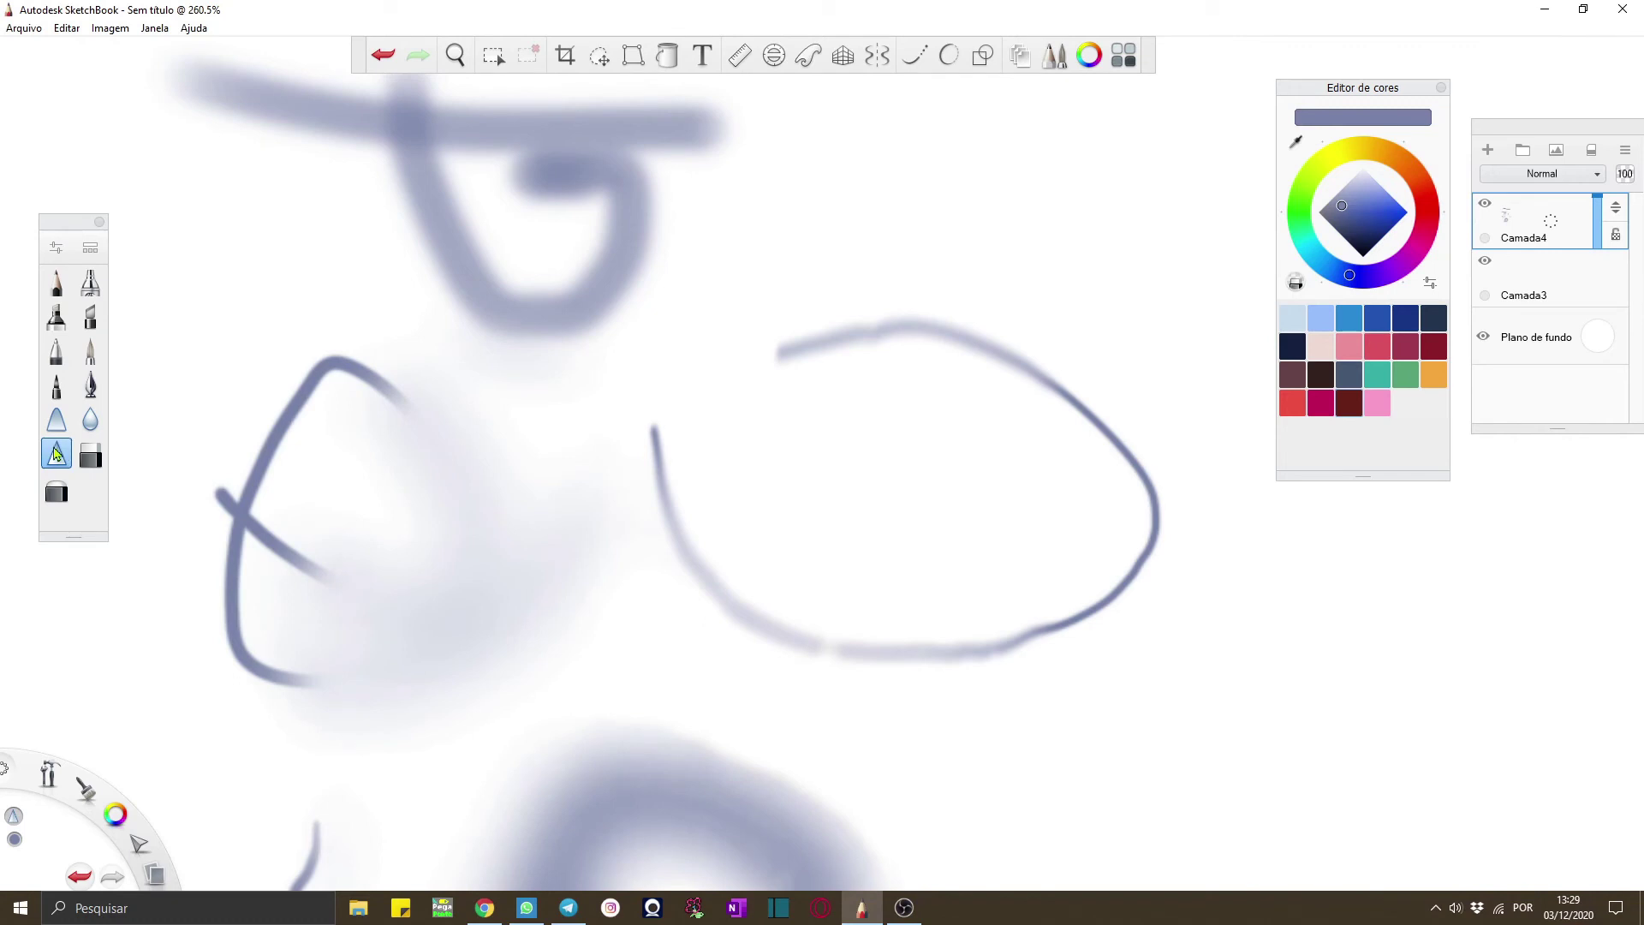
{"action": "mouse_move", "coordinate": [609, 216]}
{"action": "left_mouse_down"}
{"action": "mouse_move", "coordinate": [574, 376]}
{"action": "mouse_move", "coordinate": [518, 361]}
{"action": "mouse_move", "coordinate": [731, 288]}
{"action": "left_mouse_up"}
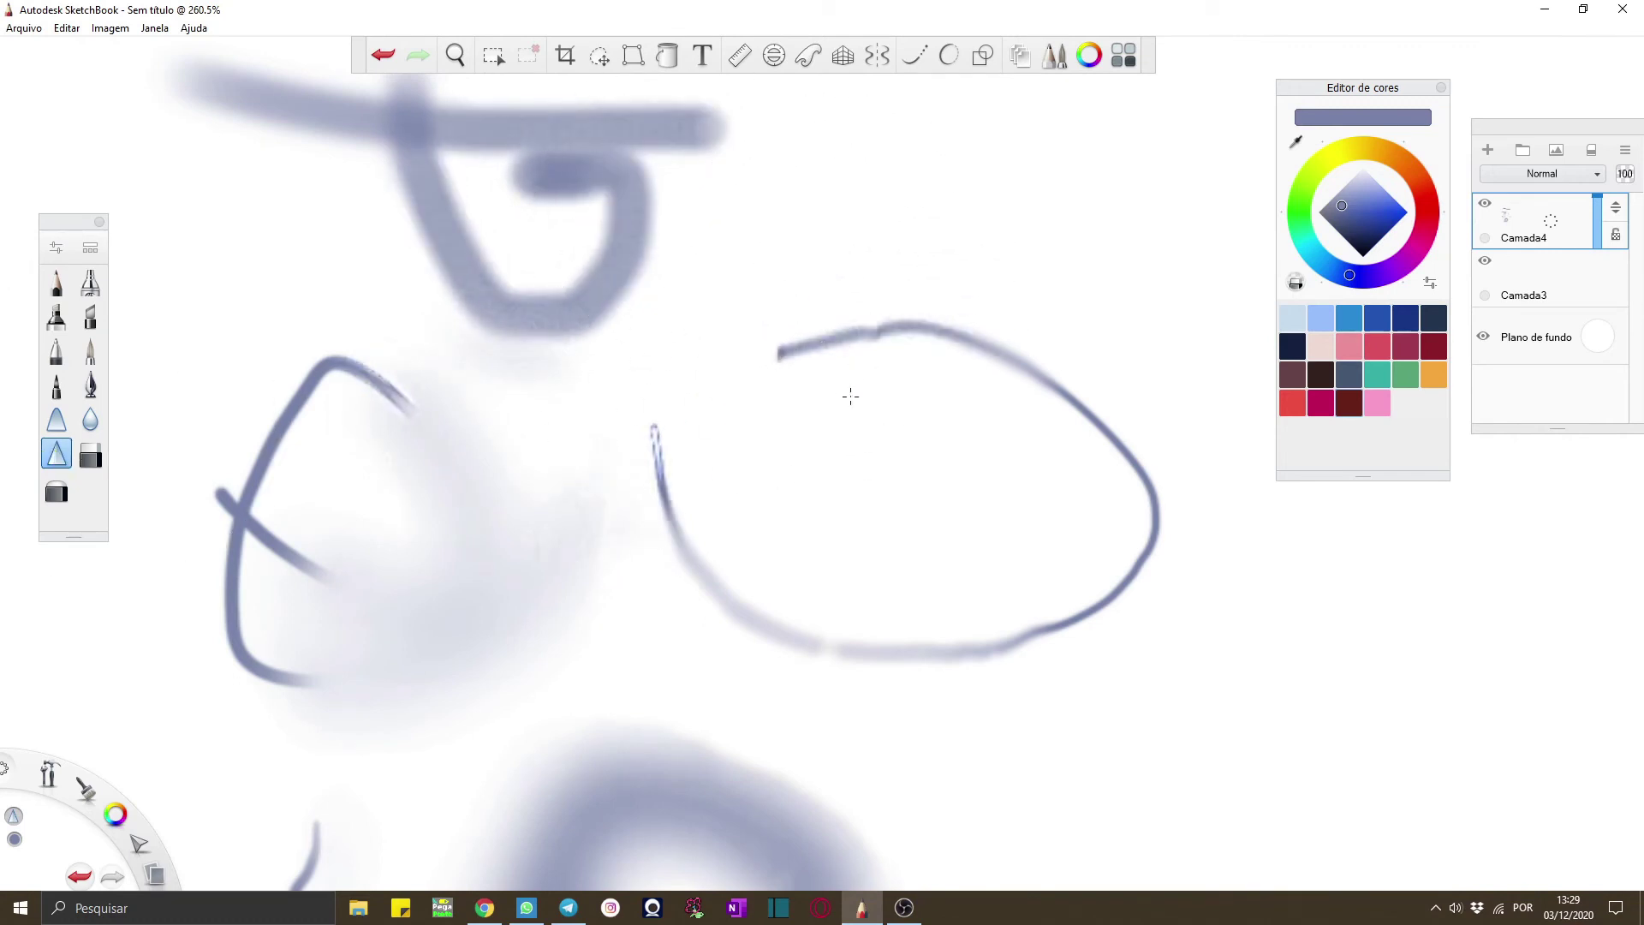
{"action": "left_click_drag", "start_coordinate": [847, 652], "coordinate": [1195, 468]}
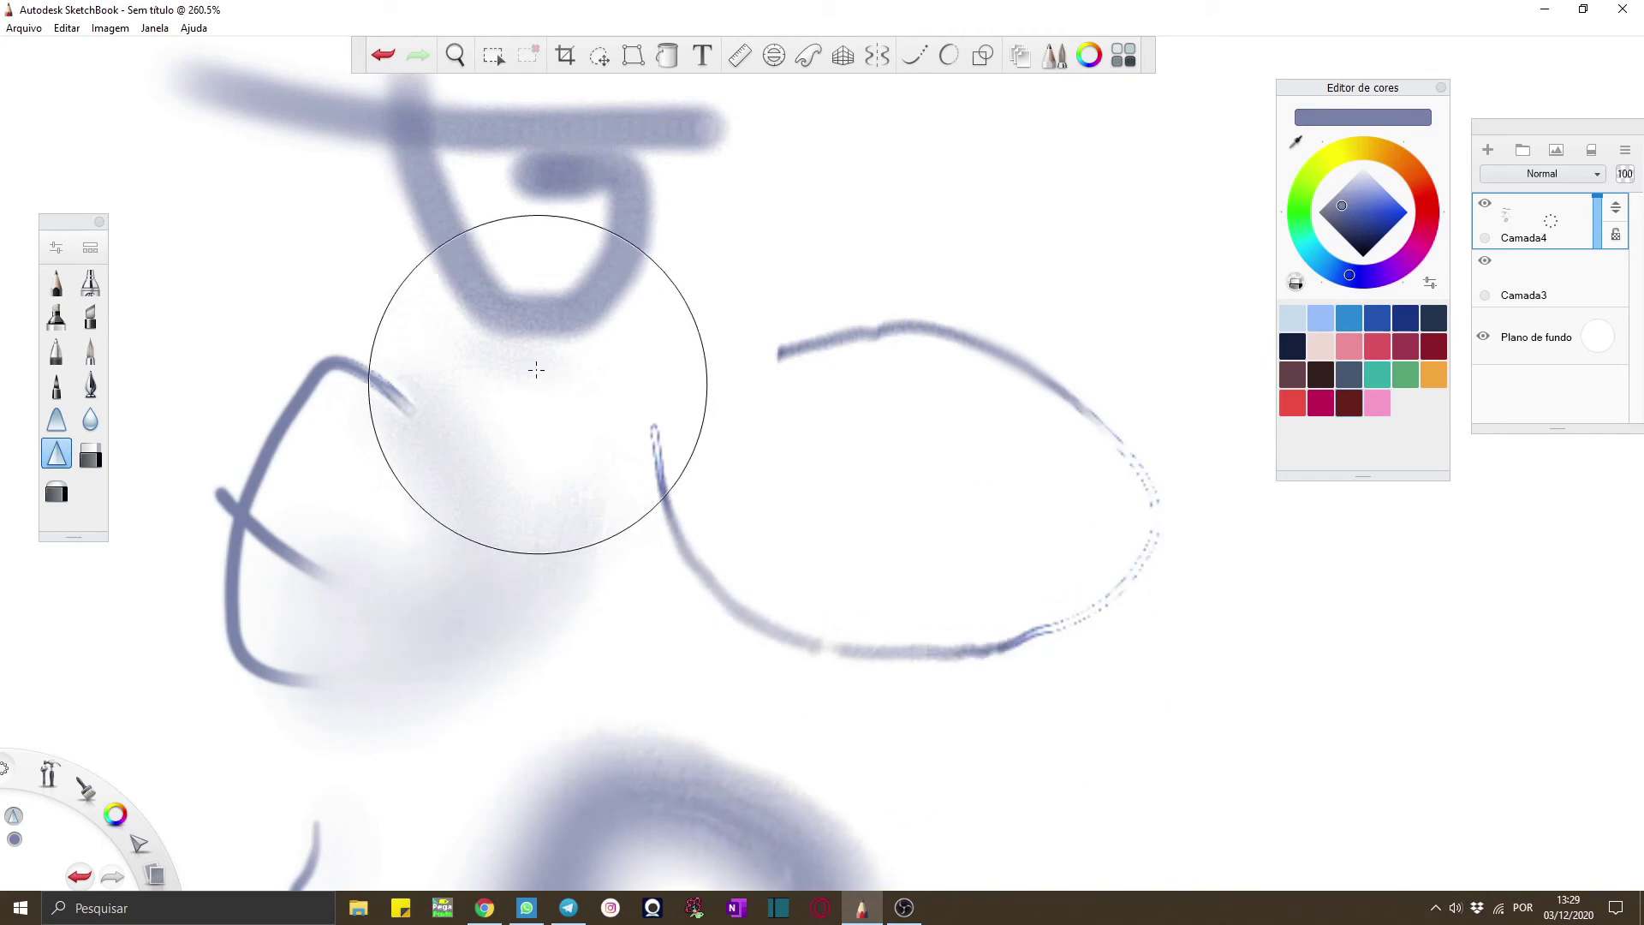
Erase most of the loops and the airbrush marks using the hard eraser and the soft eraser
{"action": "left_click", "coordinate": [90, 457]}
{"action": "mouse_move", "coordinate": [299, 599]}
{"action": "left_mouse_down"}
{"action": "mouse_move", "coordinate": [1031, 257]}
{"action": "mouse_move", "coordinate": [173, 440]}
{"action": "mouse_move", "coordinate": [222, 445]}
{"action": "left_mouse_up"}
{"action": "left_click", "coordinate": [55, 489]}
{"action": "mouse_move", "coordinate": [352, 228]}
{"action": "left_mouse_down"}
{"action": "mouse_move", "coordinate": [690, 136]}
{"action": "mouse_move", "coordinate": [119, 150]}
{"action": "mouse_move", "coordinate": [257, 98]}
{"action": "mouse_move", "coordinate": [476, 114]}
{"action": "mouse_move", "coordinate": [299, 96]}
{"action": "left_mouse_up"}
{"action": "left_click", "coordinate": [454, 55]}
{"action": "left_click_drag", "start_coordinate": [737, 378], "coordinate": [937, 476]}
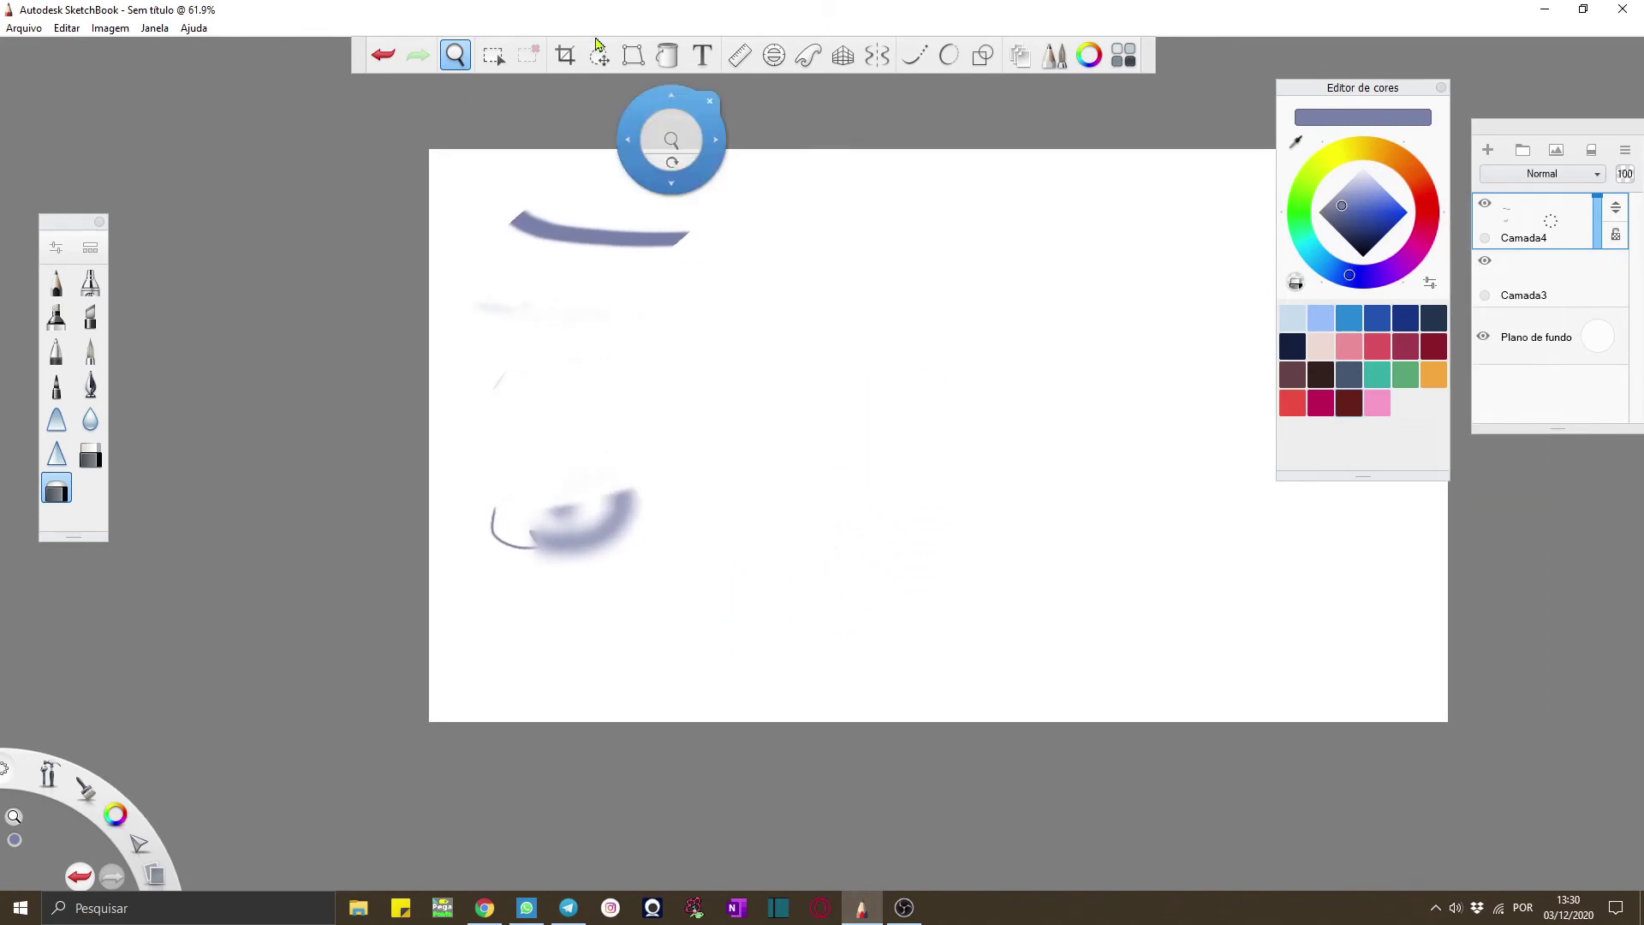
Set Borracha macia to size 434.2 with 100% Quantidade apagada, view the Pincel properties, and adjust Borracha dura's Quantidade apagada
{"action": "left_click", "coordinate": [56, 248]}
{"action": "mouse_move", "coordinate": [528, 286]}
{"action": "left_mouse_down"}
{"action": "mouse_move", "coordinate": [573, 305]}
{"action": "mouse_move", "coordinate": [492, 316]}
{"action": "mouse_move", "coordinate": [579, 317]}
{"action": "mouse_move", "coordinate": [586, 338]}
{"action": "left_mouse_up"}
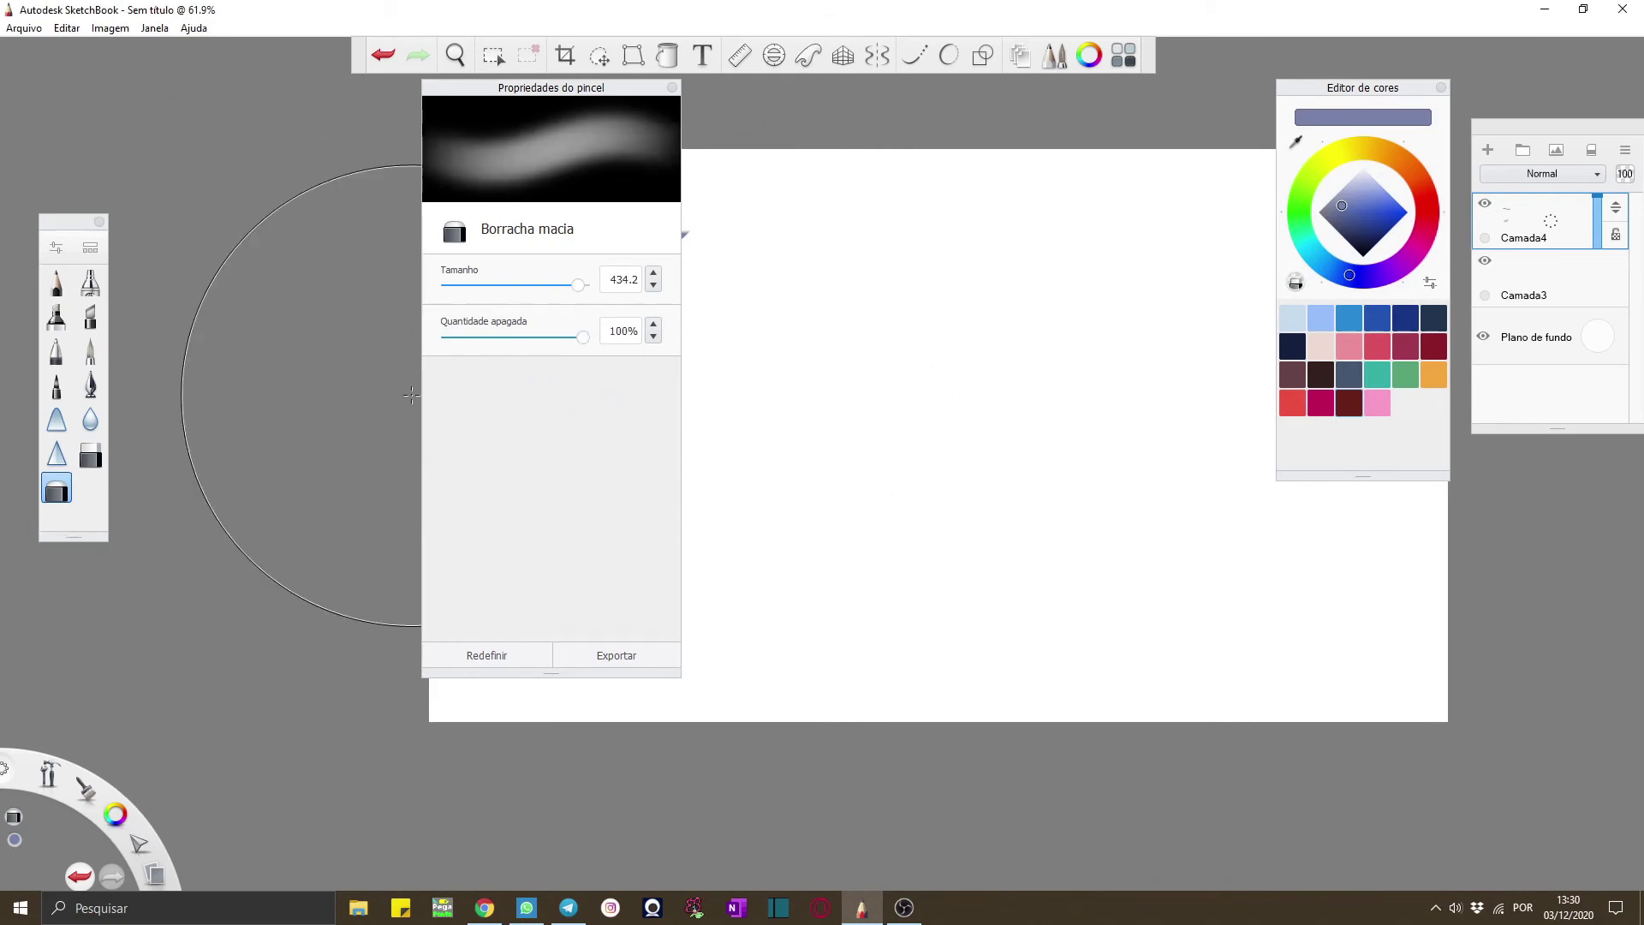
{"action": "left_click", "coordinate": [90, 350]}
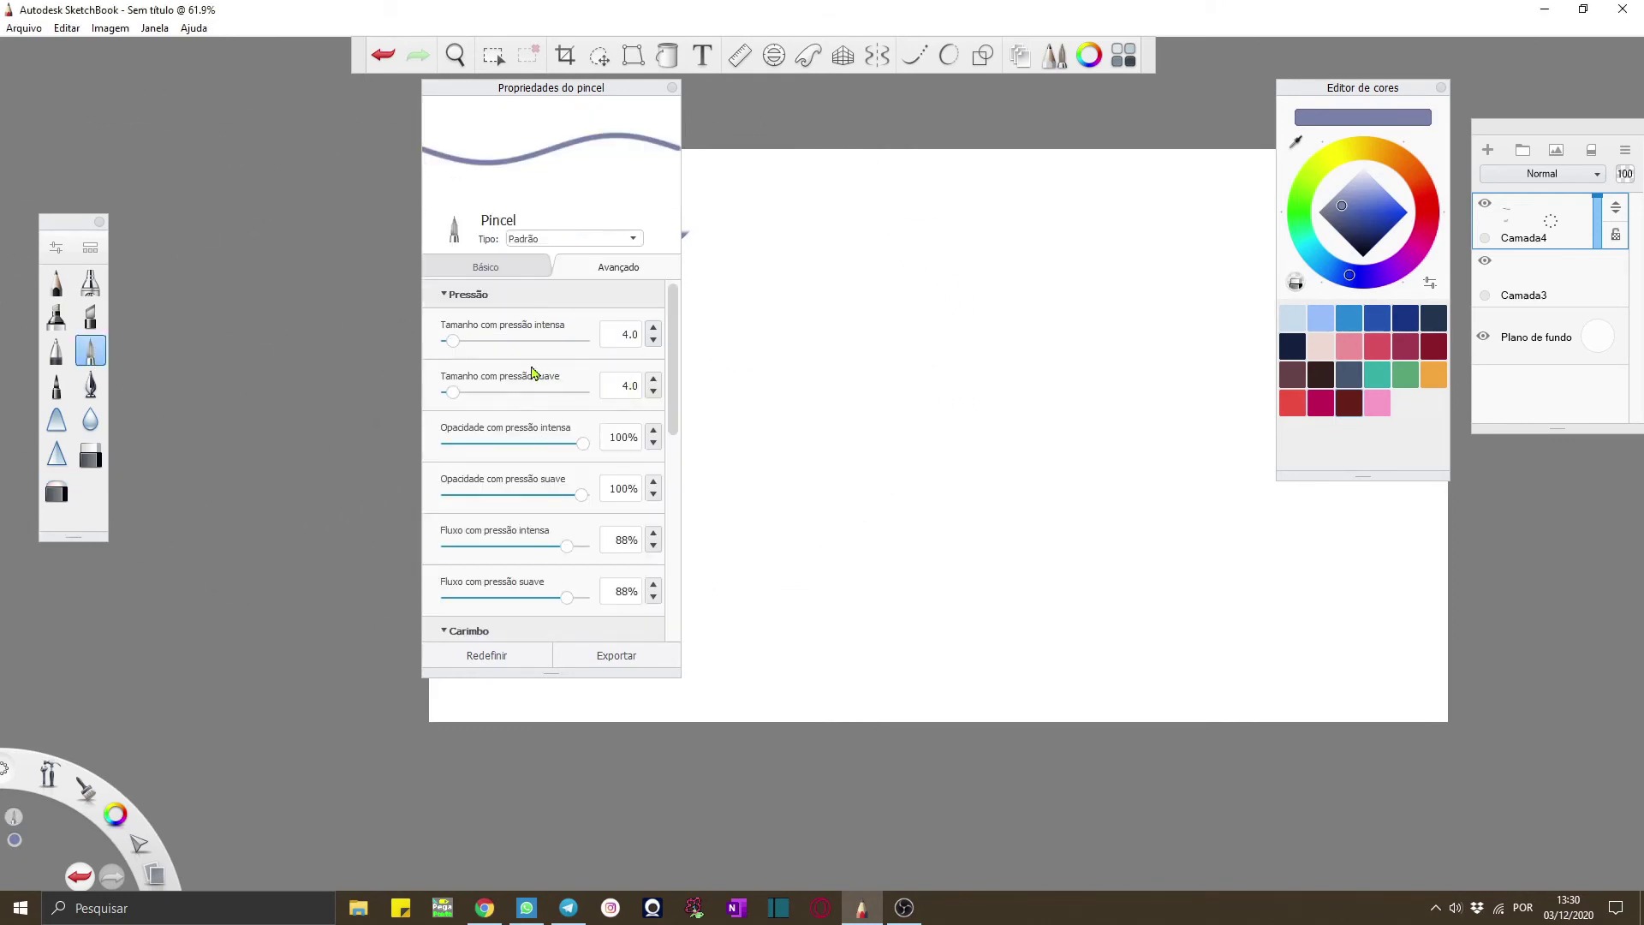
{"action": "left_click", "coordinate": [91, 457]}
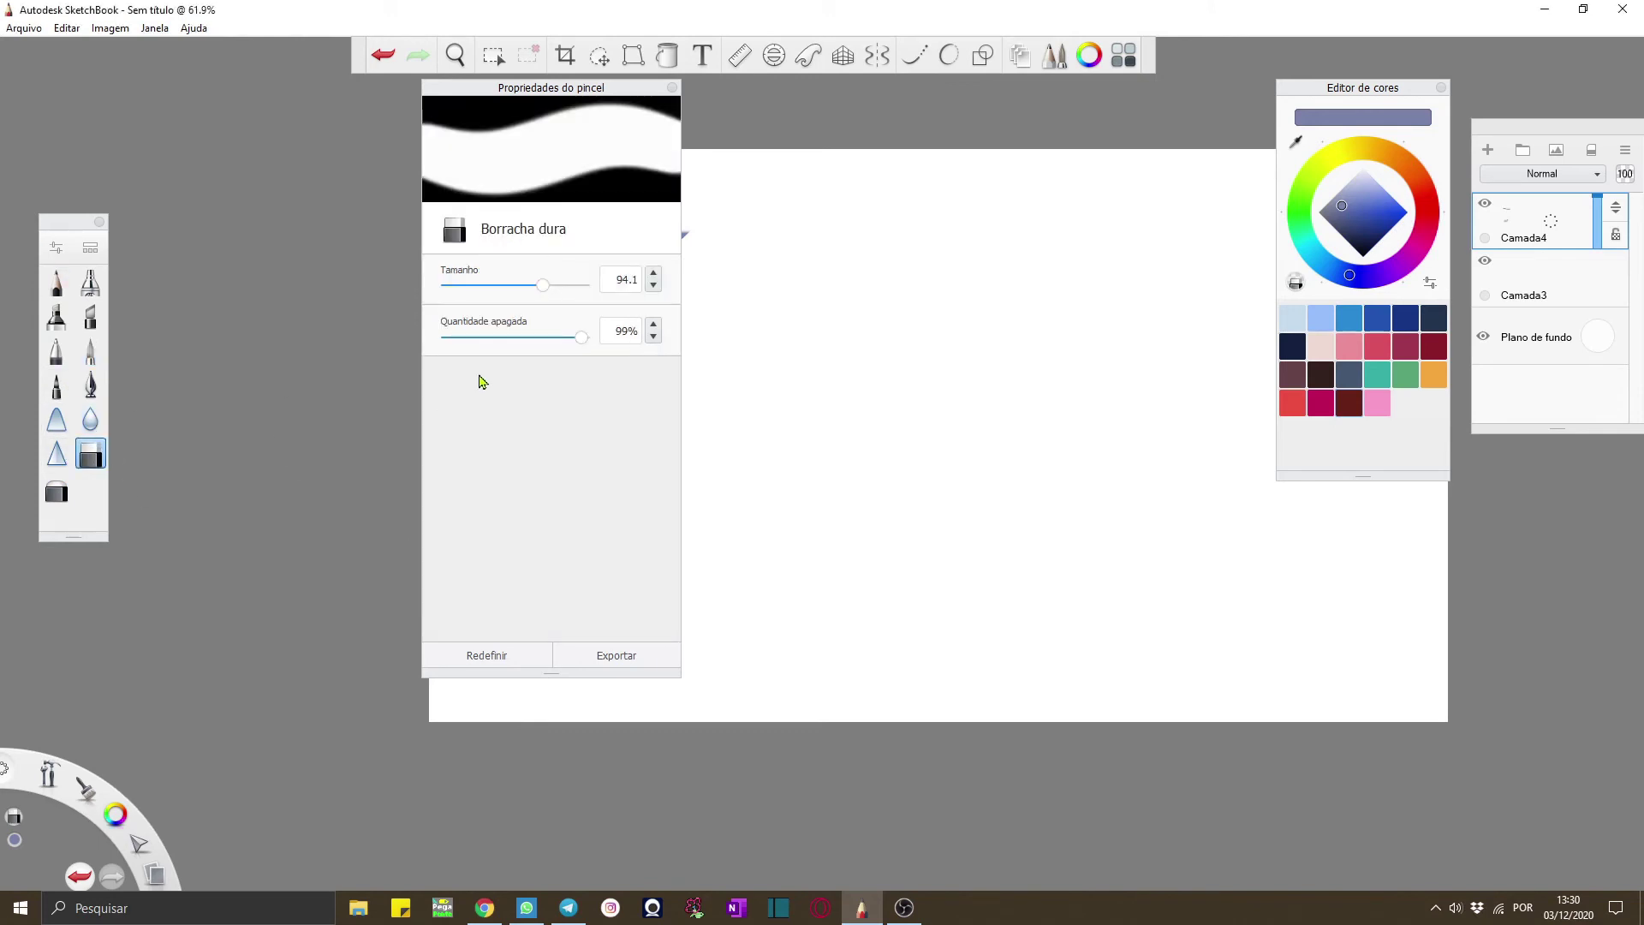
{"action": "mouse_move", "coordinate": [517, 343]}
{"action": "left_mouse_down"}
{"action": "mouse_move", "coordinate": [577, 356]}
{"action": "mouse_move", "coordinate": [588, 341]}
{"action": "left_mouse_up"}
Examine the properties of the sharpening, Manchar, Desfoque, Caneta de pintura and Caneta hidrográfica brushes
{"action": "left_click", "coordinate": [56, 453]}
{"action": "left_click", "coordinate": [56, 419]}
{"action": "left_click", "coordinate": [90, 420]}
{"action": "left_click", "coordinate": [90, 385]}
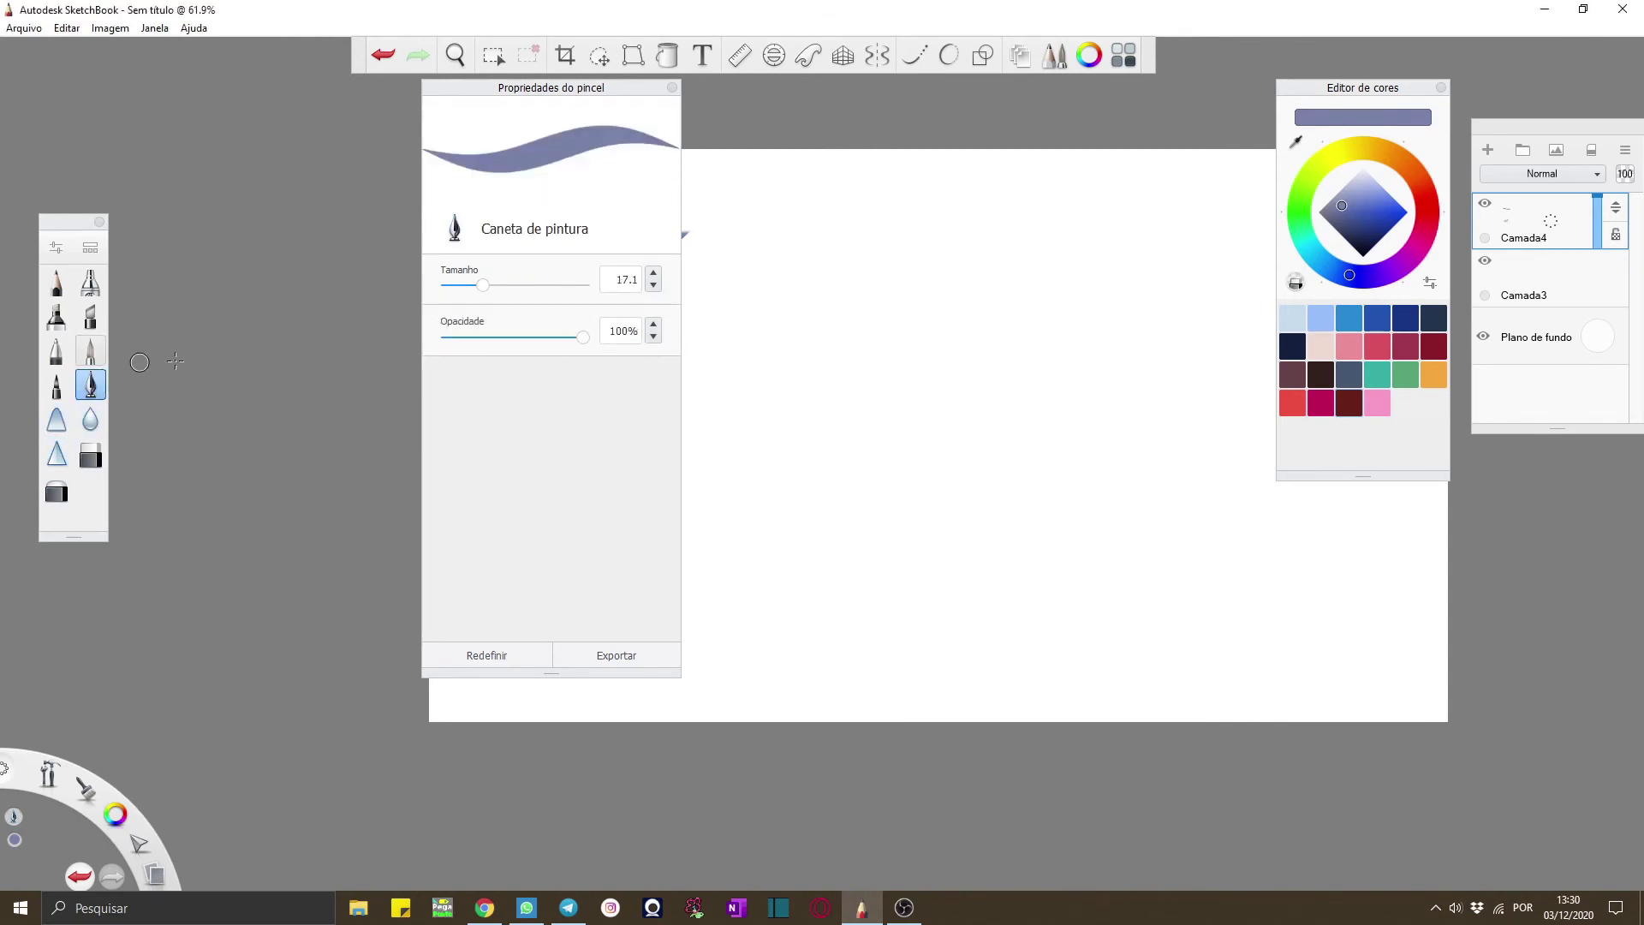
{"action": "left_click", "coordinate": [52, 390]}
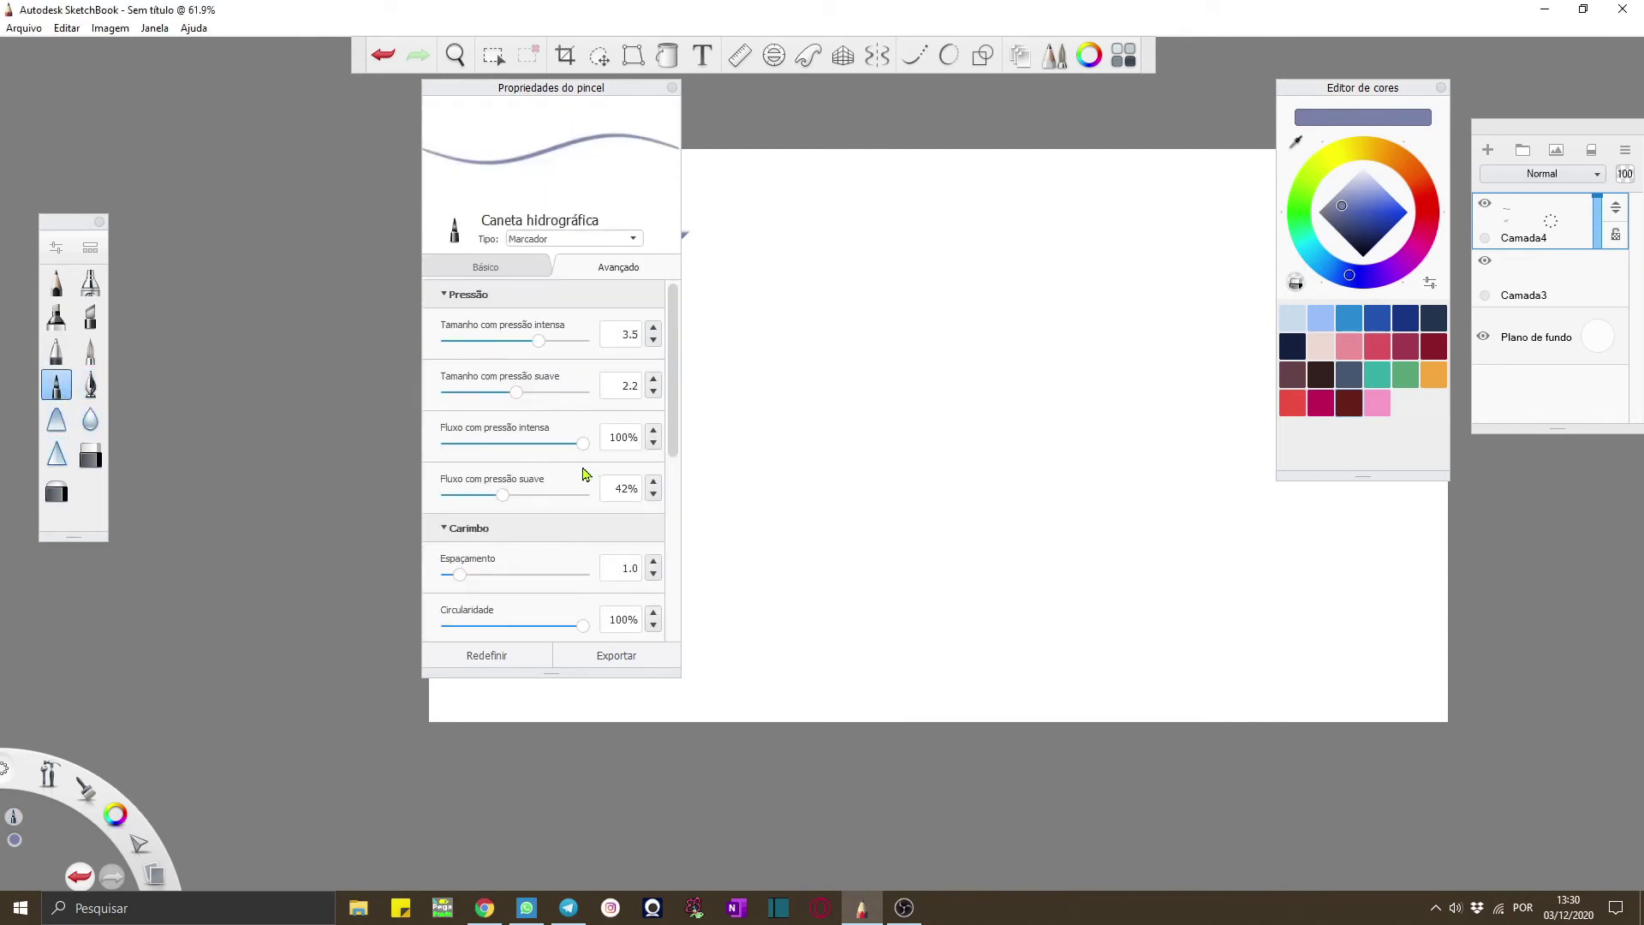
{"action": "mouse_move", "coordinate": [675, 429]}
{"action": "left_mouse_down"}
{"action": "mouse_move", "coordinate": [683, 646]}
{"action": "mouse_move", "coordinate": [672, 370]}
{"action": "left_mouse_up"}
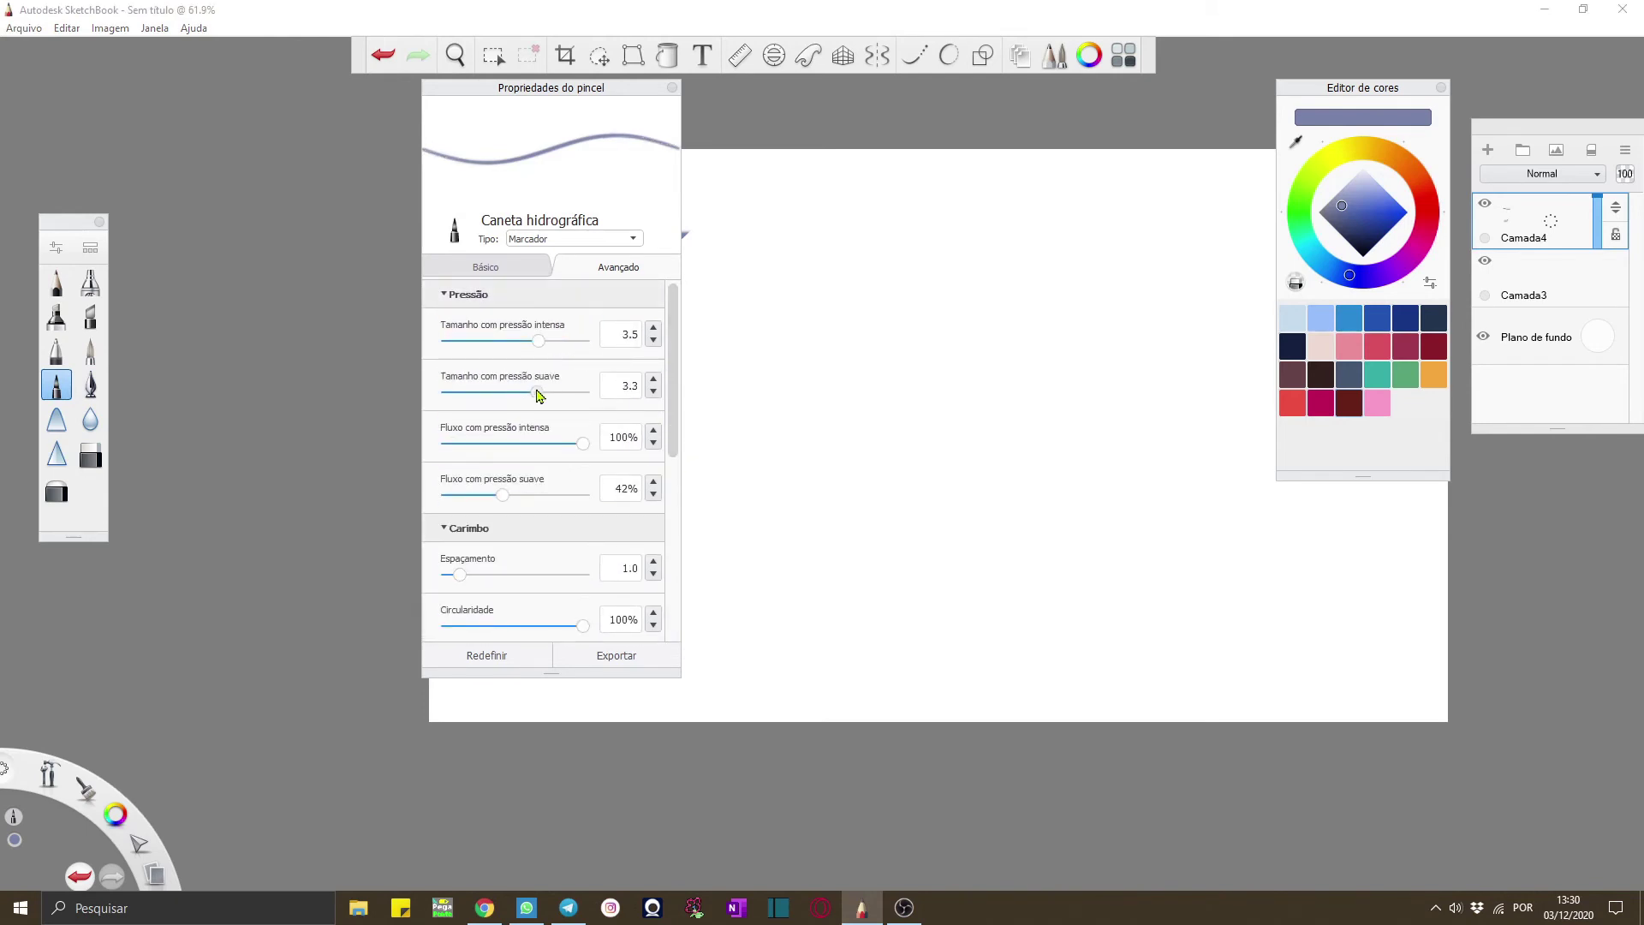
Draw test loops with the Caneta hidrográfica at a Tamanho com pressão suave of 20.0, and reduce that size to 2.6
{"action": "left_click_drag", "start_coordinate": [537, 394], "coordinate": [630, 396]}
{"action": "mouse_move", "coordinate": [914, 324]}
{"action": "left_mouse_down"}
{"action": "mouse_move", "coordinate": [1096, 450]}
{"action": "mouse_move", "coordinate": [1072, 405]}
{"action": "left_mouse_up"}
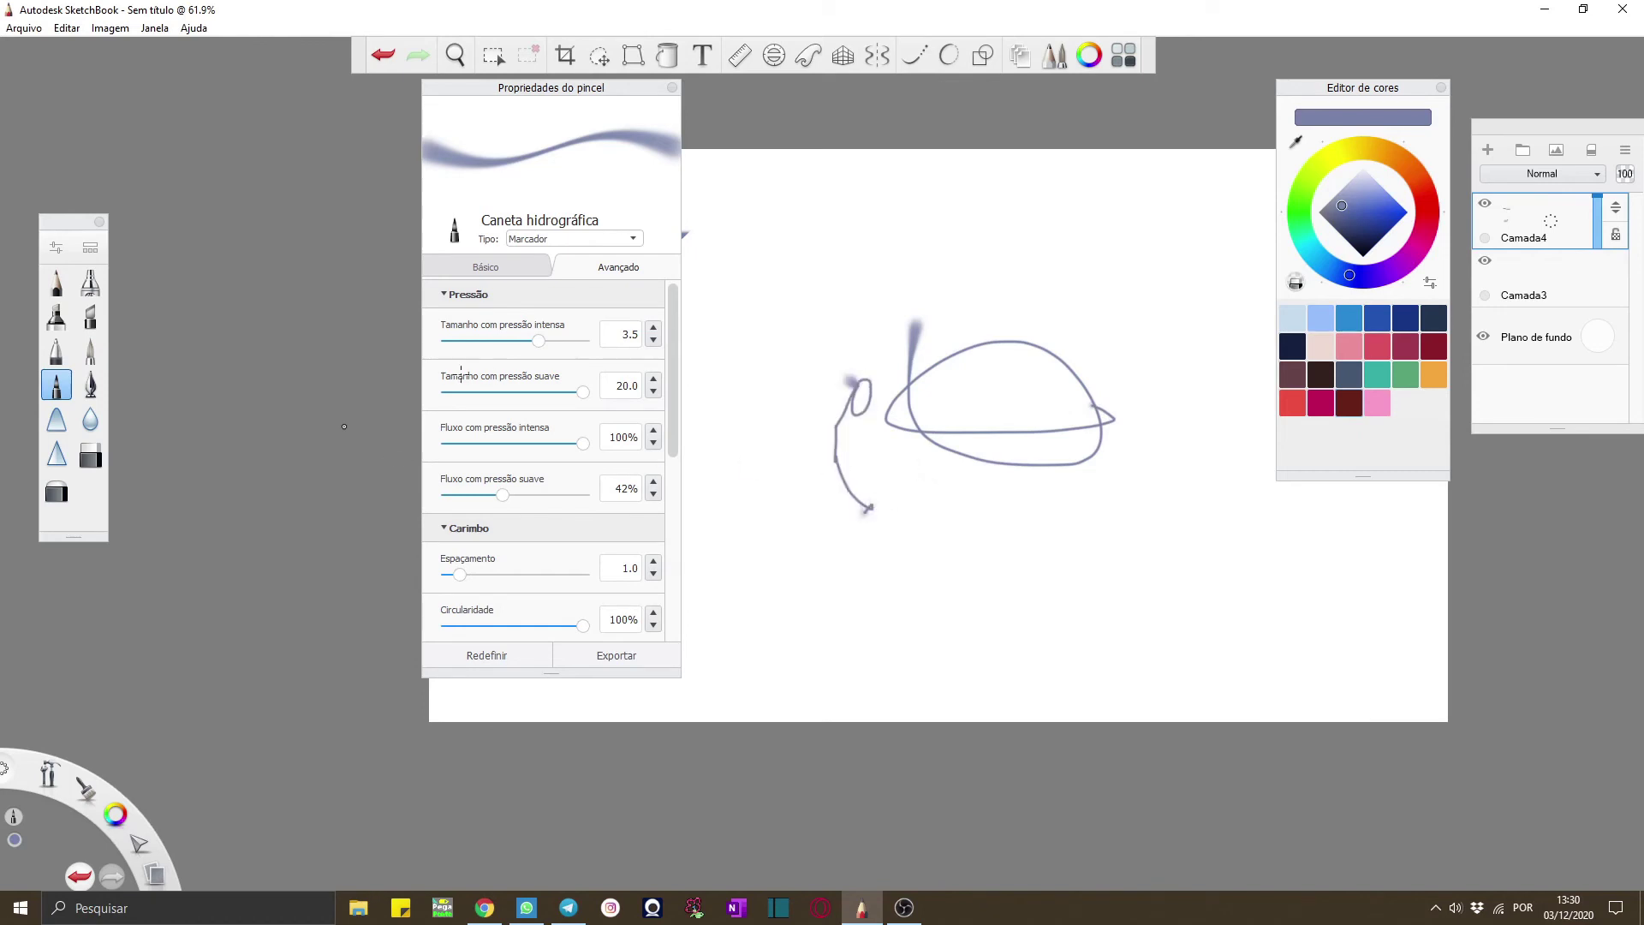
{"action": "left_click_drag", "start_coordinate": [512, 393], "coordinate": [543, 392]}
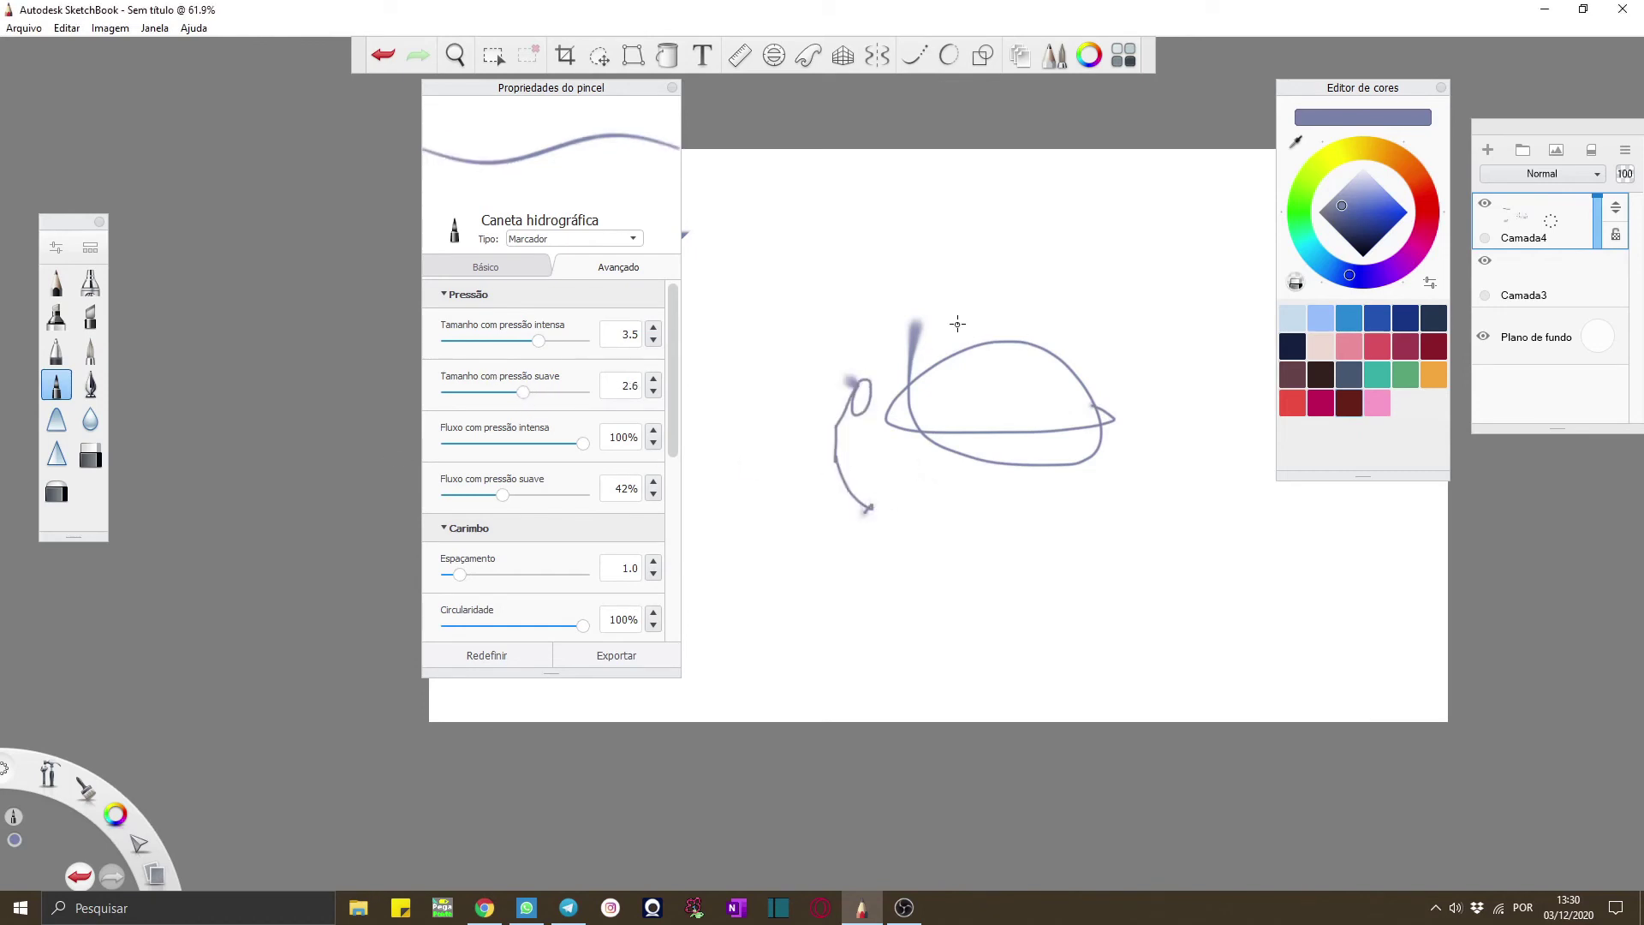
Open the brush library in place of the brush properties and draw test strokes with Ponta fina Copic and the broad Copic marker
{"action": "left_click", "coordinate": [673, 88]}
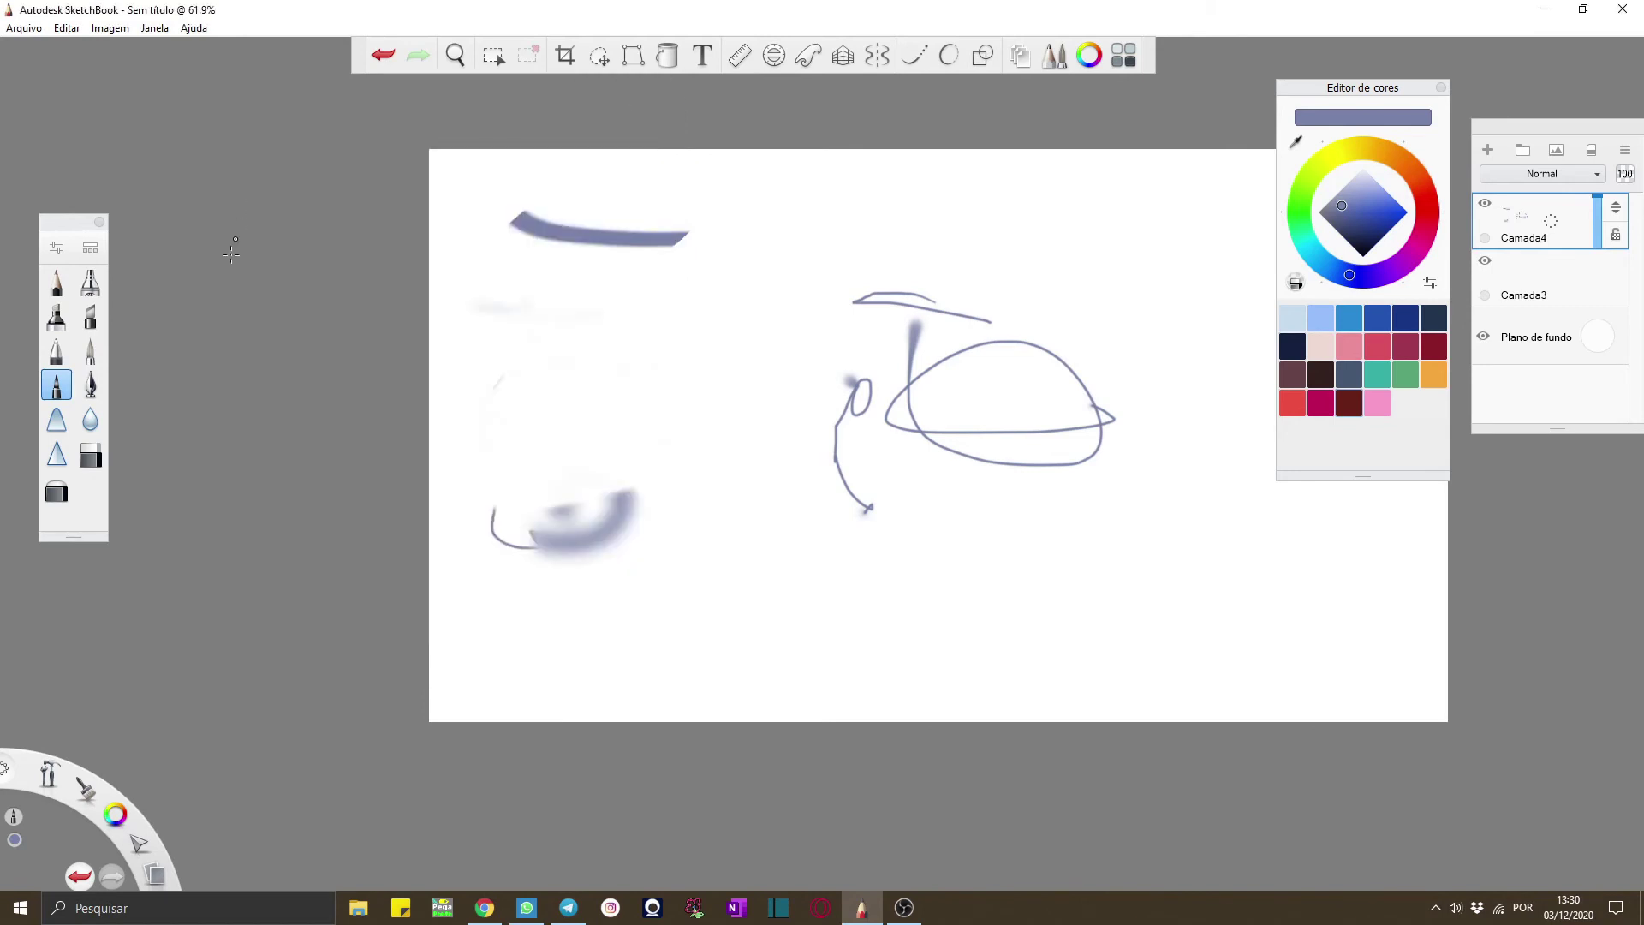
{"action": "left_click", "coordinate": [90, 248]}
{"action": "mouse_move", "coordinate": [398, 257]}
{"action": "left_mouse_down"}
{"action": "mouse_move", "coordinate": [409, 463]}
{"action": "mouse_move", "coordinate": [412, 383]}
{"action": "mouse_move", "coordinate": [186, 242]}
{"action": "left_mouse_up"}
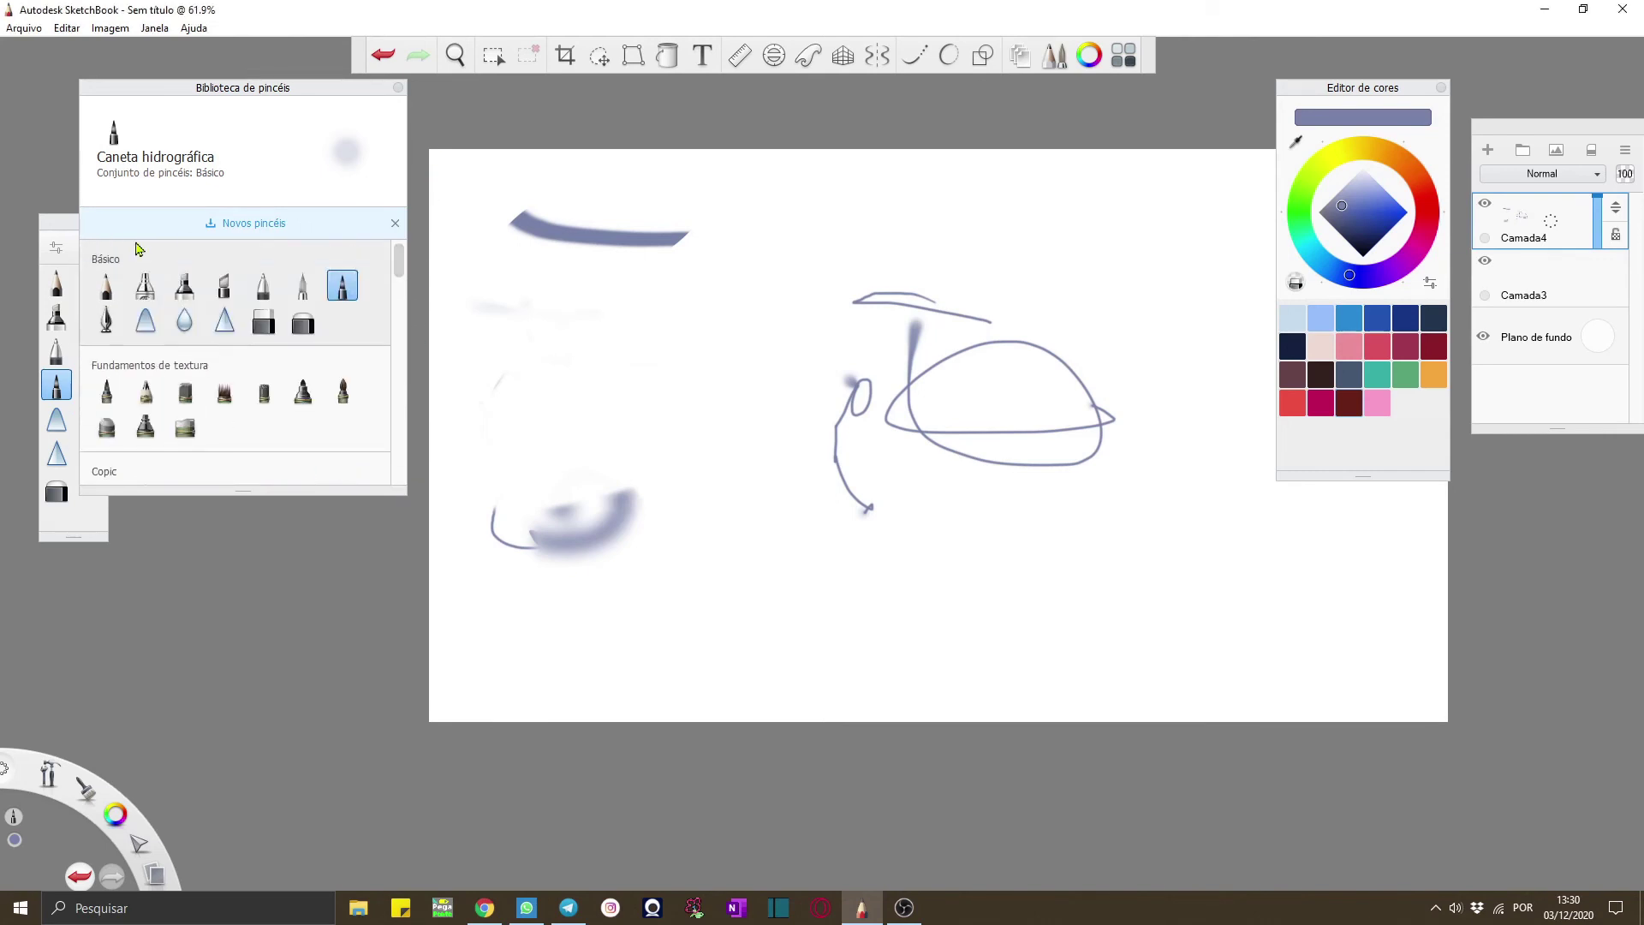
{"action": "left_click_drag", "start_coordinate": [396, 259], "coordinate": [396, 295]}
{"action": "left_click", "coordinate": [147, 316]}
{"action": "left_click", "coordinate": [224, 316]}
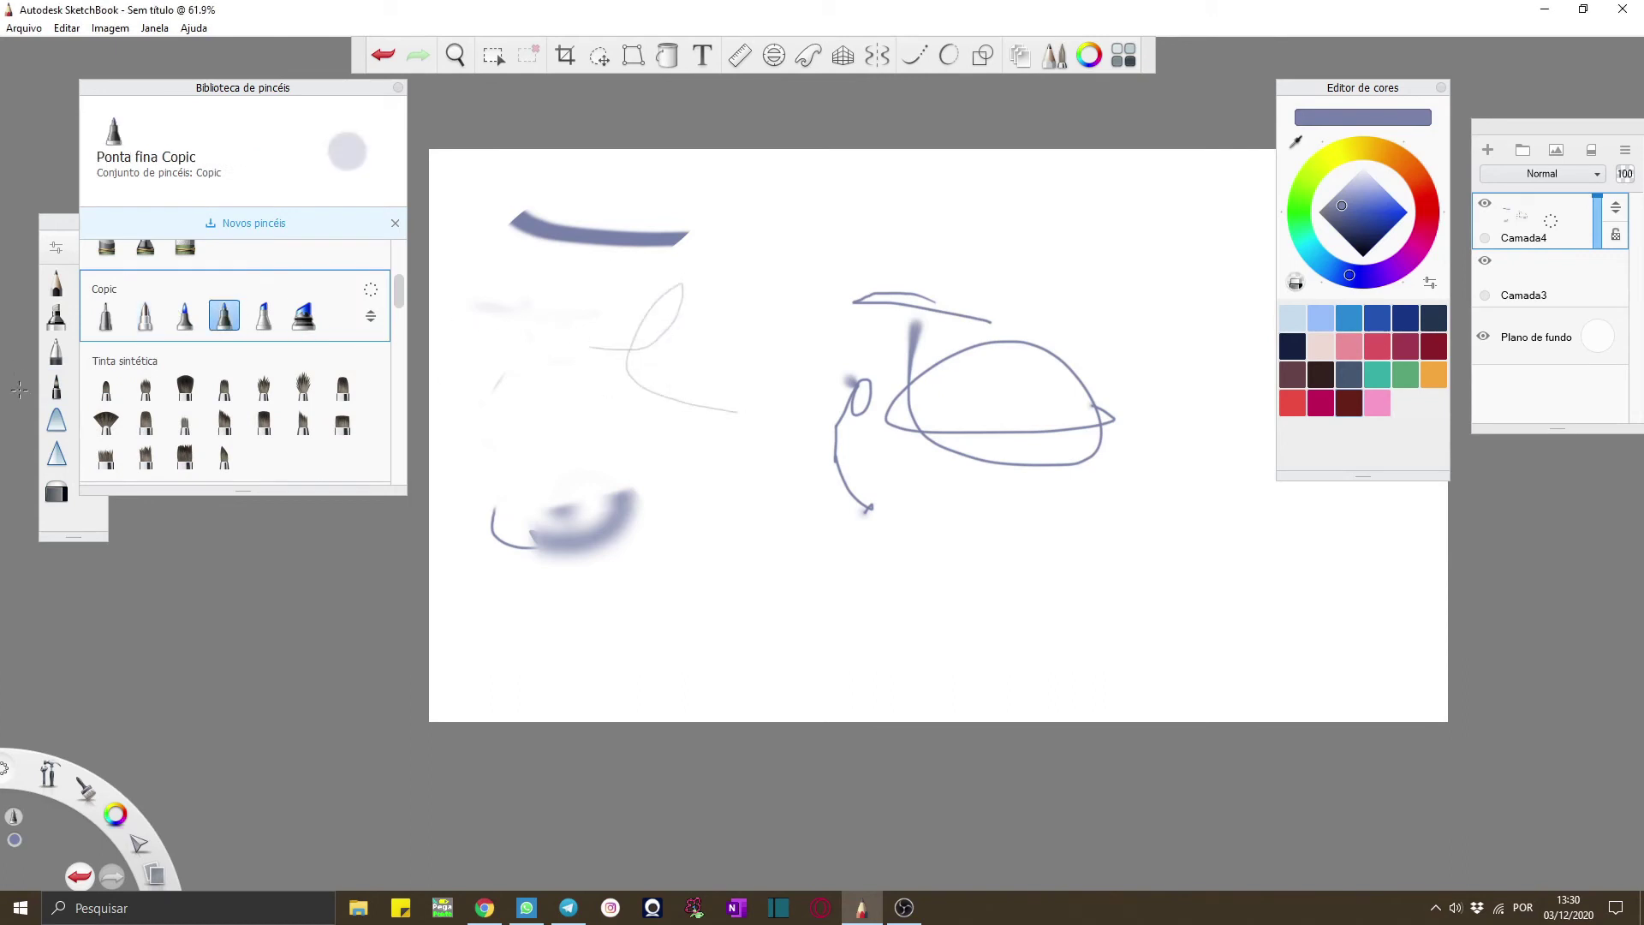
{"action": "left_click", "coordinate": [301, 314]}
{"action": "mouse_move", "coordinate": [540, 443]}
{"action": "left_mouse_down"}
{"action": "mouse_move", "coordinate": [643, 441]}
{"action": "mouse_move", "coordinate": [428, 490]}
{"action": "left_mouse_up"}
Paint large overlapping loops with Pincel redondo áspero sintético and a small loop with Pincel 5 from the Textura set
{"action": "left_click", "coordinate": [303, 386]}
{"action": "mouse_move", "coordinate": [568, 352]}
{"action": "left_mouse_down"}
{"action": "mouse_move", "coordinate": [702, 326]}
{"action": "mouse_move", "coordinate": [674, 374]}
{"action": "mouse_move", "coordinate": [698, 219]}
{"action": "mouse_move", "coordinate": [736, 257]}
{"action": "mouse_move", "coordinate": [631, 256]}
{"action": "left_mouse_up"}
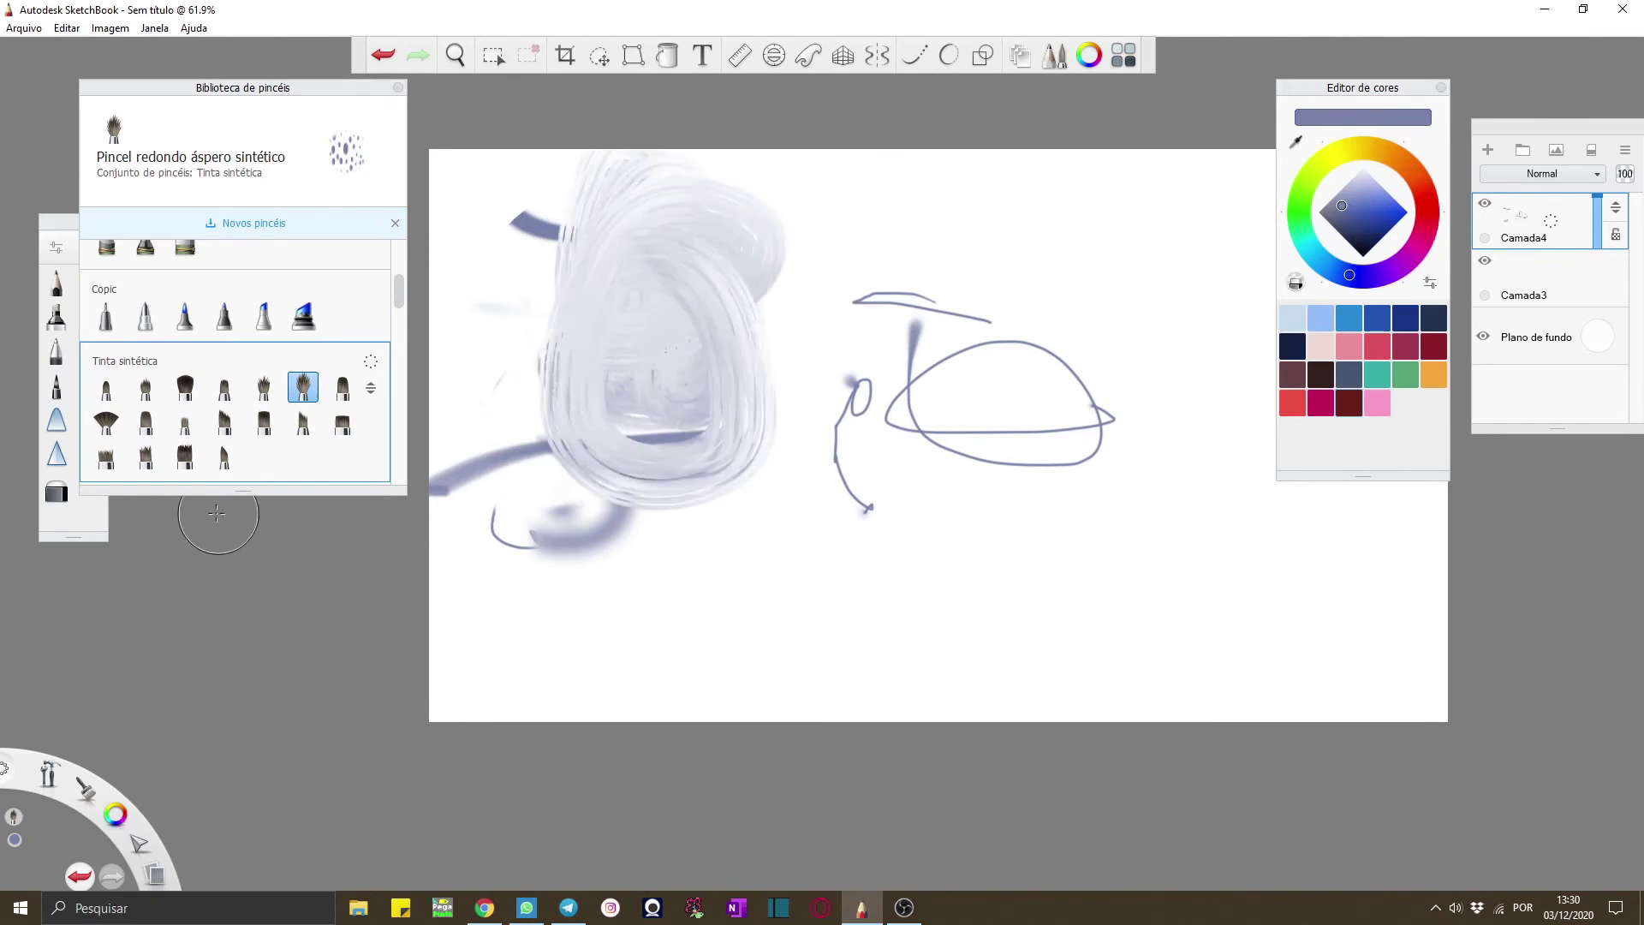
{"action": "mouse_move", "coordinate": [399, 295]}
{"action": "left_mouse_down"}
{"action": "mouse_move", "coordinate": [402, 454]}
{"action": "mouse_move", "coordinate": [419, 377]}
{"action": "mouse_move", "coordinate": [403, 360]}
{"action": "left_mouse_up"}
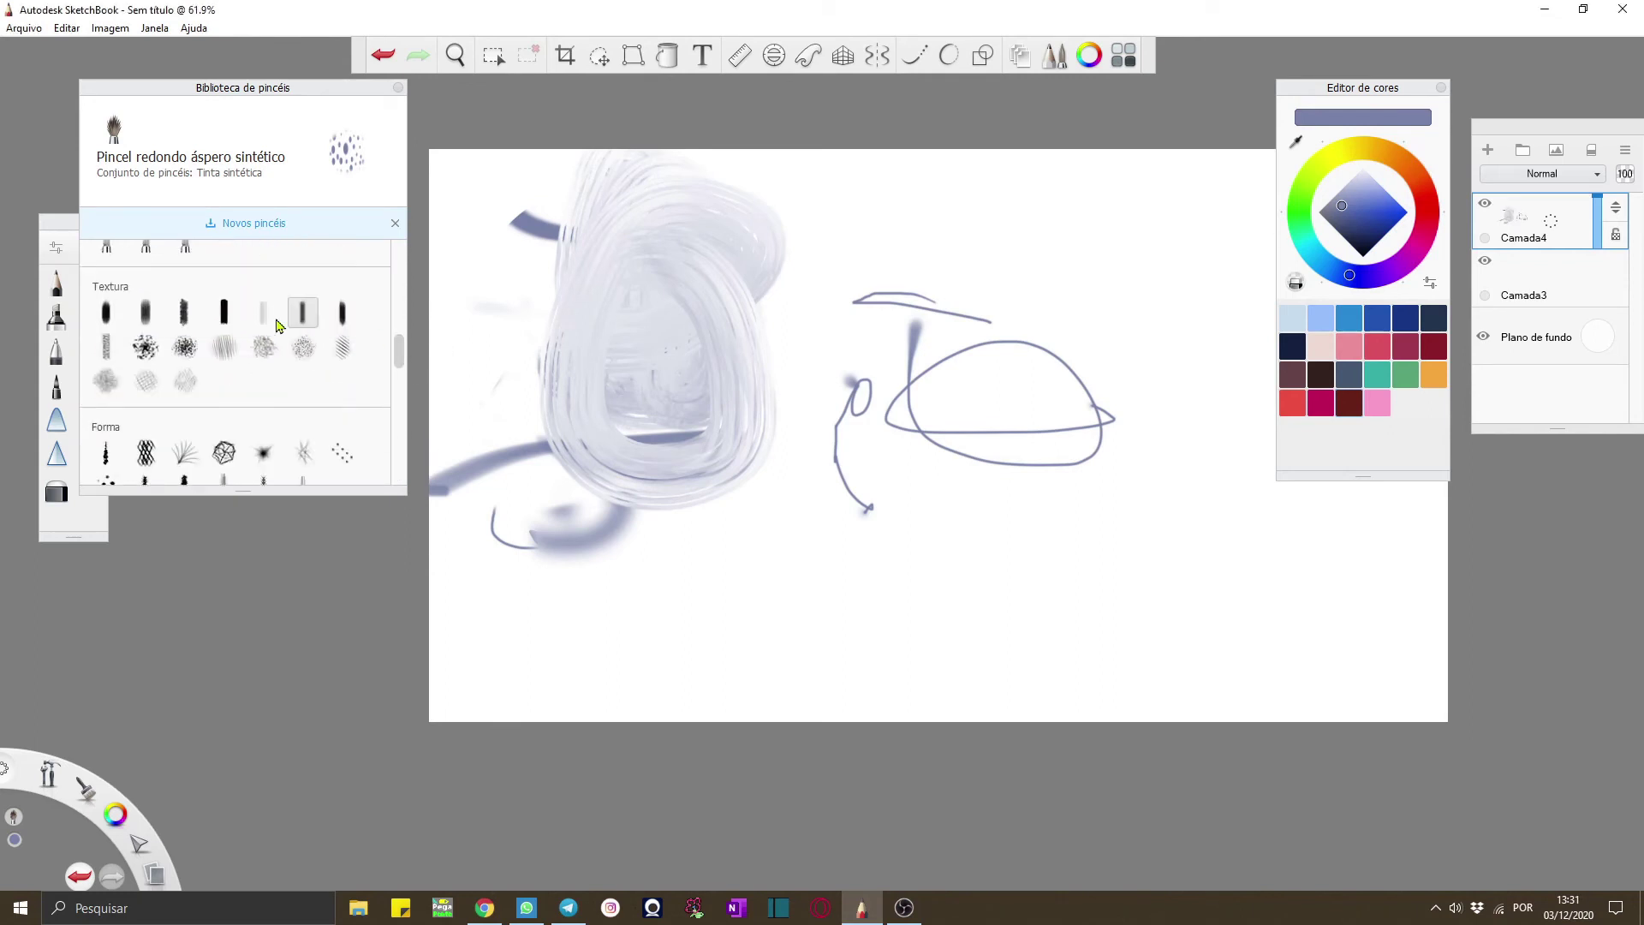
{"action": "left_click", "coordinate": [263, 313]}
{"action": "left_click_drag", "start_coordinate": [747, 567], "coordinate": [701, 616]}
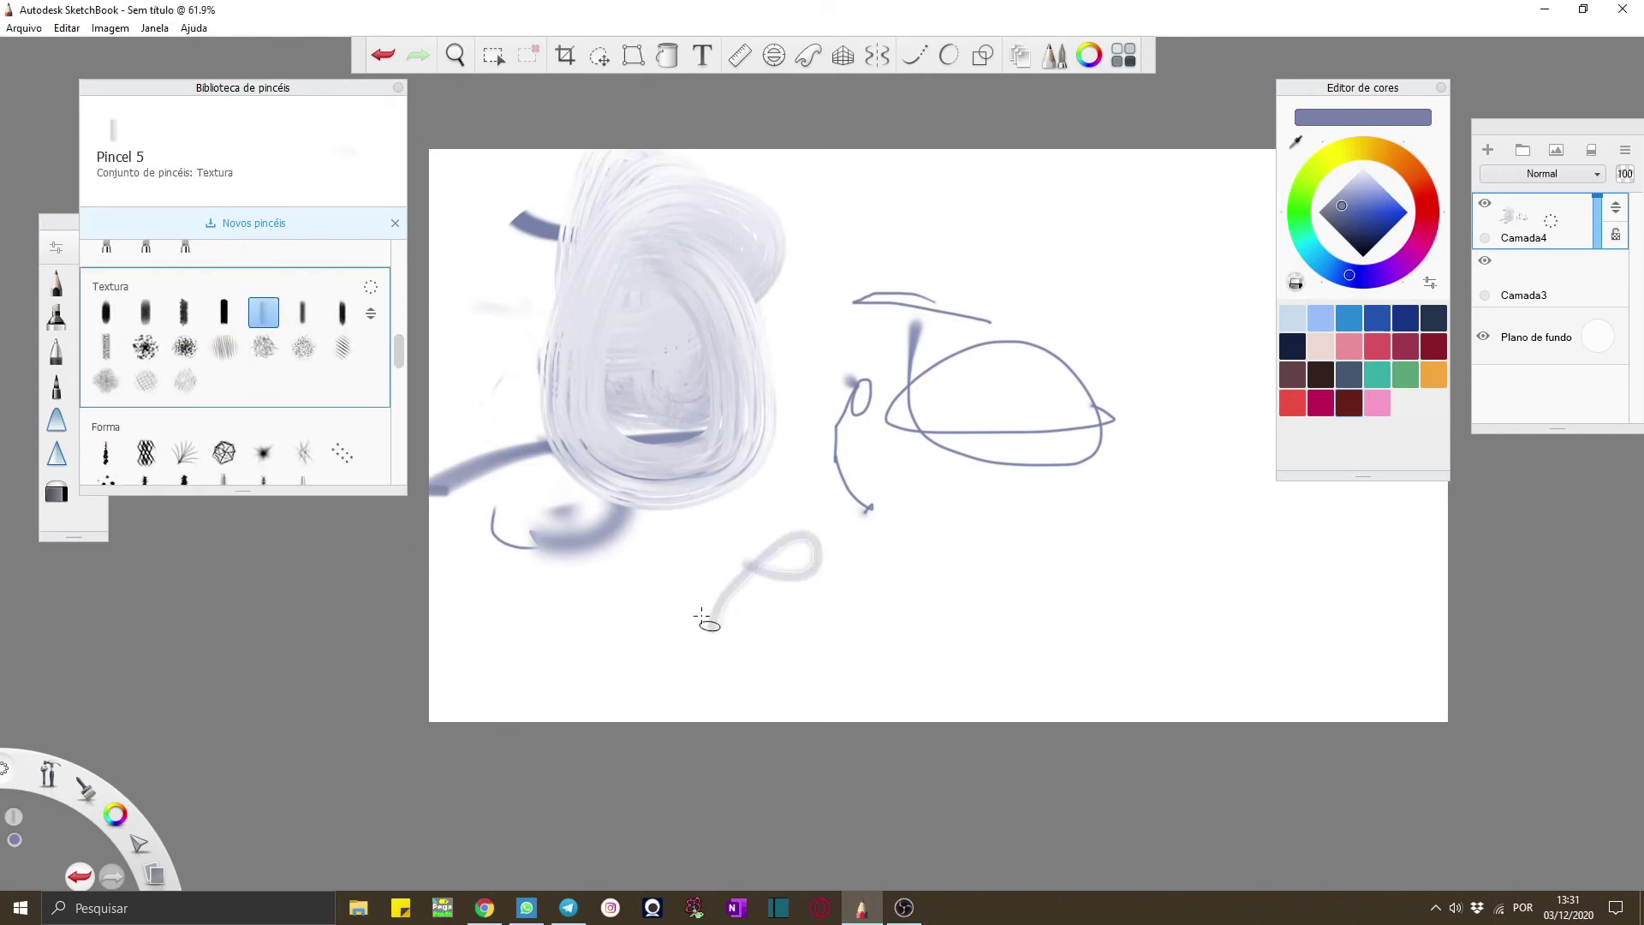
Stamp three Centelha sparks and an Estria 1 star from the Forma set along the lower part of the canvas
{"action": "left_click", "coordinate": [263, 452]}
{"action": "left_click", "coordinate": [624, 626]}
{"action": "left_click", "coordinate": [783, 696]}
{"action": "left_click", "coordinate": [880, 682]}
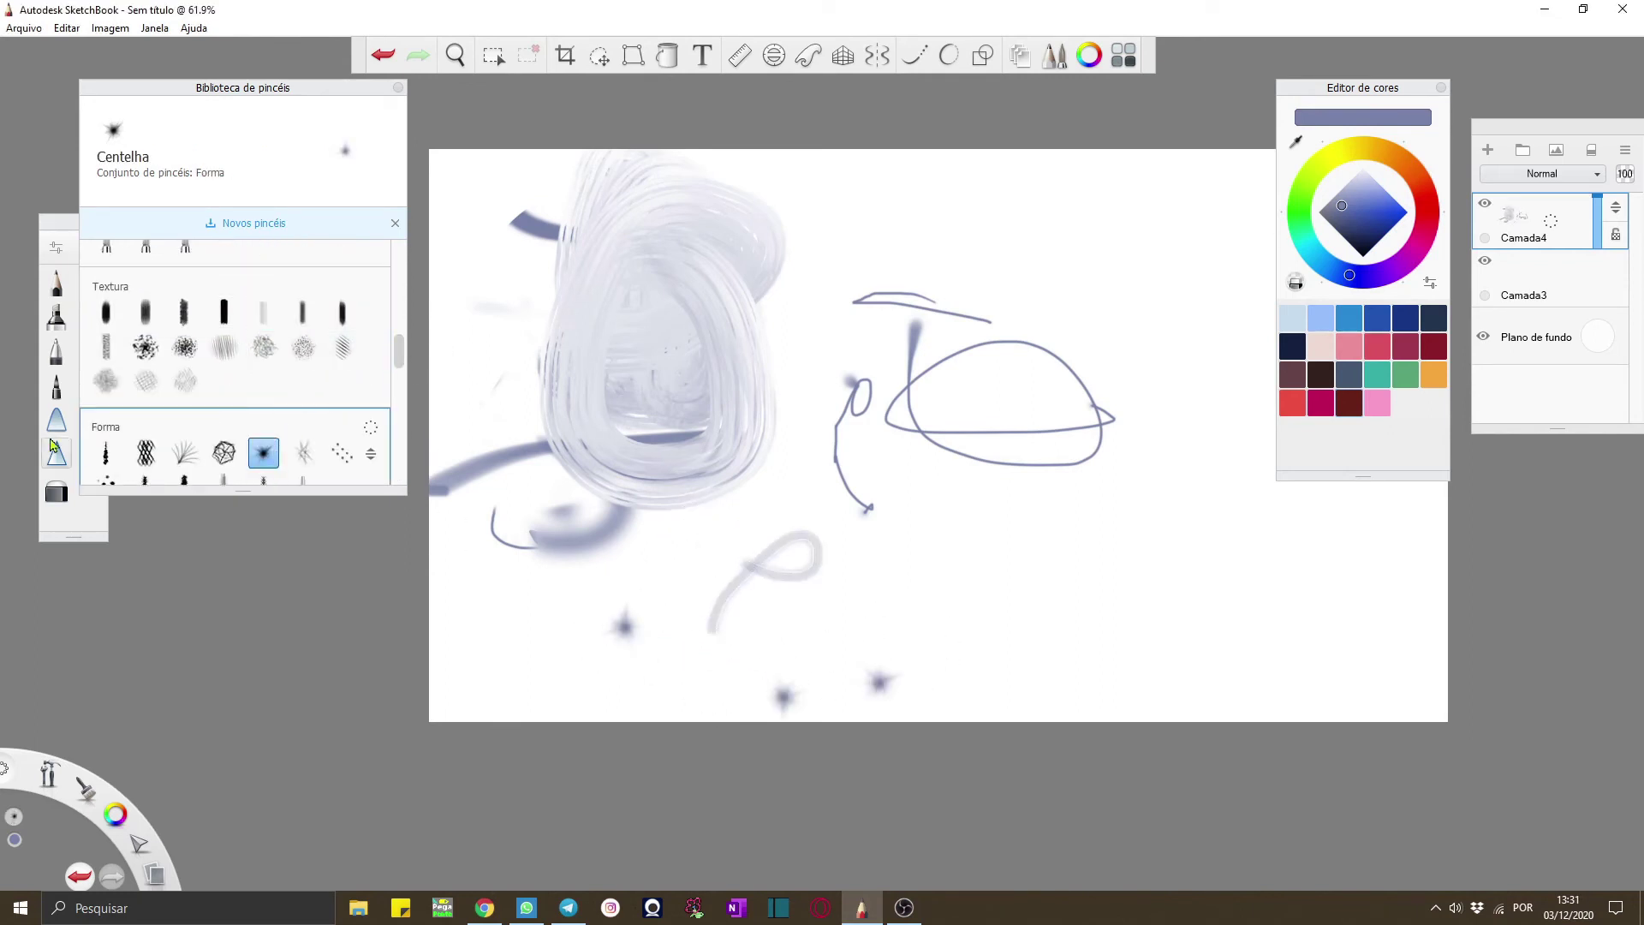
{"action": "left_click", "coordinate": [223, 477]}
{"action": "left_click", "coordinate": [572, 651]}
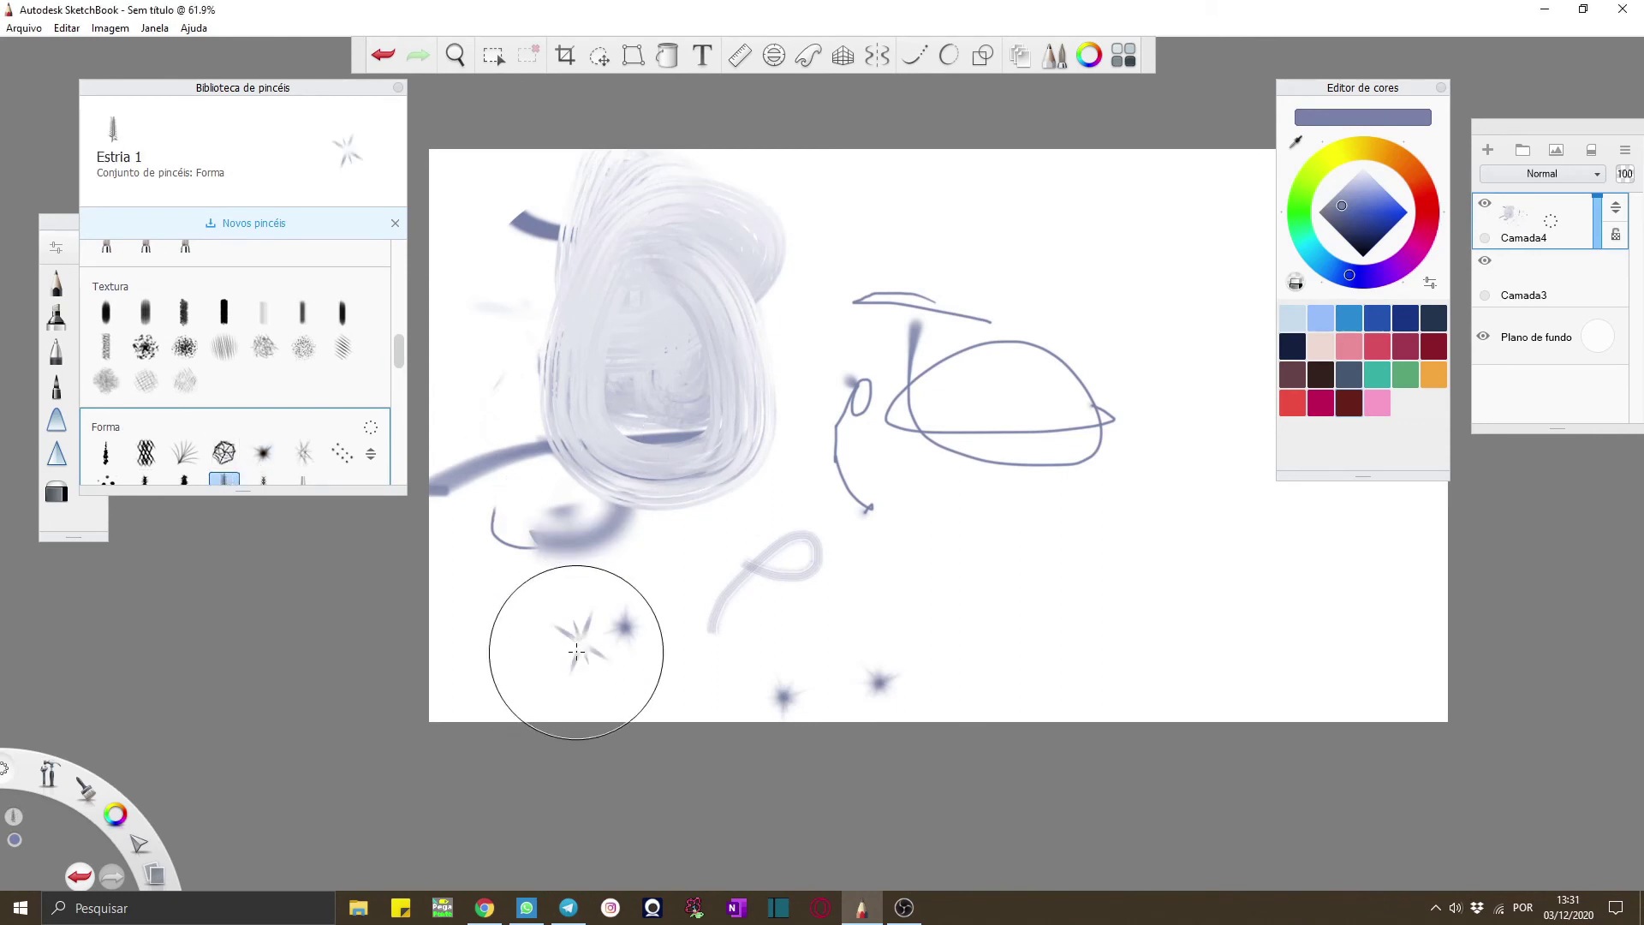
Draw glowing test strokes with the Brilho set, using Brilho - Fino, the first glow brush and Brilho - Neon
{"action": "left_click_drag", "start_coordinate": [399, 353], "coordinate": [390, 400]}
{"action": "left_click", "coordinate": [184, 362]}
{"action": "mouse_move", "coordinate": [1167, 568]}
{"action": "left_mouse_down"}
{"action": "mouse_move", "coordinate": [870, 565]}
{"action": "mouse_move", "coordinate": [1027, 591]}
{"action": "left_mouse_up"}
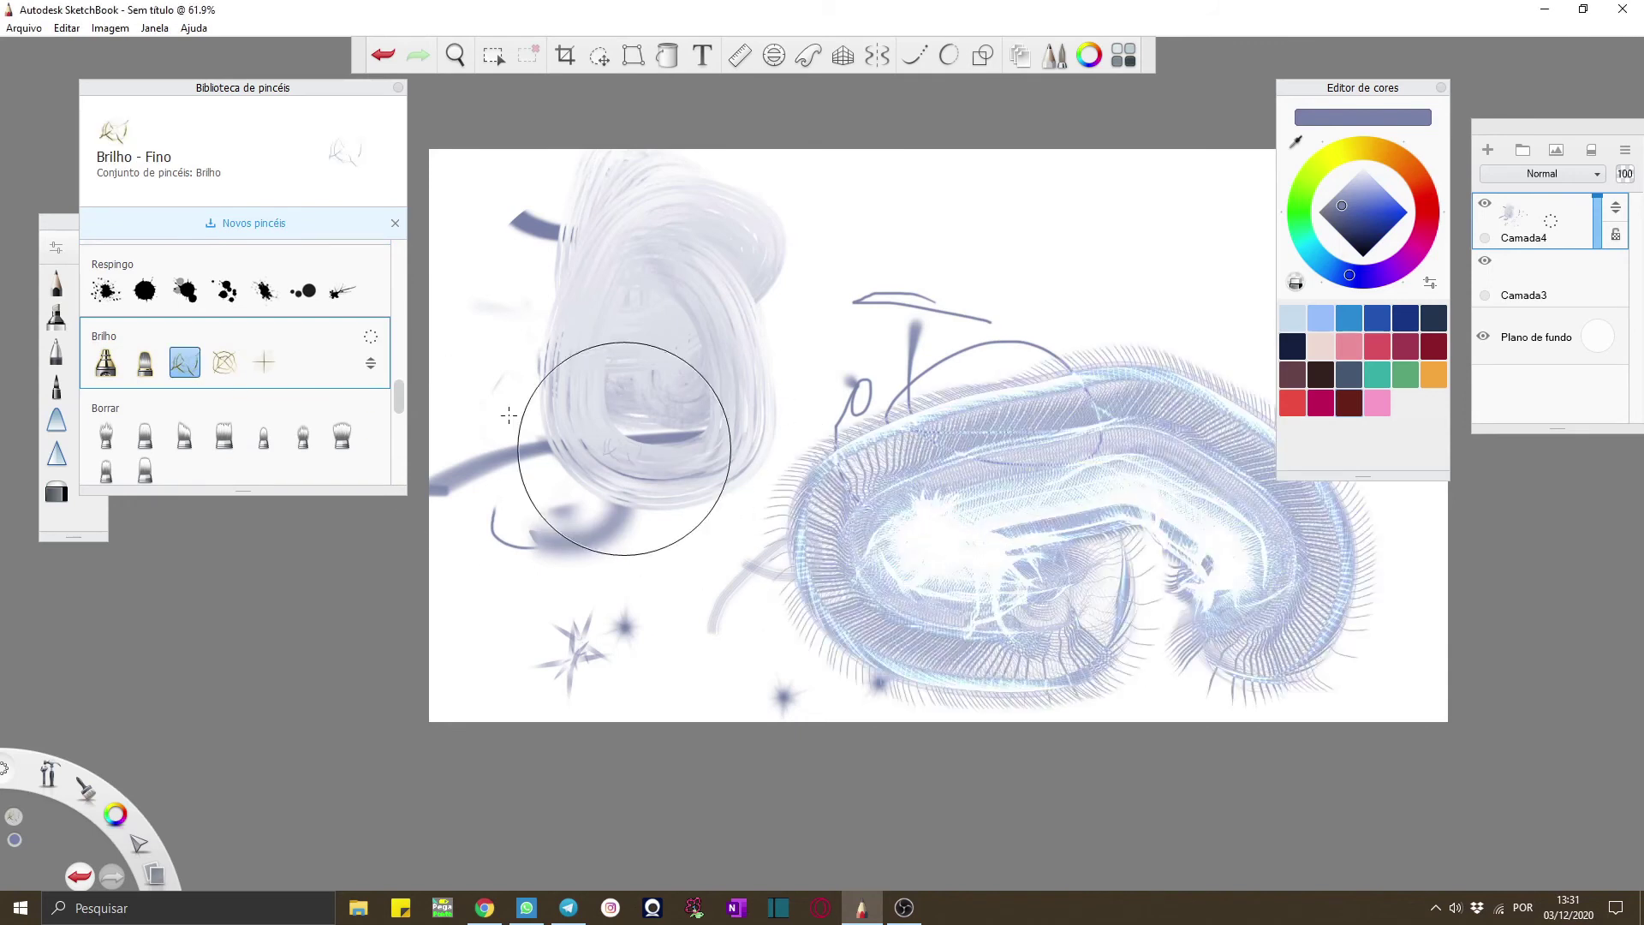
{"action": "left_click", "coordinate": [106, 363]}
{"action": "mouse_move", "coordinate": [488, 351]}
{"action": "left_mouse_down"}
{"action": "mouse_move", "coordinate": [941, 376]}
{"action": "mouse_move", "coordinate": [719, 323]}
{"action": "left_mouse_up"}
{"action": "left_click", "coordinate": [145, 362]}
{"action": "mouse_move", "coordinate": [1082, 209]}
{"action": "left_mouse_down"}
{"action": "mouse_move", "coordinate": [1209, 285]}
{"action": "mouse_move", "coordinate": [1019, 255]}
{"action": "left_mouse_up"}
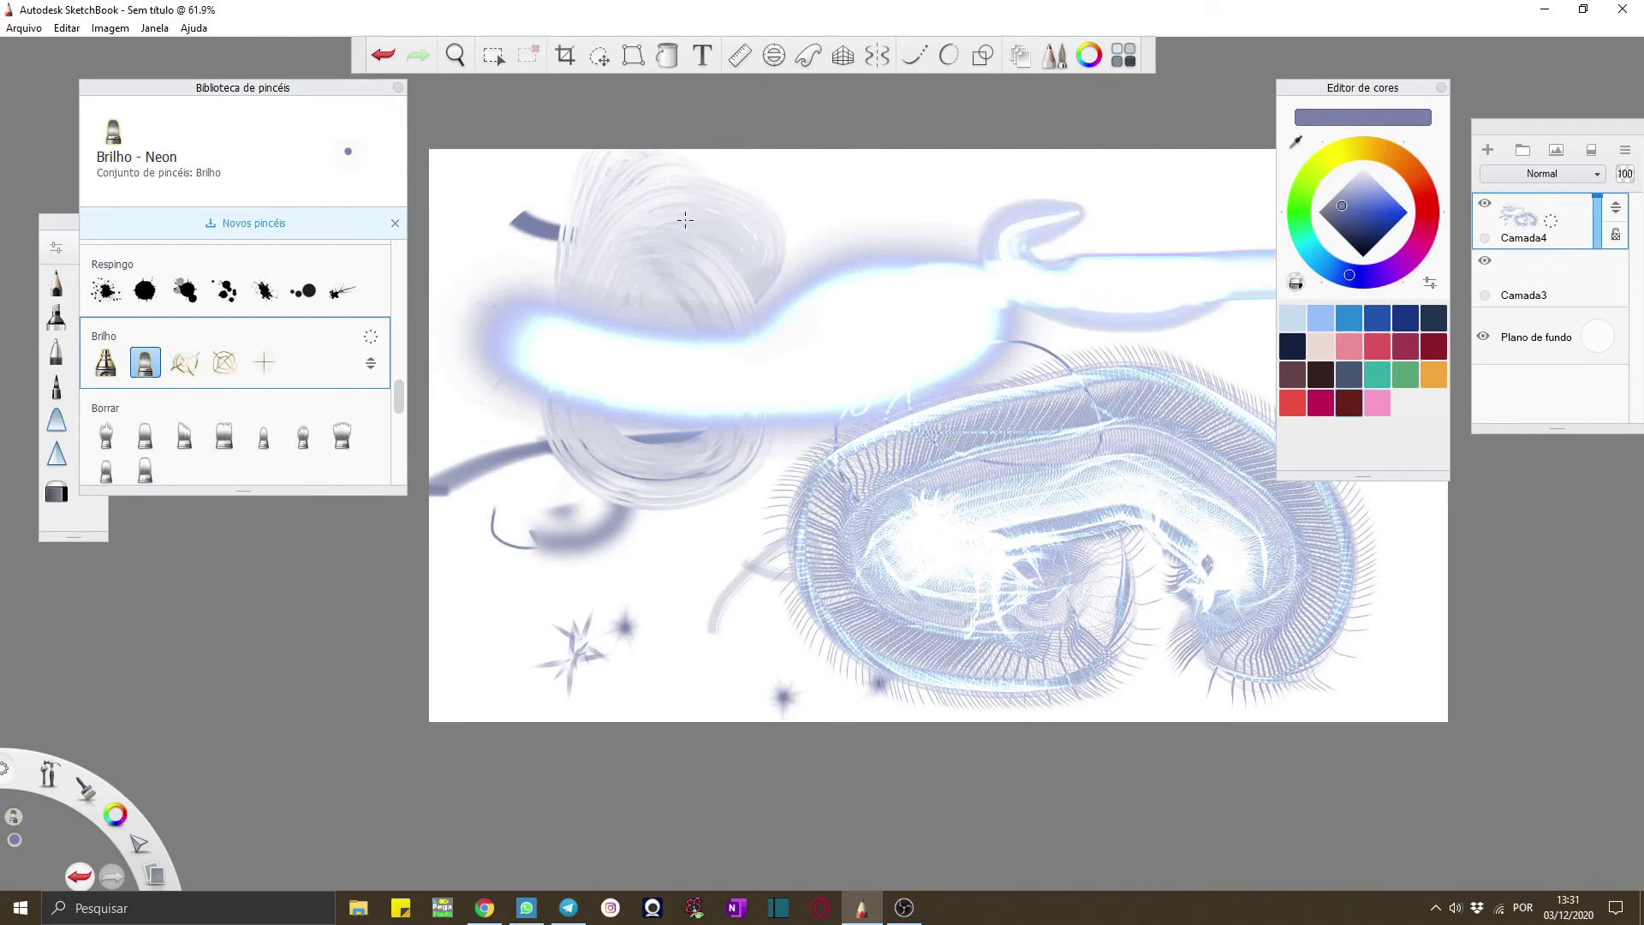
Paint washes with Lavagem suave from the Cor pastel set, changing the colour to bright blue, and close the brush library
{"action": "left_click_drag", "start_coordinate": [399, 399], "coordinate": [404, 495]}
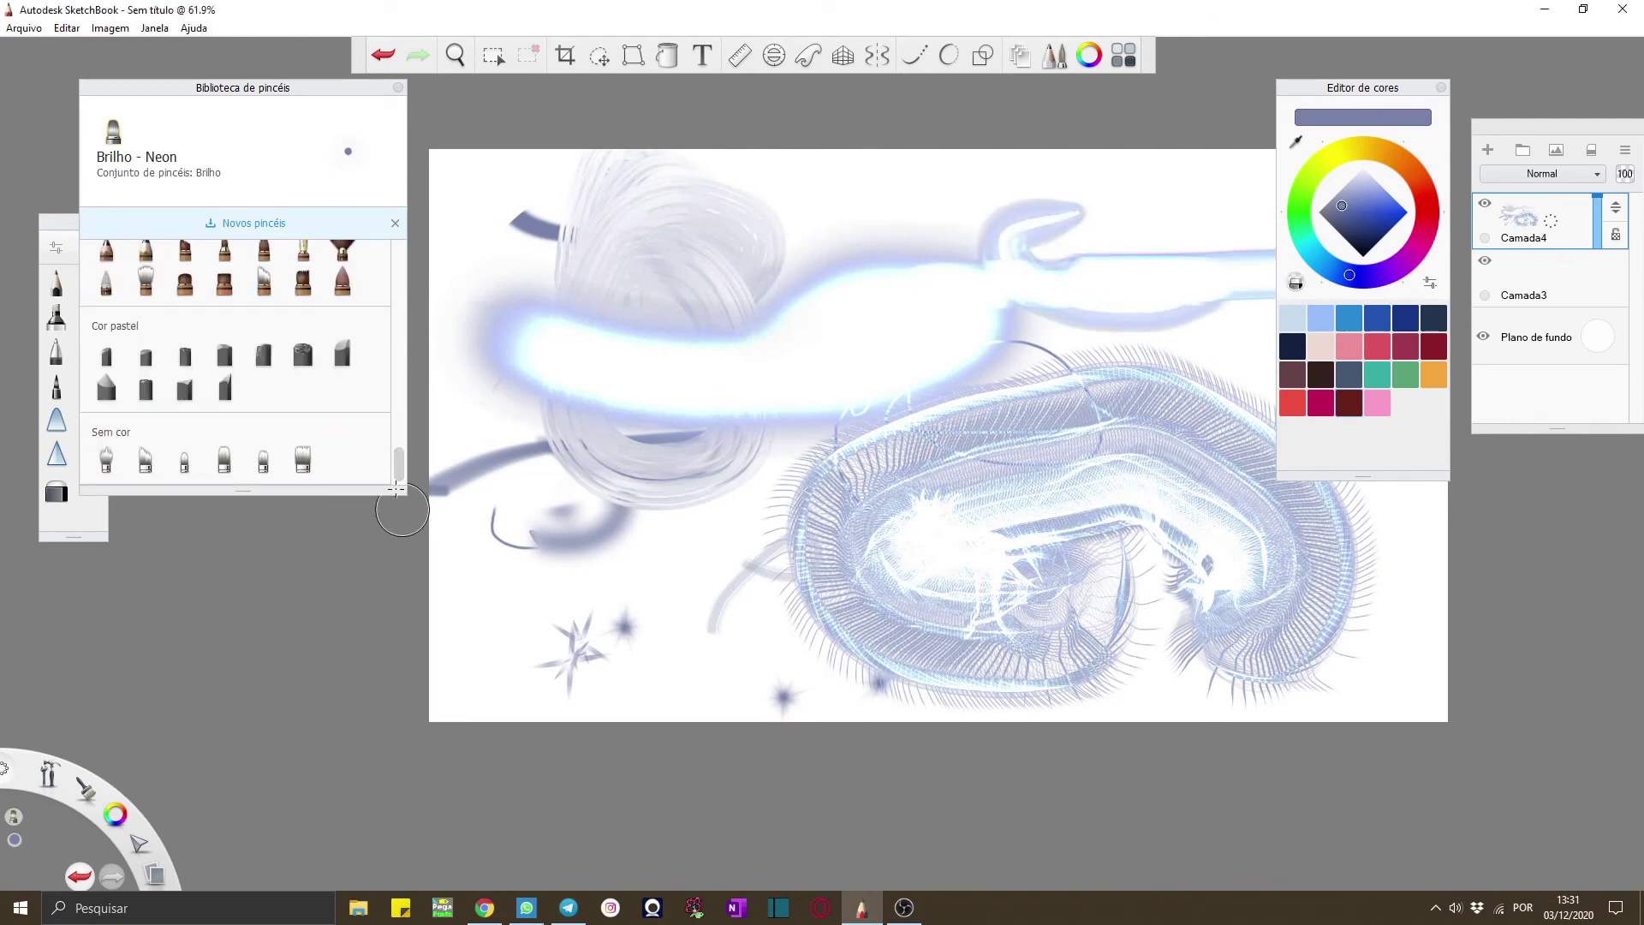
{"action": "left_click", "coordinate": [146, 352]}
{"action": "mouse_move", "coordinate": [465, 616]}
{"action": "left_mouse_down"}
{"action": "mouse_move", "coordinate": [709, 680]}
{"action": "mouse_move", "coordinate": [580, 568]}
{"action": "left_mouse_up"}
{"action": "left_click", "coordinate": [1401, 206]}
{"action": "mouse_move", "coordinate": [679, 465]}
{"action": "left_mouse_down"}
{"action": "mouse_move", "coordinate": [1062, 587]}
{"action": "mouse_move", "coordinate": [594, 598]}
{"action": "mouse_move", "coordinate": [519, 647]}
{"action": "left_mouse_up"}
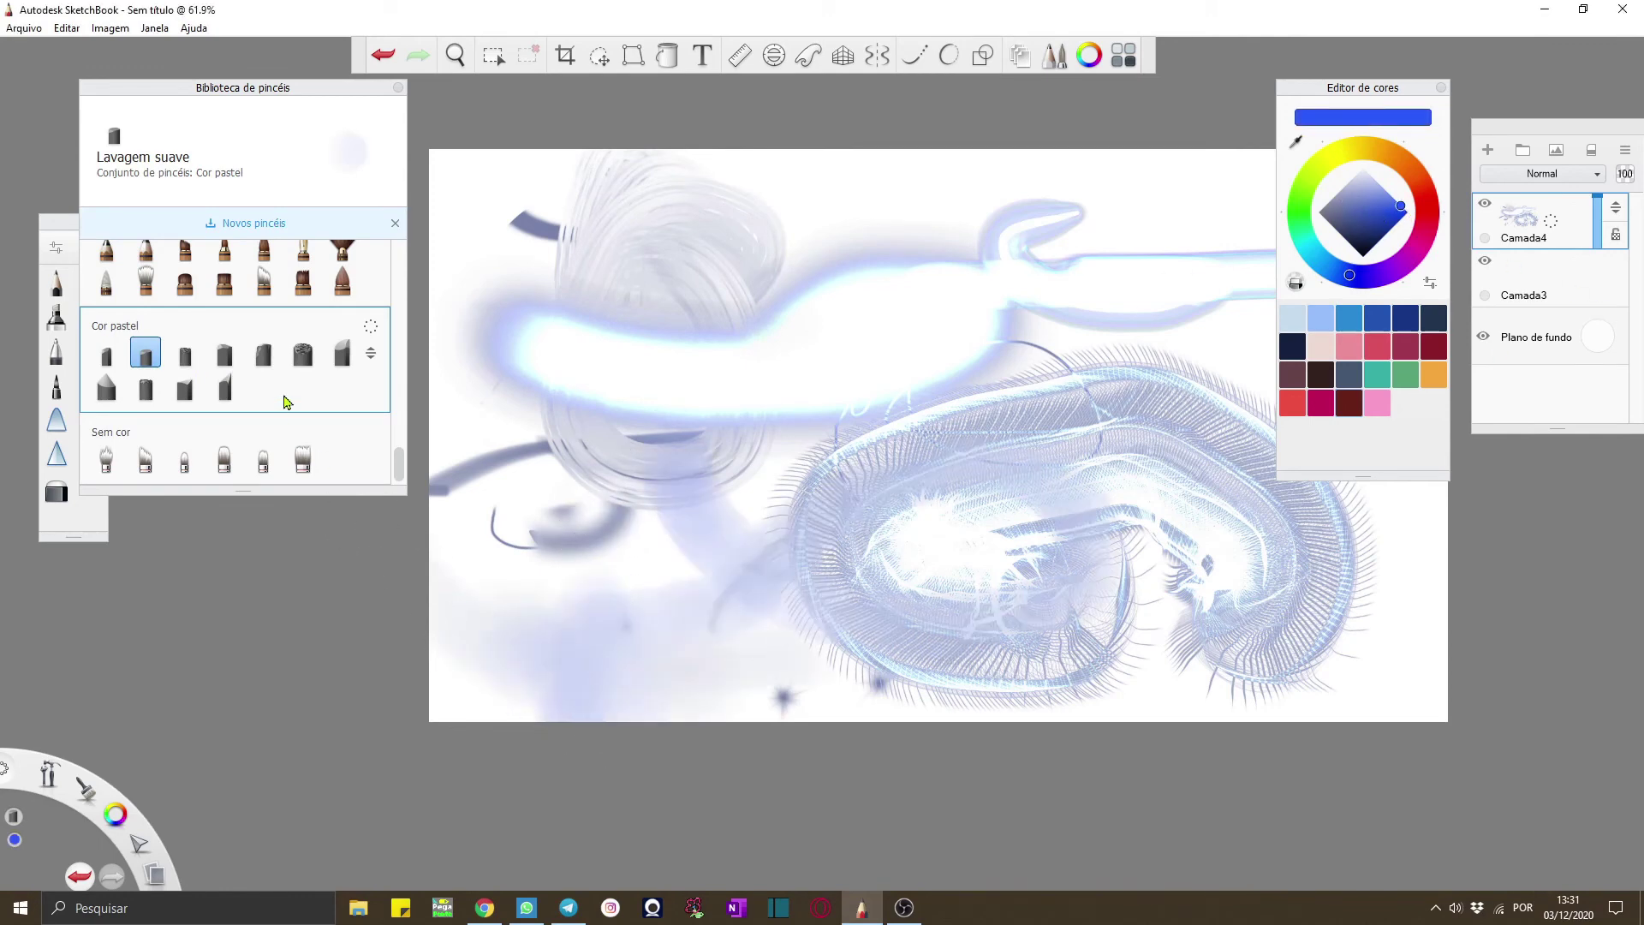
{"action": "mouse_move", "coordinate": [400, 473]}
{"action": "left_mouse_down"}
{"action": "mouse_move", "coordinate": [437, 332]}
{"action": "mouse_move", "coordinate": [522, 248]}
{"action": "left_mouse_up"}
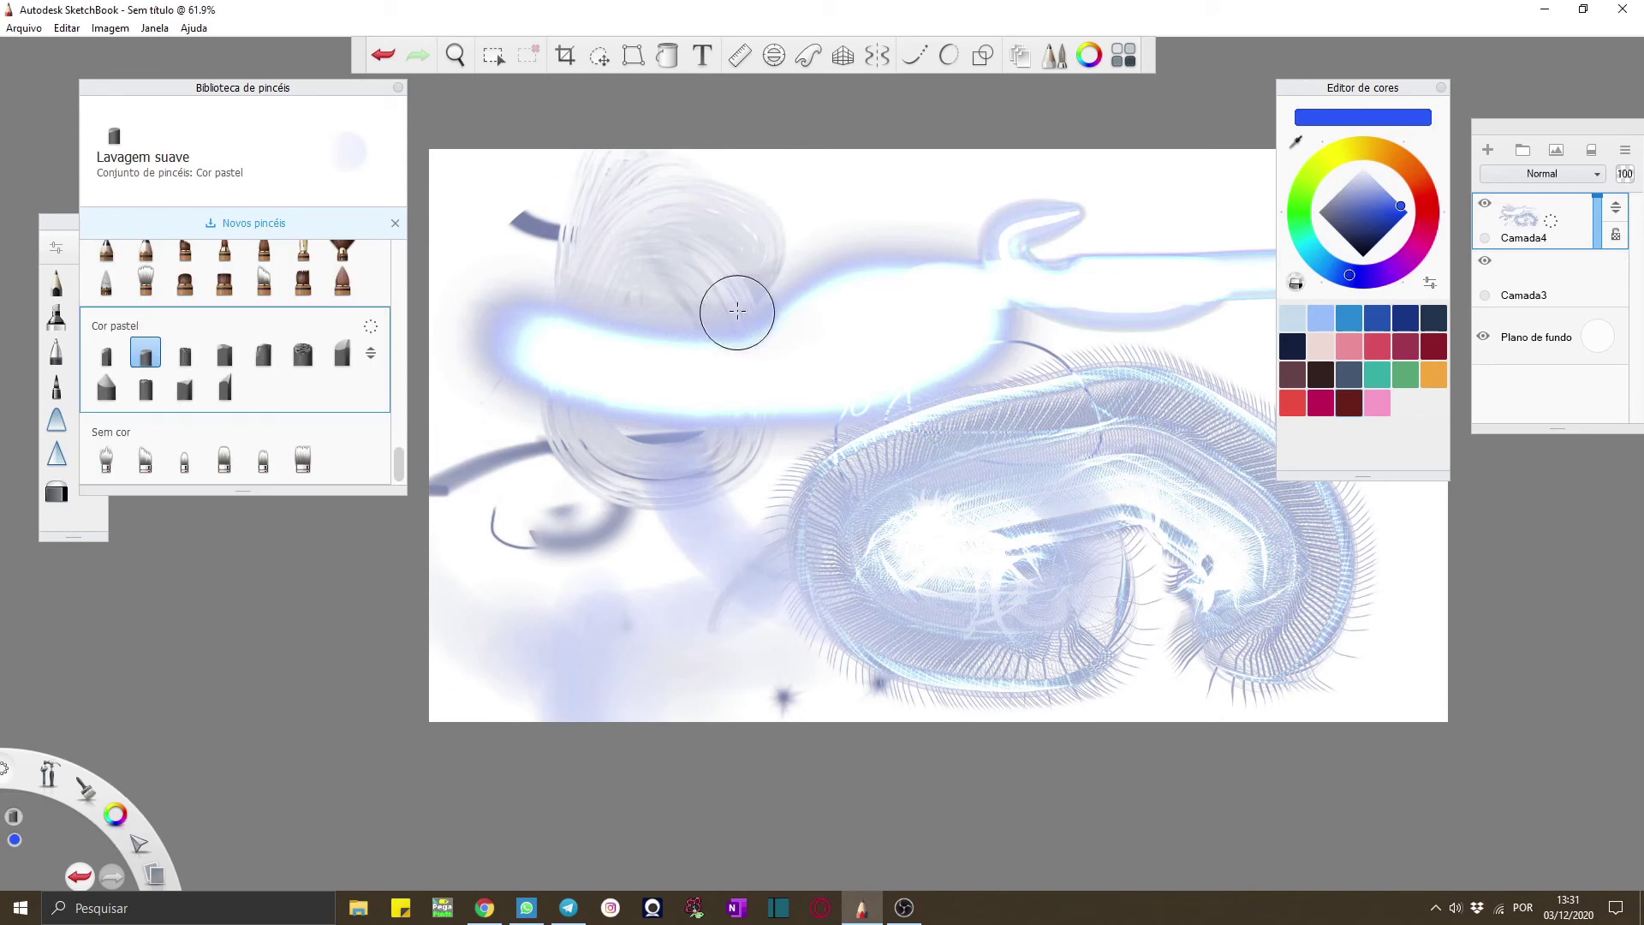
{"action": "left_click", "coordinate": [399, 89]}
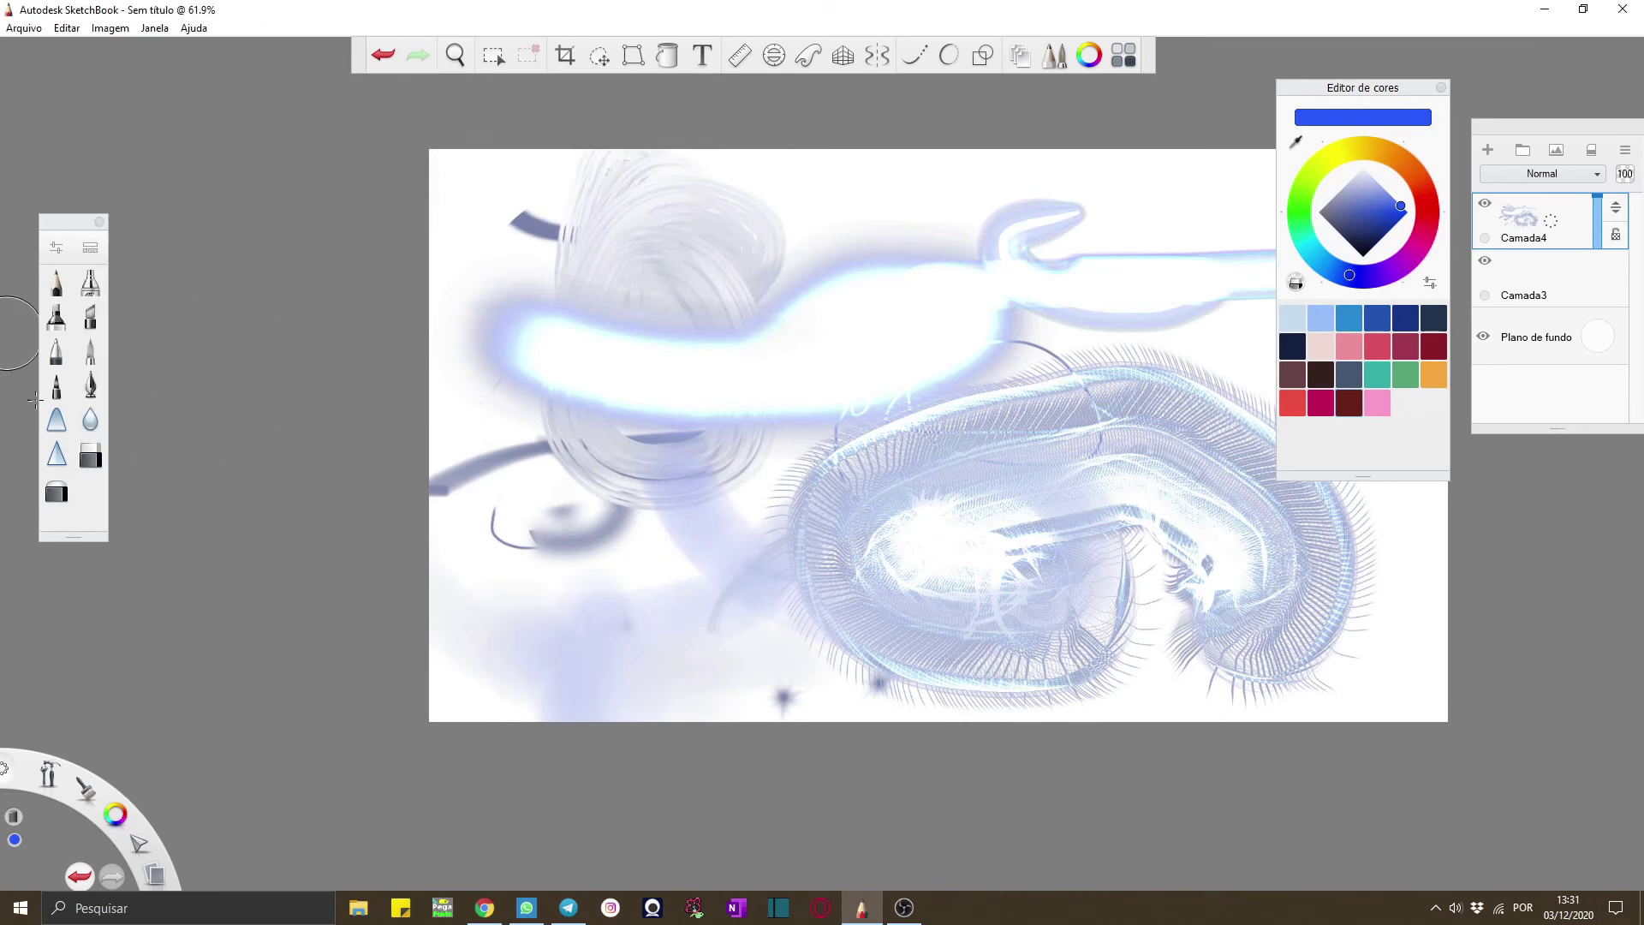
Look through the lagoon's view and brush shortcuts, and choose the hard eraser from them
{"action": "left_click", "coordinate": [11, 773]}
{"action": "left_click", "coordinate": [51, 777]}
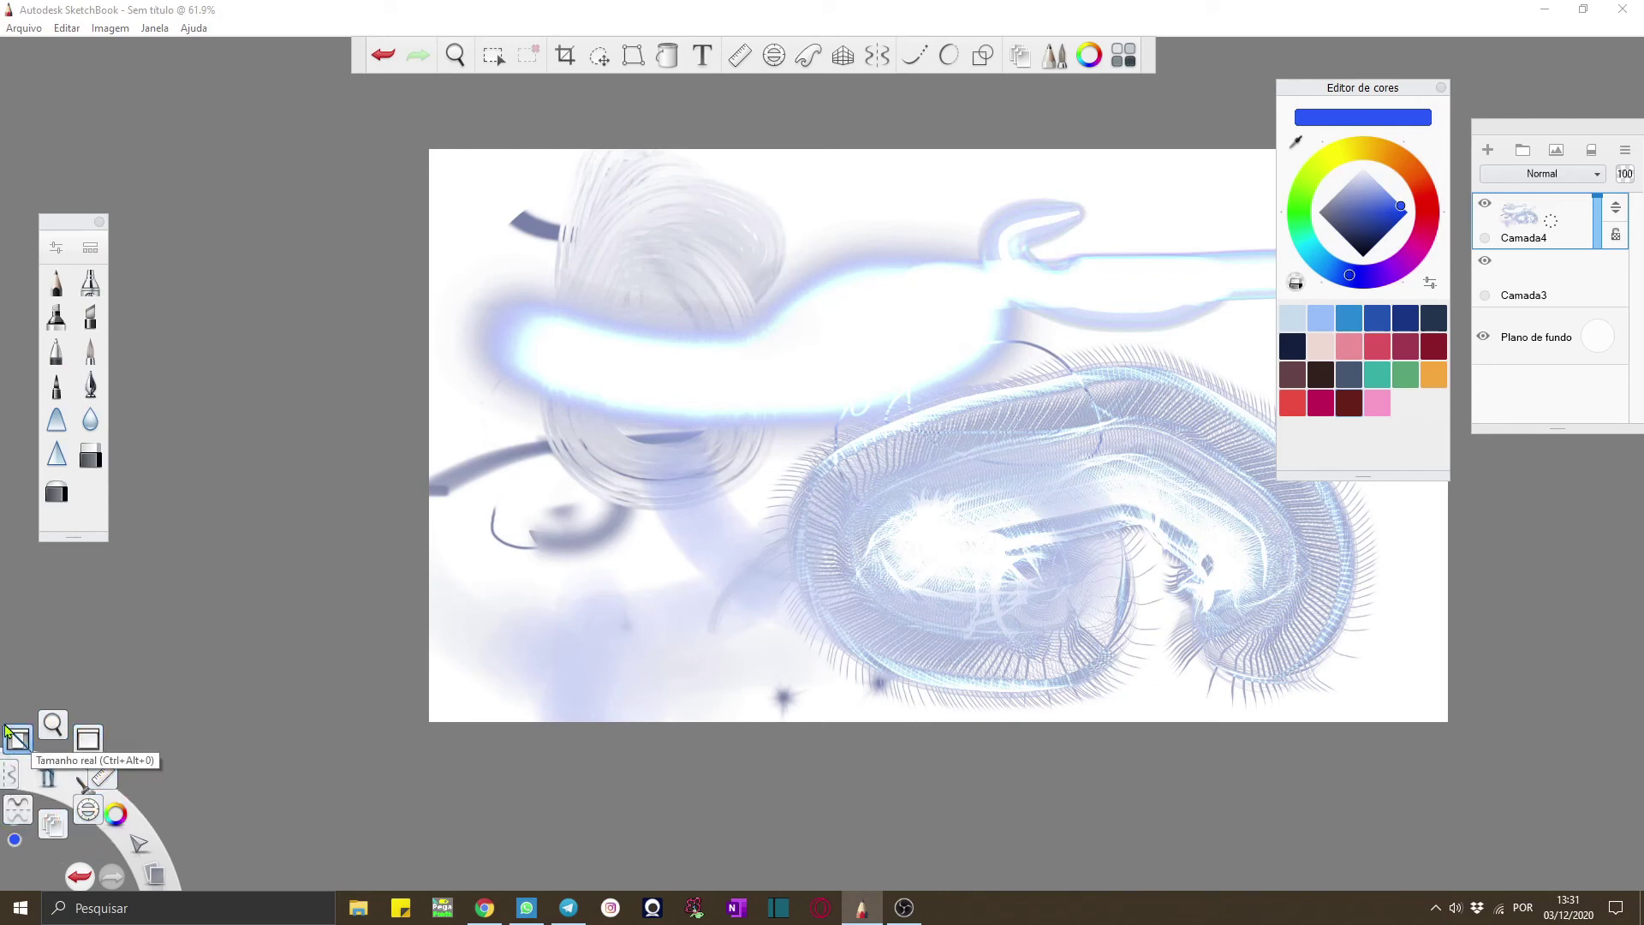
{"action": "left_click", "coordinate": [116, 782]}
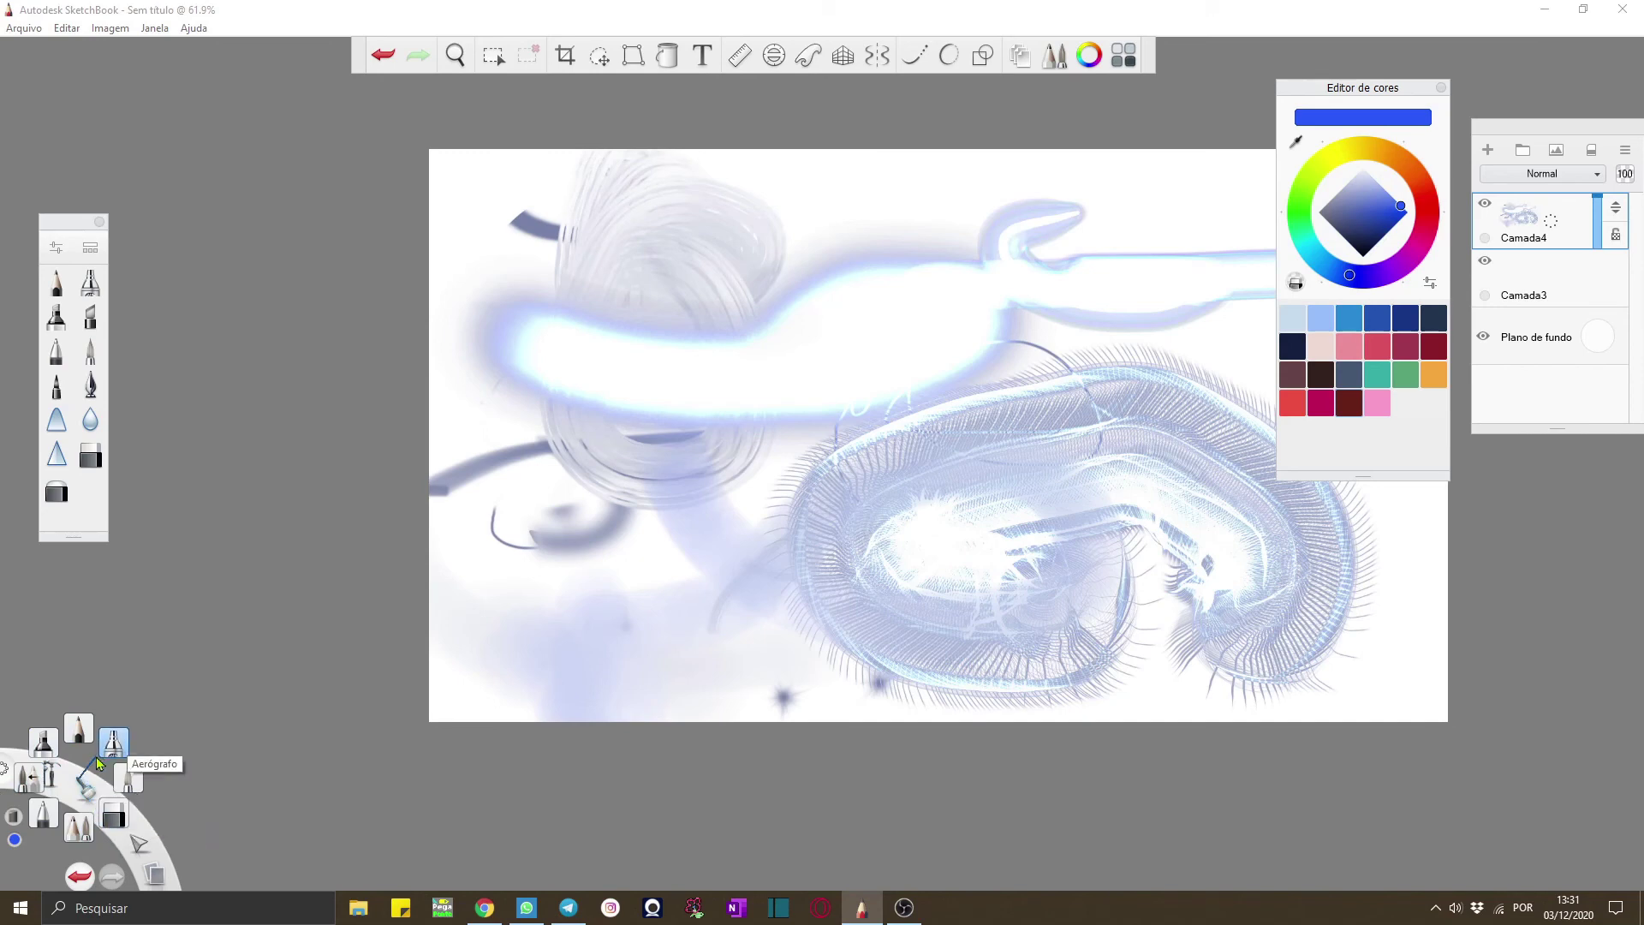
{"action": "left_click", "coordinate": [116, 814]}
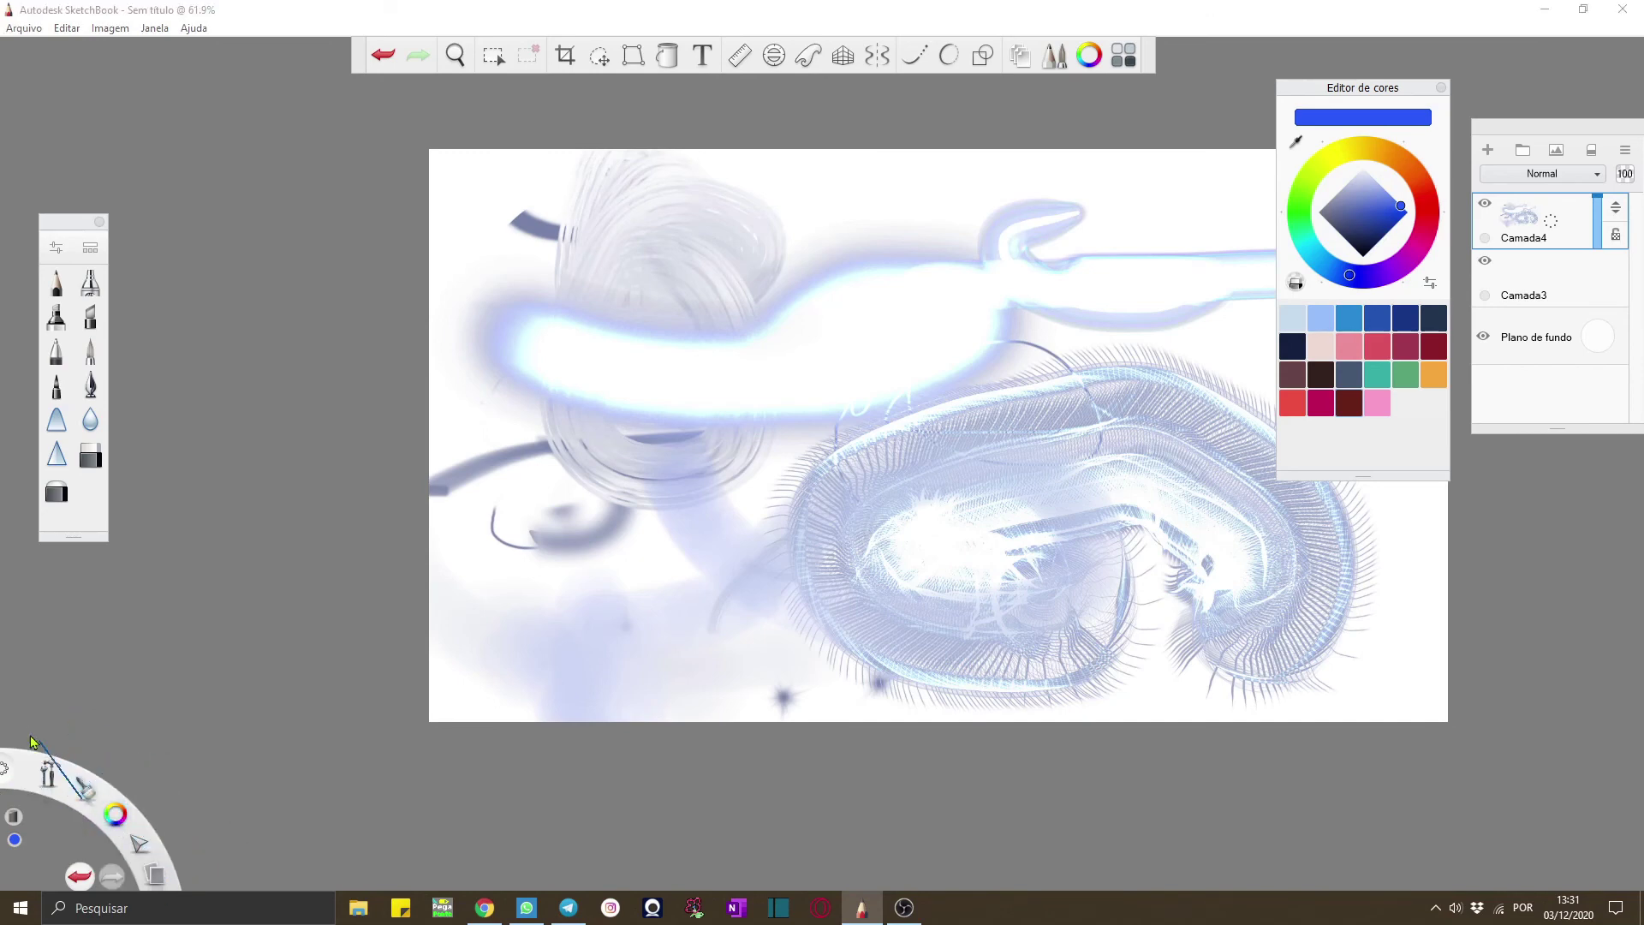
{"action": "left_click", "coordinate": [86, 786]}
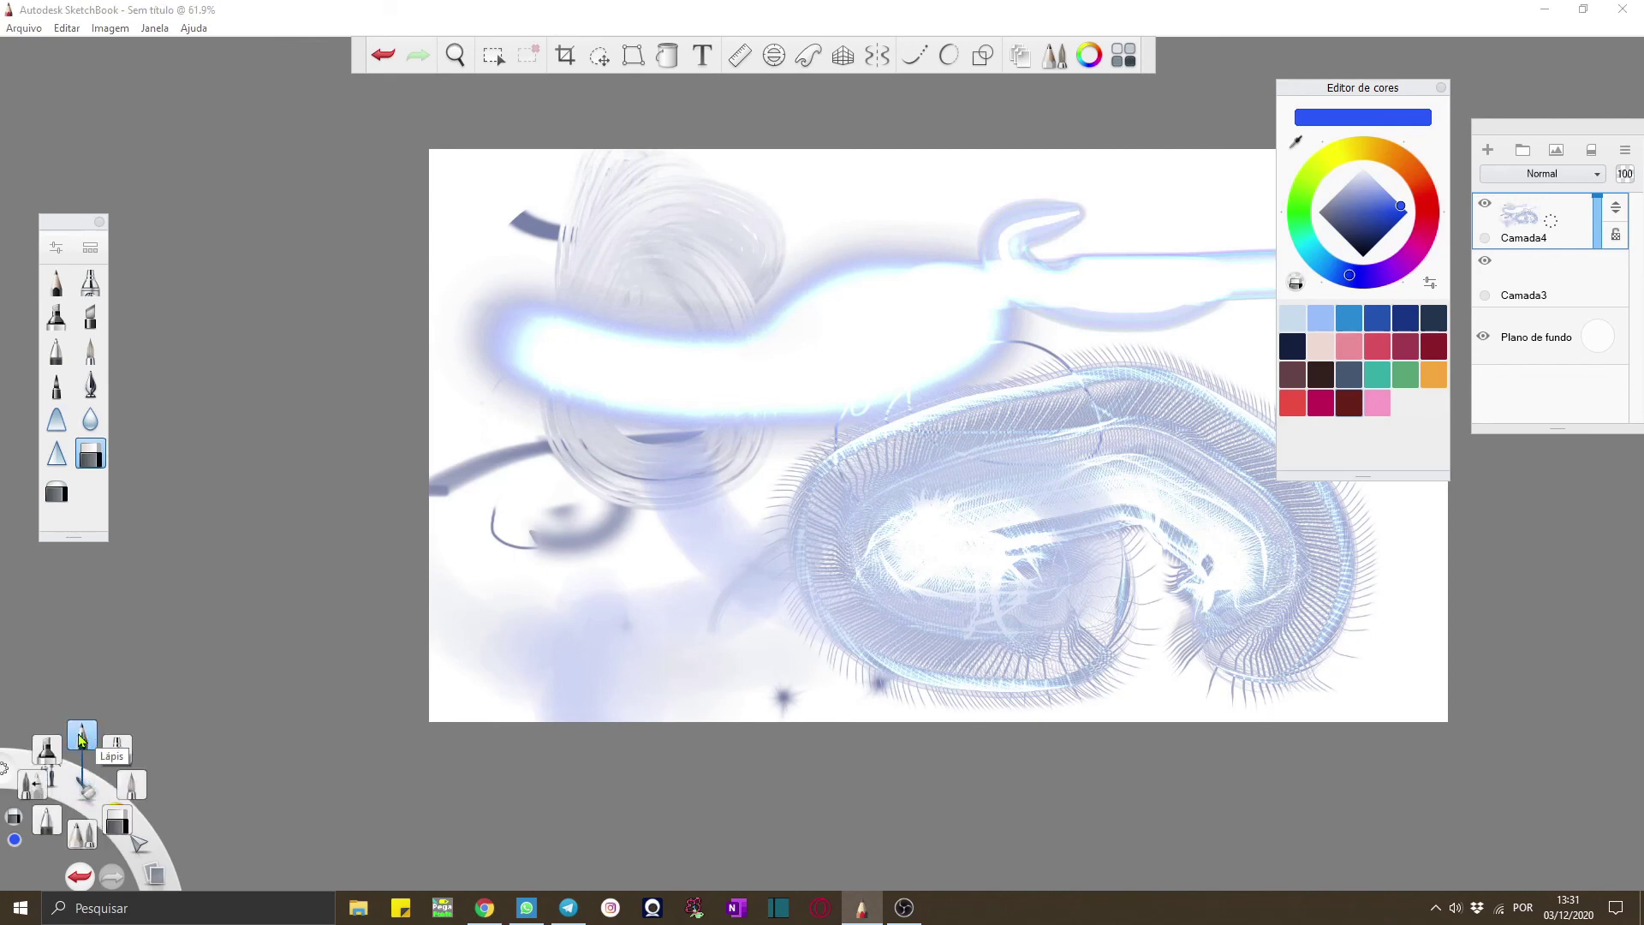
Try the lagoon's zoom tool and its navigation puck, and return to the hard eraser
{"action": "left_click", "coordinate": [125, 762]}
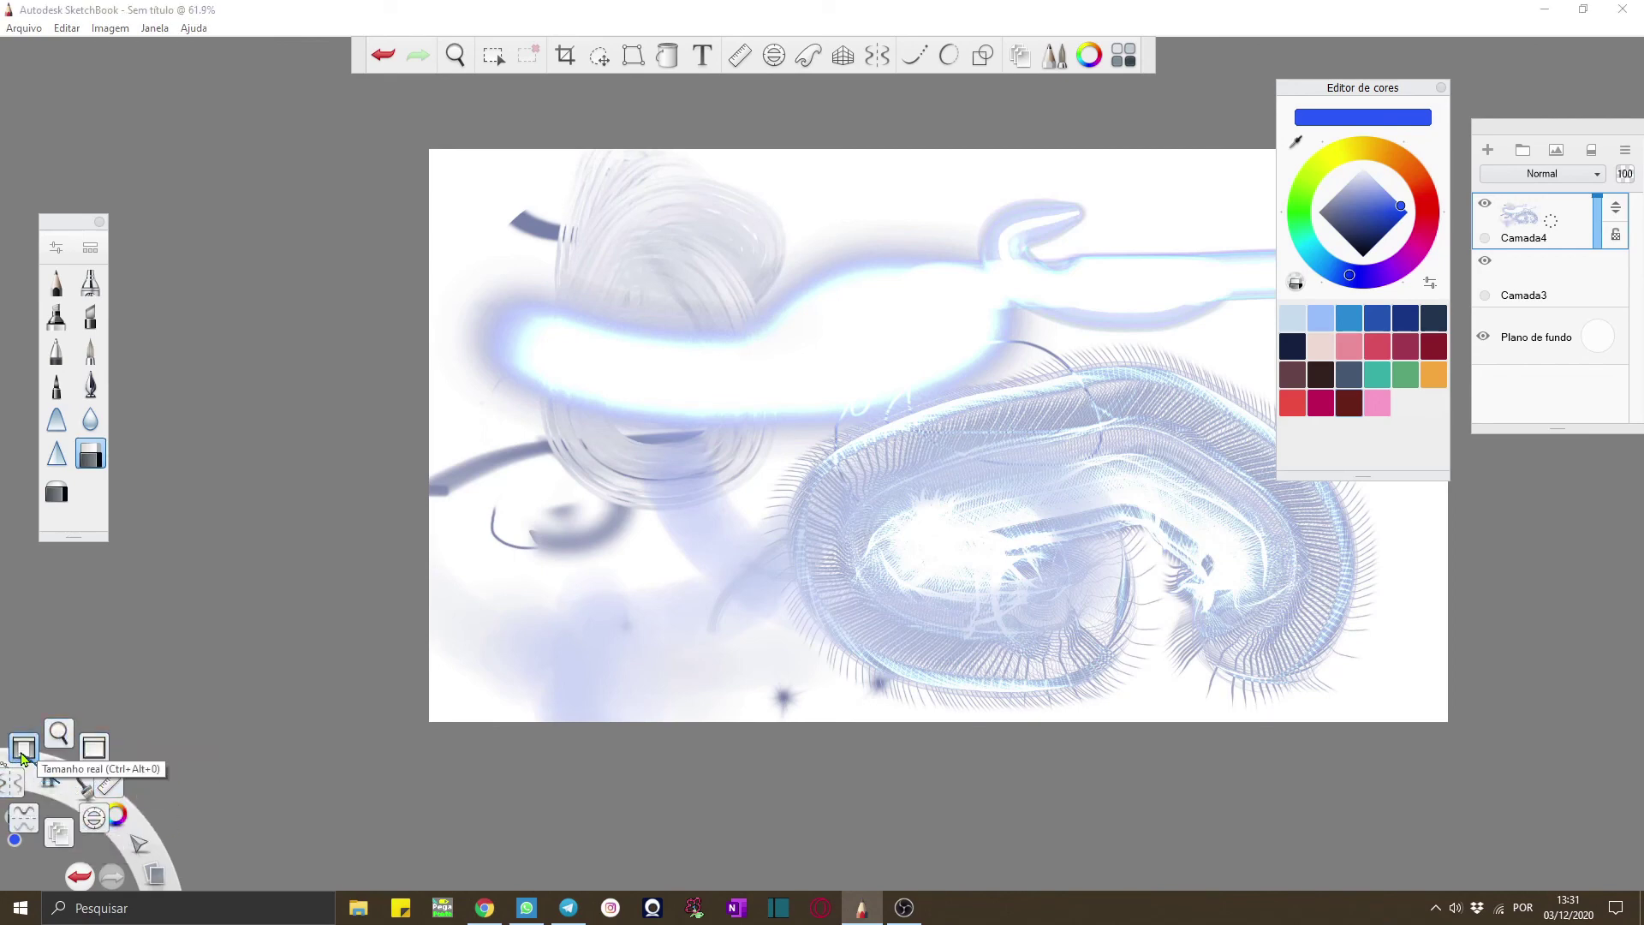
{"action": "left_click", "coordinate": [47, 739]}
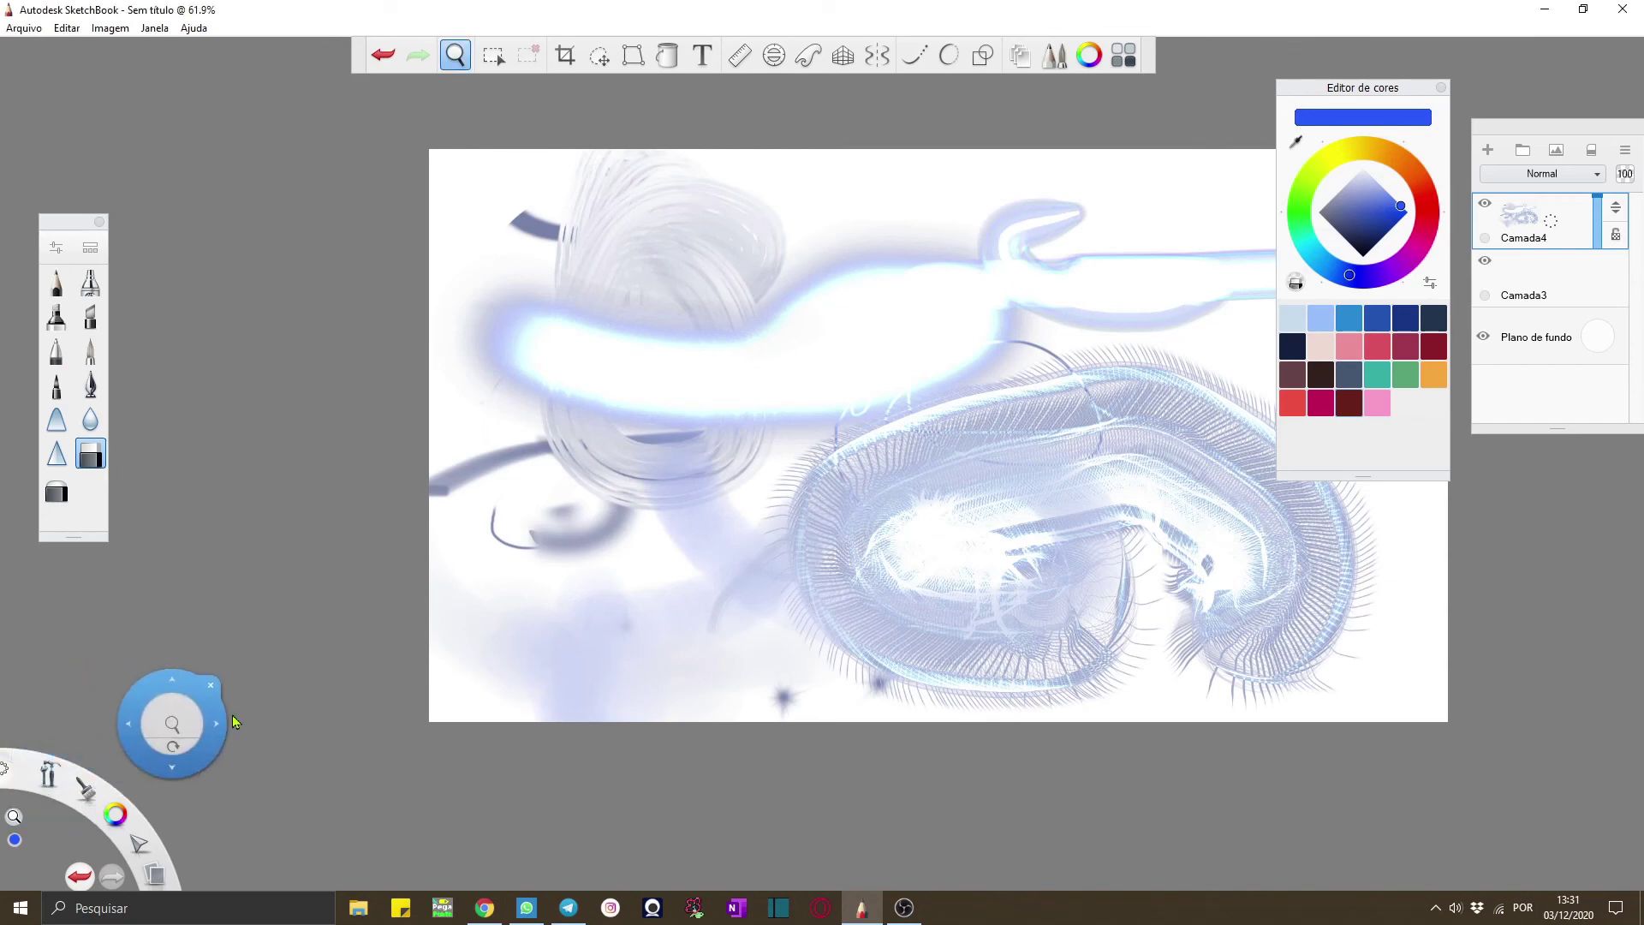
{"action": "left_click_drag", "start_coordinate": [346, 772], "coordinate": [190, 792]}
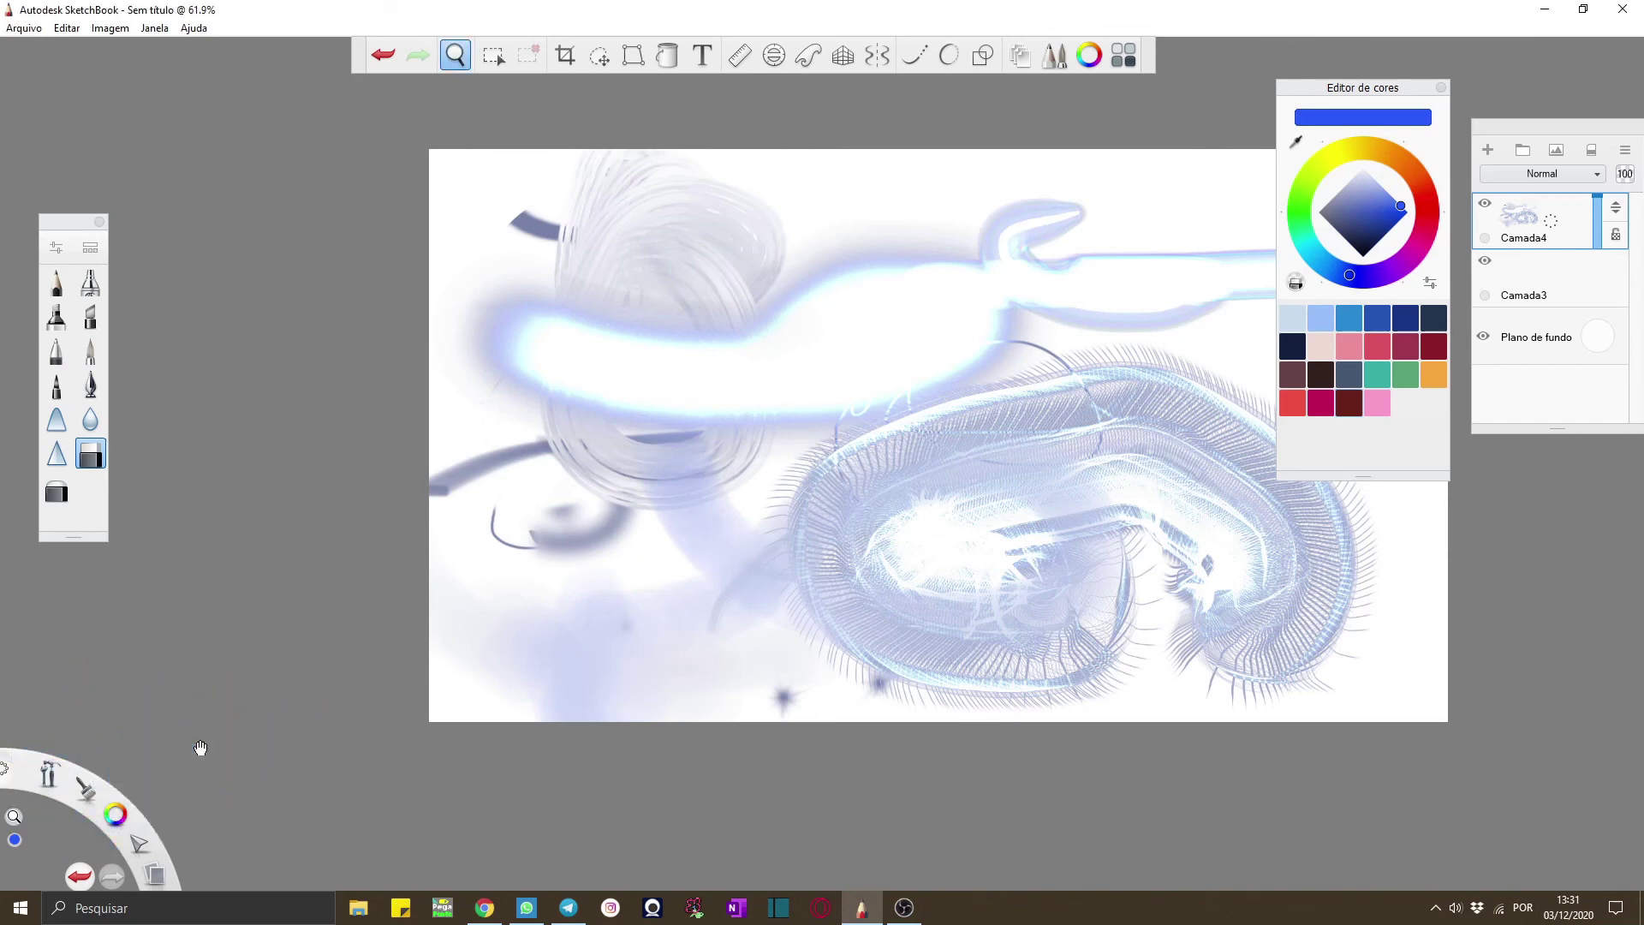
{"action": "left_click", "coordinate": [81, 786]}
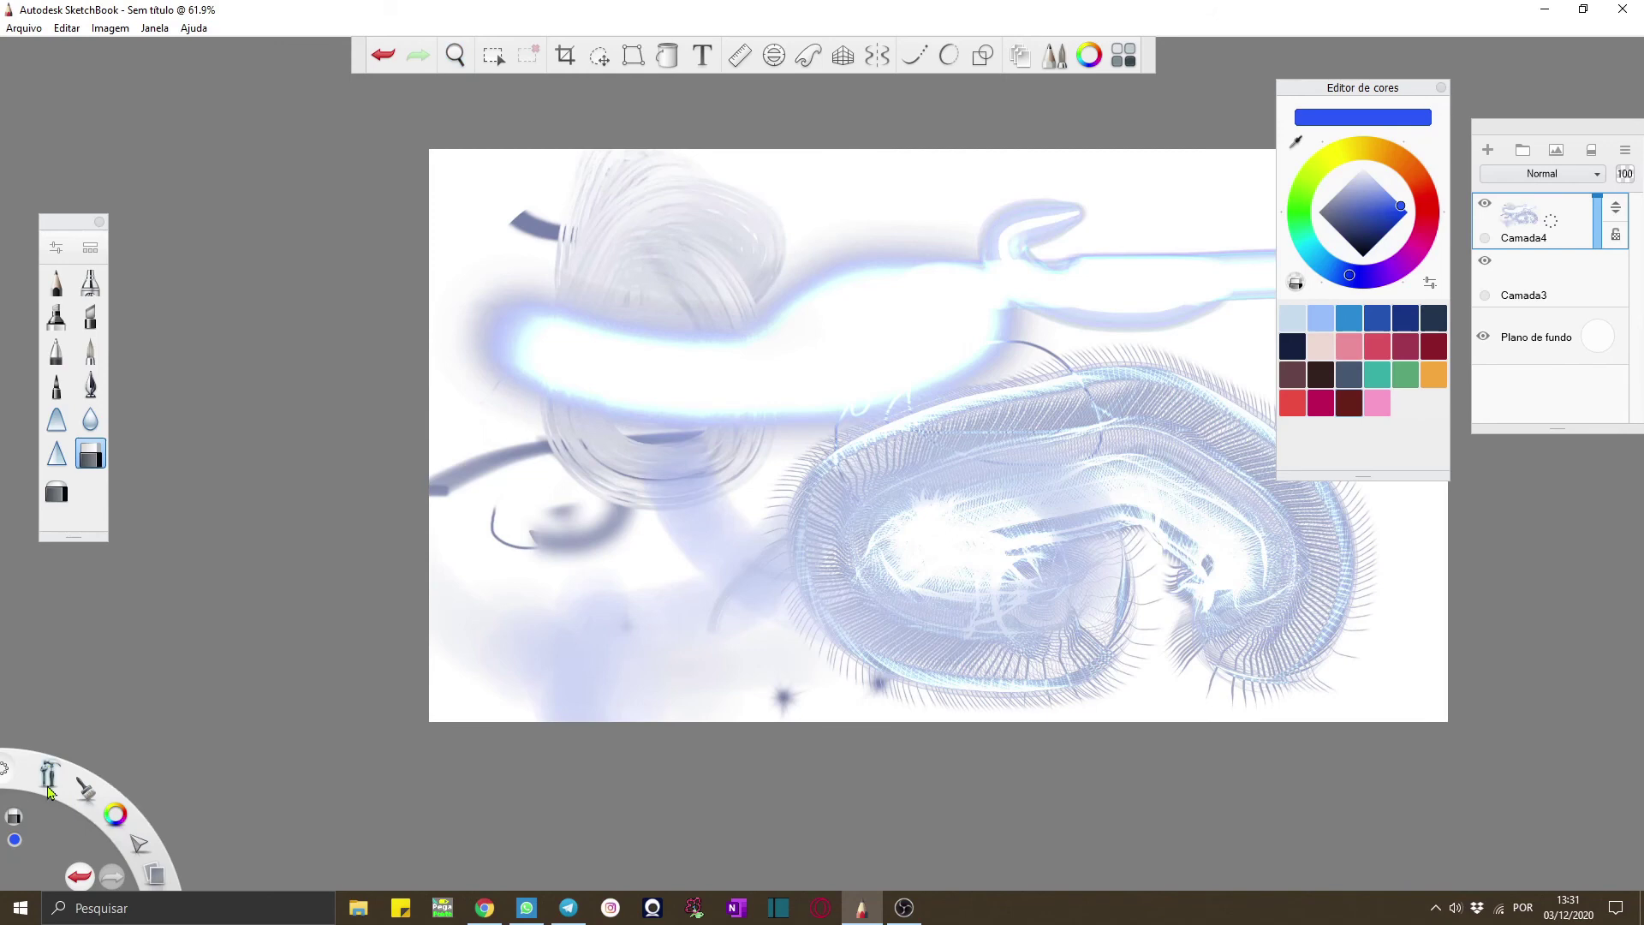
{"action": "mouse_move", "coordinate": [147, 848]}
{"action": "left_mouse_down"}
{"action": "mouse_move", "coordinate": [147, 792]}
{"action": "mouse_move", "coordinate": [110, 805]}
{"action": "mouse_move", "coordinate": [186, 878]}
{"action": "mouse_move", "coordinate": [181, 806]}
{"action": "left_mouse_up"}
Undo the latest strokes and redo part of them, leaving out the neon and pastel strokes
{"action": "left_click", "coordinate": [78, 877]}
{"action": "left_click", "coordinate": [78, 877]}
{"action": "left_click", "coordinate": [78, 877]}
{"action": "left_click", "coordinate": [77, 876]}
{"action": "left_click", "coordinate": [78, 877]}
{"action": "left_click", "coordinate": [77, 877]}
{"action": "left_click", "coordinate": [110, 876]}
{"action": "left_click", "coordinate": [109, 875]}
{"action": "left_click", "coordinate": [109, 875]}
{"action": "left_click", "coordinate": [110, 875]}
{"action": "left_click", "coordinate": [110, 876]}
{"action": "left_click", "coordinate": [104, 866]}
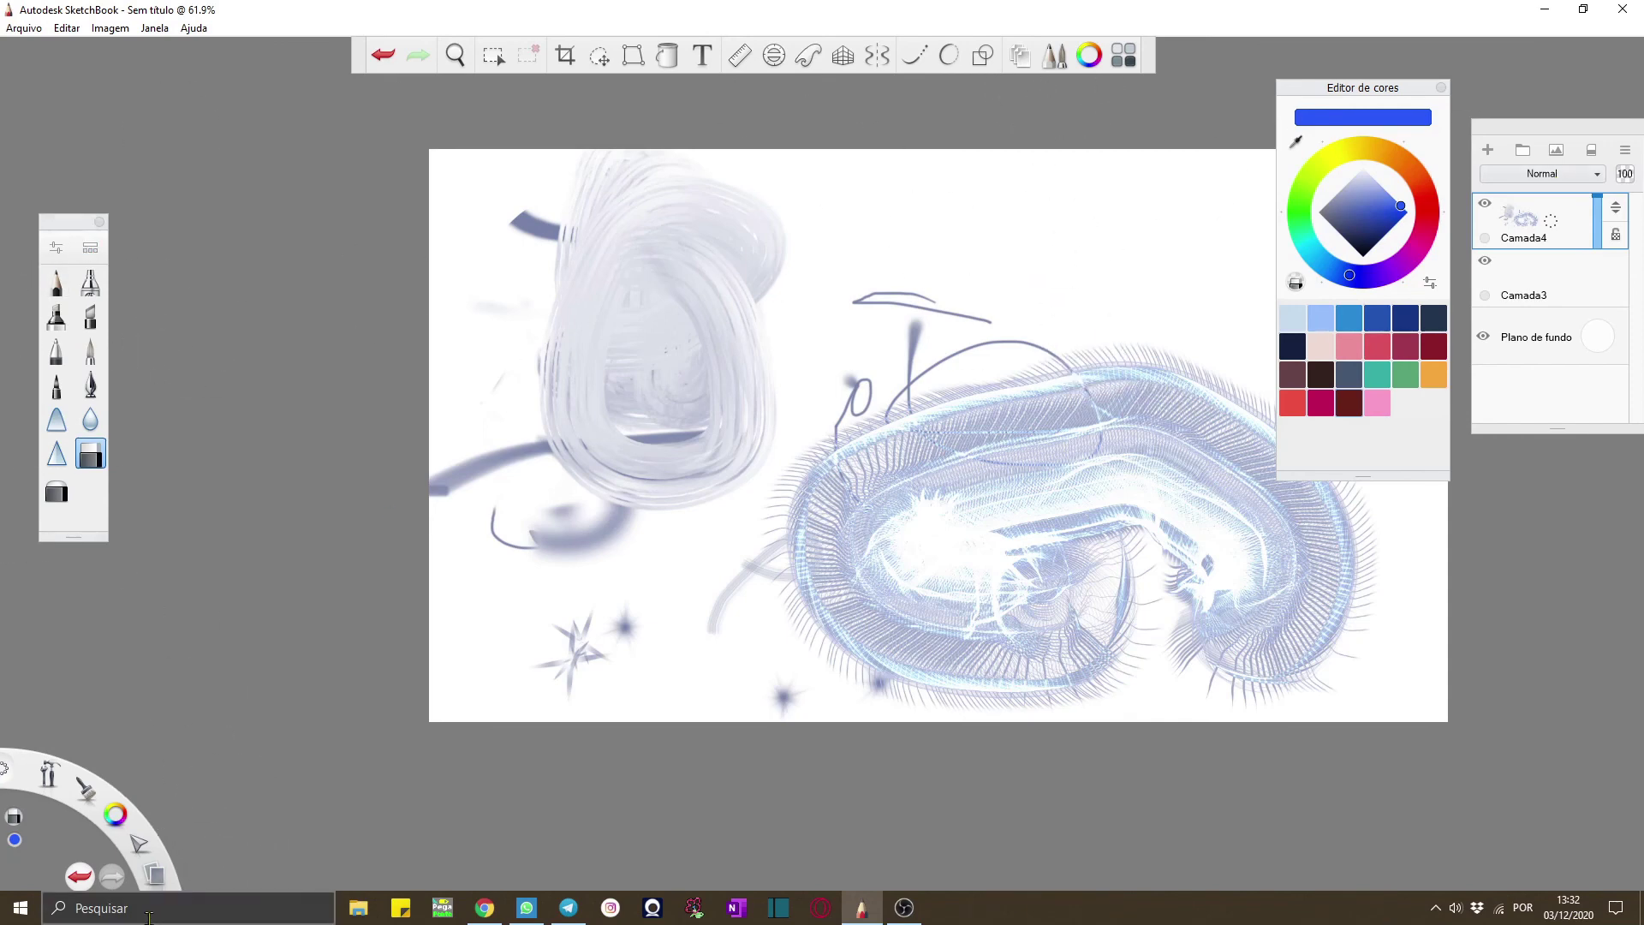
{"action": "mouse_move", "coordinate": [158, 882]}
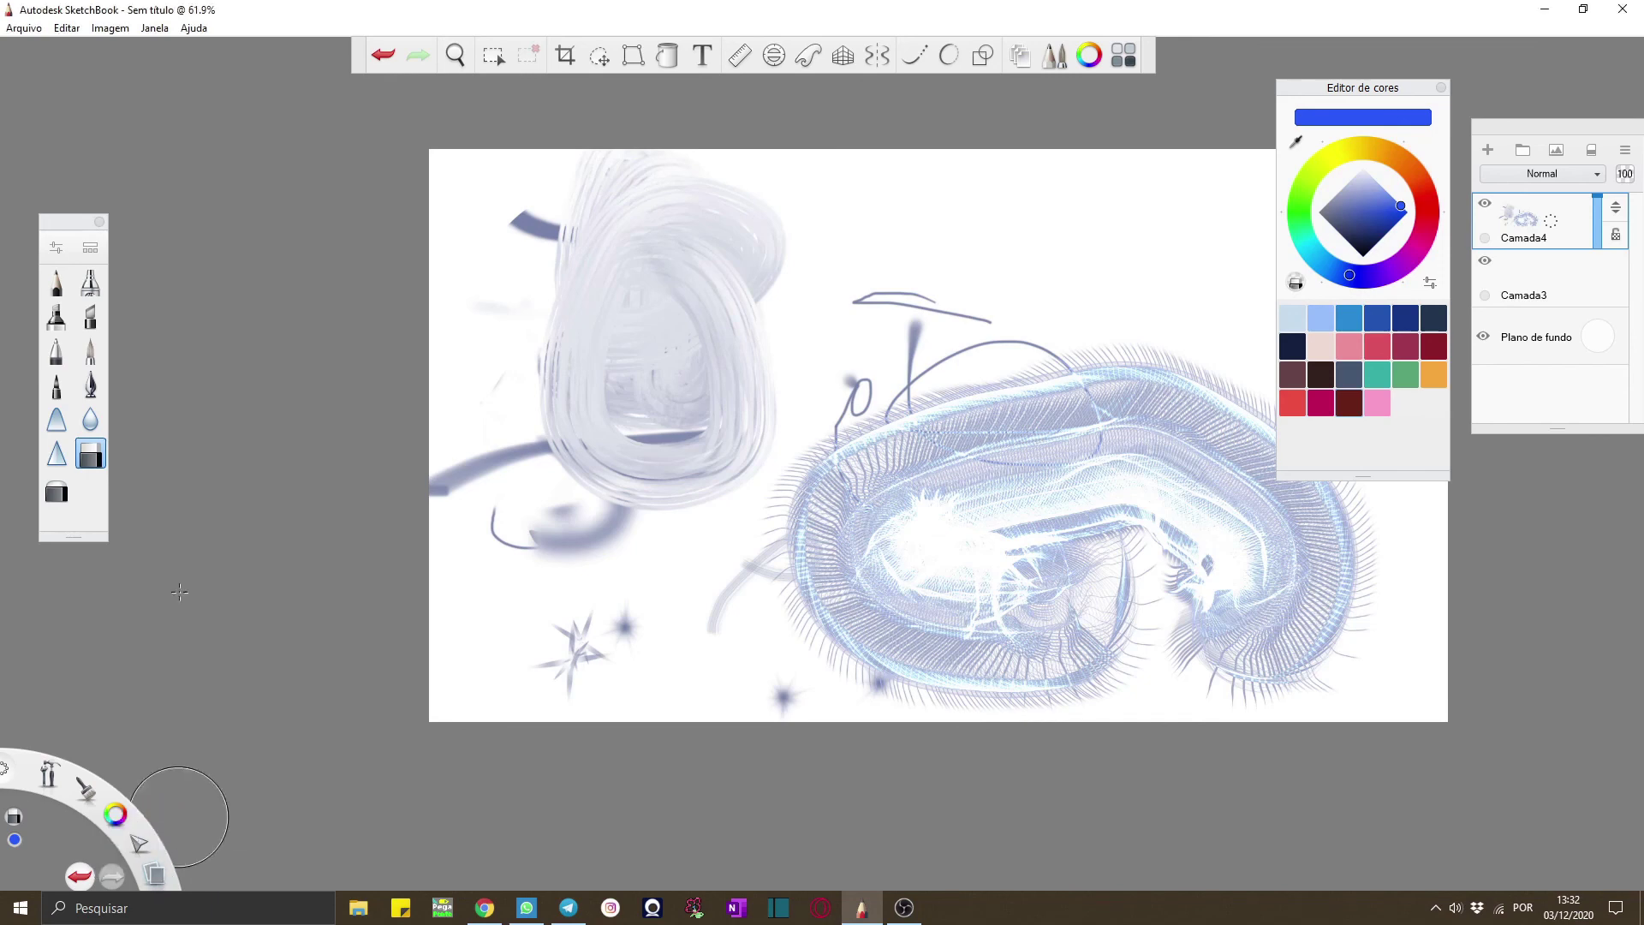
Erase the remaining test strokes across the whole canvas with the hard eraser
{"action": "mouse_move", "coordinate": [1199, 351]}
{"action": "left_mouse_down"}
{"action": "mouse_move", "coordinate": [959, 514]}
{"action": "mouse_move", "coordinate": [1156, 484]}
{"action": "mouse_move", "coordinate": [1284, 599]}
{"action": "mouse_move", "coordinate": [941, 677]}
{"action": "mouse_move", "coordinate": [1241, 594]}
{"action": "left_mouse_up"}
{"action": "mouse_move", "coordinate": [1239, 505]}
{"action": "left_mouse_down"}
{"action": "mouse_move", "coordinate": [777, 401]}
{"action": "mouse_move", "coordinate": [1311, 347]}
{"action": "mouse_move", "coordinate": [348, 576]}
{"action": "mouse_move", "coordinate": [814, 573]}
{"action": "left_mouse_up"}
{"action": "mouse_move", "coordinate": [272, 662]}
{"action": "left_mouse_down"}
{"action": "mouse_move", "coordinate": [748, 322]}
{"action": "mouse_move", "coordinate": [736, 239]}
{"action": "mouse_move", "coordinate": [605, 203]}
{"action": "mouse_move", "coordinate": [668, 171]}
{"action": "left_mouse_up"}
{"action": "left_click_drag", "start_coordinate": [405, 664], "coordinate": [588, 617]}
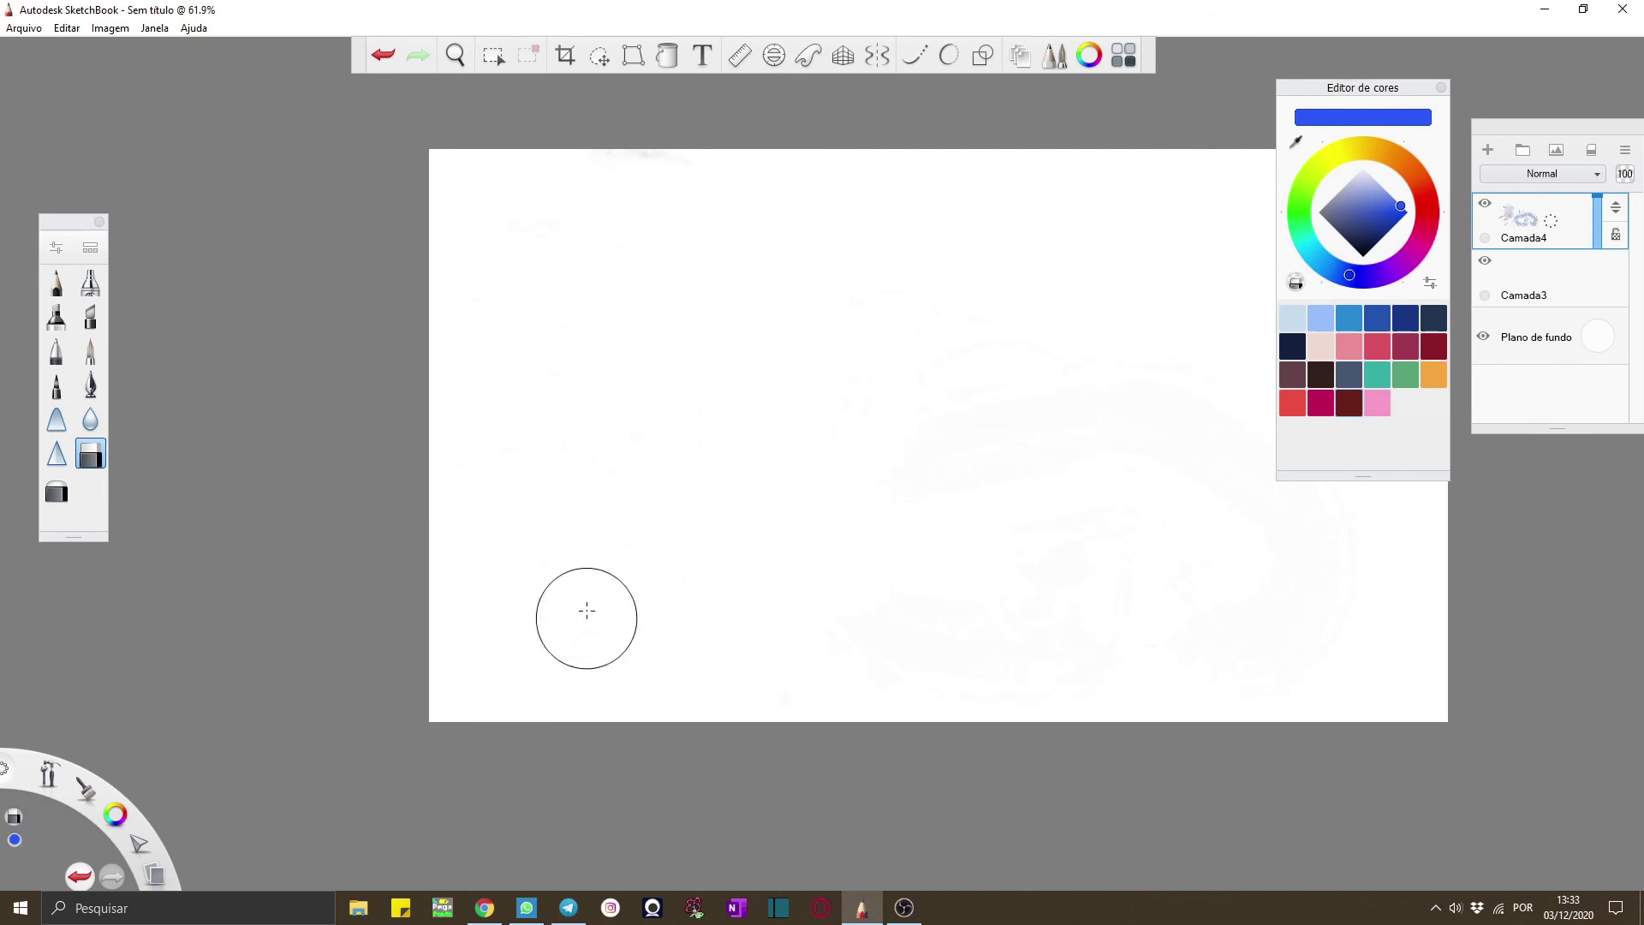
{"action": "left_click", "coordinate": [195, 28]}
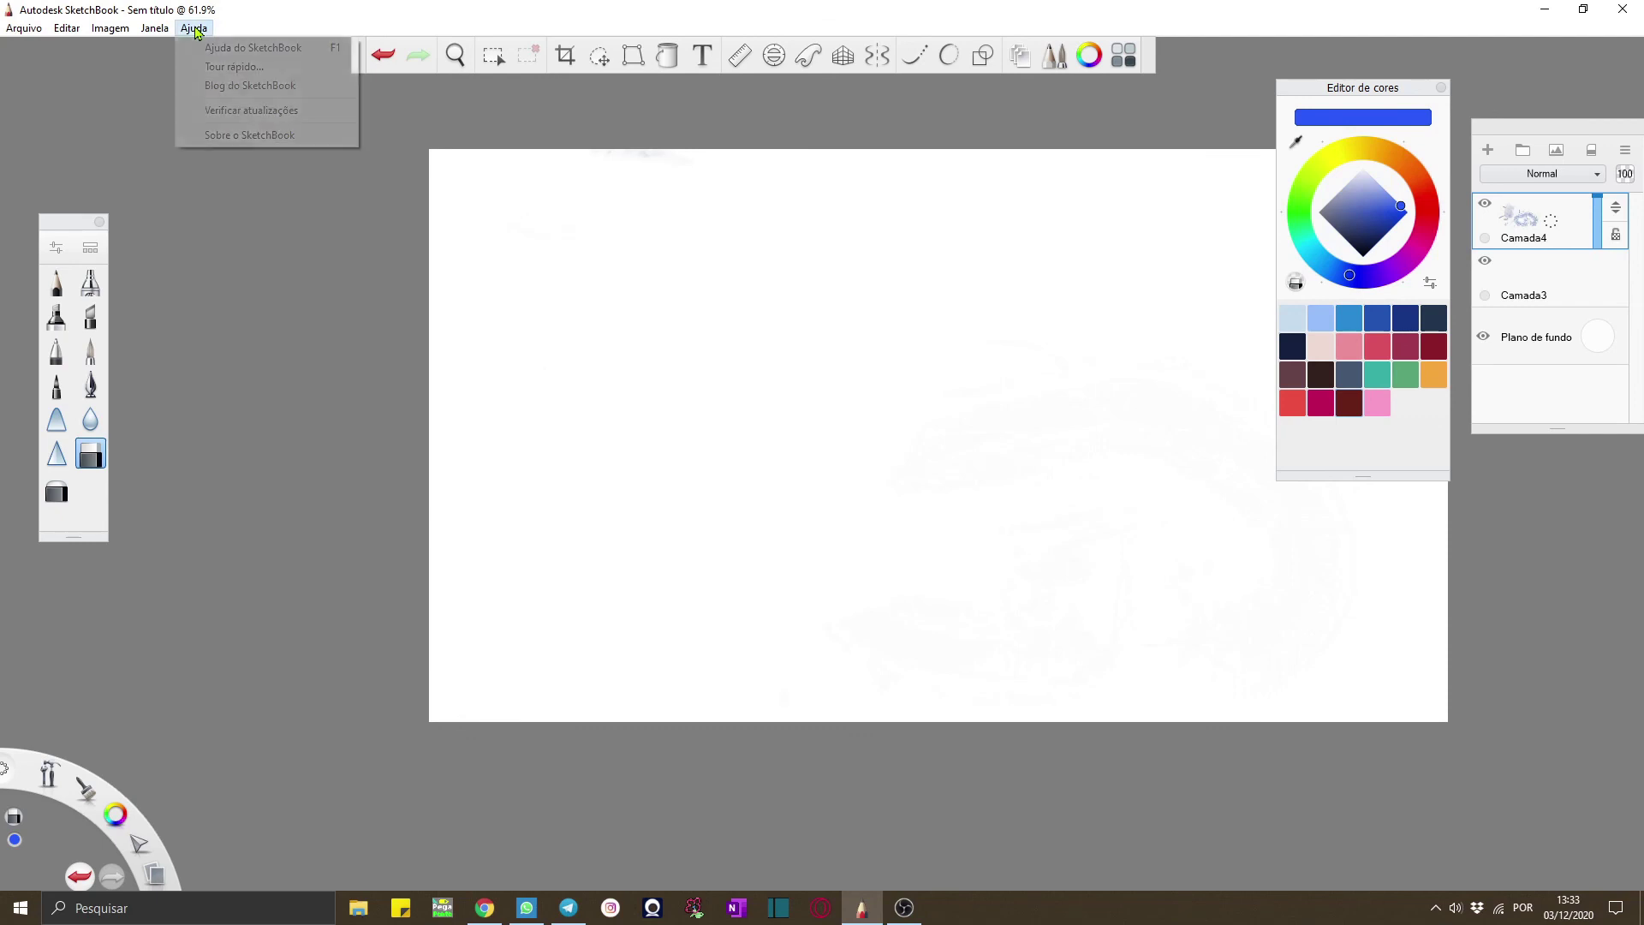
{"action": "left_click", "coordinate": [107, 26]}
{"action": "left_click", "coordinate": [66, 29]}
{"action": "left_click", "coordinate": [67, 29]}
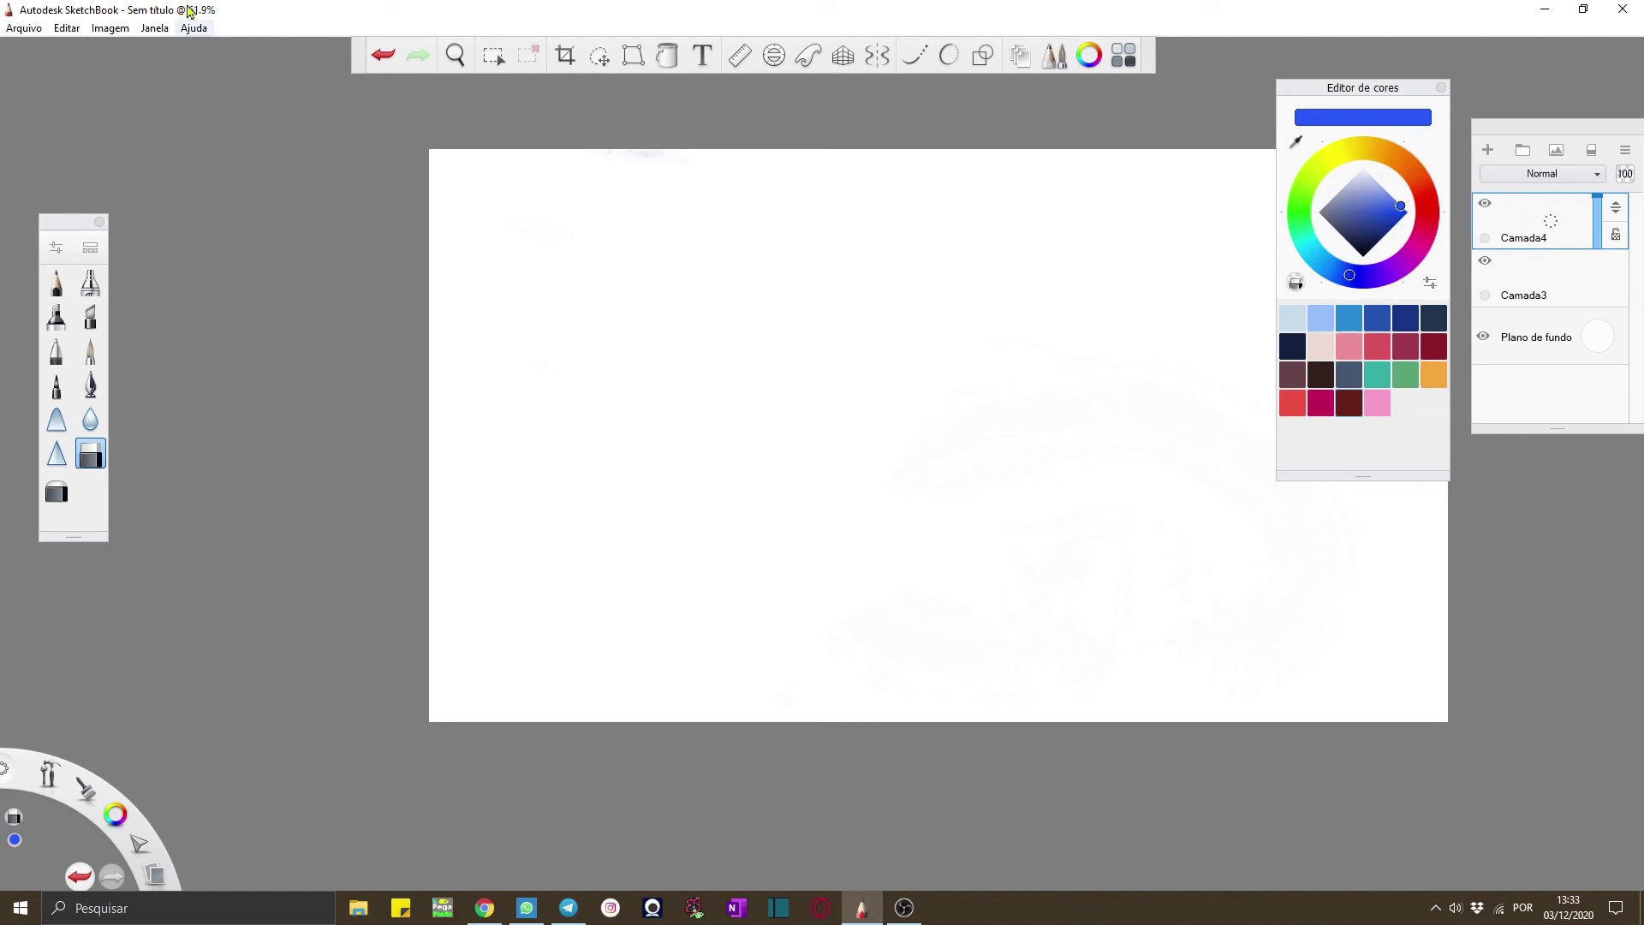
Add a text layer reading "oiioi" in black Segoe UI at size 36
{"action": "left_click", "coordinate": [702, 56]}
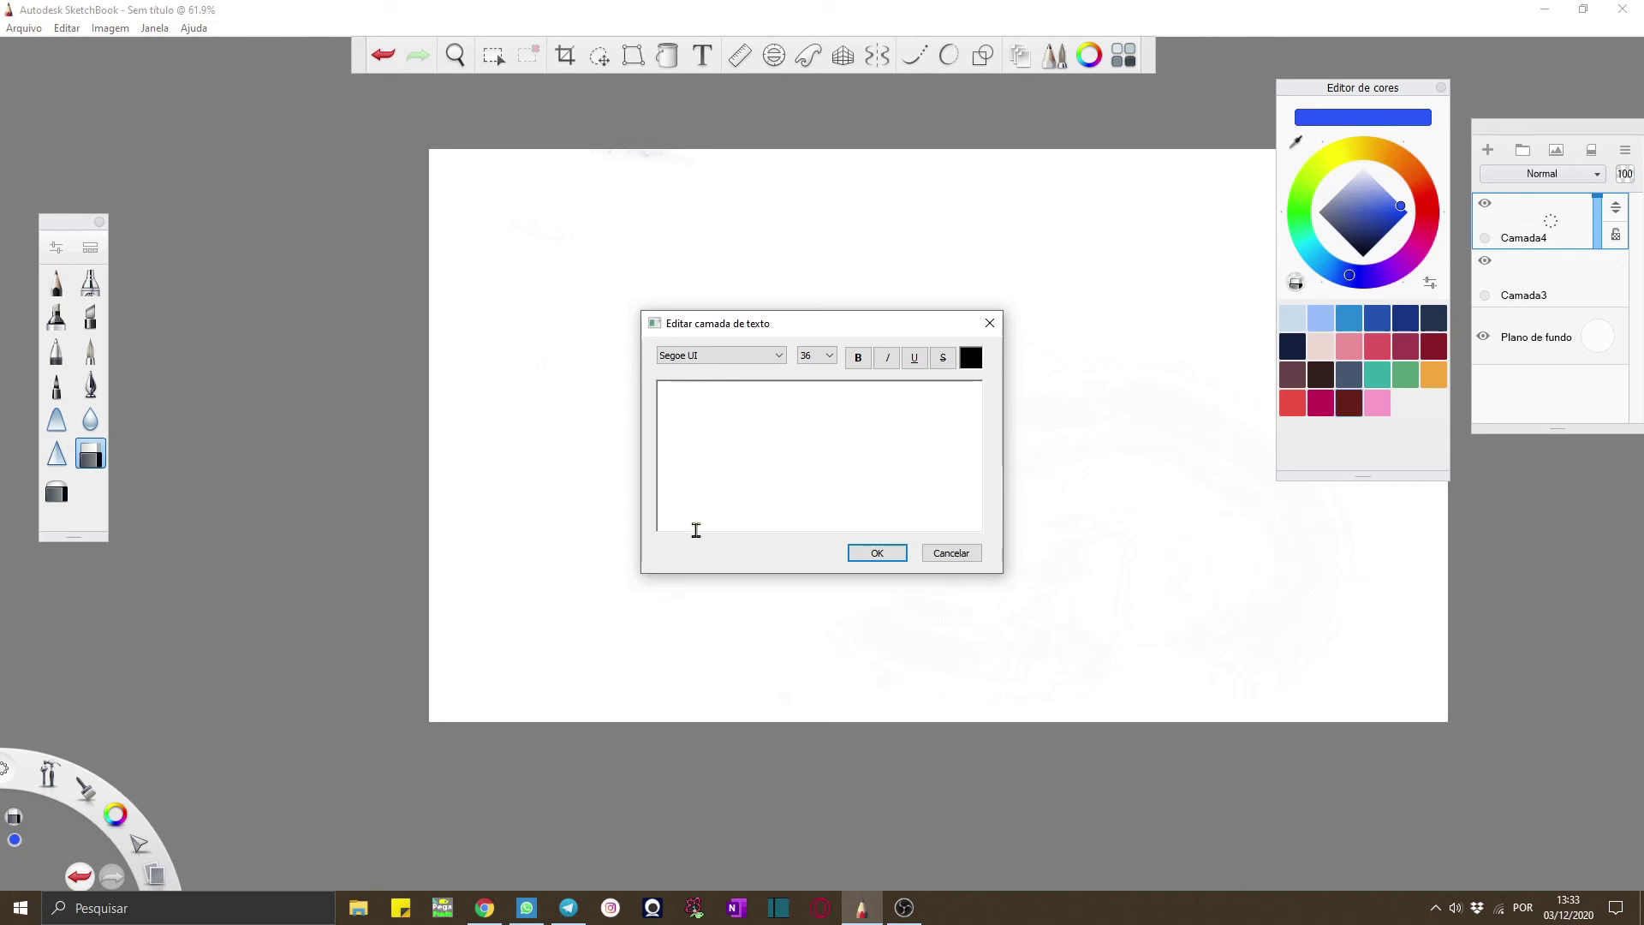
{"action": "left_click", "coordinate": [773, 487]}
{"action": "type", "text": "oiioi"}
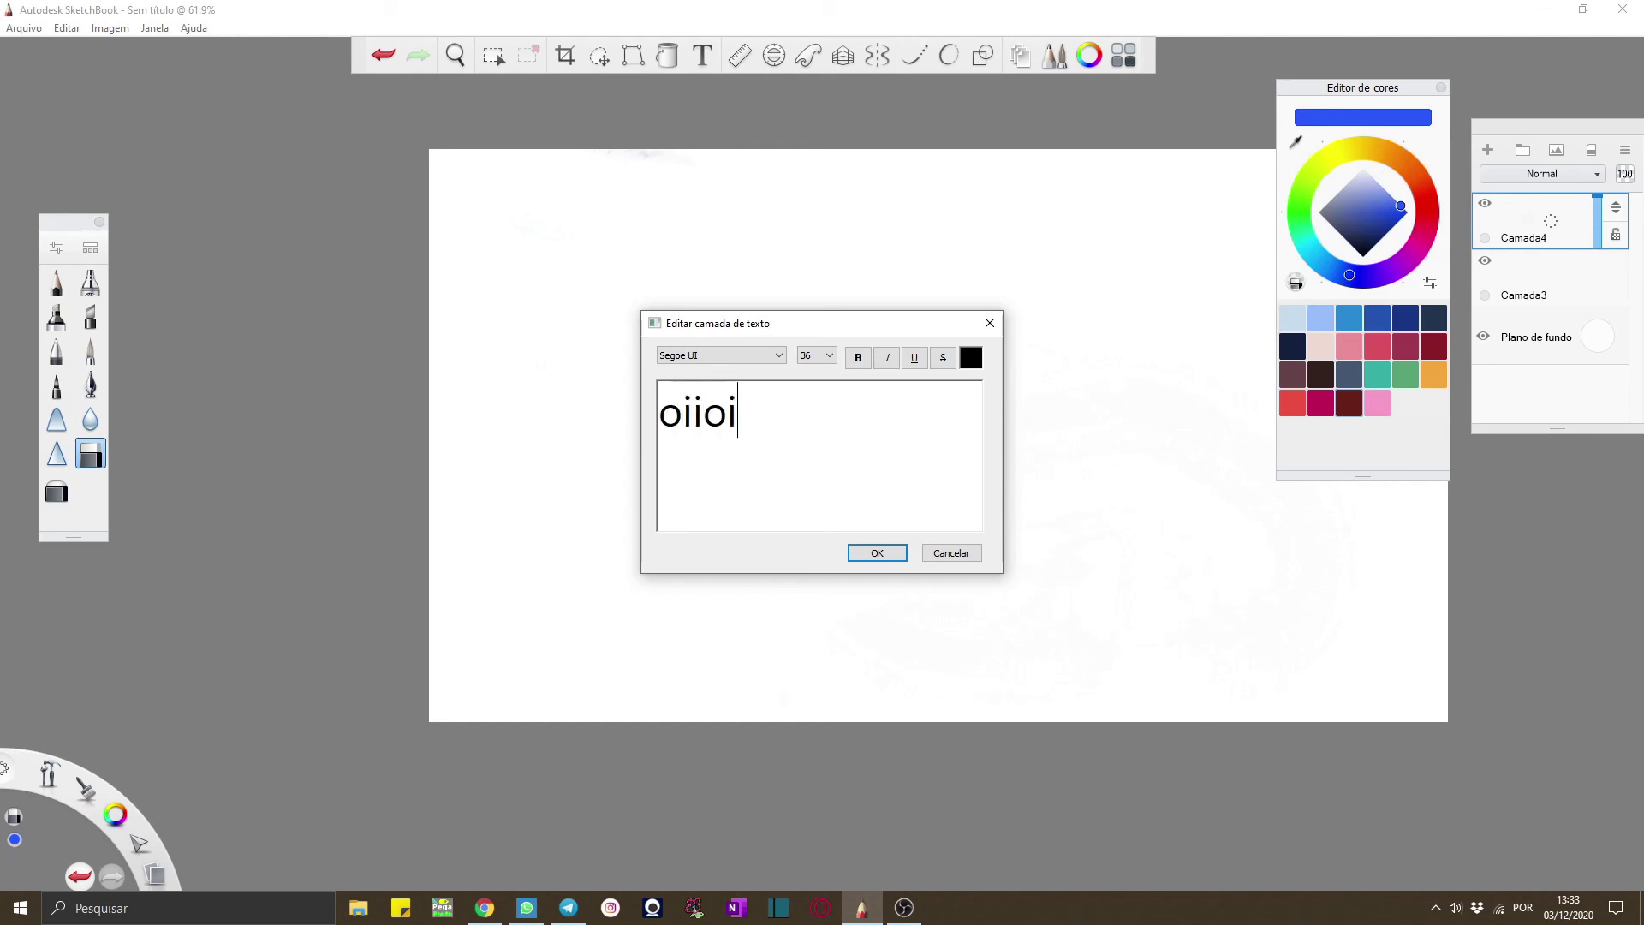
{"action": "left_click", "coordinate": [895, 557]}
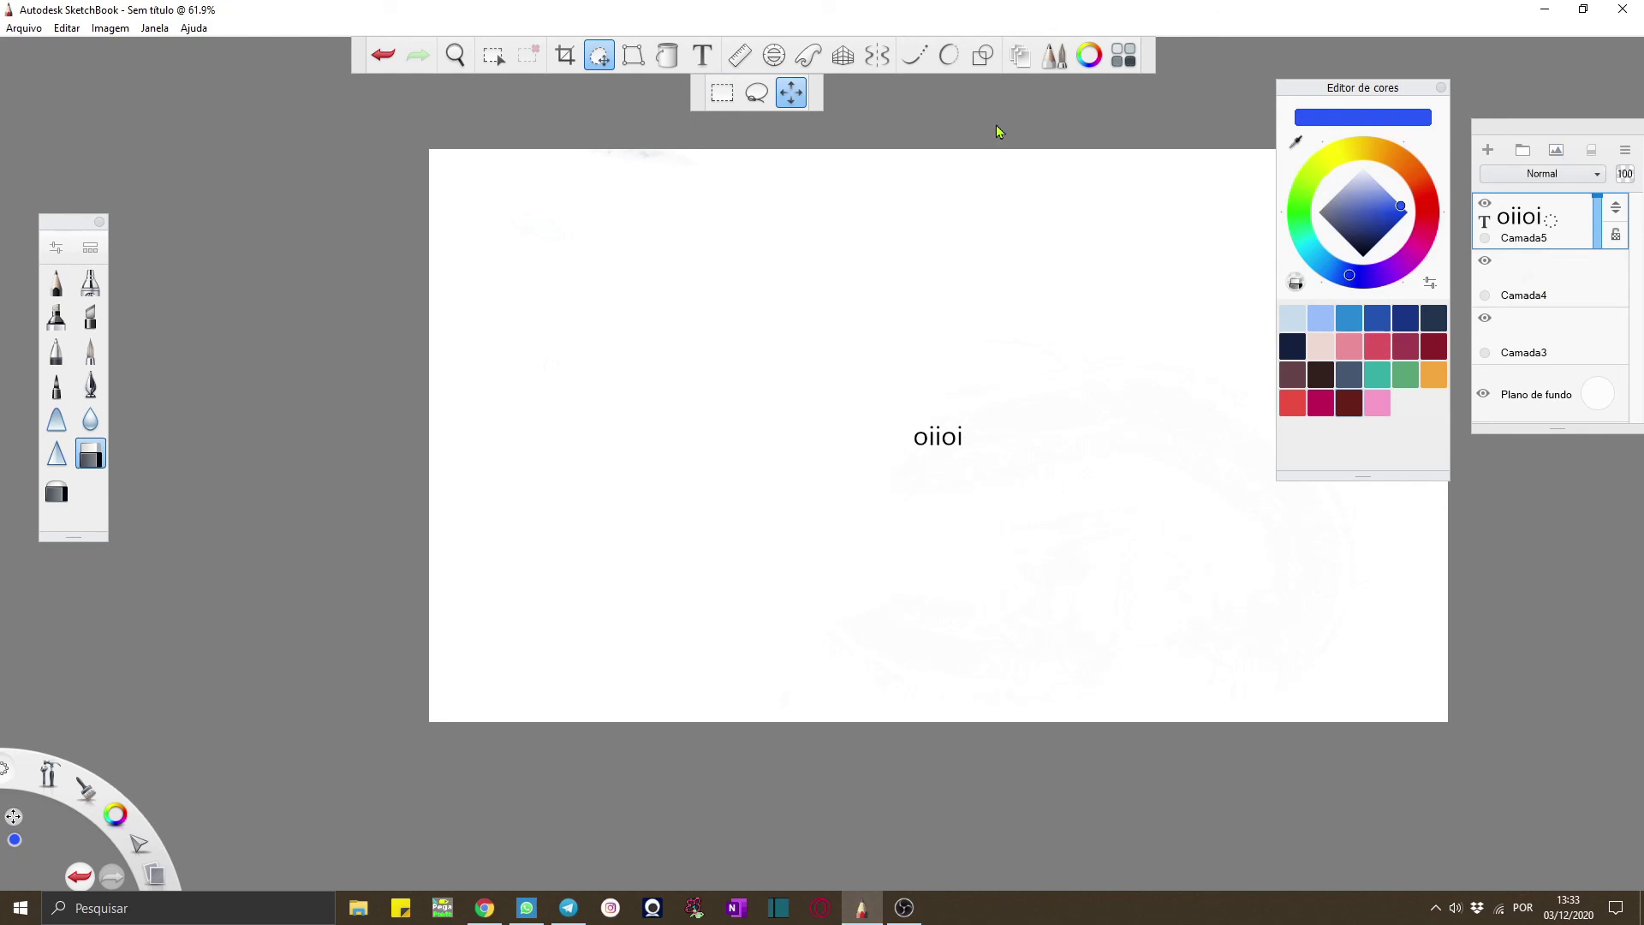
Add a second text layer reading "irkyoyji" in light purple, and transform it to sit larger and slightly tilted up and left of "oiioi"
{"action": "left_click", "coordinate": [693, 56]}
{"action": "left_click", "coordinate": [970, 357]}
{"action": "left_click", "coordinate": [778, 412]}
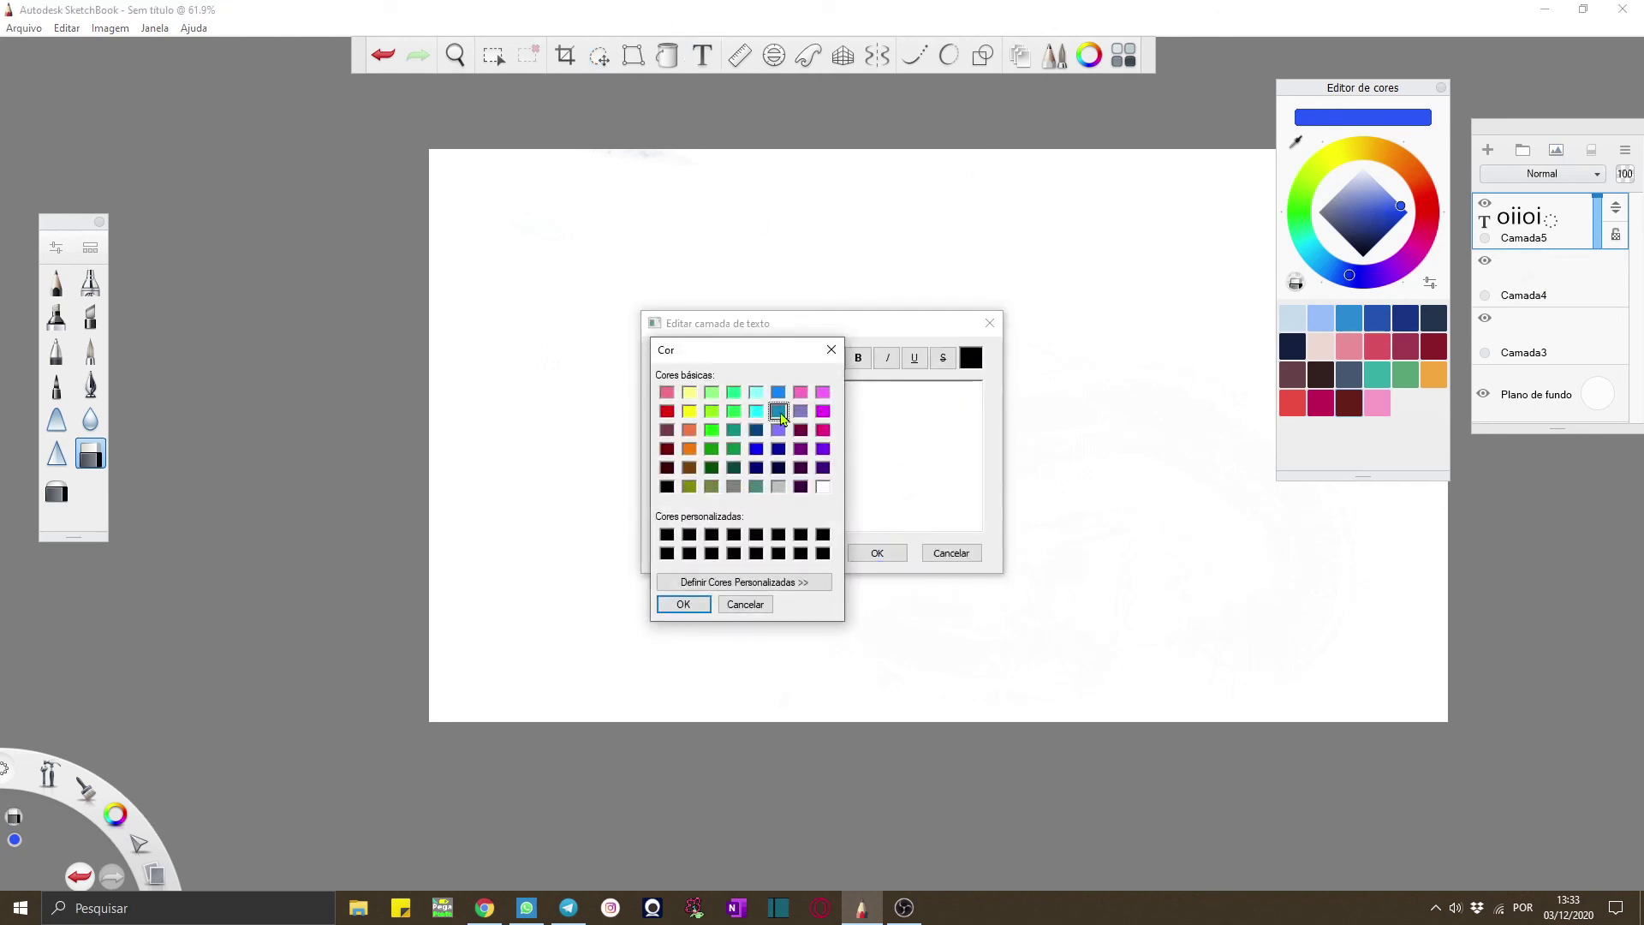
{"action": "left_click", "coordinate": [831, 350]}
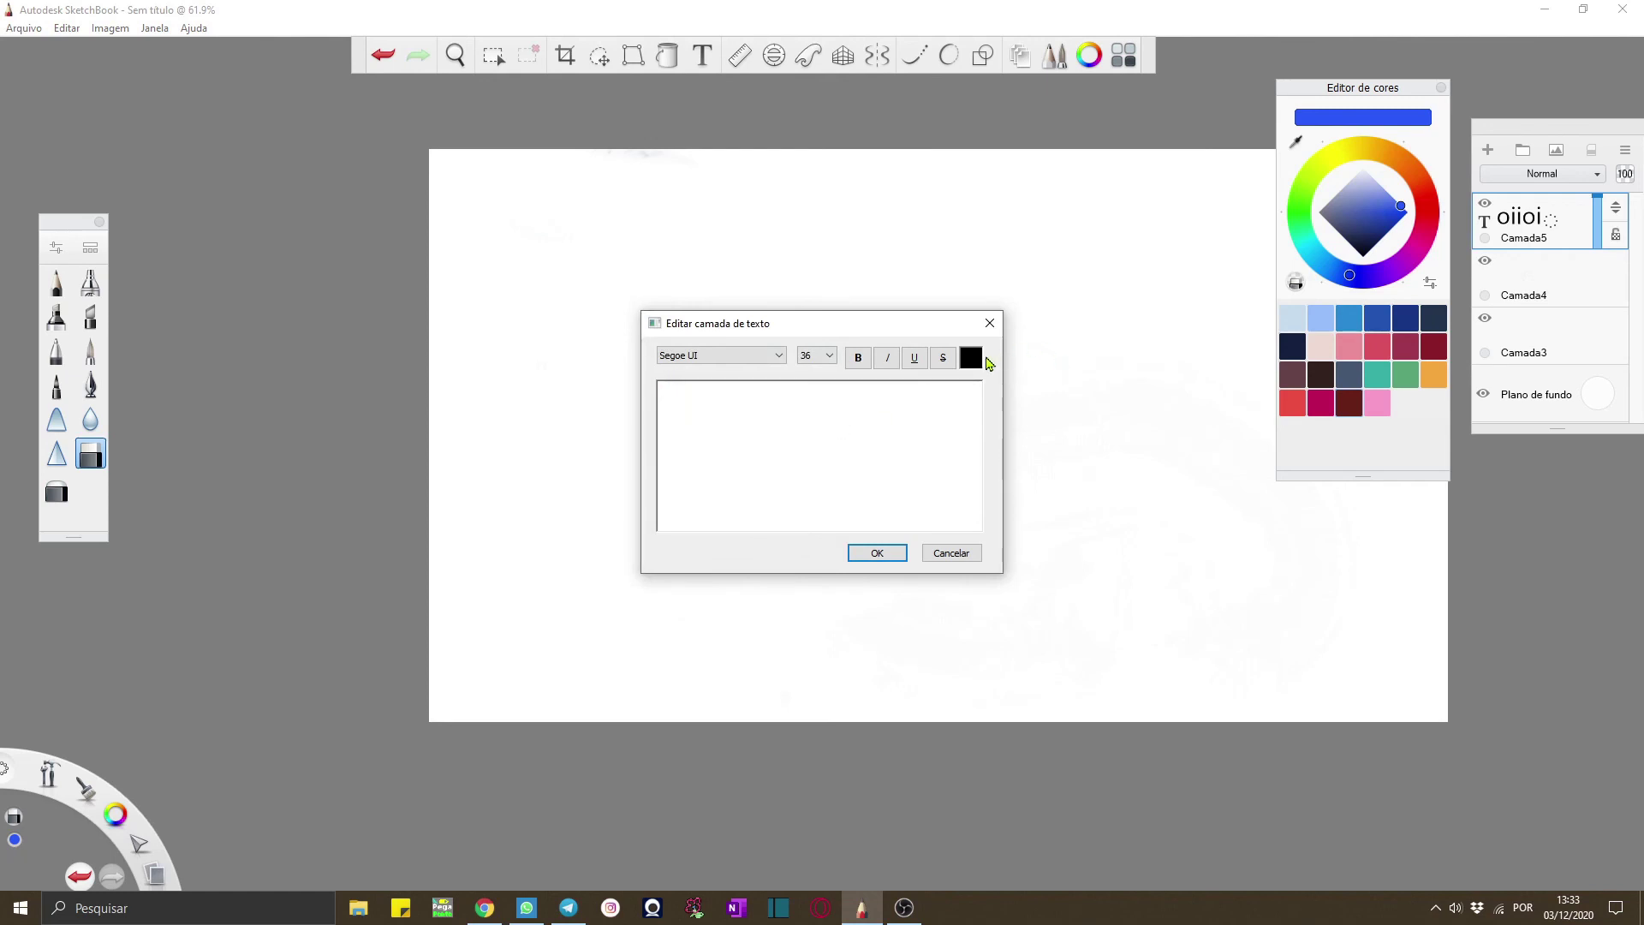
{"action": "left_click", "coordinate": [973, 357]}
{"action": "left_click", "coordinate": [777, 431]}
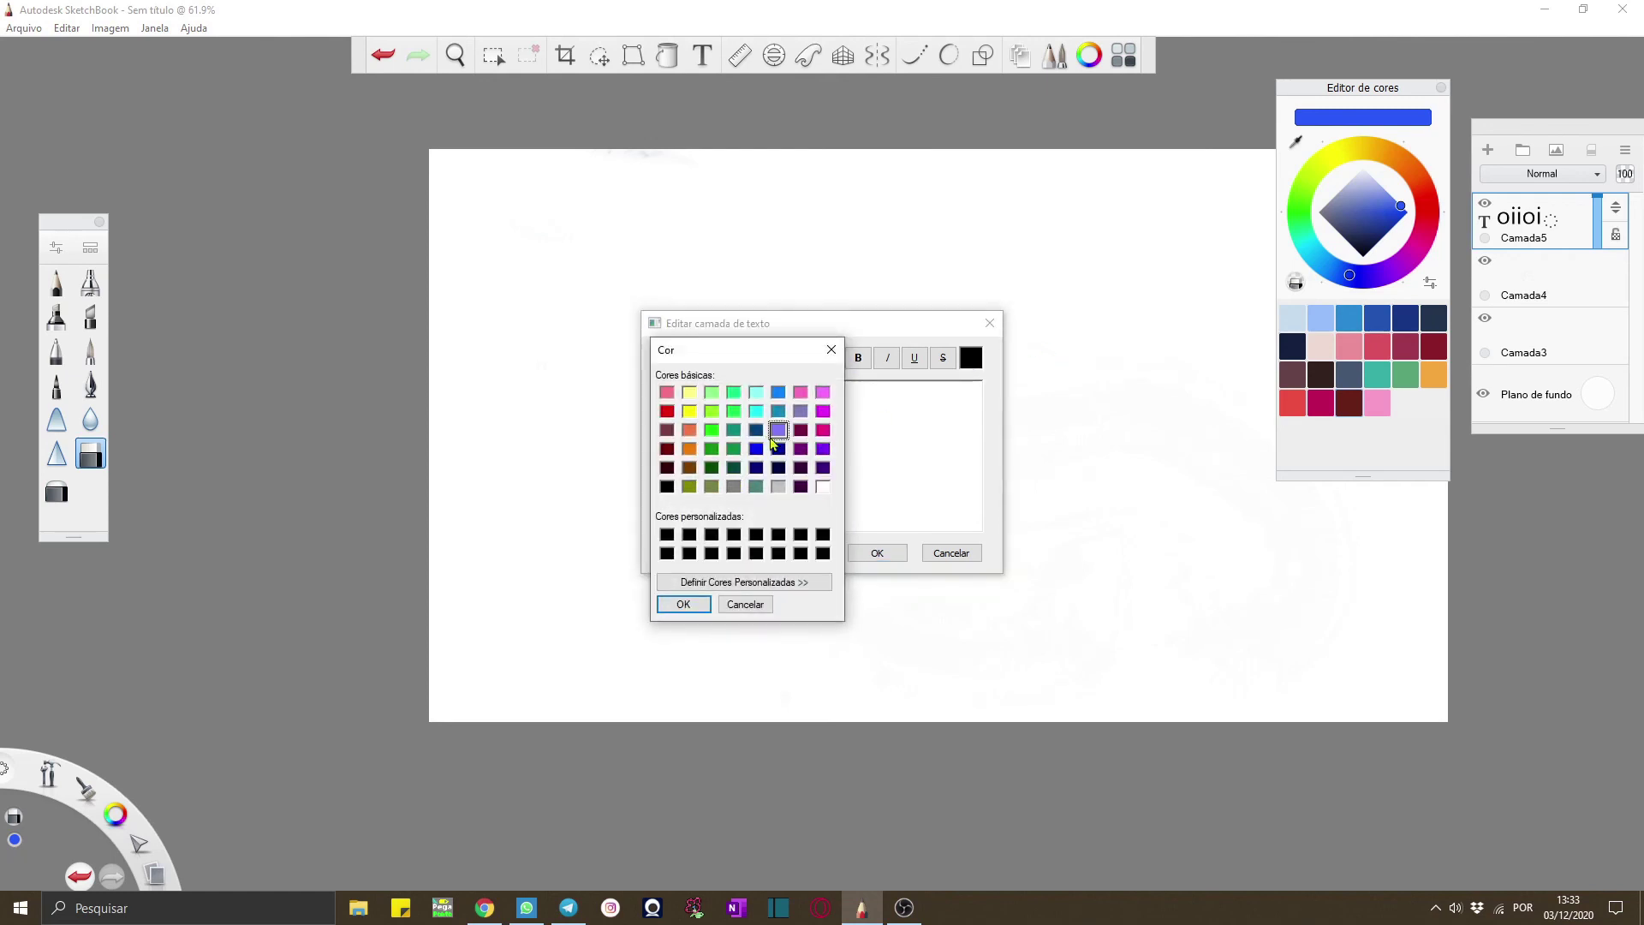
{"action": "left_click", "coordinate": [683, 604]}
{"action": "type", "text": "irkyoyji"}
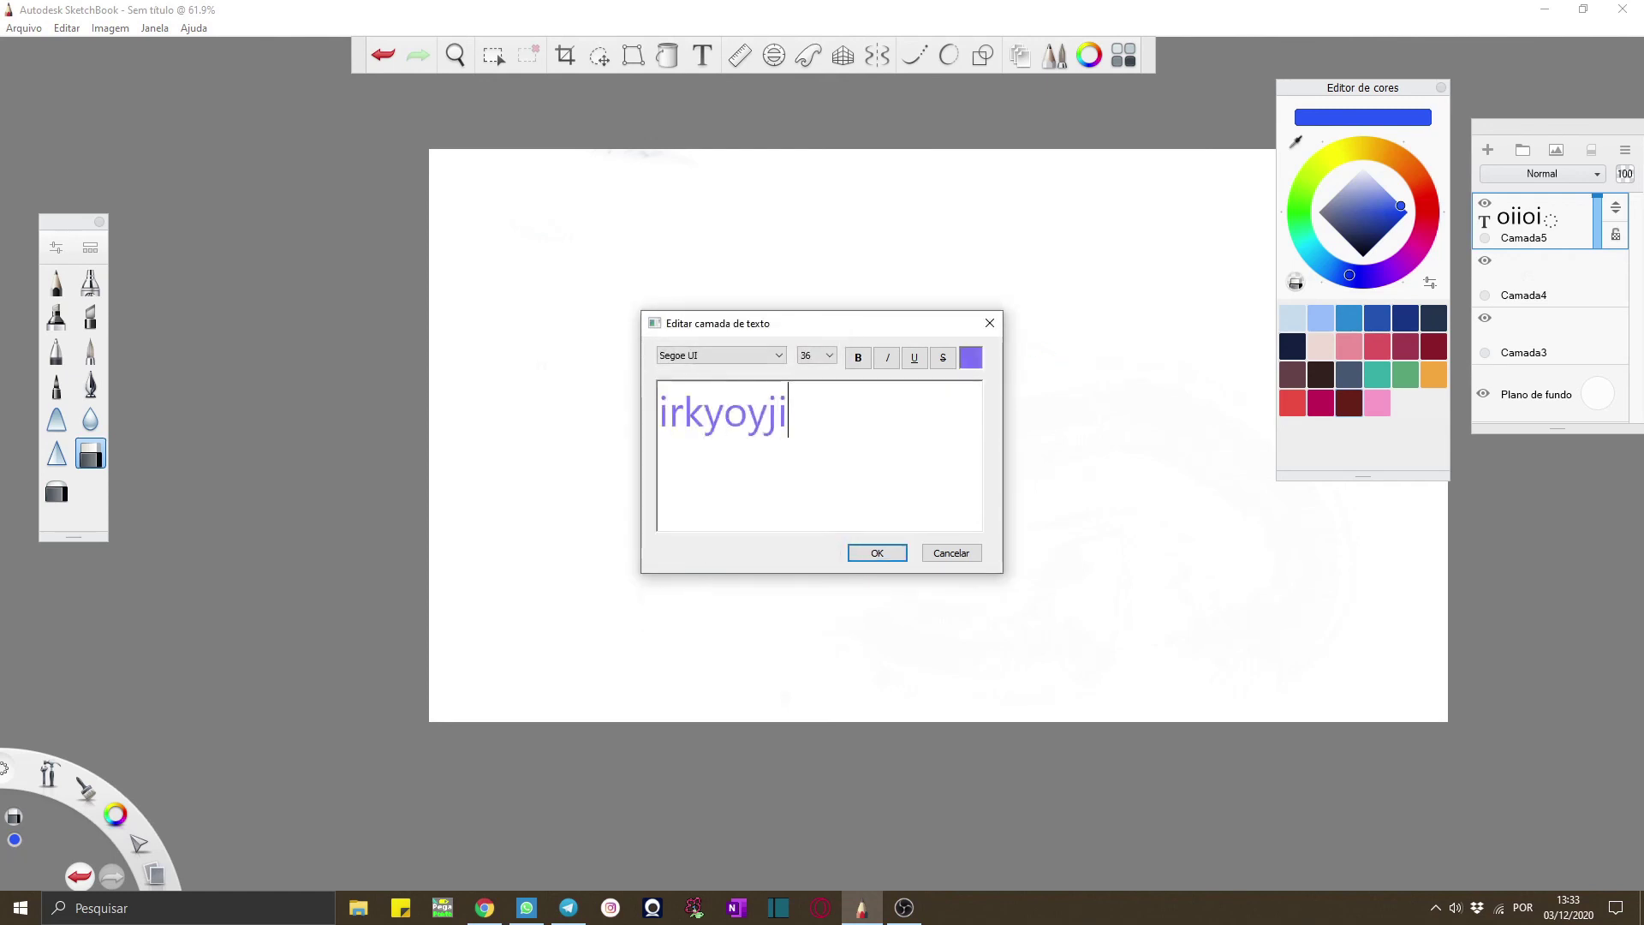
{"action": "left_click", "coordinate": [877, 553]}
{"action": "left_click_drag", "start_coordinate": [881, 394], "coordinate": [792, 230]}
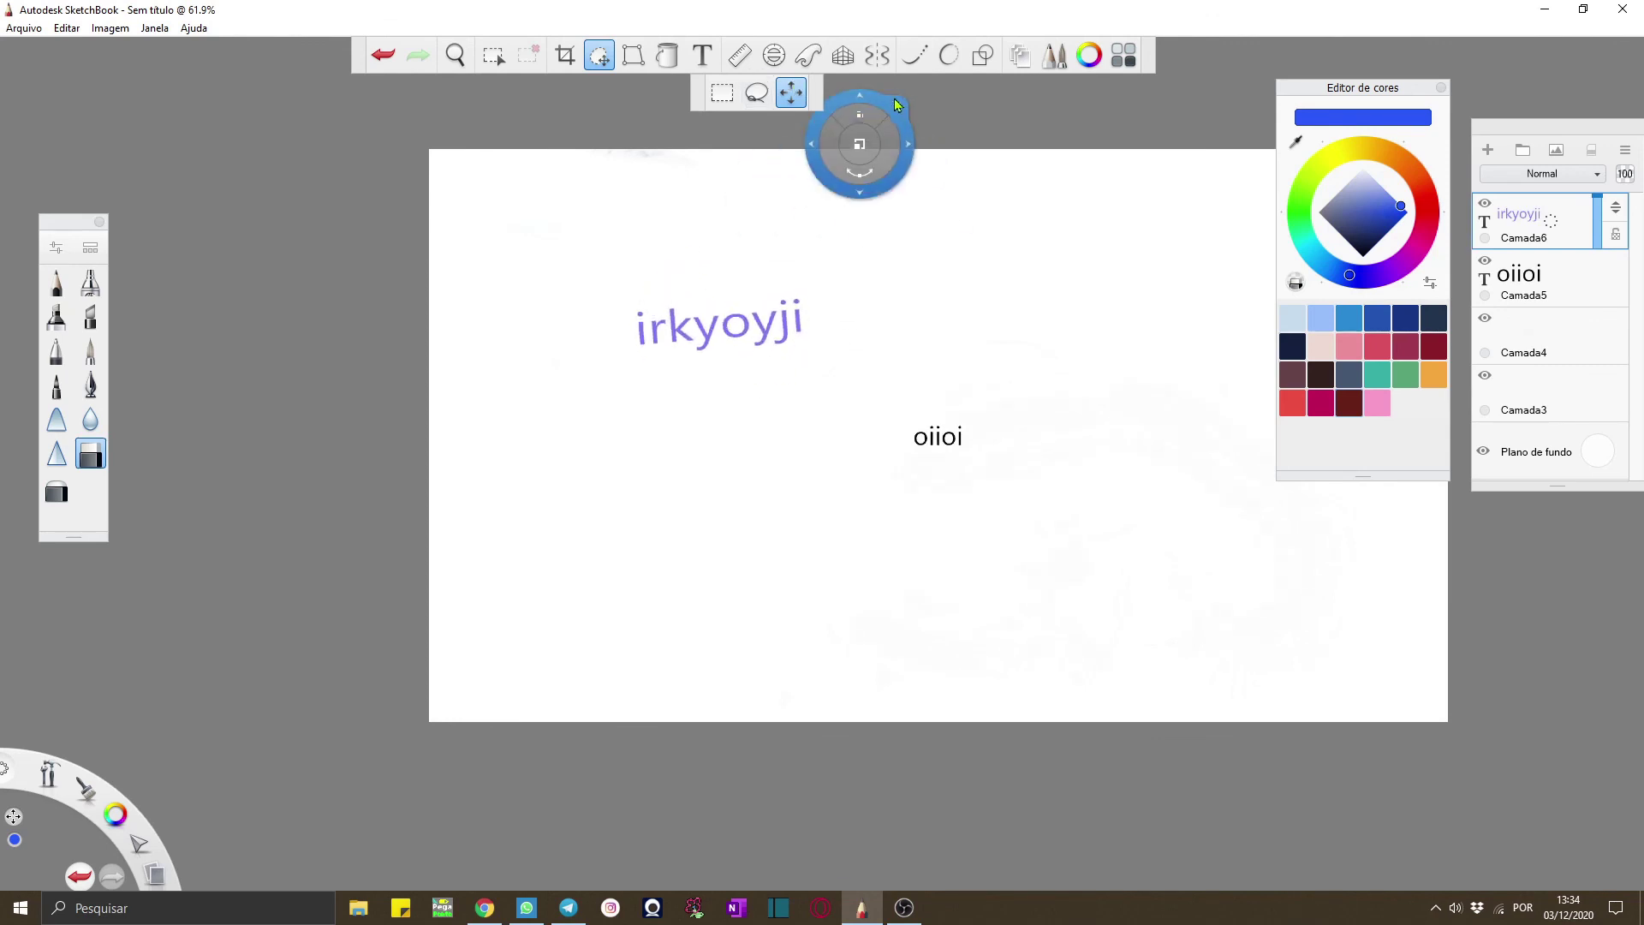
Write a new text layer with bold "ty", bold italic "uy", italic "iyi", underlined italic "tuur" and underlined, struck-through italic "rytrury"
{"action": "key", "text": "Return"}
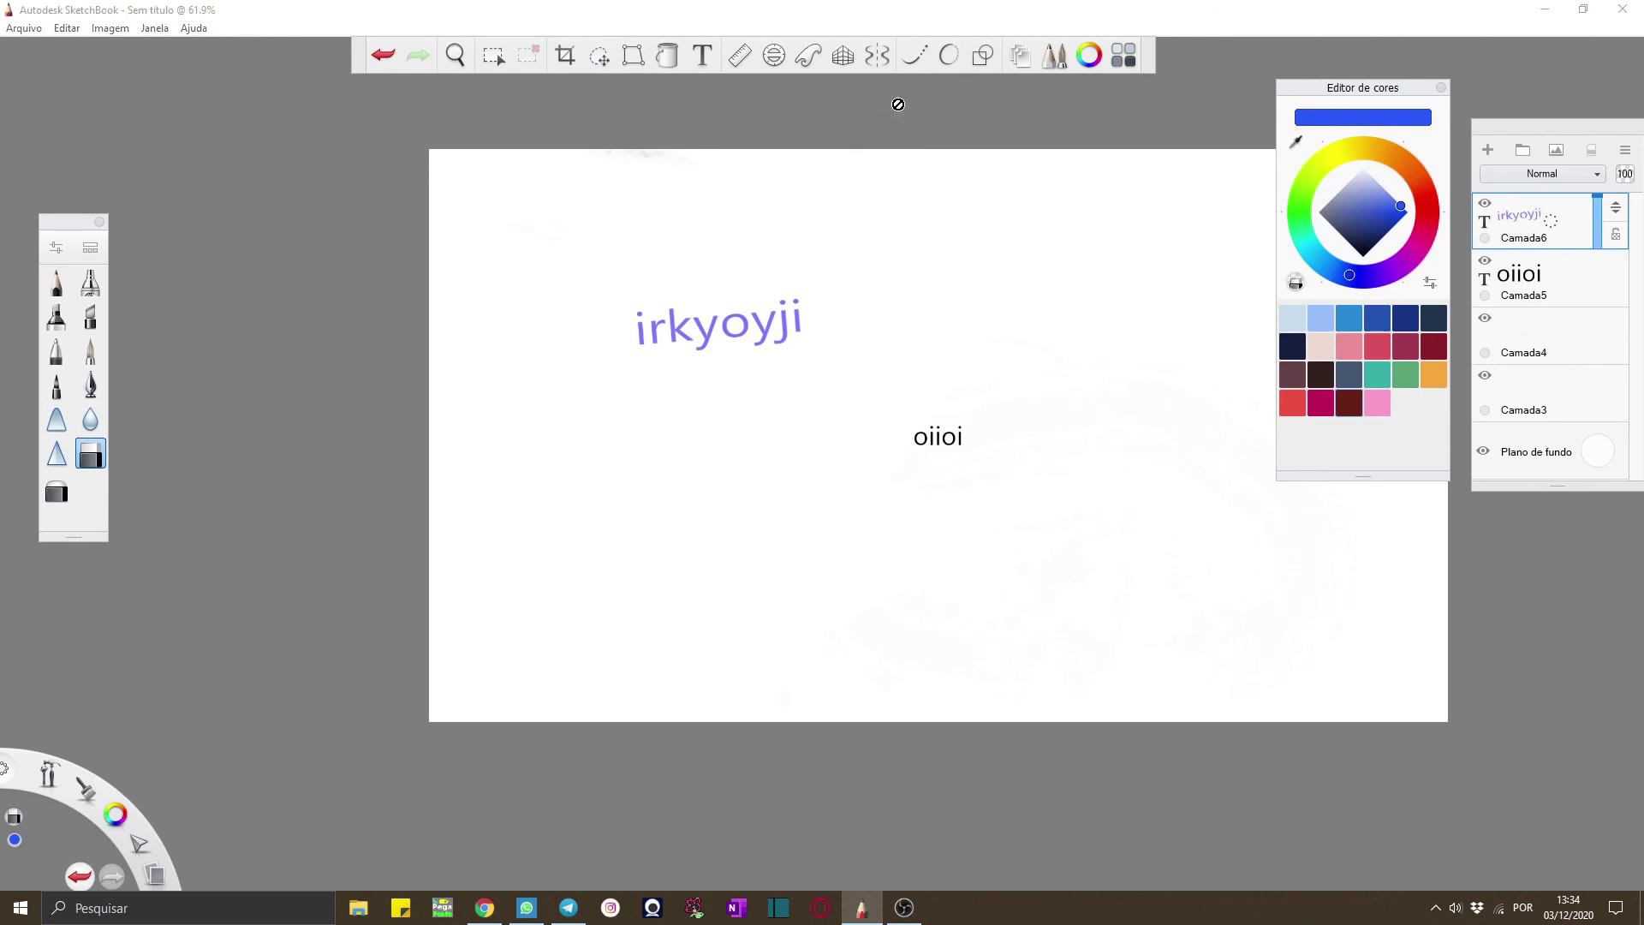
{"action": "left_click", "coordinate": [711, 58]}
{"action": "left_click", "coordinate": [865, 365]}
{"action": "type", "text": "ty"}
{"action": "left_click", "coordinate": [887, 363]}
{"action": "type", "text": "uy"}
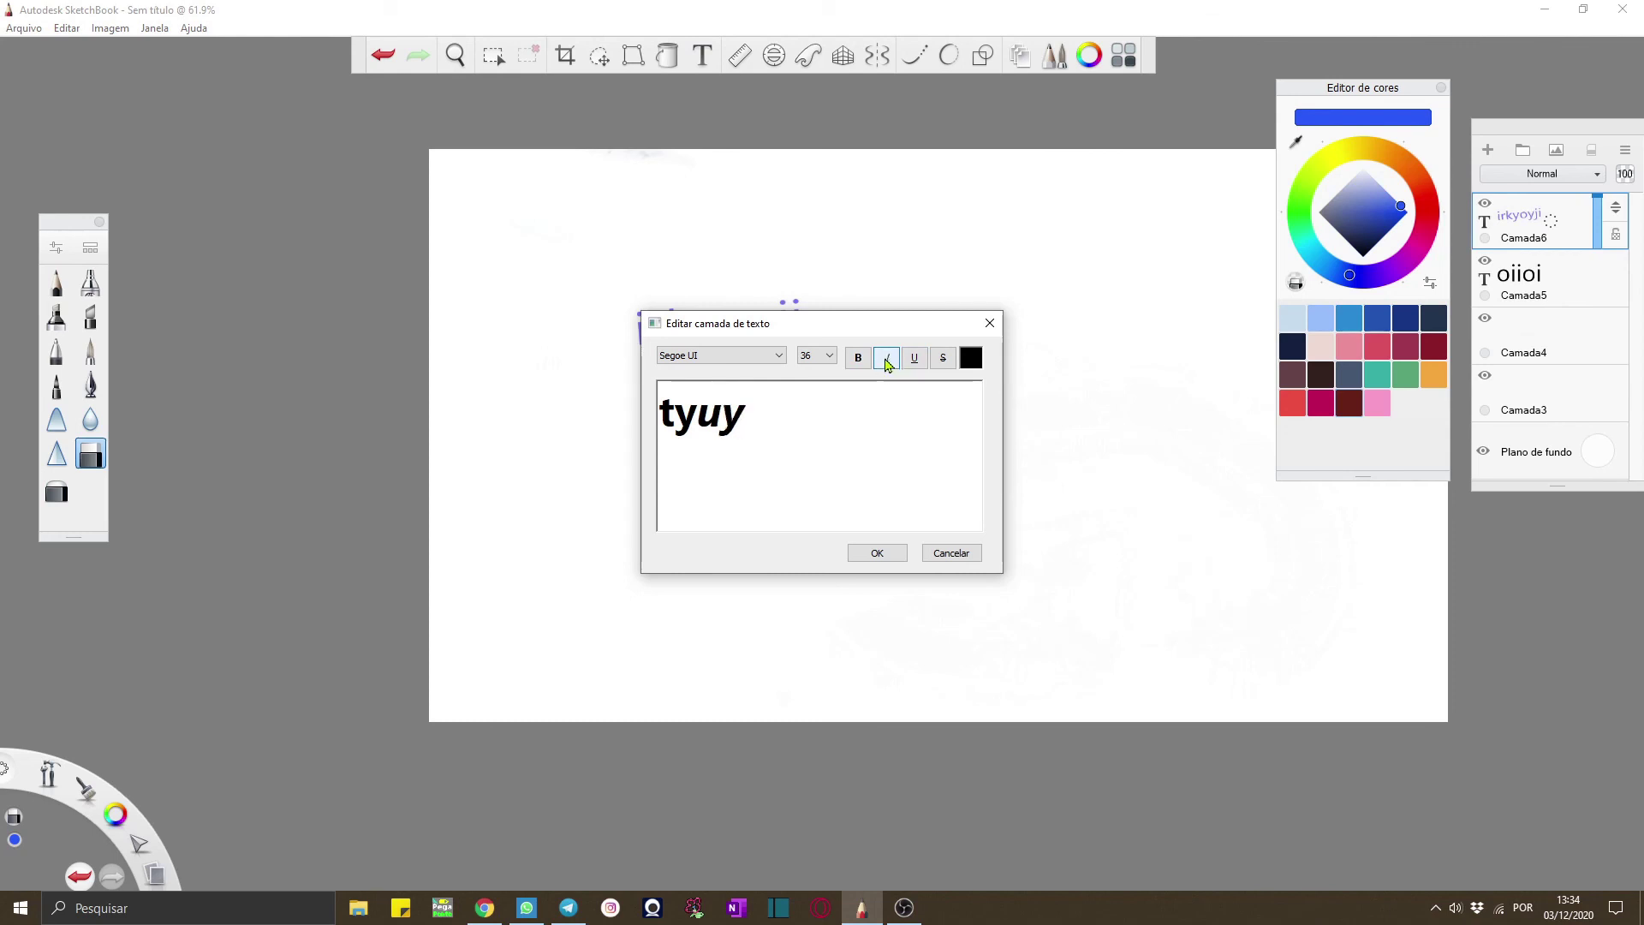
{"action": "left_click", "coordinate": [866, 366]}
{"action": "type", "text": "iyi"}
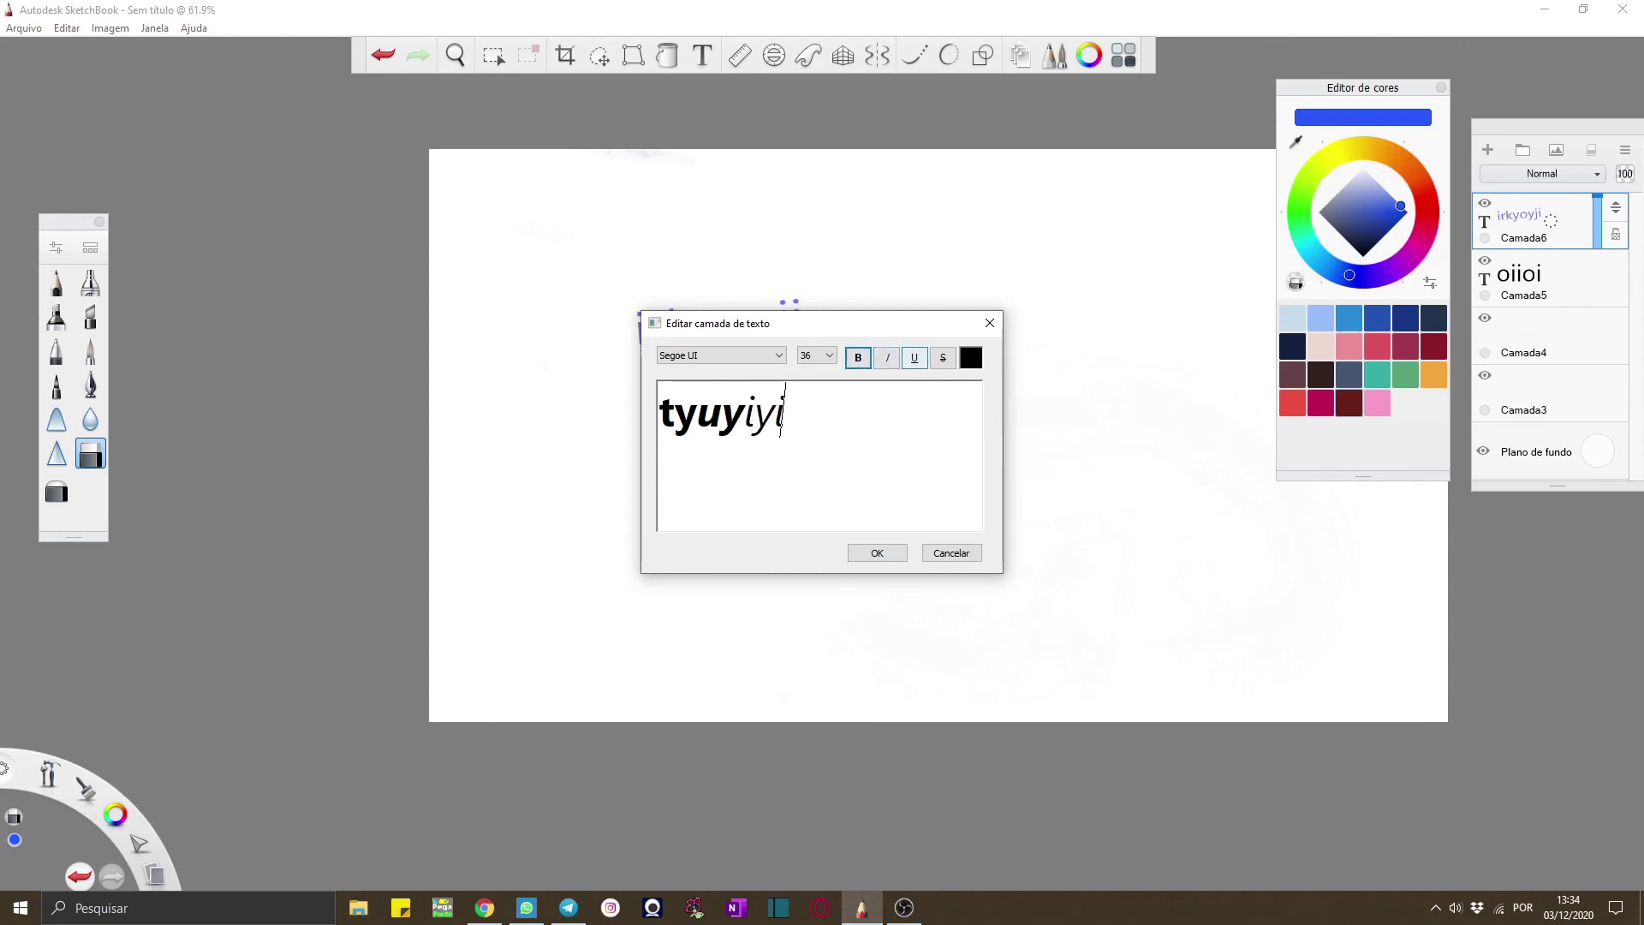
{"action": "type", "text": "tuur"}
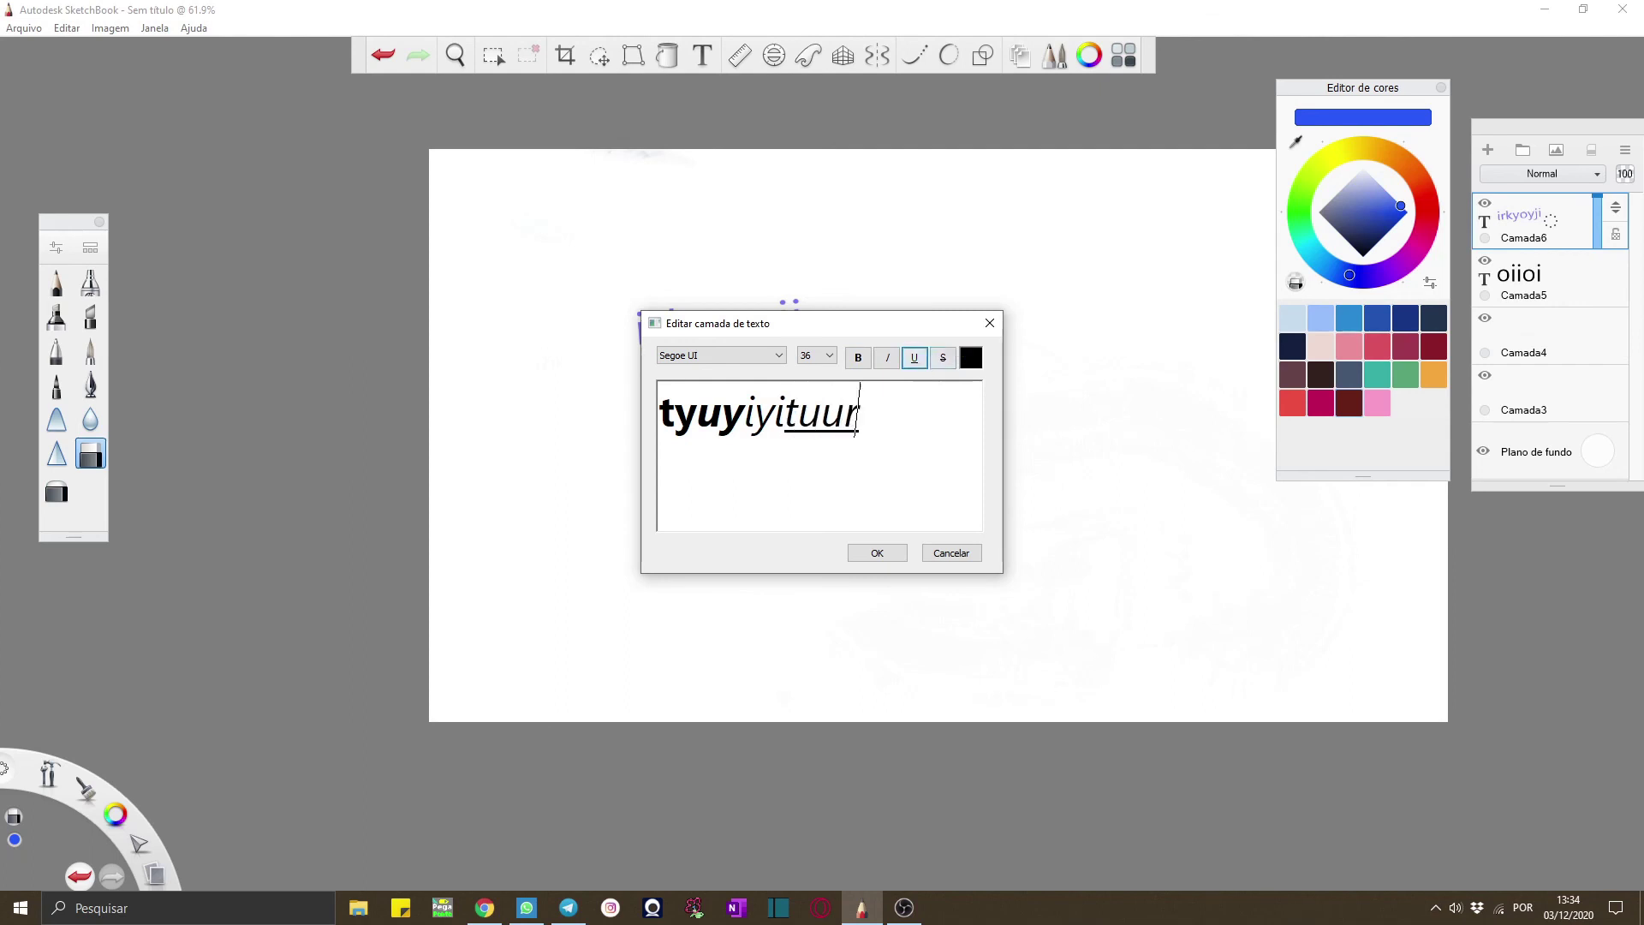
{"action": "left_click", "coordinate": [944, 365]}
{"action": "type", "text": "rytrury"}
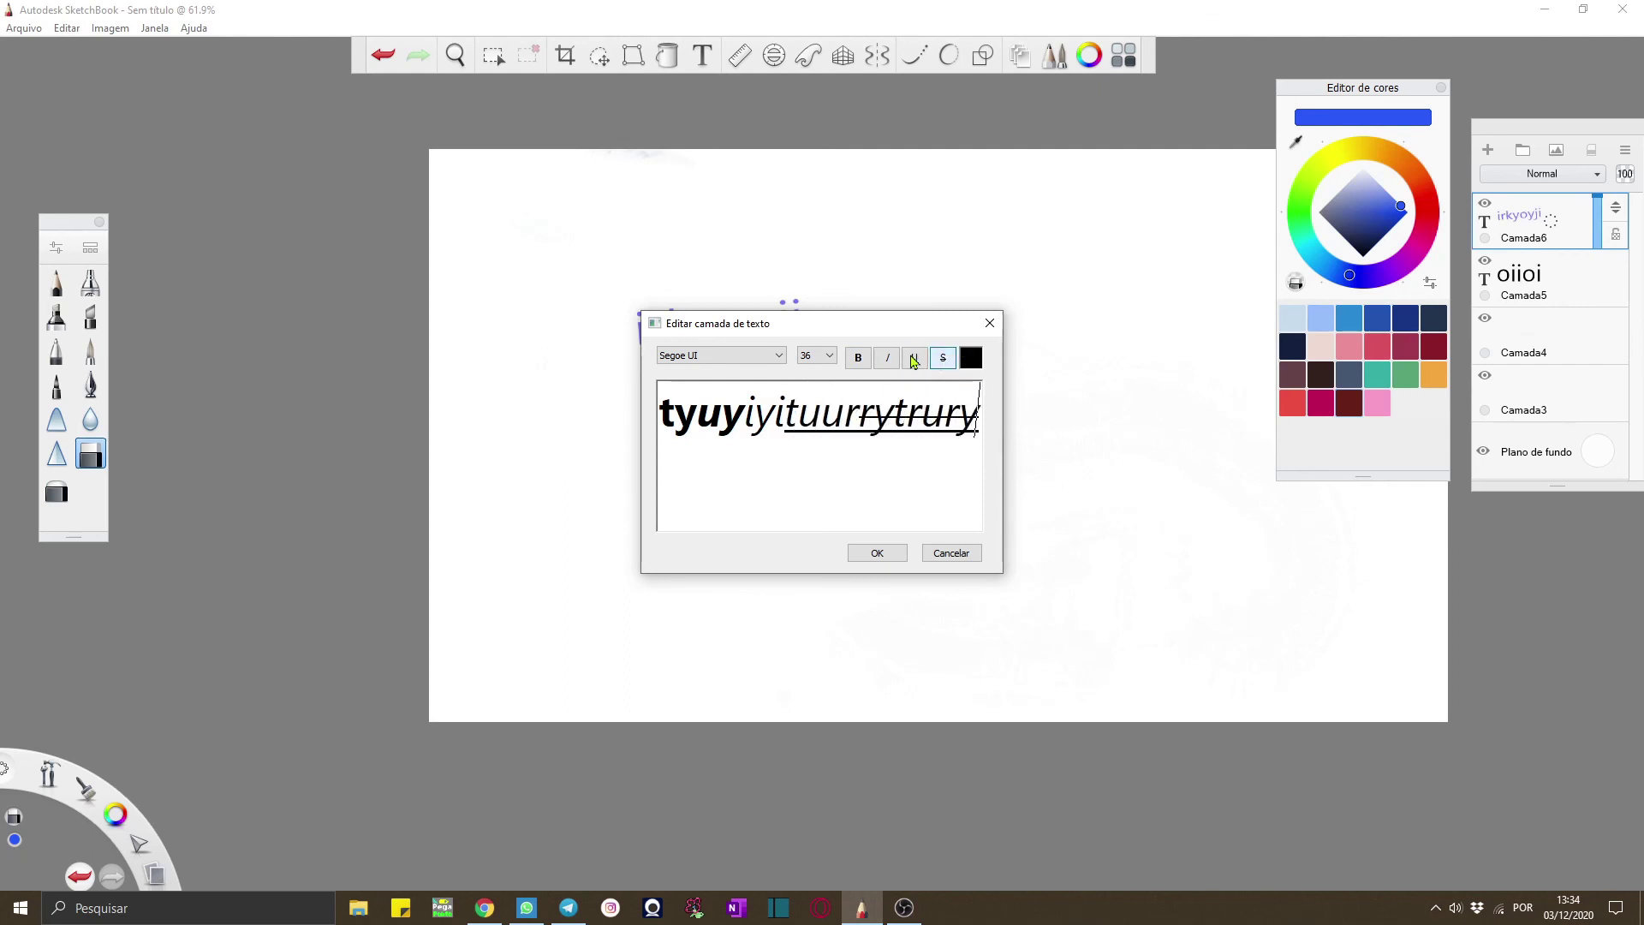
{"action": "left_click", "coordinate": [888, 358]}
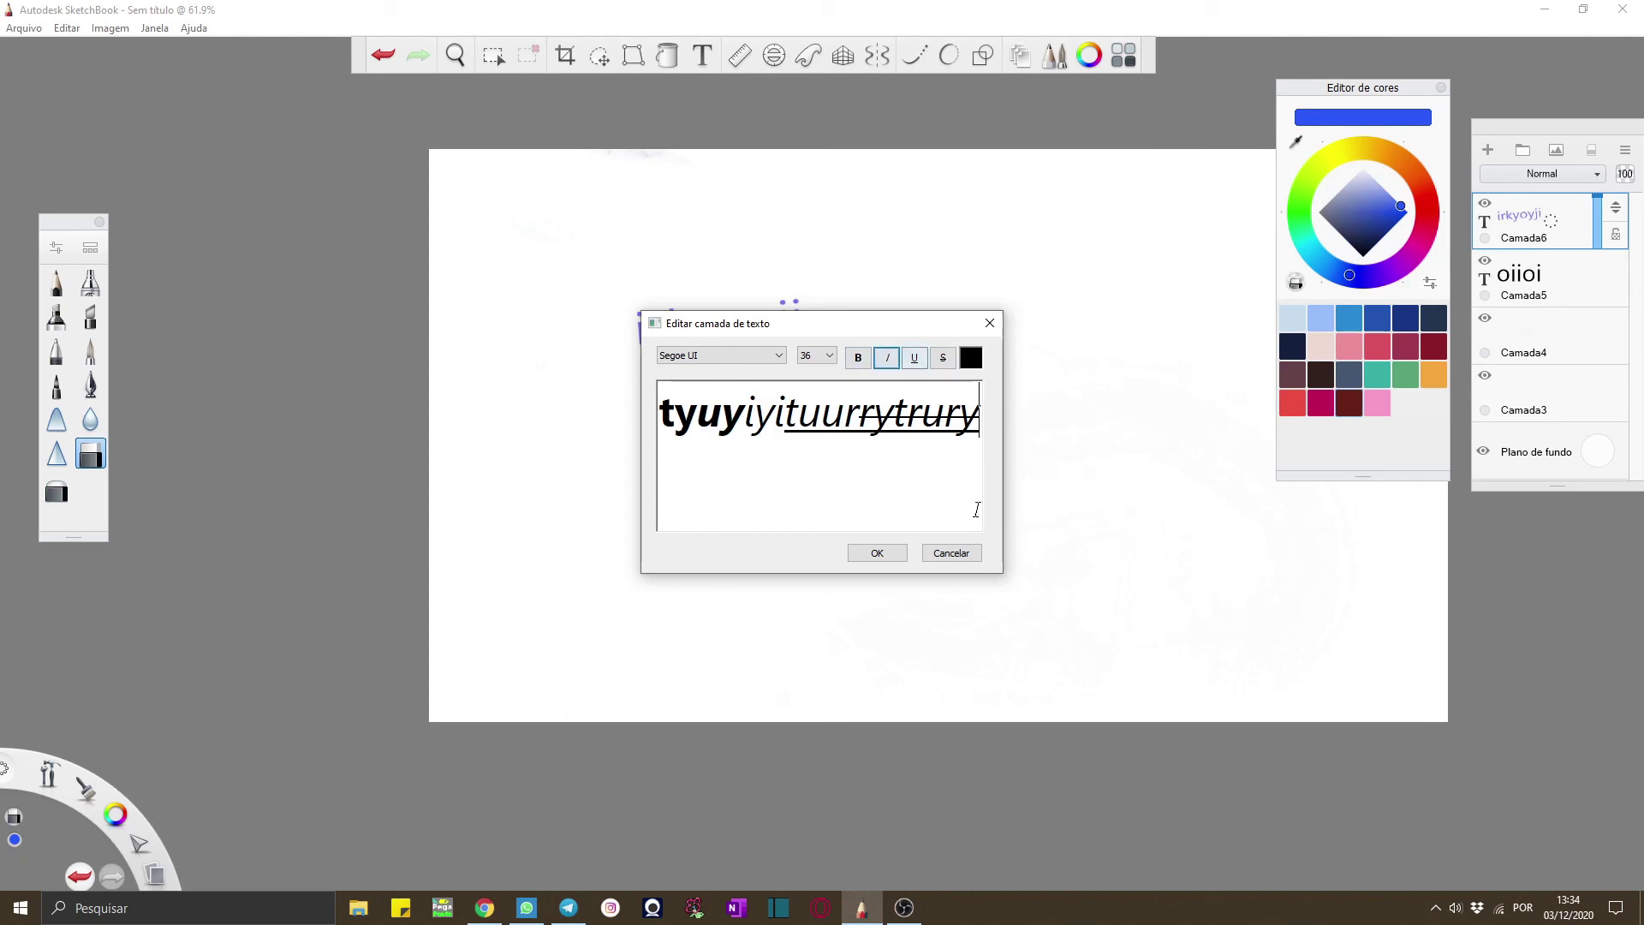
Create the mixed-style text layer, enlarge it and place it across the lower part of the canvas below "oiioi"
{"action": "left_click", "coordinate": [877, 553]}
{"action": "left_click_drag", "start_coordinate": [870, 467], "coordinate": [934, 599]}
{"action": "left_click", "coordinate": [1032, 556]}
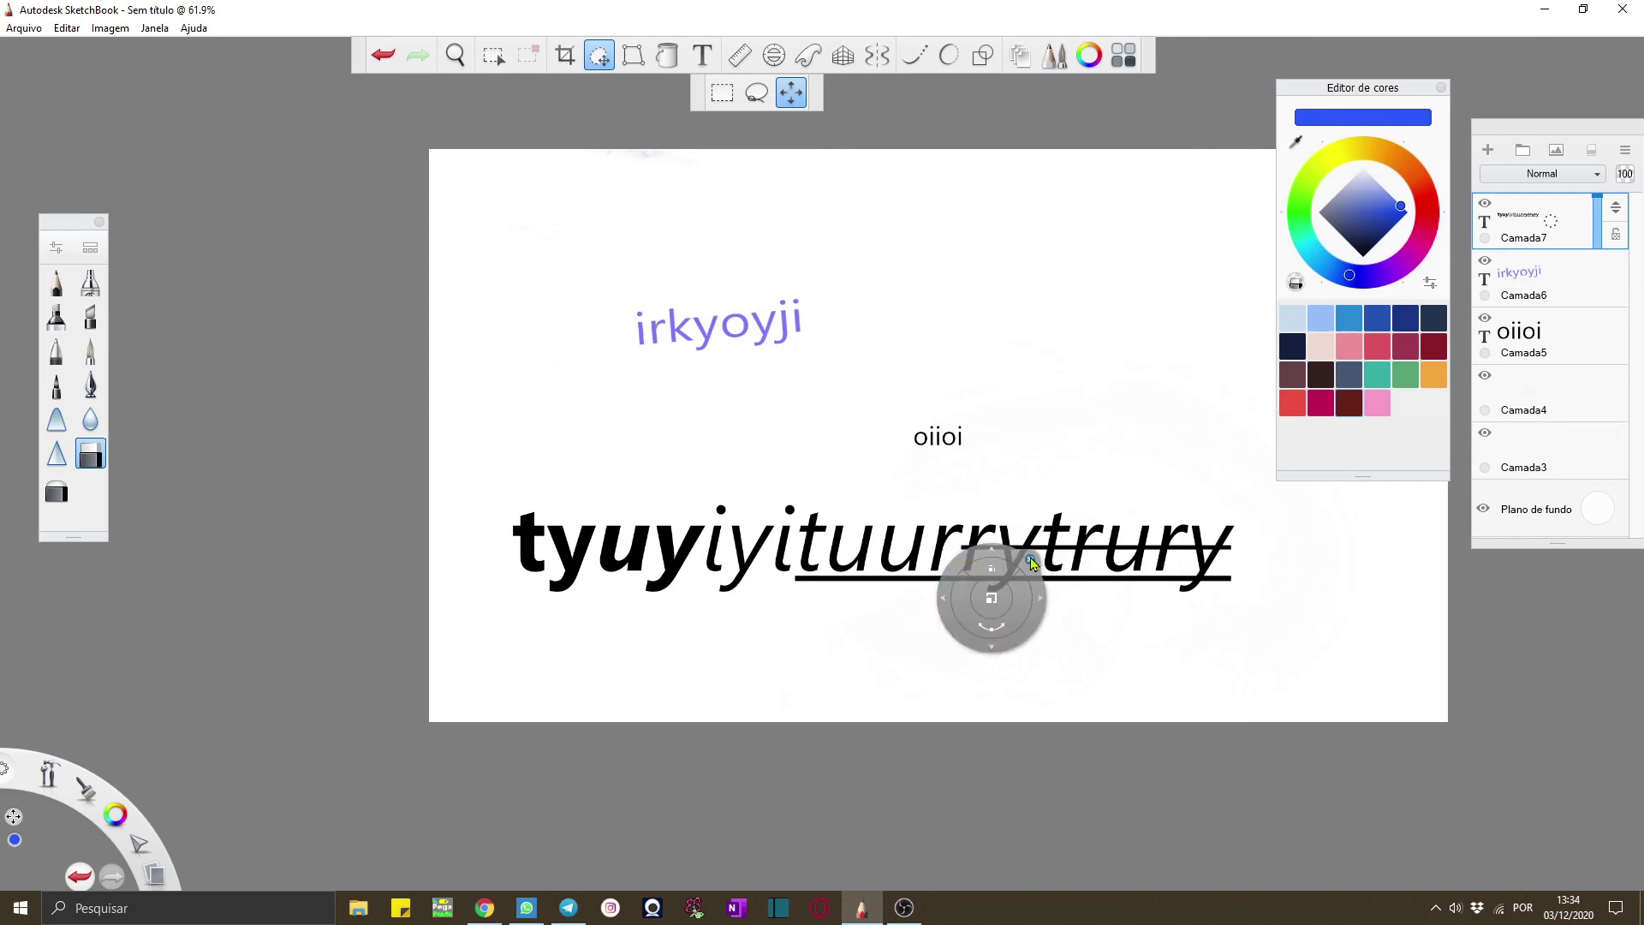
Merge all the text and drawing layers into a single layer above the background
{"action": "left_click", "coordinate": [1537, 238]}
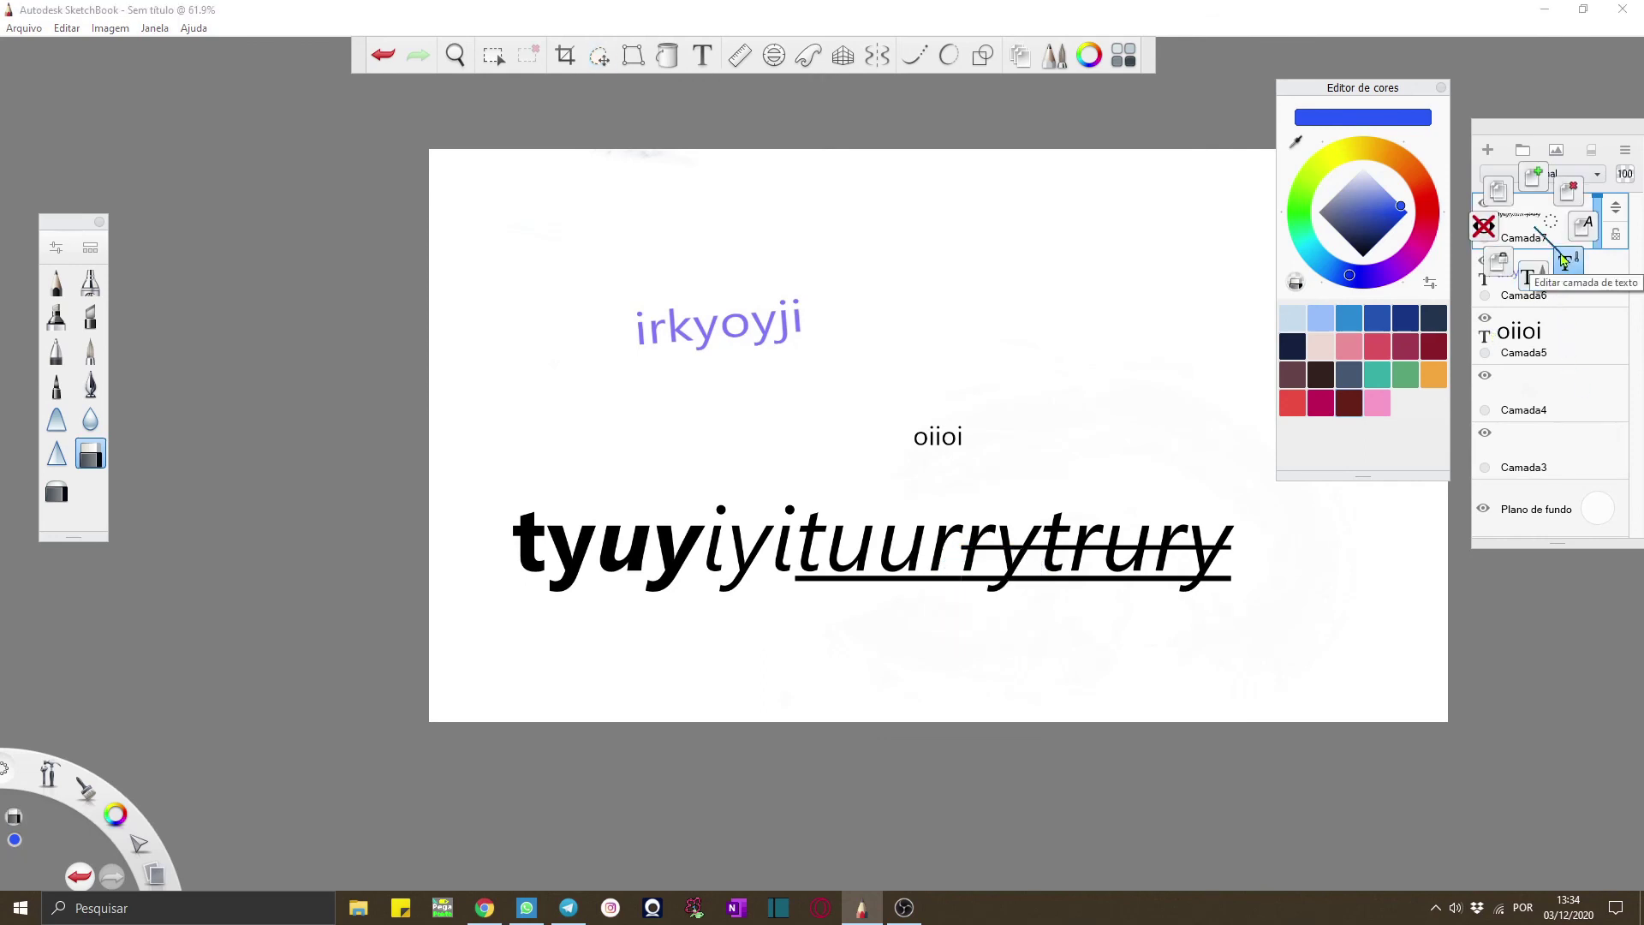
{"action": "left_click", "coordinate": [1533, 289]}
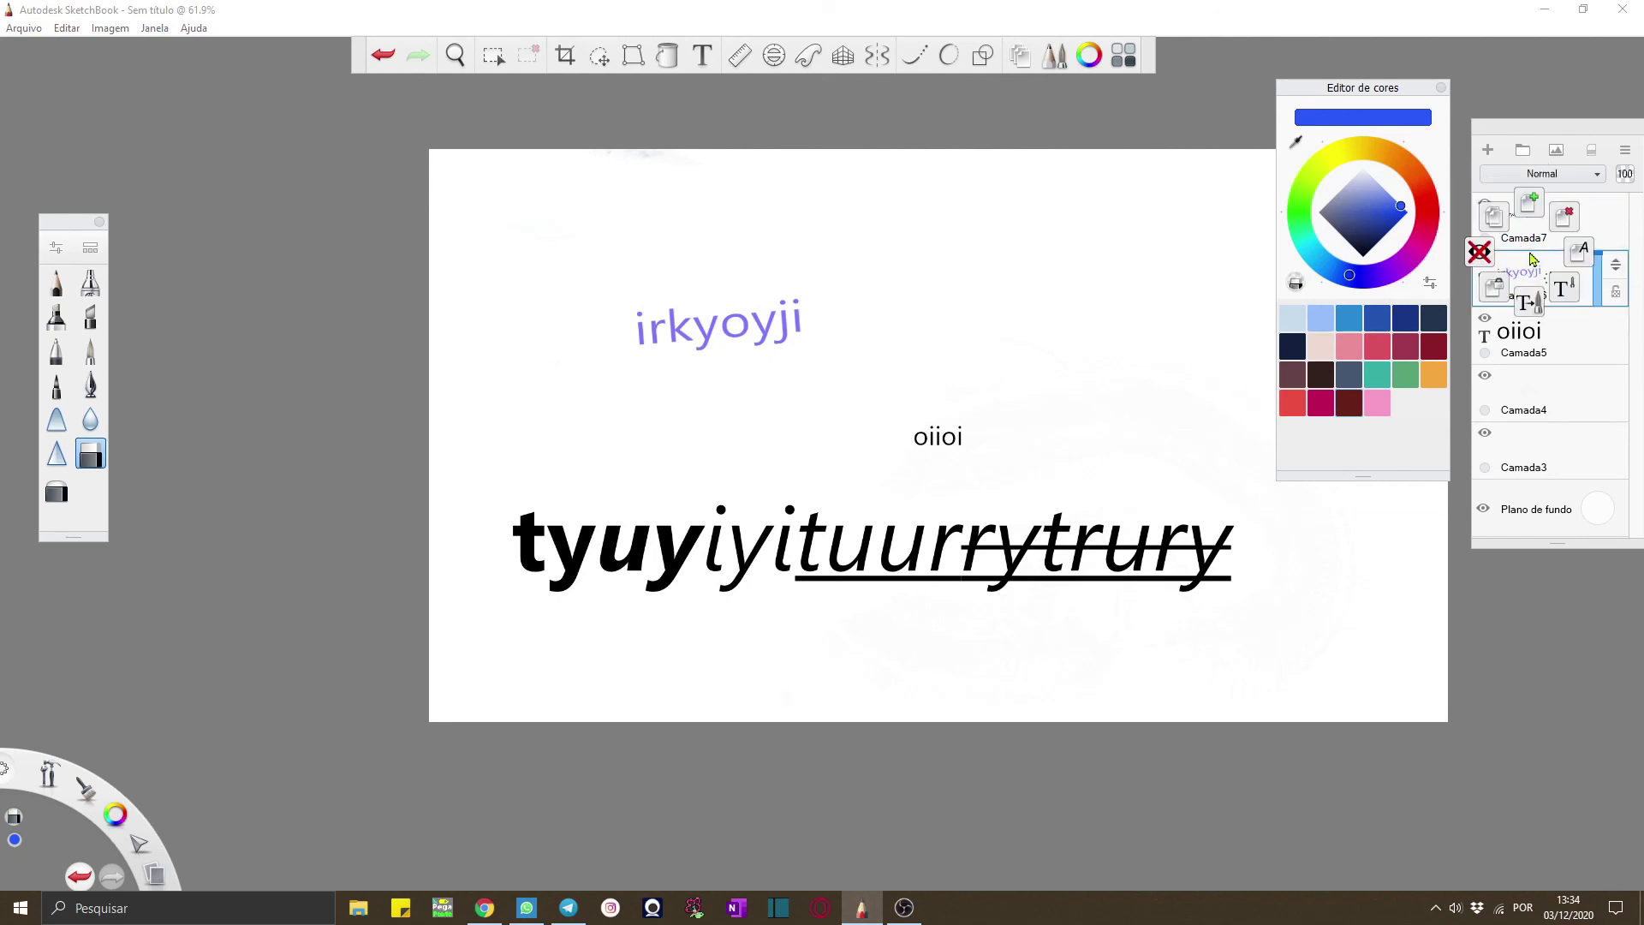
{"action": "left_click", "coordinate": [1520, 226]}
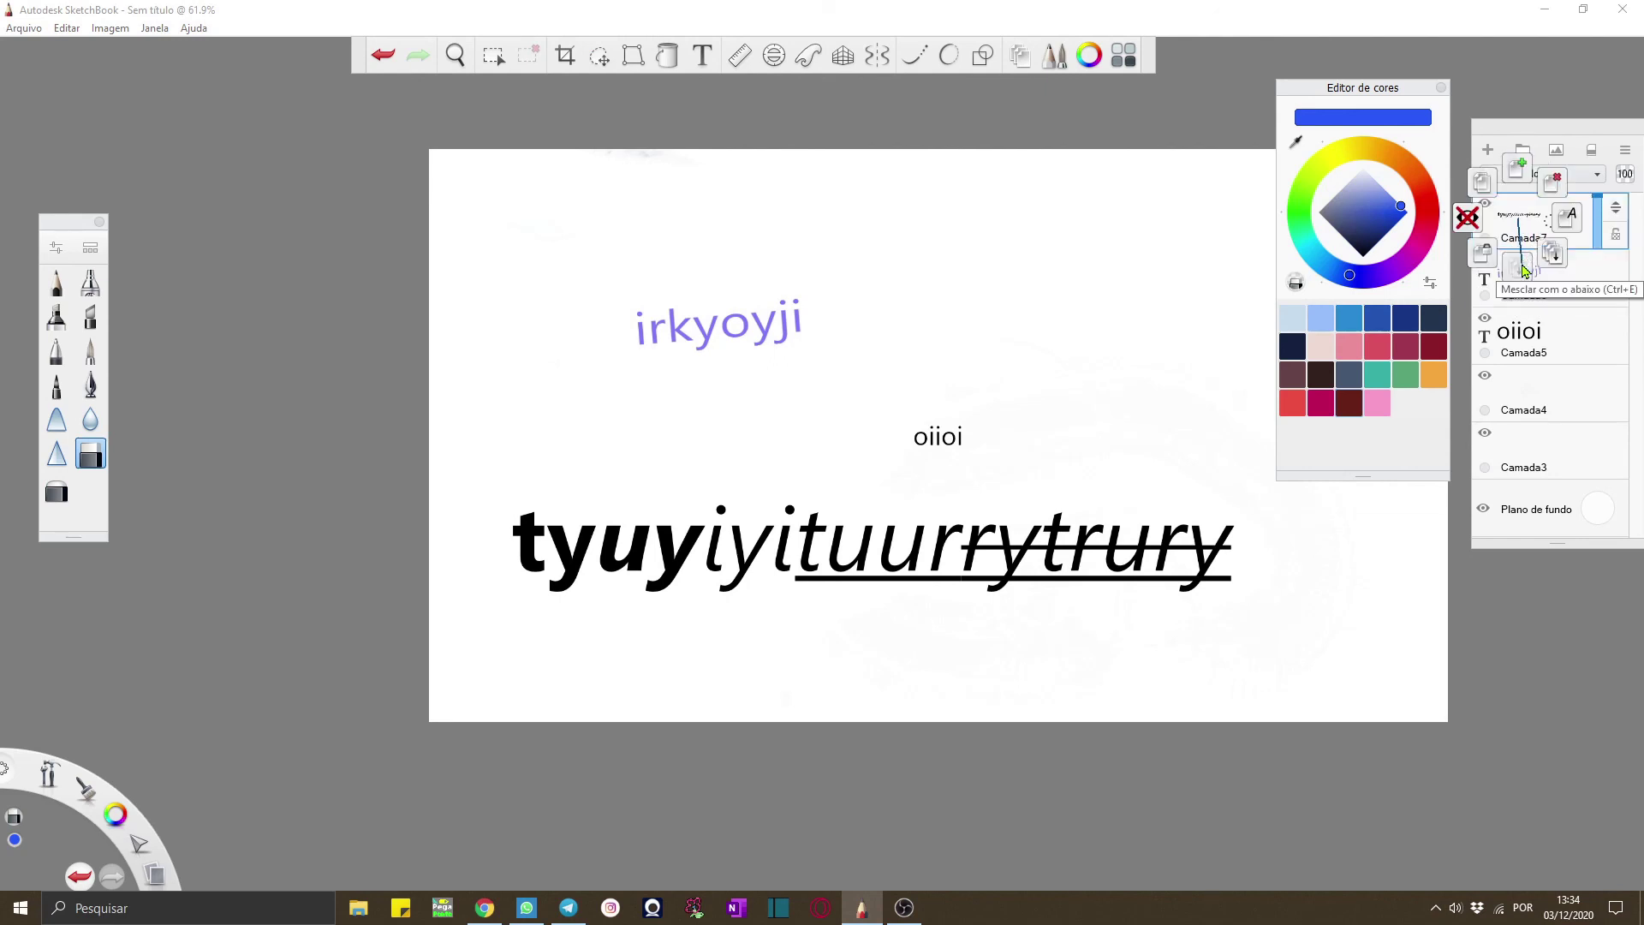
{"action": "left_click", "coordinate": [1546, 268]}
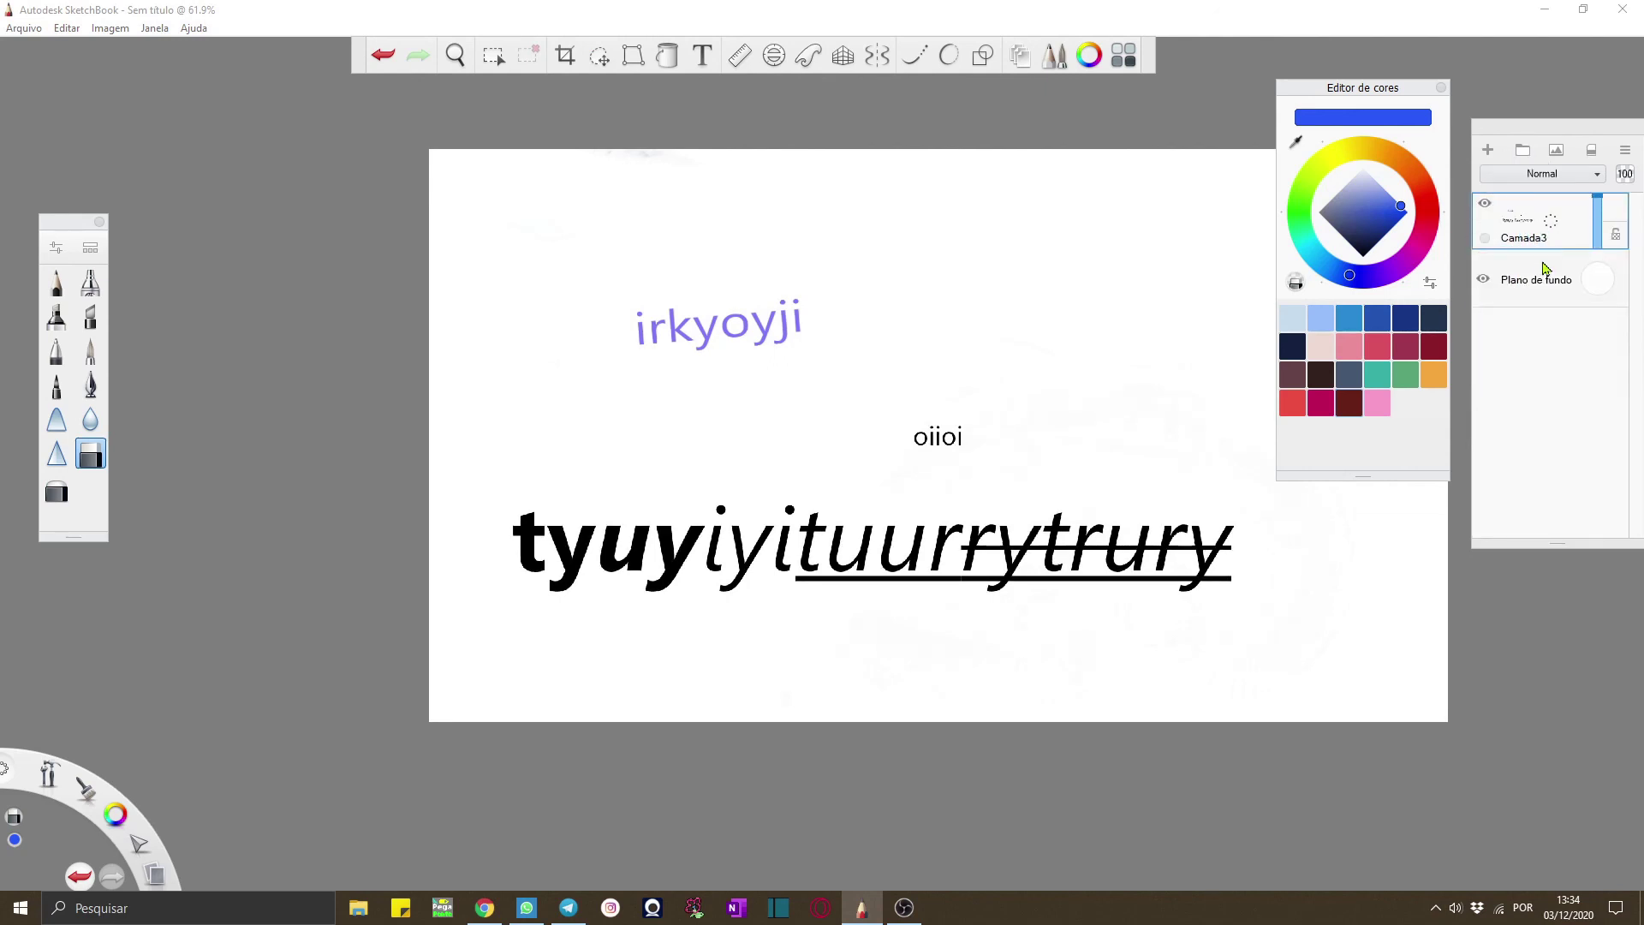
Add an empty layer and a text layer reading "fgdf" in underlined, struck-through italic, enlarged and placed below "irkyoyji"
{"action": "left_click", "coordinate": [1489, 151]}
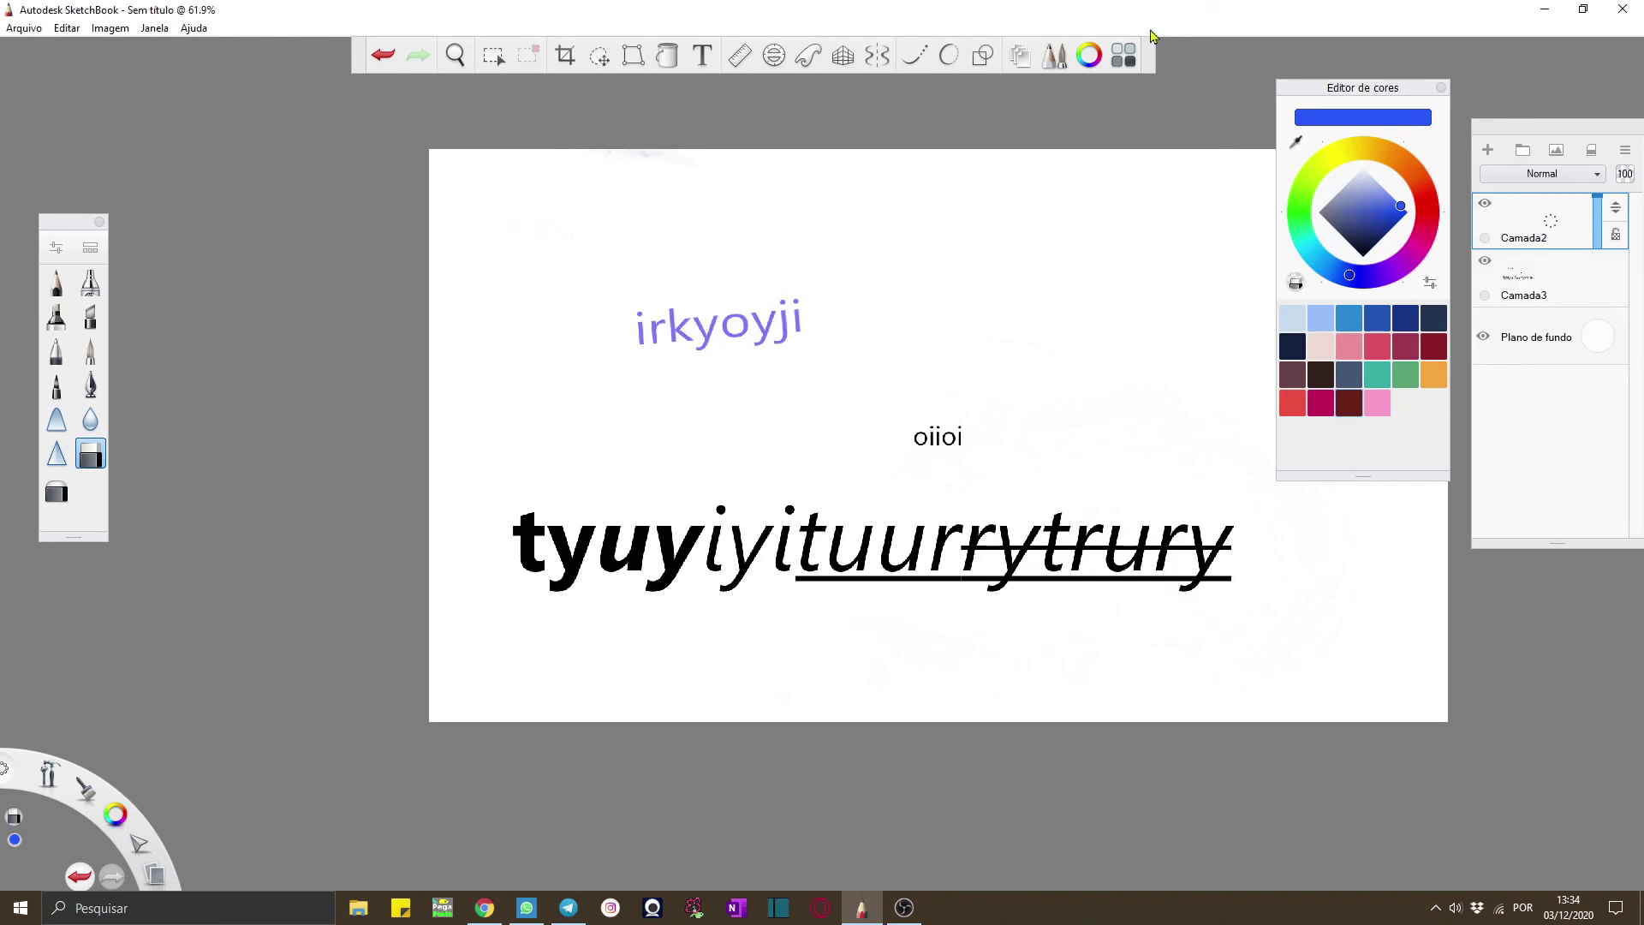
{"action": "left_click", "coordinate": [702, 55]}
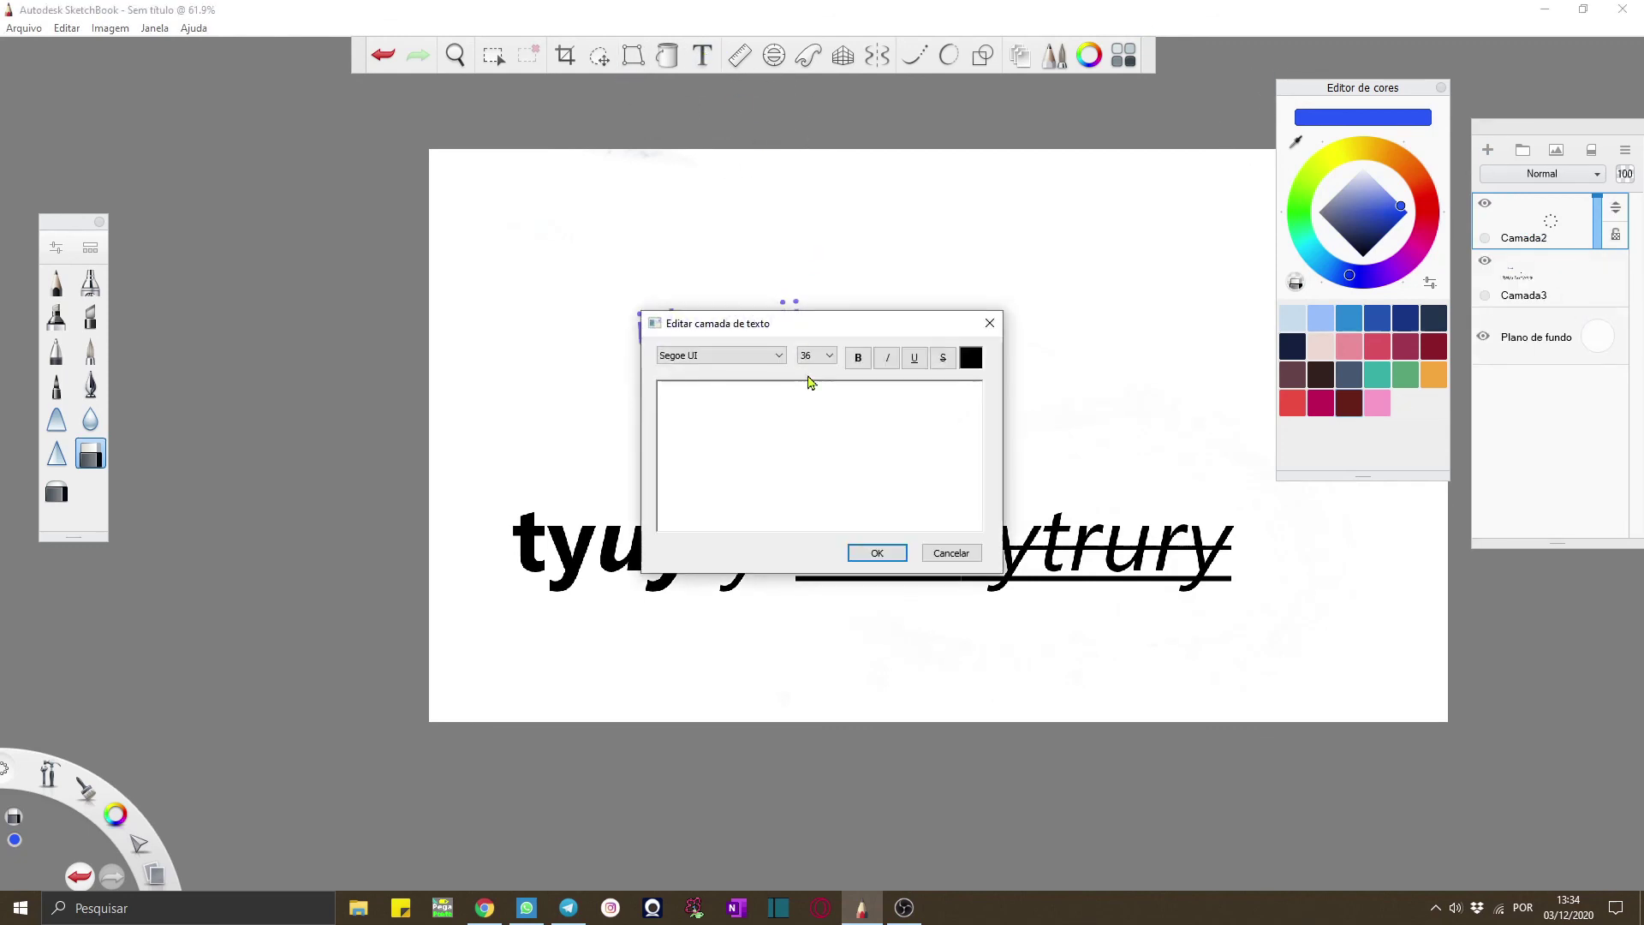
{"action": "type", "text": "fgdf"}
{"action": "left_click", "coordinate": [895, 555]}
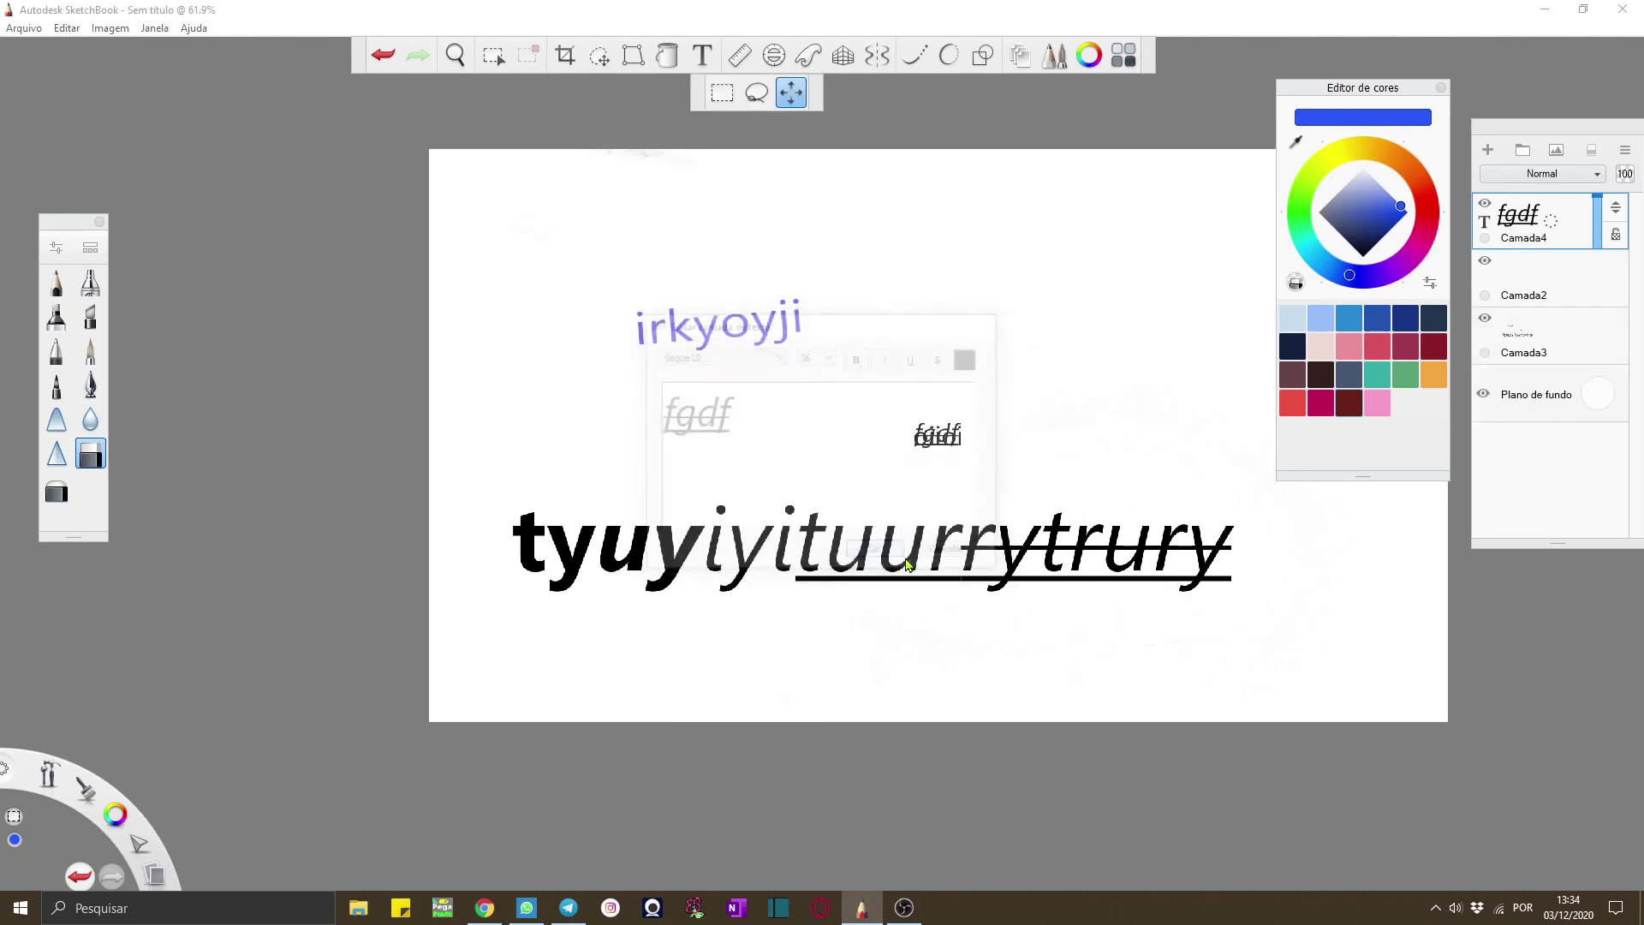
{"action": "left_click_drag", "start_coordinate": [914, 486], "coordinate": [1086, 451]}
{"action": "left_click_drag", "start_coordinate": [986, 454], "coordinate": [798, 454]}
Convert the "fgdf" text layer to a regular paint layer and draw over the canvas text with the blue pencil
{"action": "left_click", "coordinate": [1516, 219]}
{"action": "left_click_drag", "start_coordinate": [1515, 211], "coordinate": [1535, 270]}
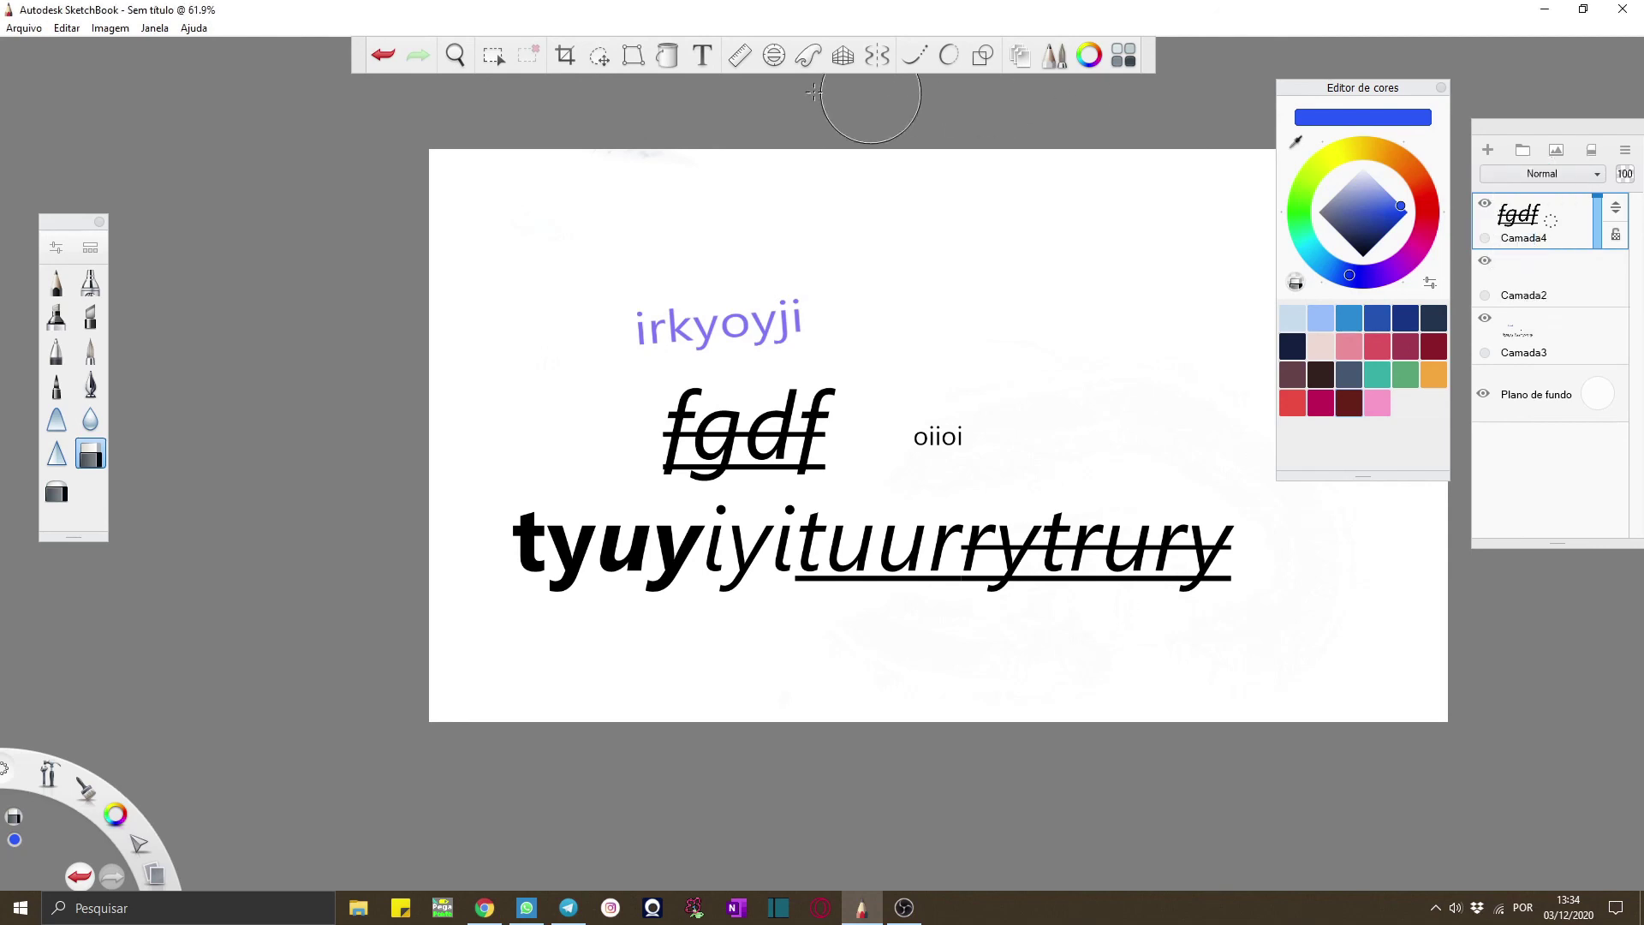
{"action": "left_click", "coordinate": [57, 283]}
{"action": "mouse_move", "coordinate": [677, 342]}
{"action": "left_mouse_down"}
{"action": "mouse_move", "coordinate": [822, 274]}
{"action": "mouse_move", "coordinate": [1114, 453]}
{"action": "mouse_move", "coordinate": [994, 403]}
{"action": "left_mouse_up"}
{"action": "mouse_move", "coordinate": [718, 391]}
{"action": "left_mouse_down"}
{"action": "mouse_move", "coordinate": [796, 633]}
{"action": "mouse_move", "coordinate": [617, 462]}
{"action": "mouse_move", "coordinate": [557, 514]}
{"action": "mouse_move", "coordinate": [1637, 241]}
{"action": "mouse_move", "coordinate": [1595, 241]}
{"action": "mouse_move", "coordinate": [1617, 269]}
{"action": "left_mouse_up"}
Clear all text and strokes from the canvas, keeping only two empty layers above the background
{"action": "left_click", "coordinate": [1487, 151]}
{"action": "left_click", "coordinate": [1543, 286]}
{"action": "left_click", "coordinate": [1591, 151]}
{"action": "left_click", "coordinate": [1560, 220]}
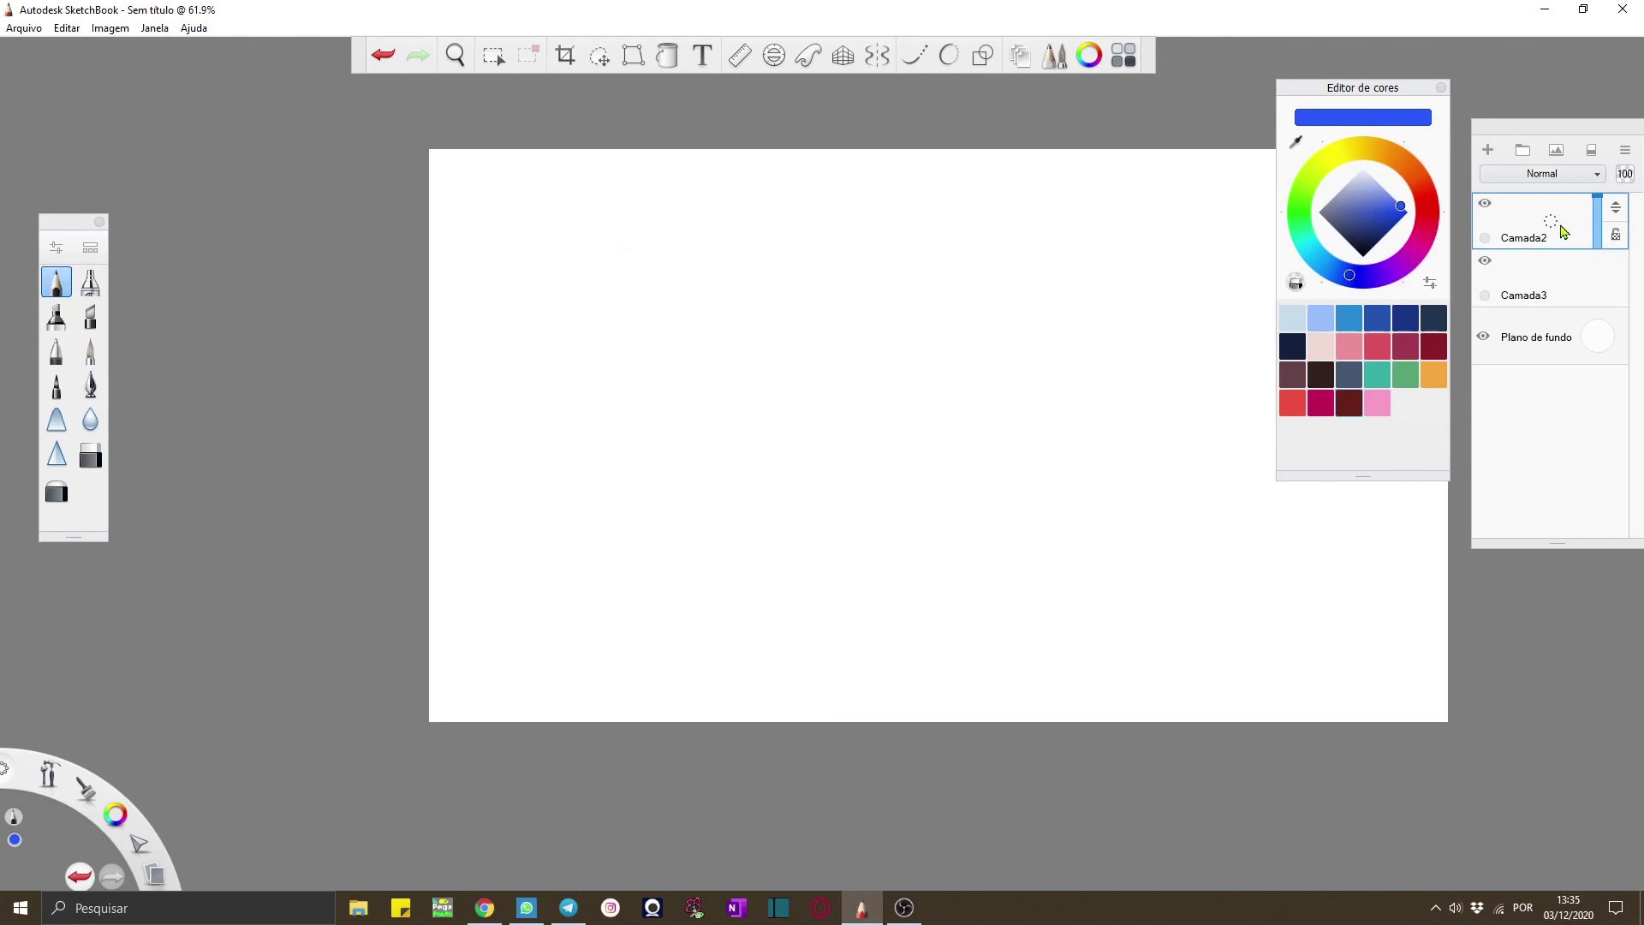